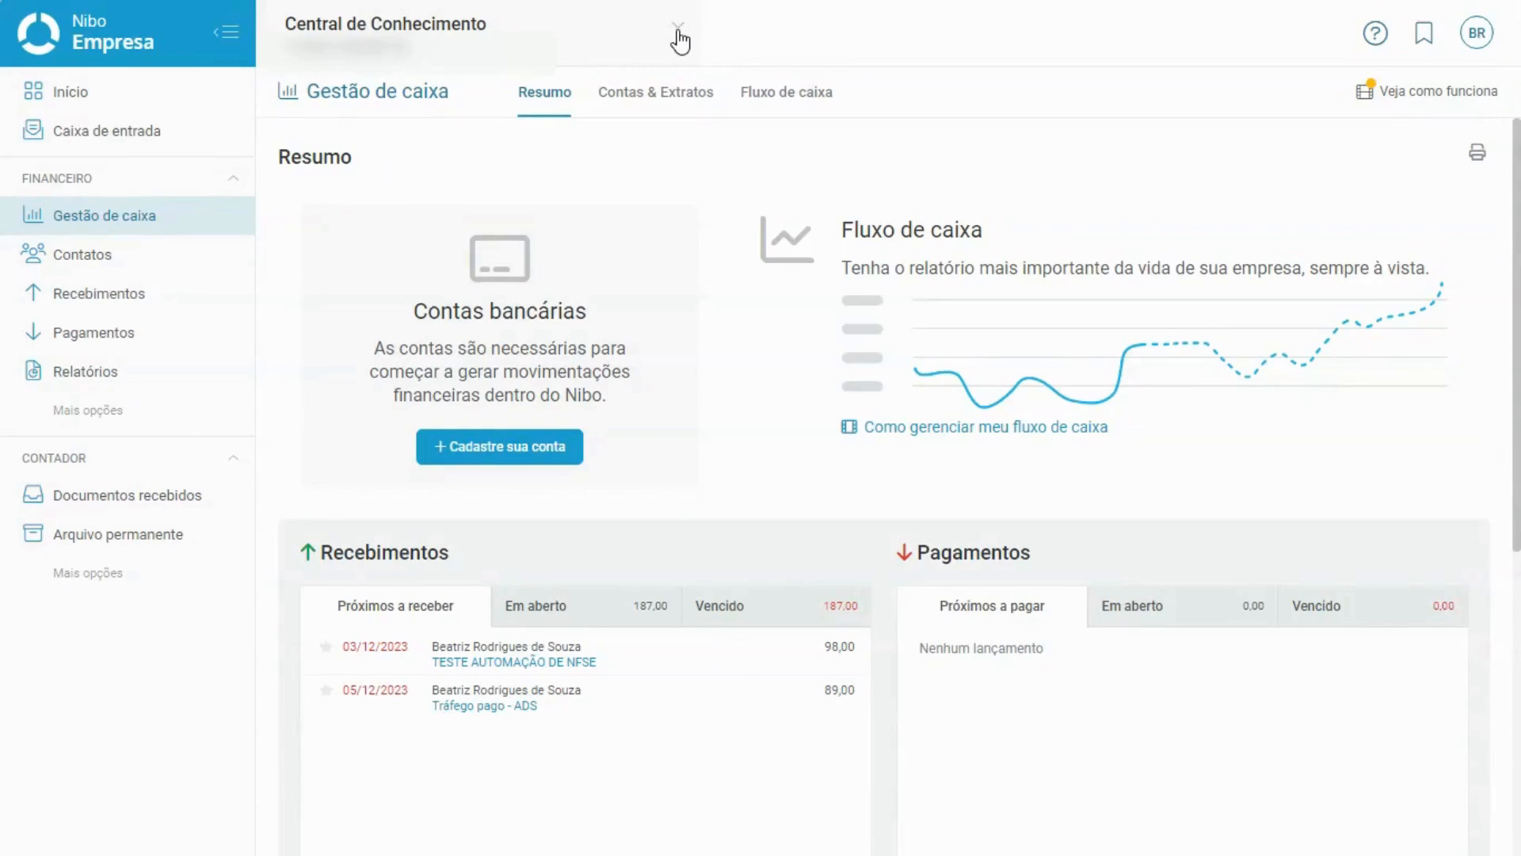
Go to Configurações from Mais opções and show the Emissão de NFS-e tab.
mouse_move(142, 411)
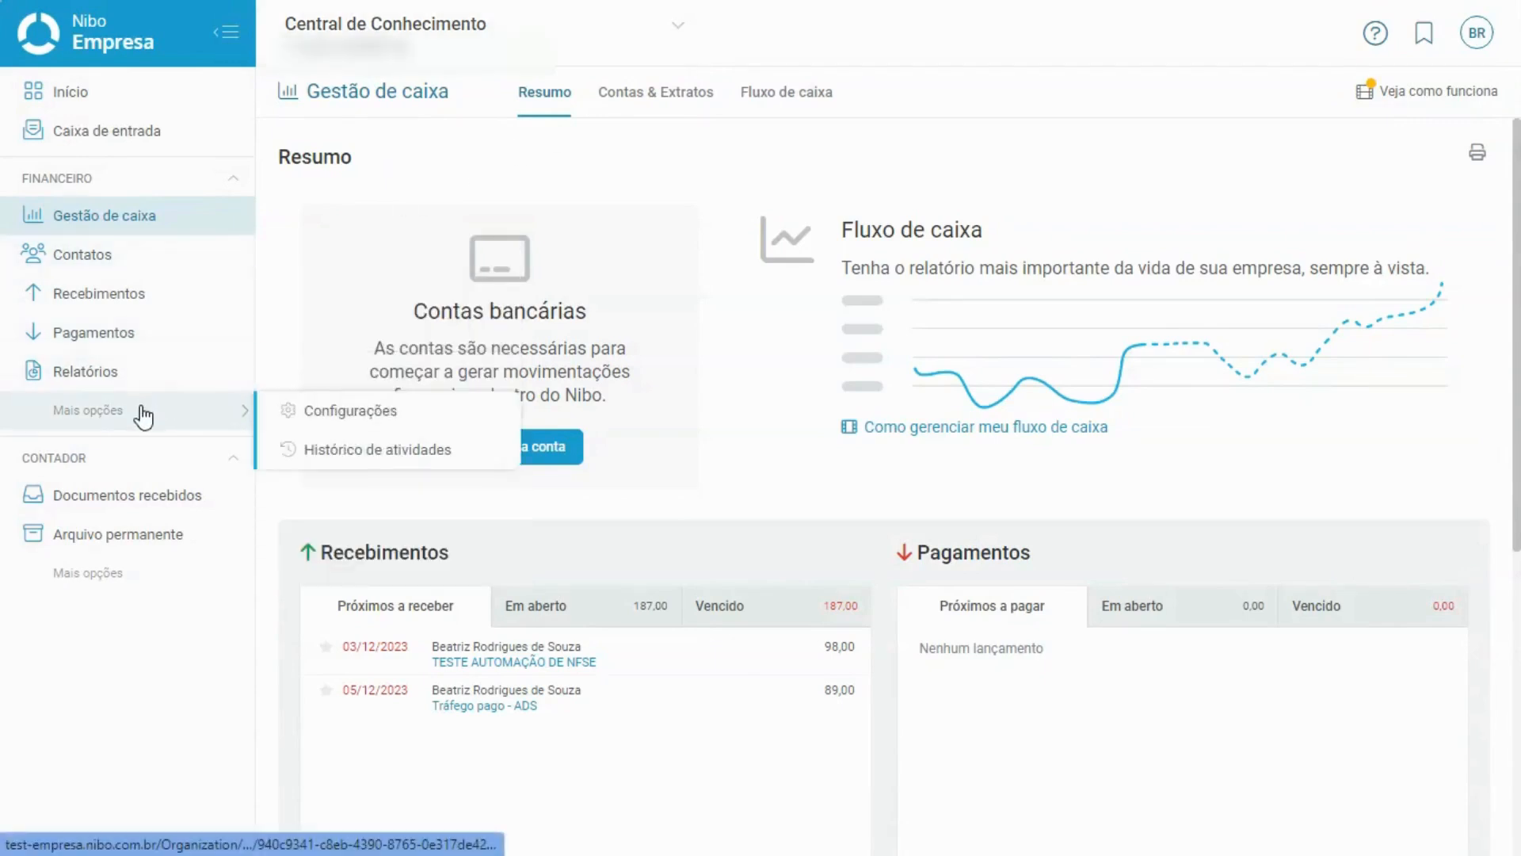
left_click(328, 413)
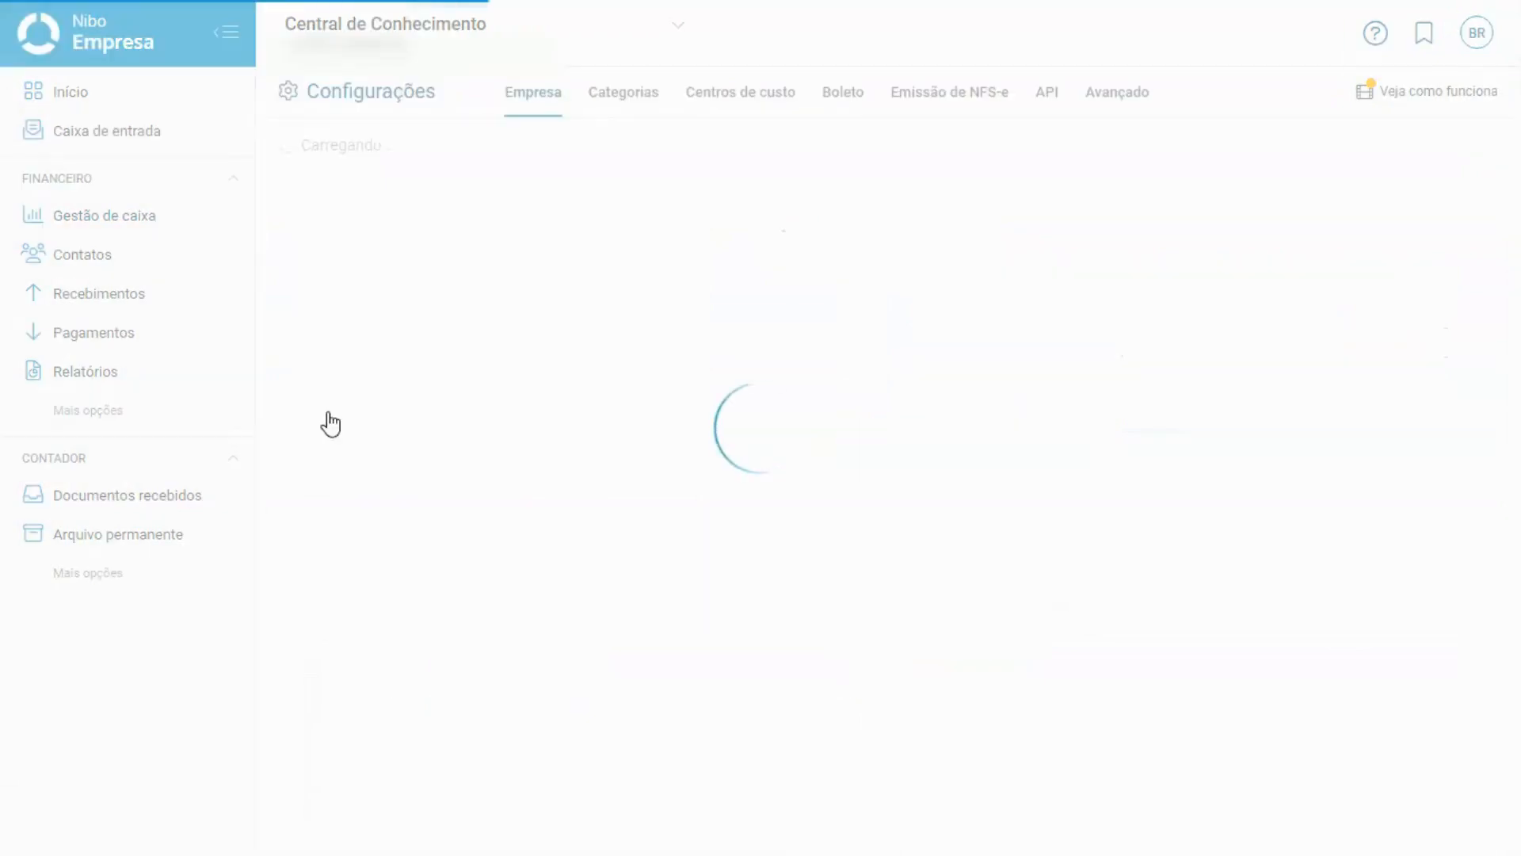
left_click(943, 117)
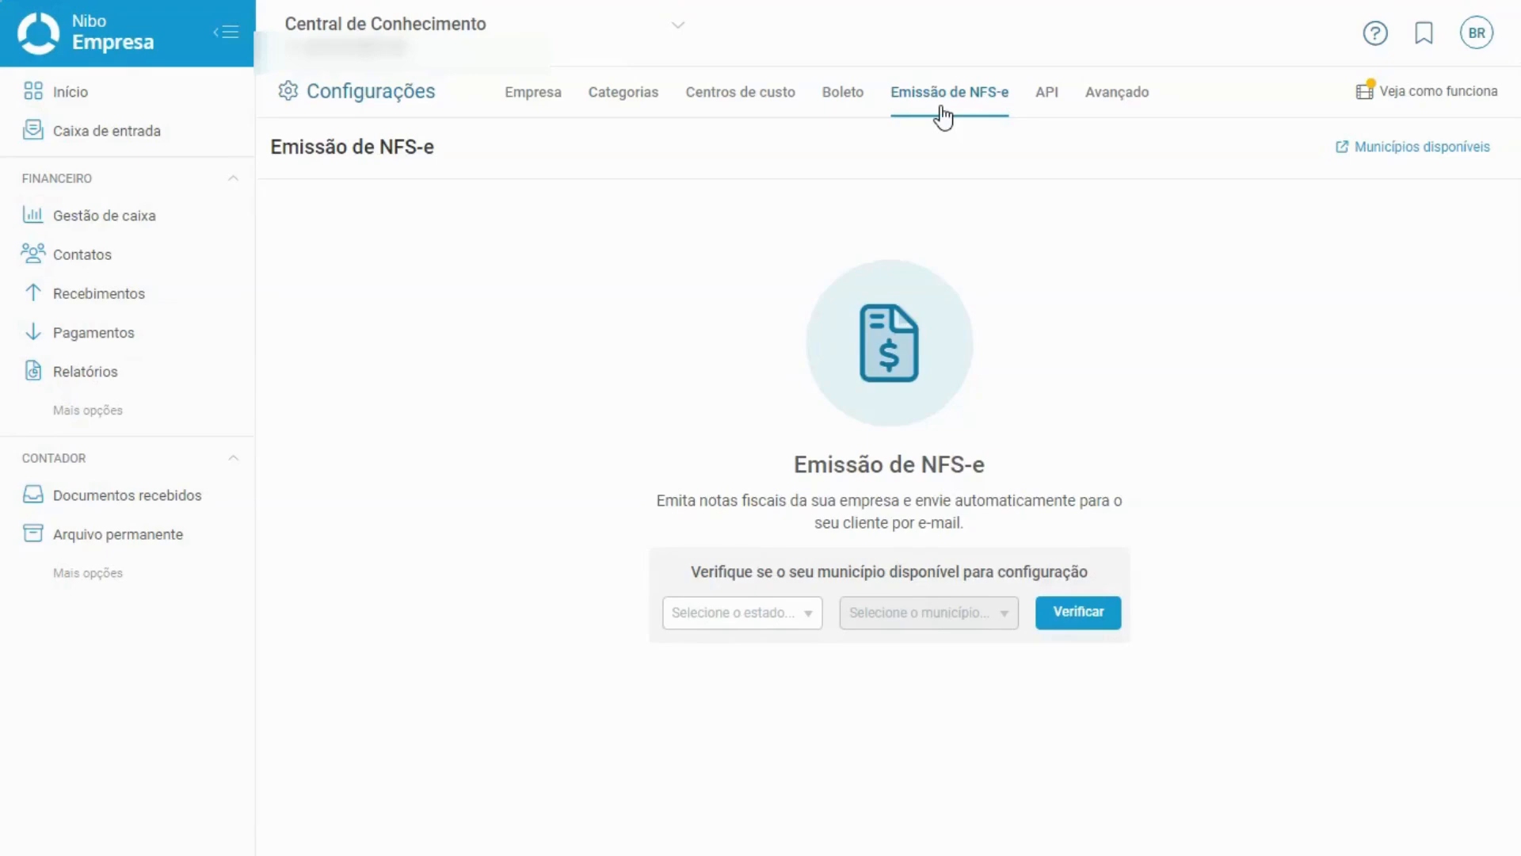
Pick Rio de Janeiro as both state and município and verify NFS-e availability.
left_click(753, 615)
type("r")
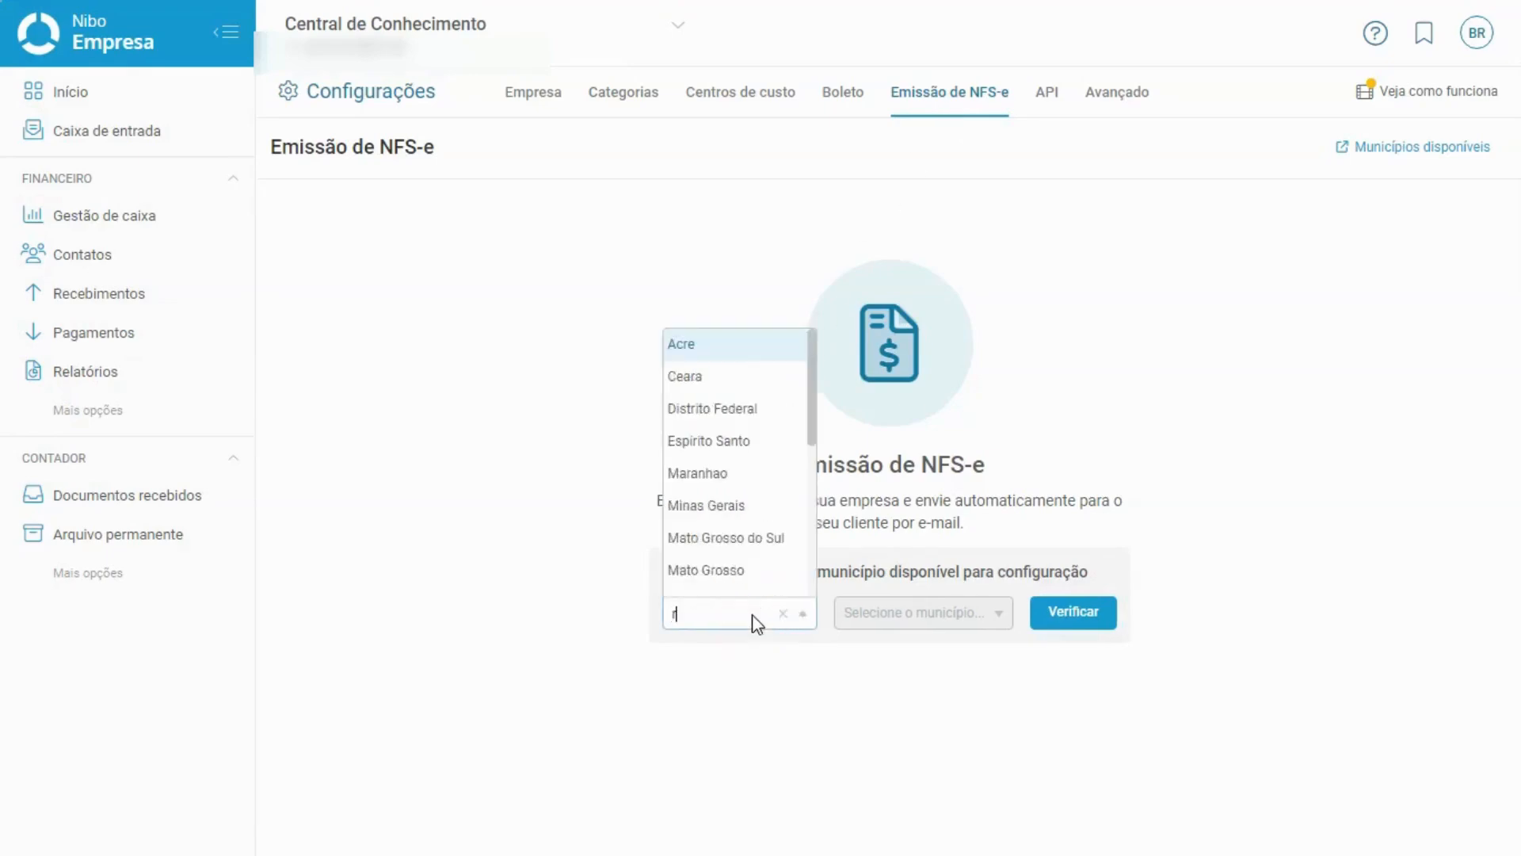
type("io de j")
key("Return")
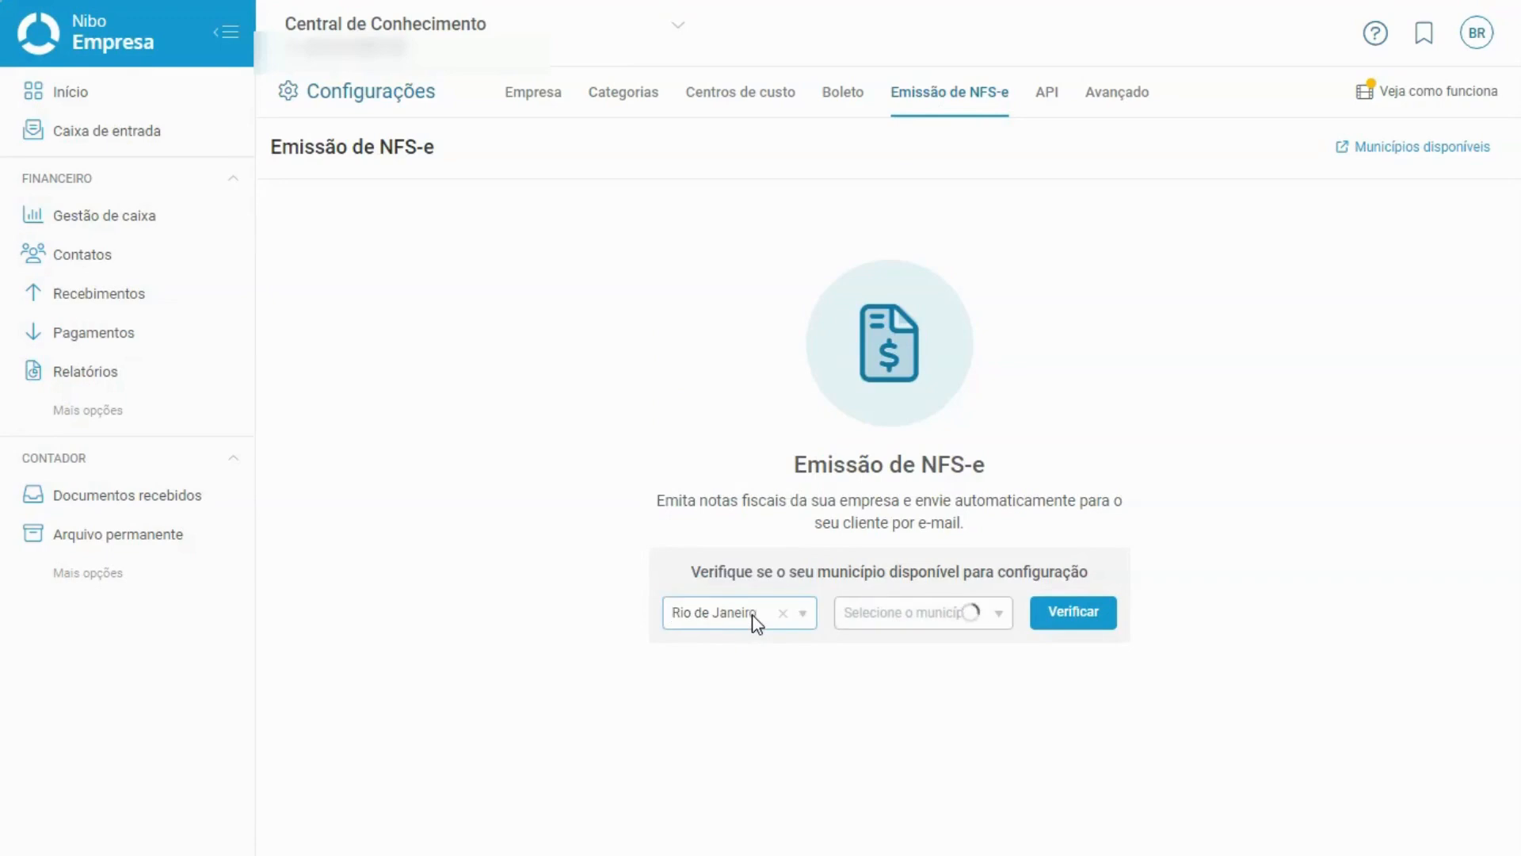
left_click(924, 622)
type("rio de ja")
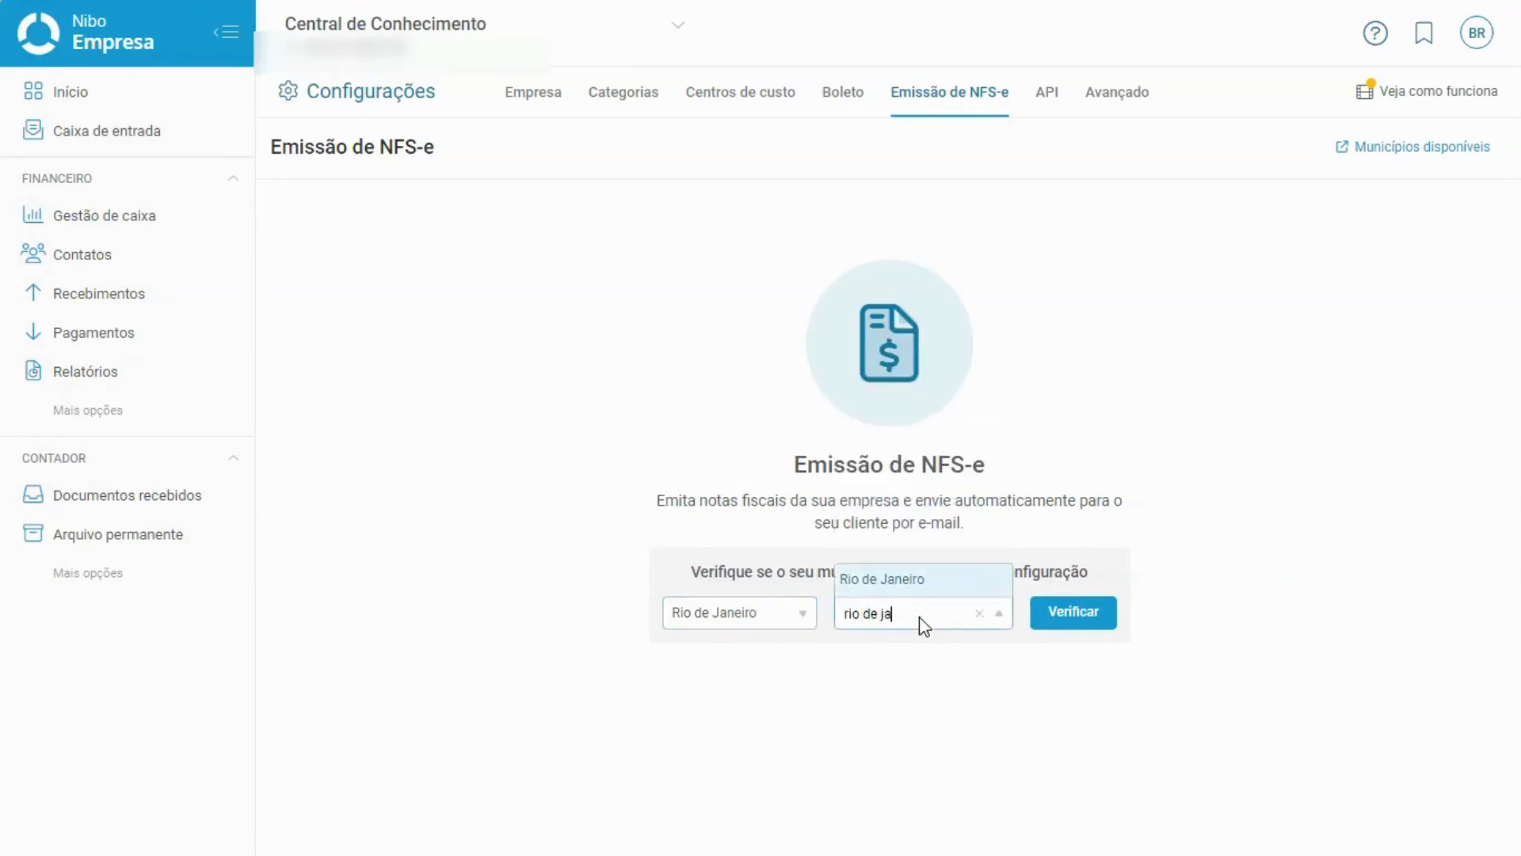
key("Return")
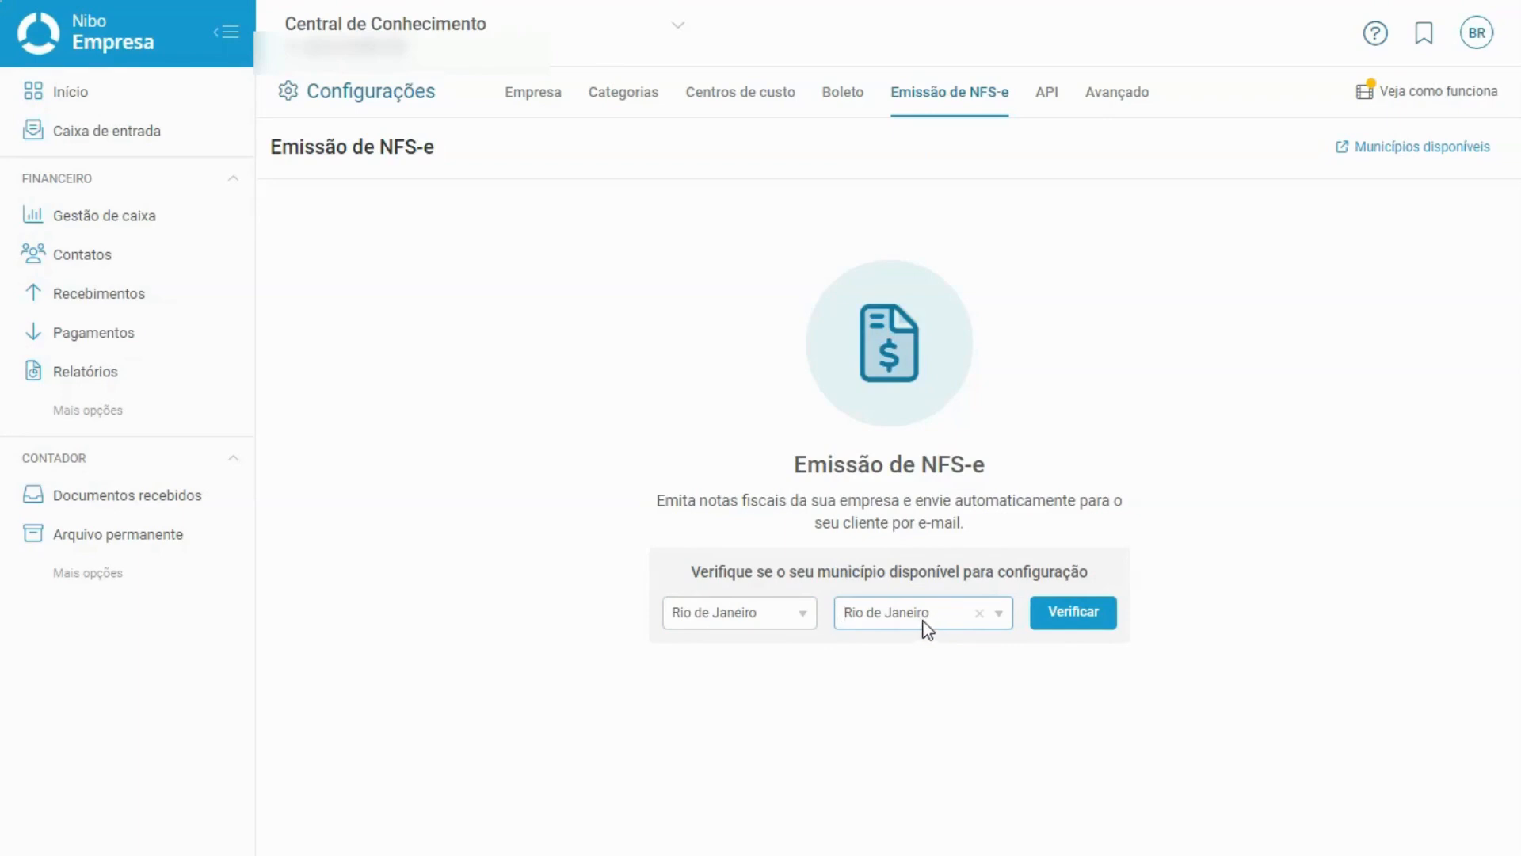
left_click(1092, 629)
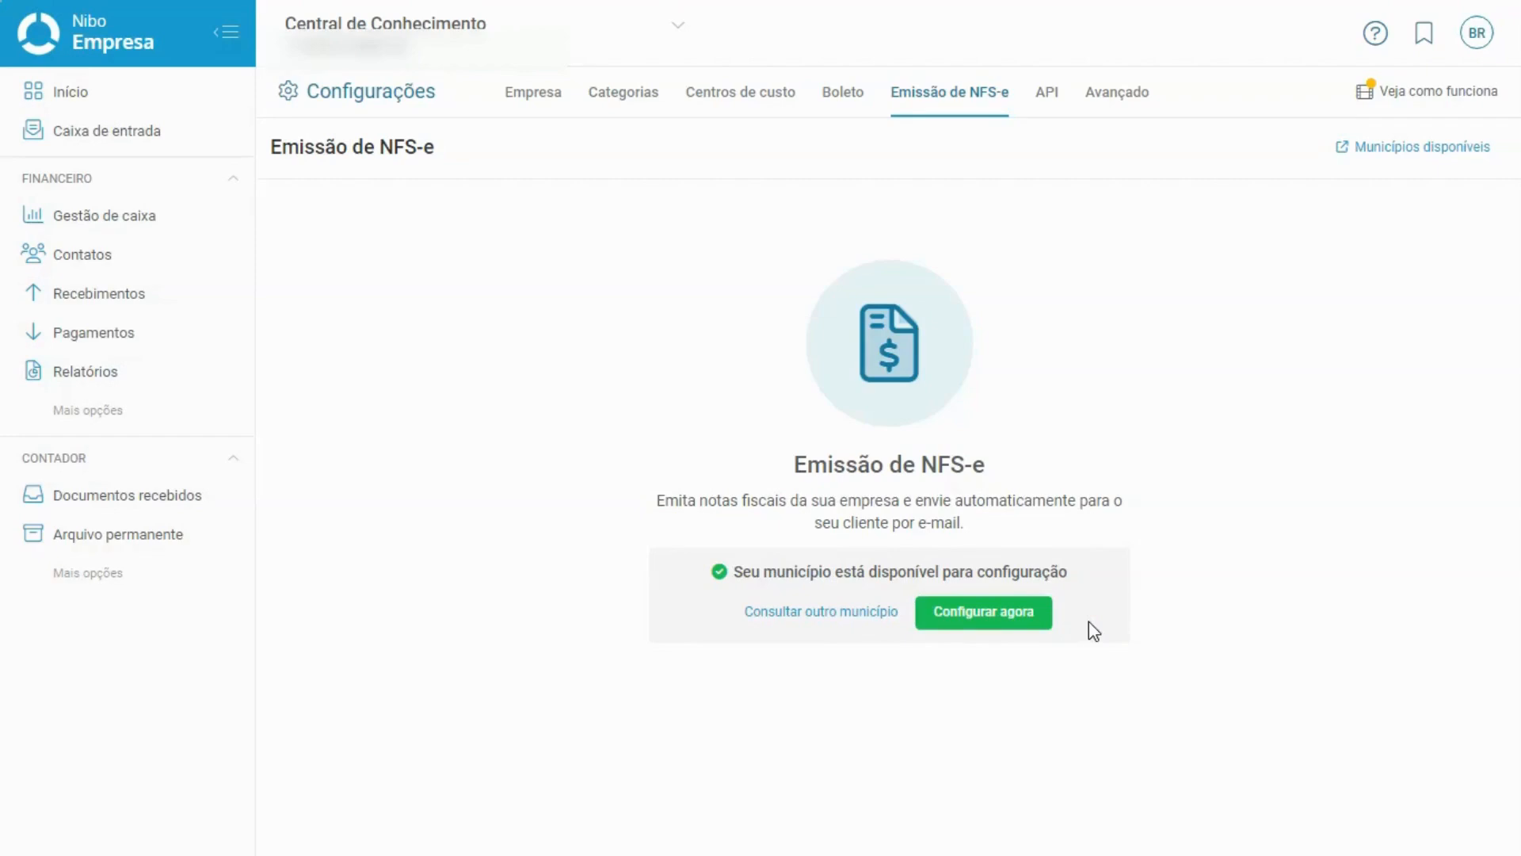
Start NFS-e setup with Configurar agora and enter Inscrição Municipal 1234567.
left_click(980, 622)
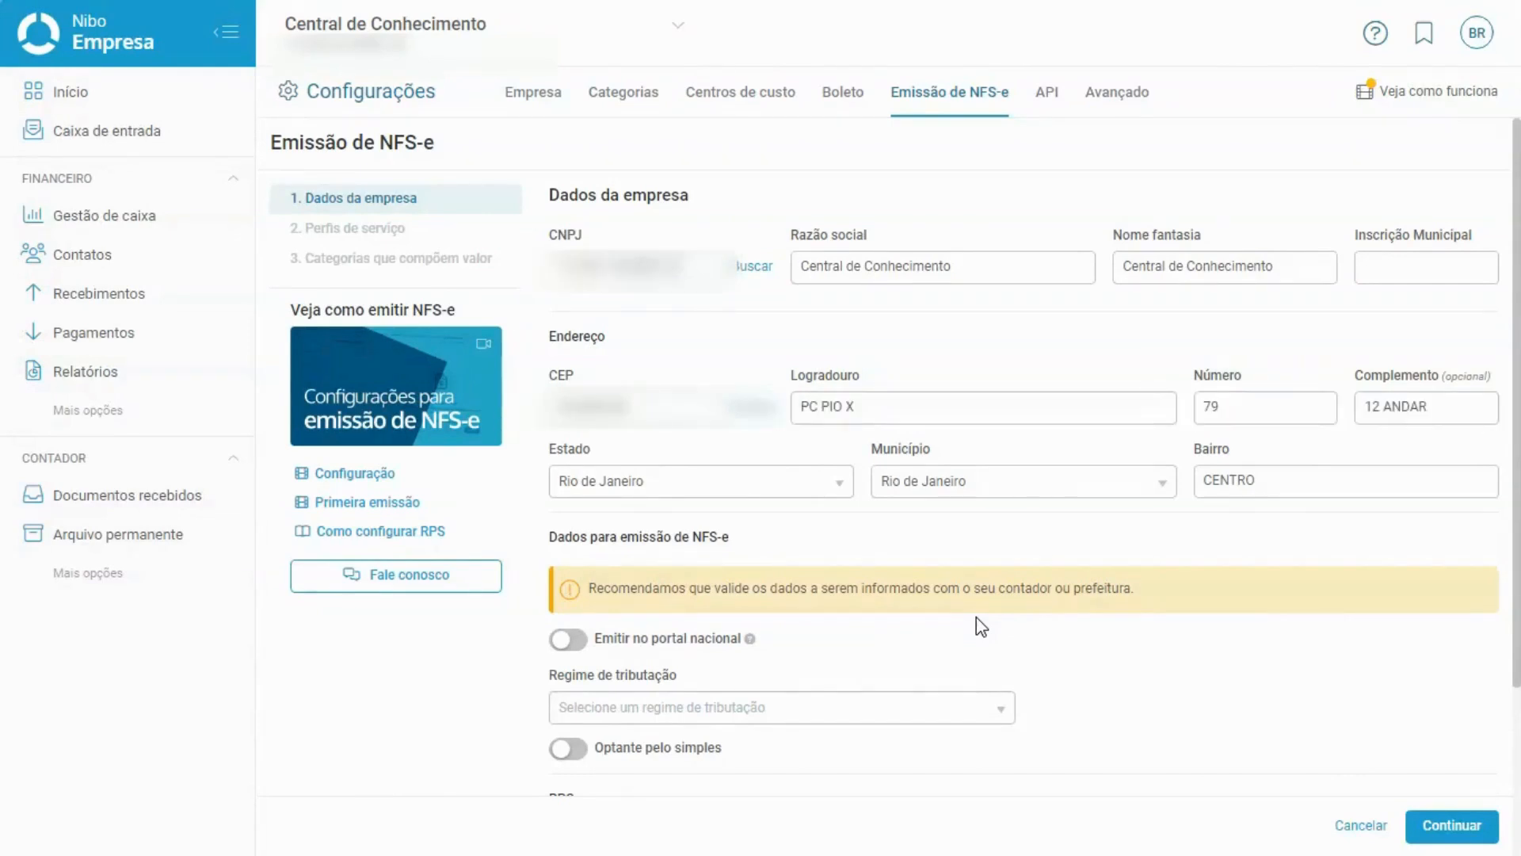
left_click(873, 209)
left_click(612, 238)
left_click(1266, 236)
left_click(1436, 267)
type("1234567")
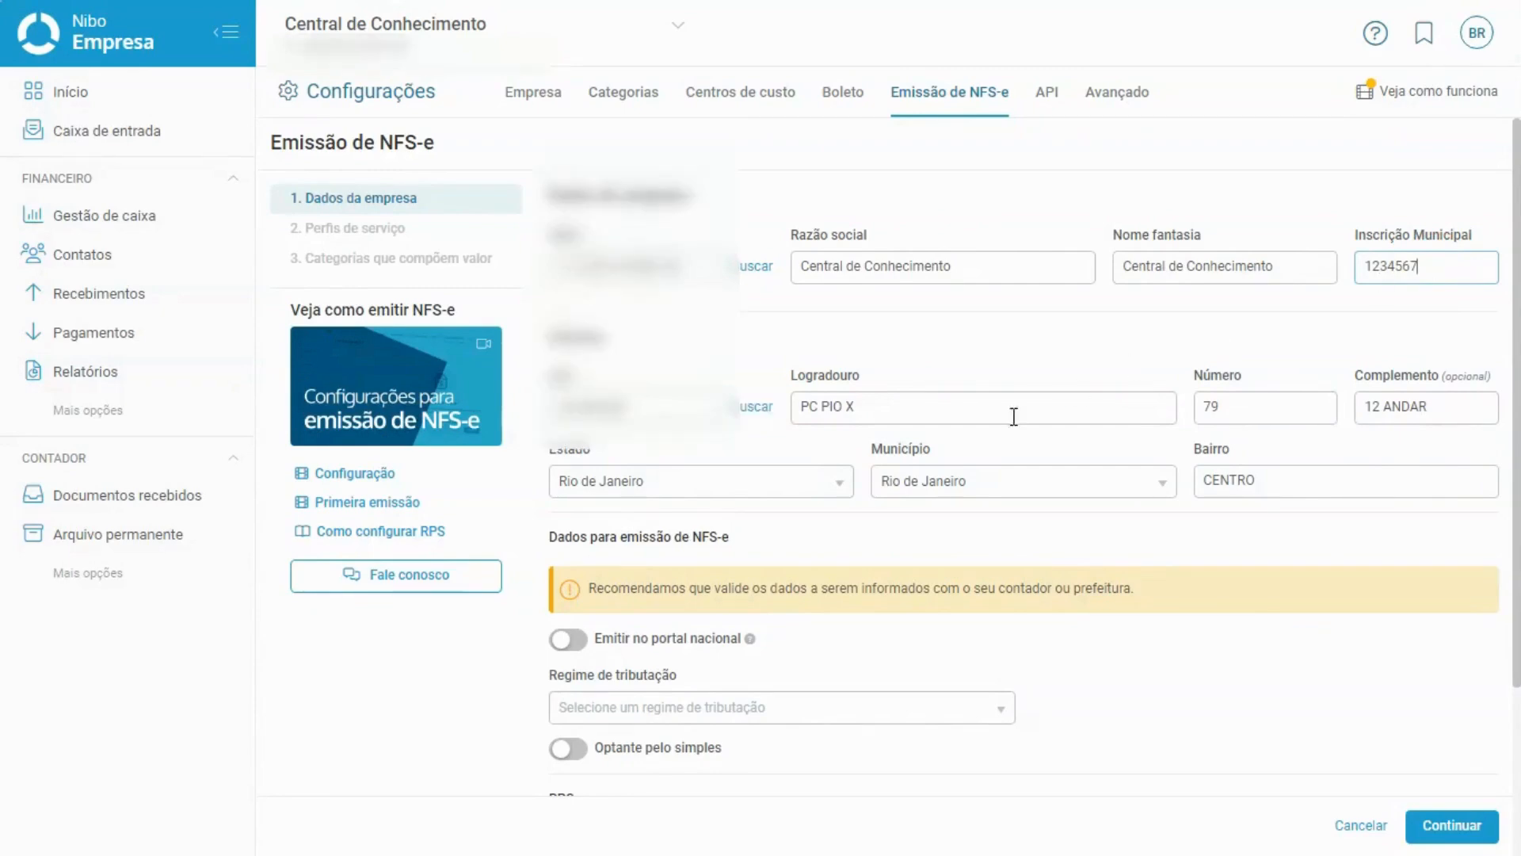
left_click(797, 546)
scroll(800, 553, "down", 3)
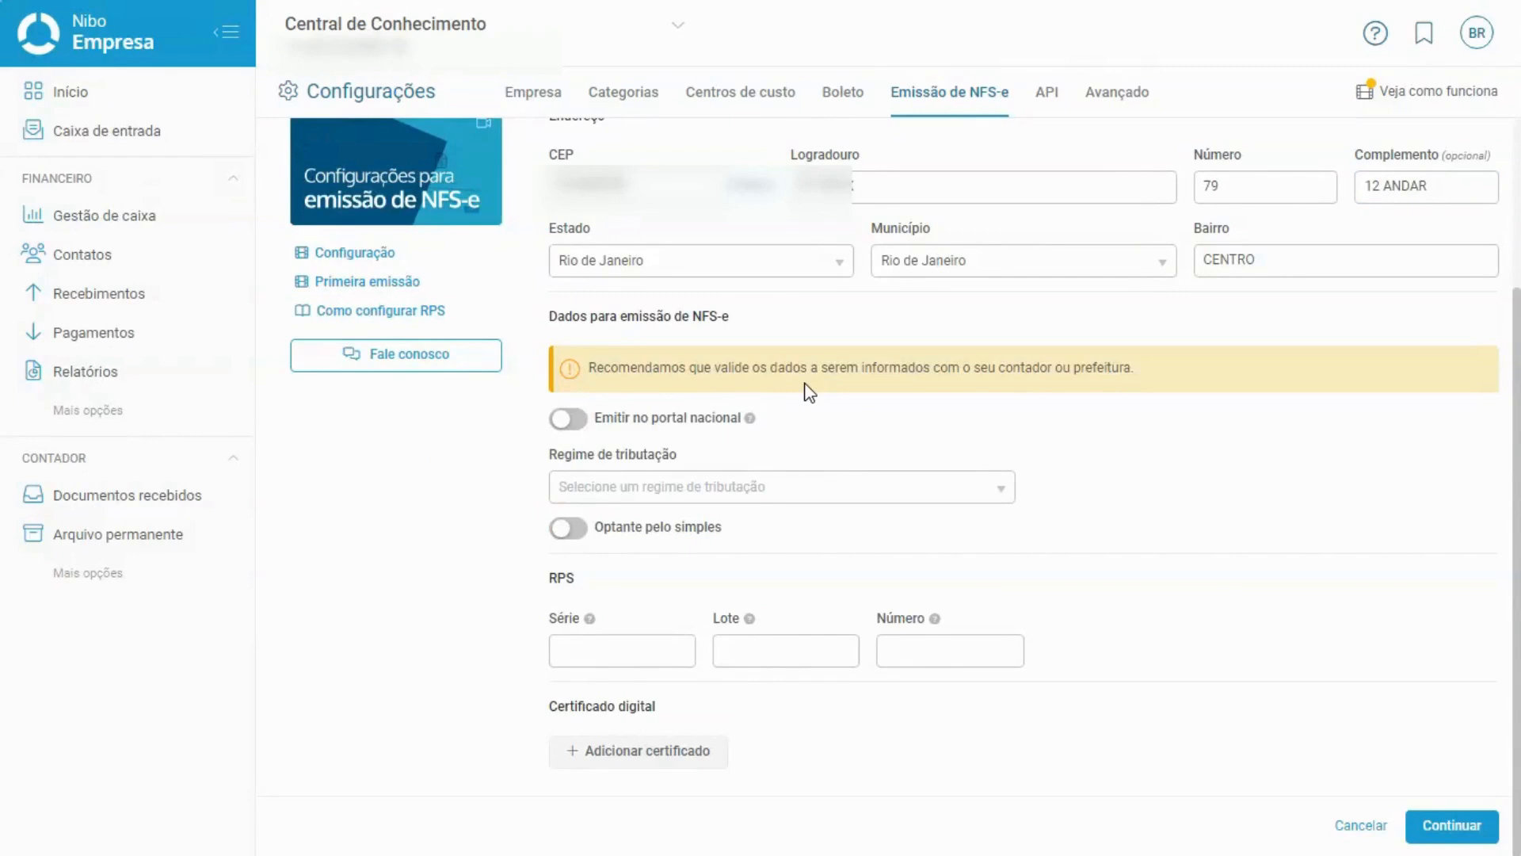
left_click(702, 449)
left_click(781, 537)
left_click(772, 539)
left_click(559, 584)
left_click(565, 706)
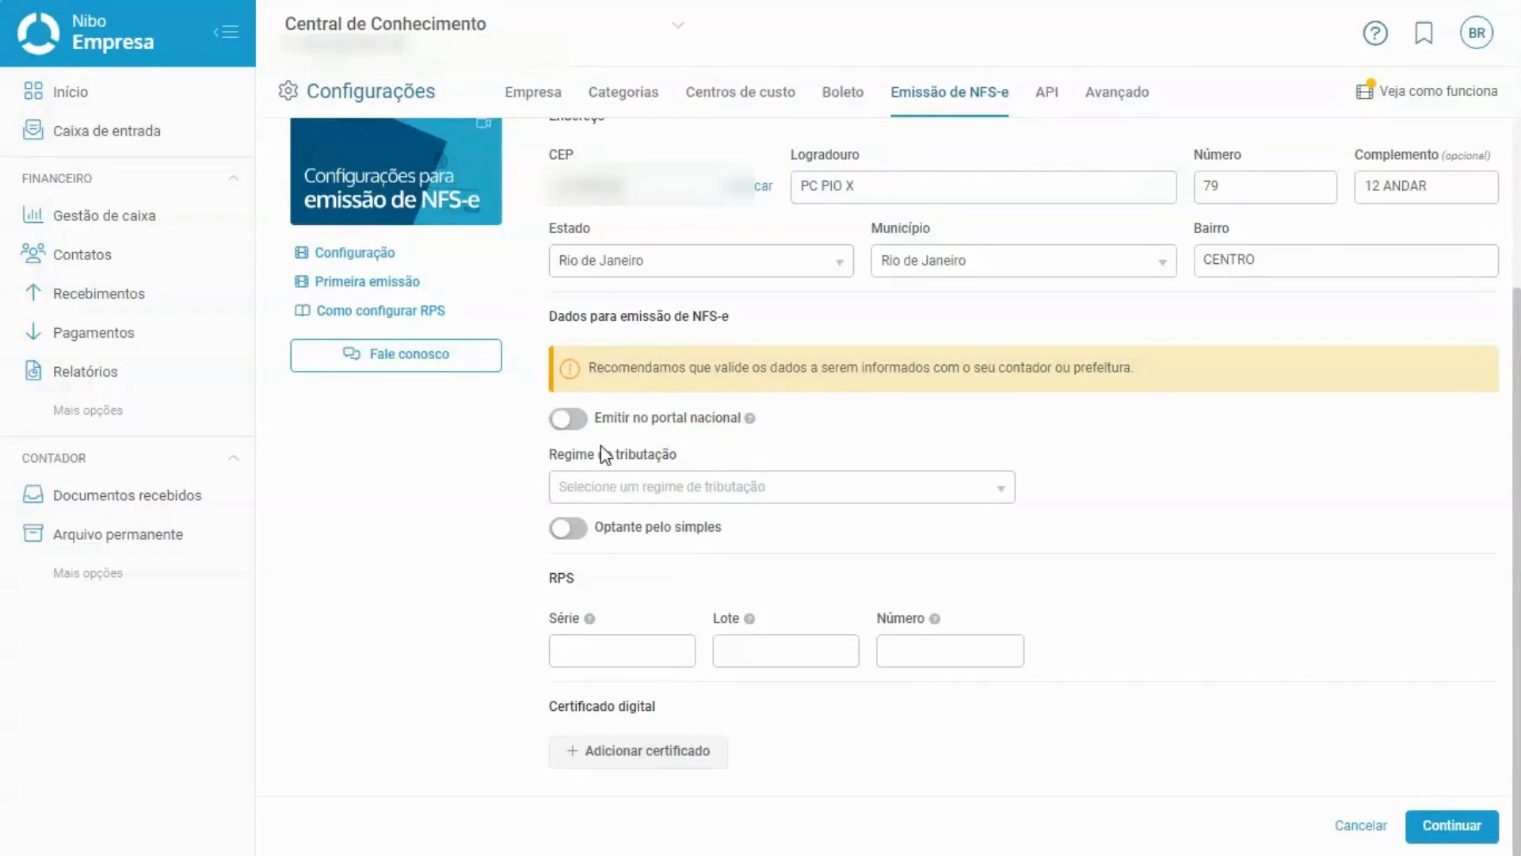
Turn on Emitir no portal nacional and move into the portal Usuário and Senha fields.
left_click(568, 422)
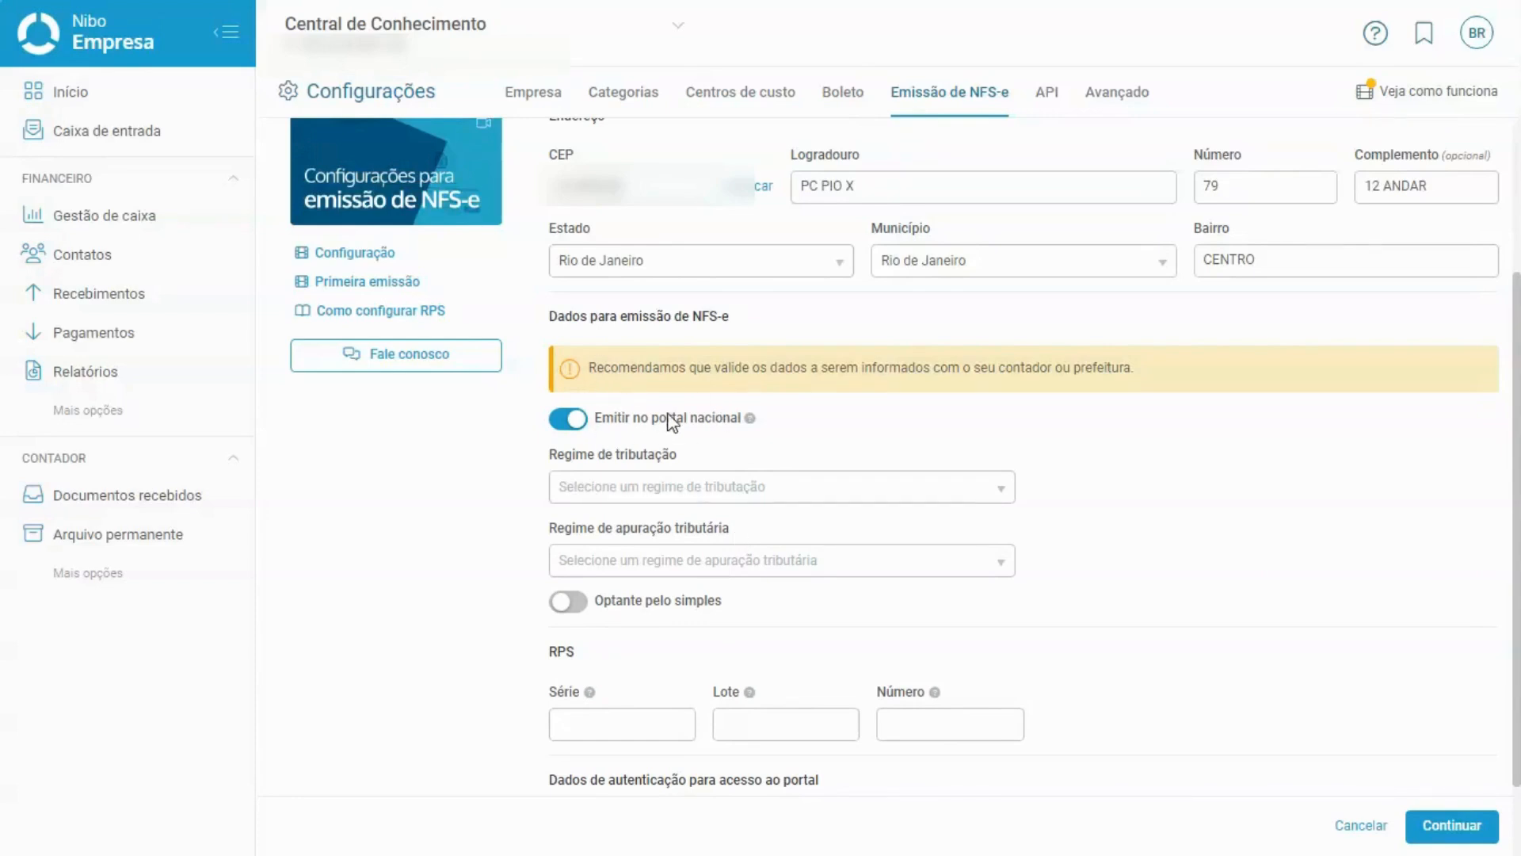
scroll(697, 427, "down", 1)
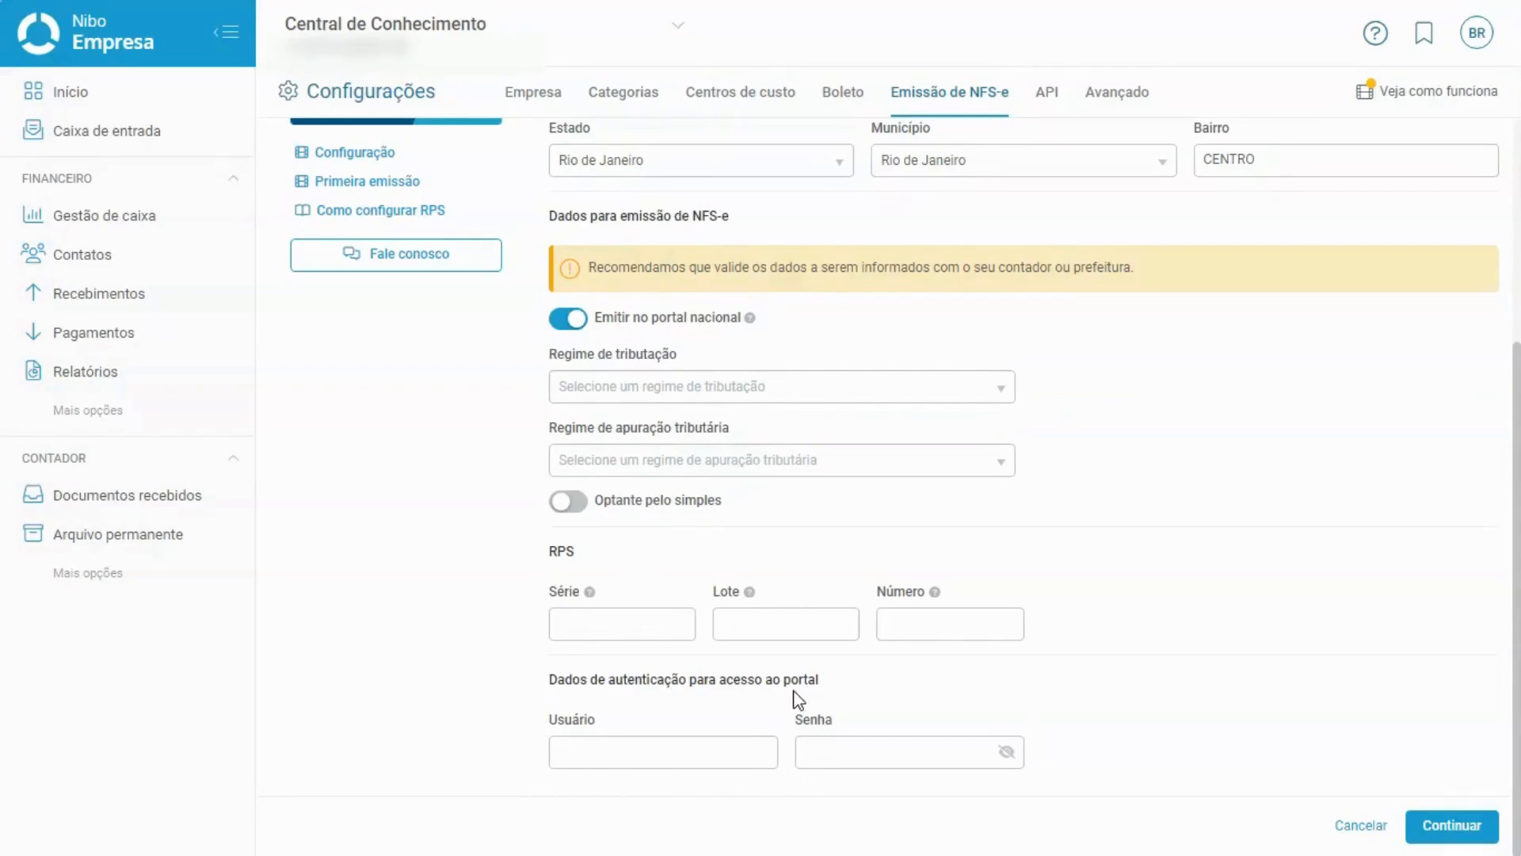
left_click(599, 759)
left_click(834, 764)
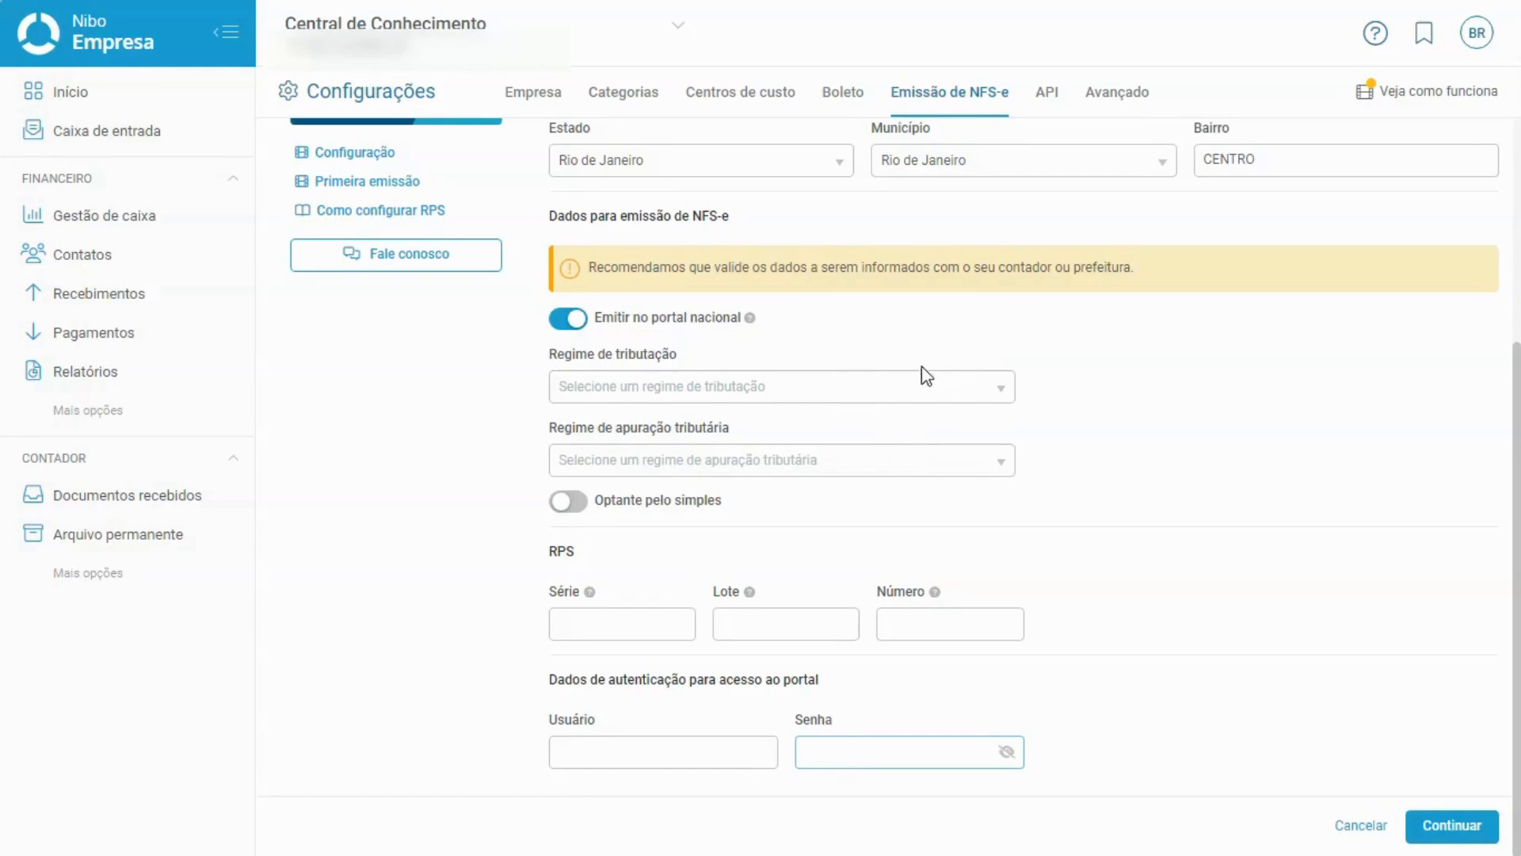
Choose regime Nenhum, federal and municipal apuração through SN, and turn on Optante pelo simples.
left_click(837, 398)
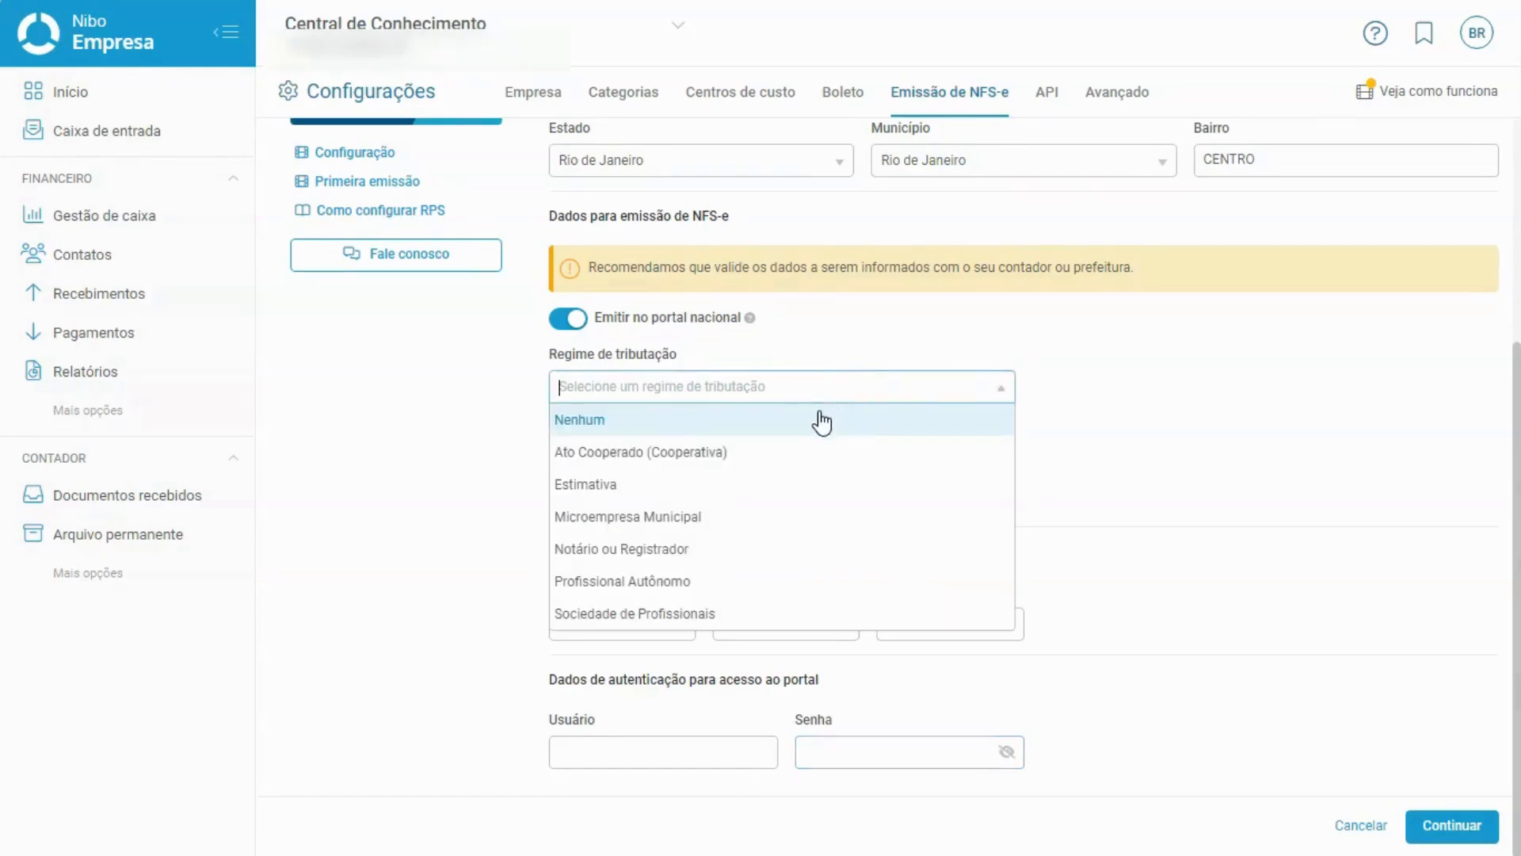
left_click(821, 423)
left_click(802, 460)
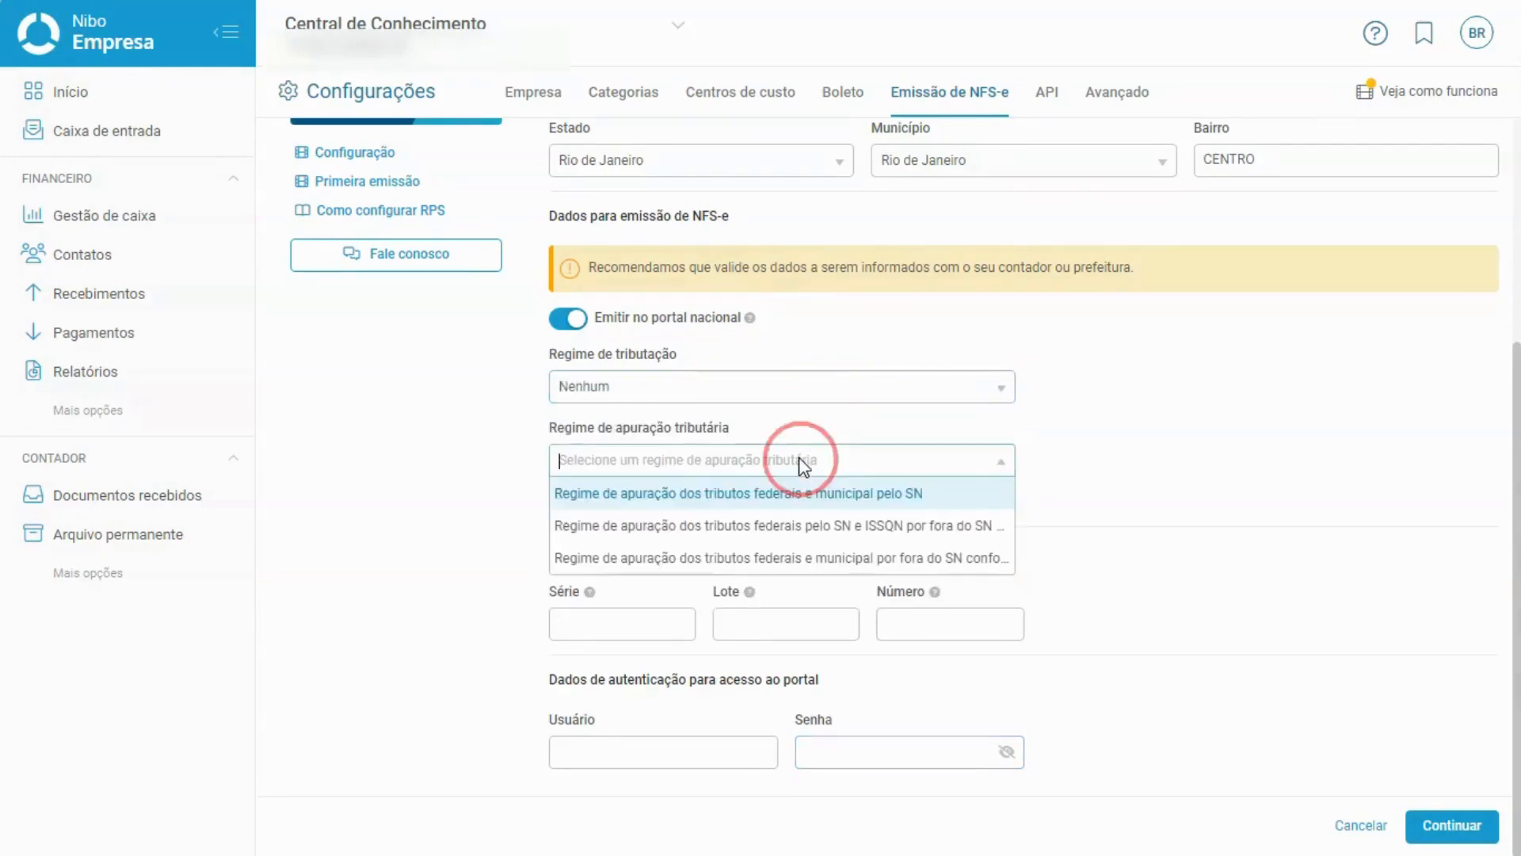
left_click(808, 499)
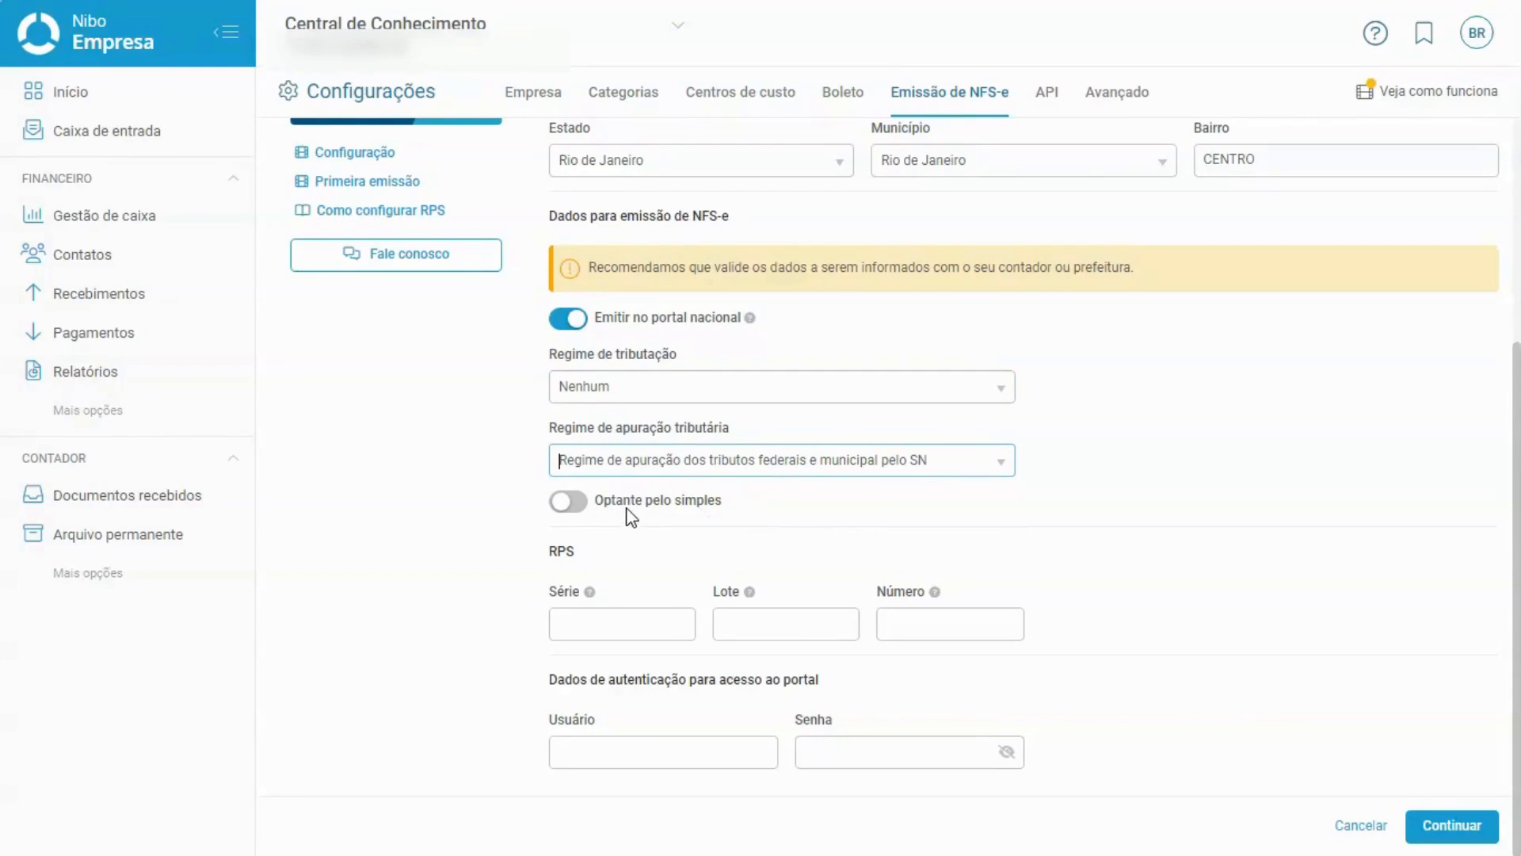
left_click(576, 511)
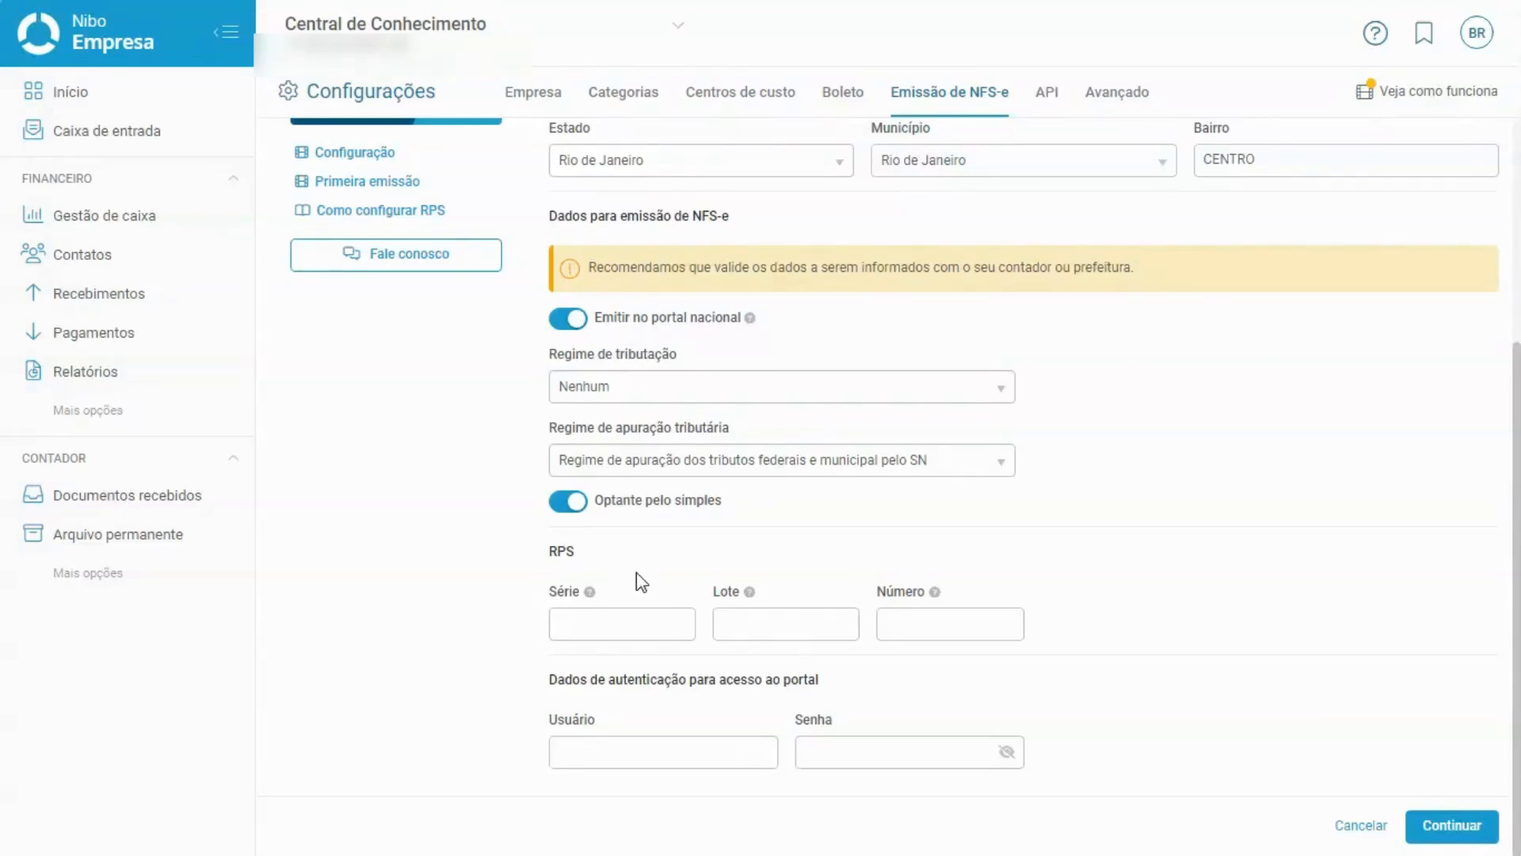
left_click(987, 598)
Enter 1 in the RPS Lote field.
left_click(810, 617)
type("1")
left_click(810, 595)
Enter RPS Série 80000 and RPS Número 1.
left_click(617, 614)
type("80000")
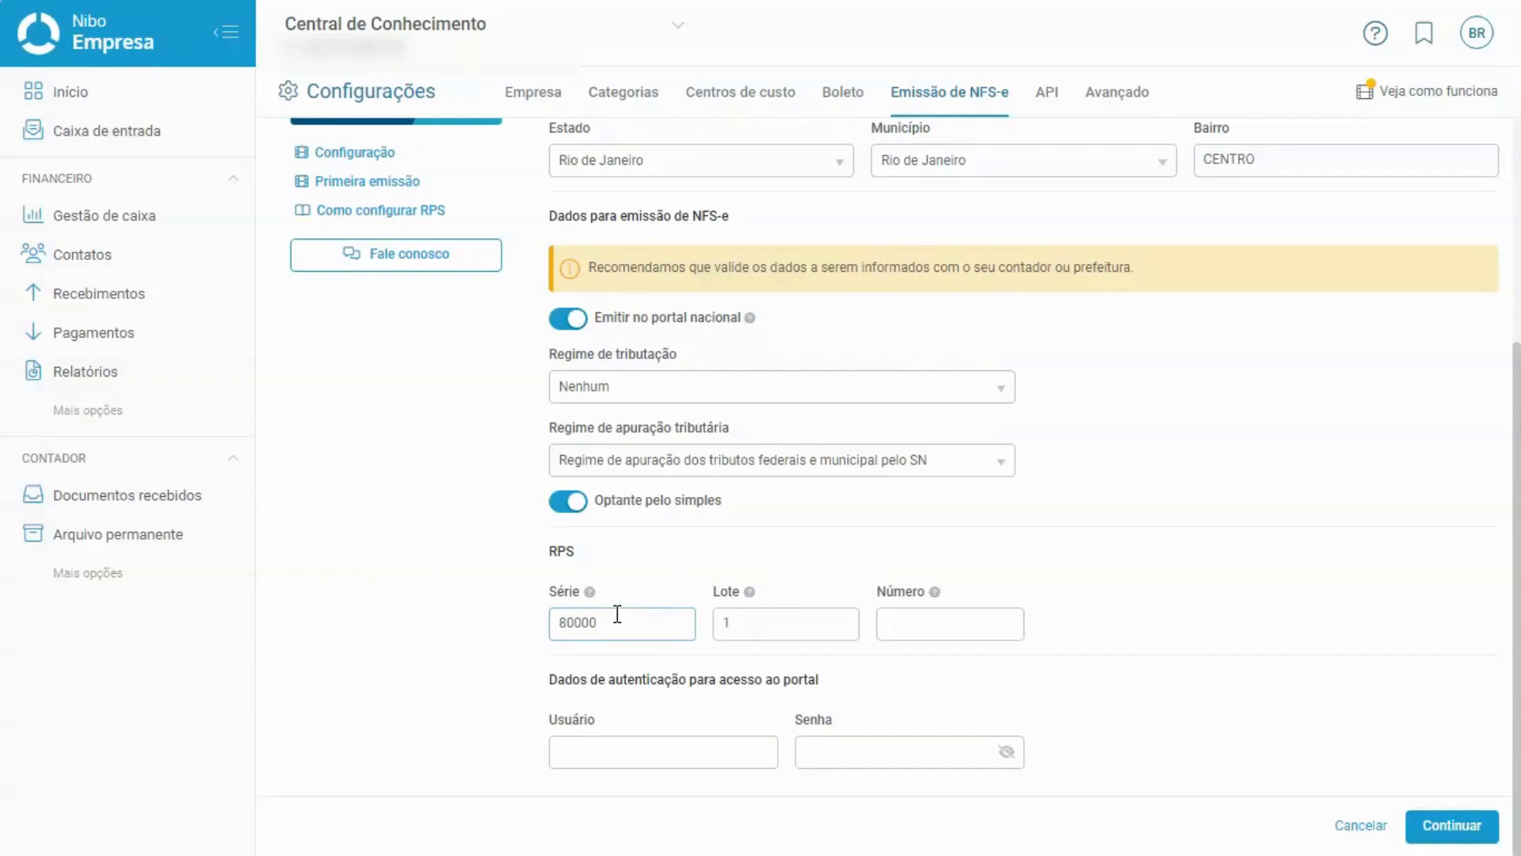
left_click(1008, 592)
left_click(965, 622)
type("1")
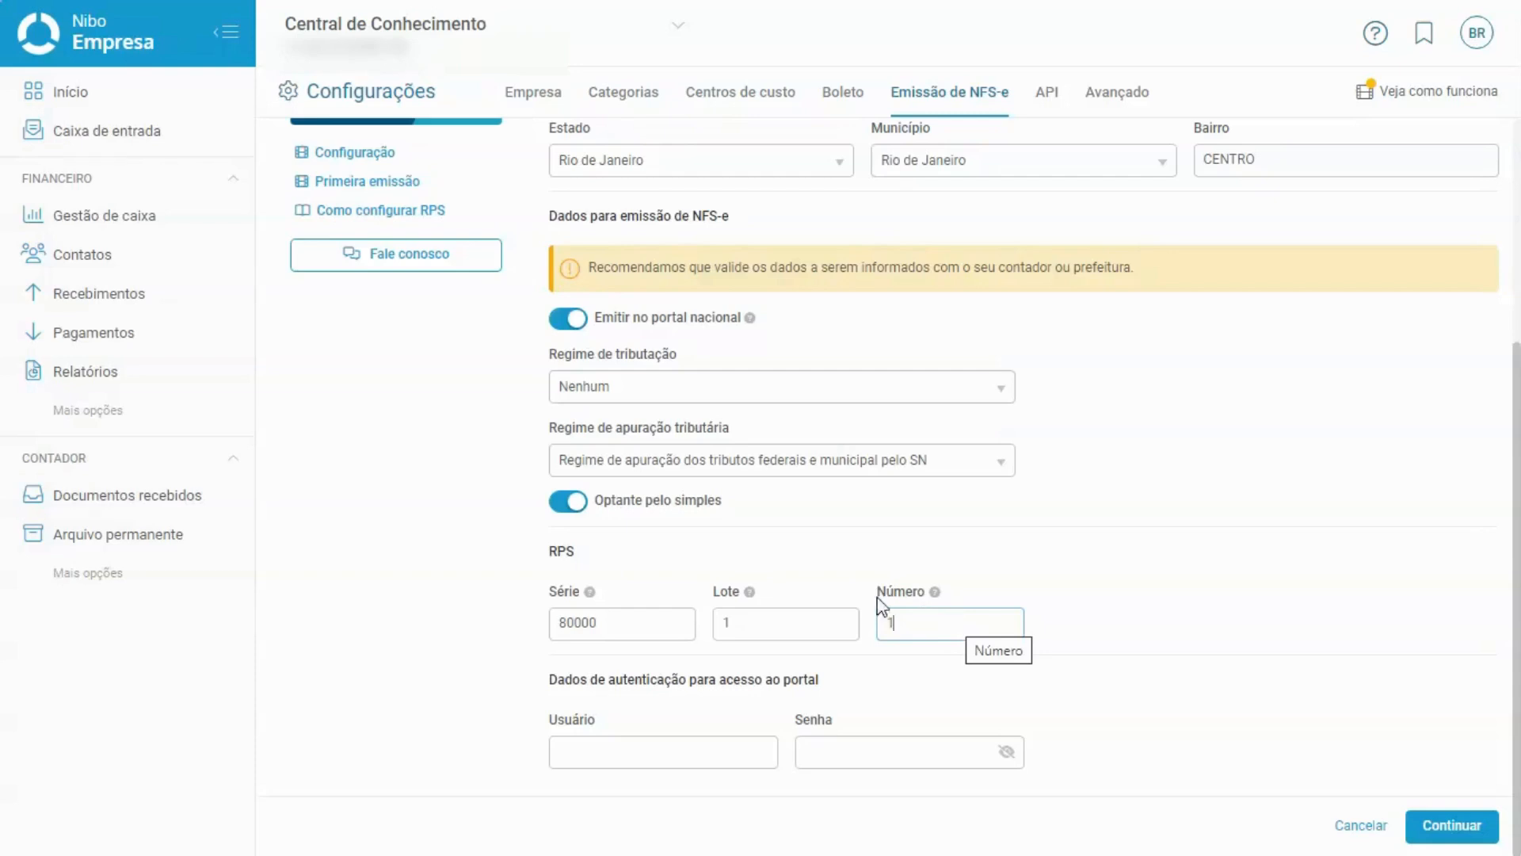
Replace the RPS Série value 80000 with 82000.
left_click(618, 623)
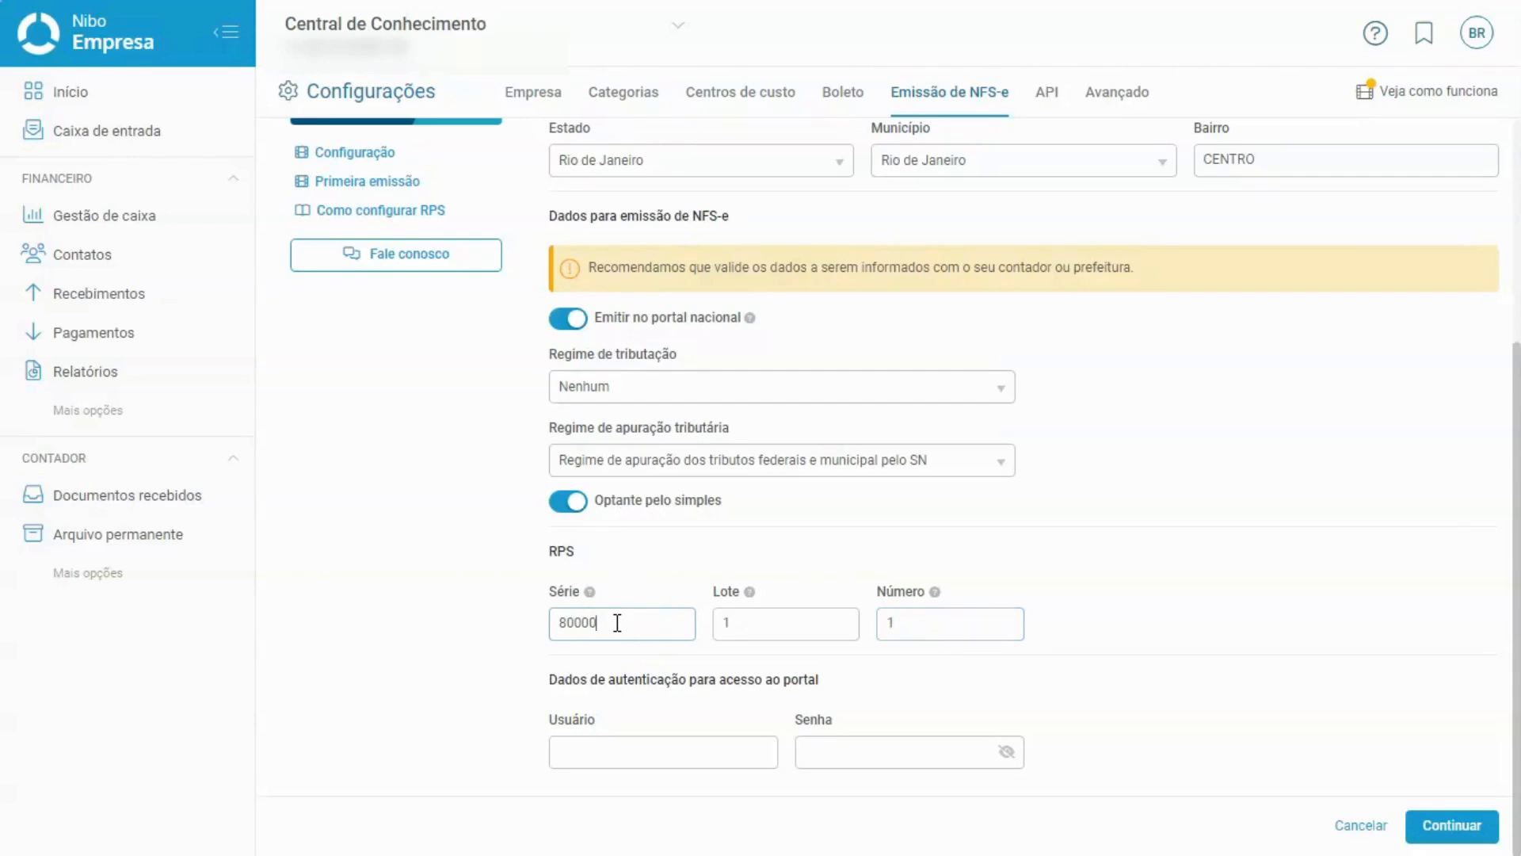
key("BackSpace")
key("BackSpace")
key("BackSpace")
key("BackSpace")
type("10000")
key("BackSpace")
key("BackSpace")
key("BackSpace")
key("BackSpace")
key("BackSpace")
type("2000")
Switch off the Emitir no portal nacional toggle.
left_click(630, 751)
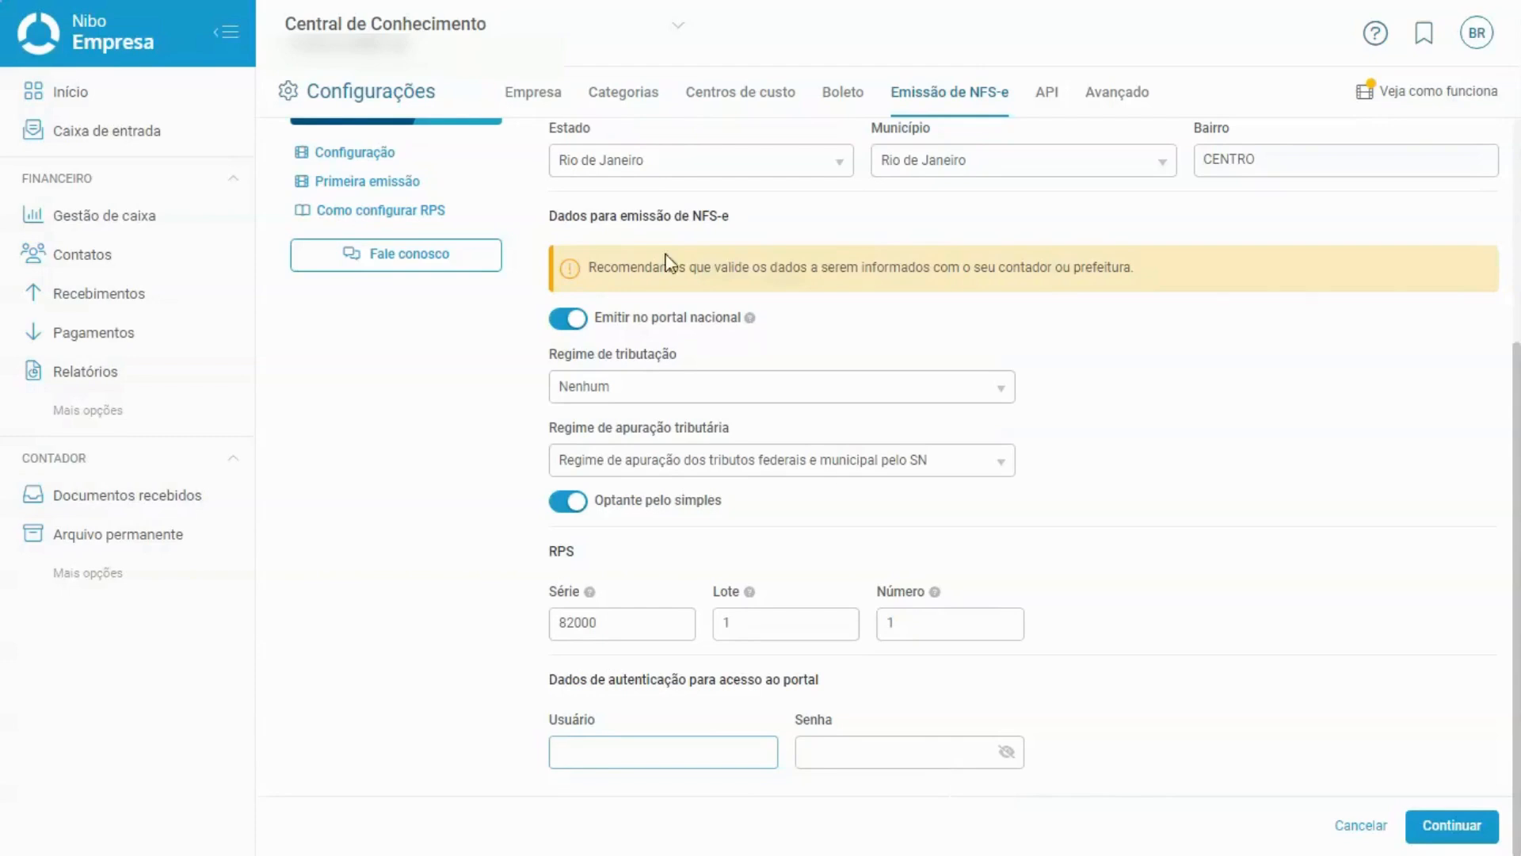
left_click(566, 317)
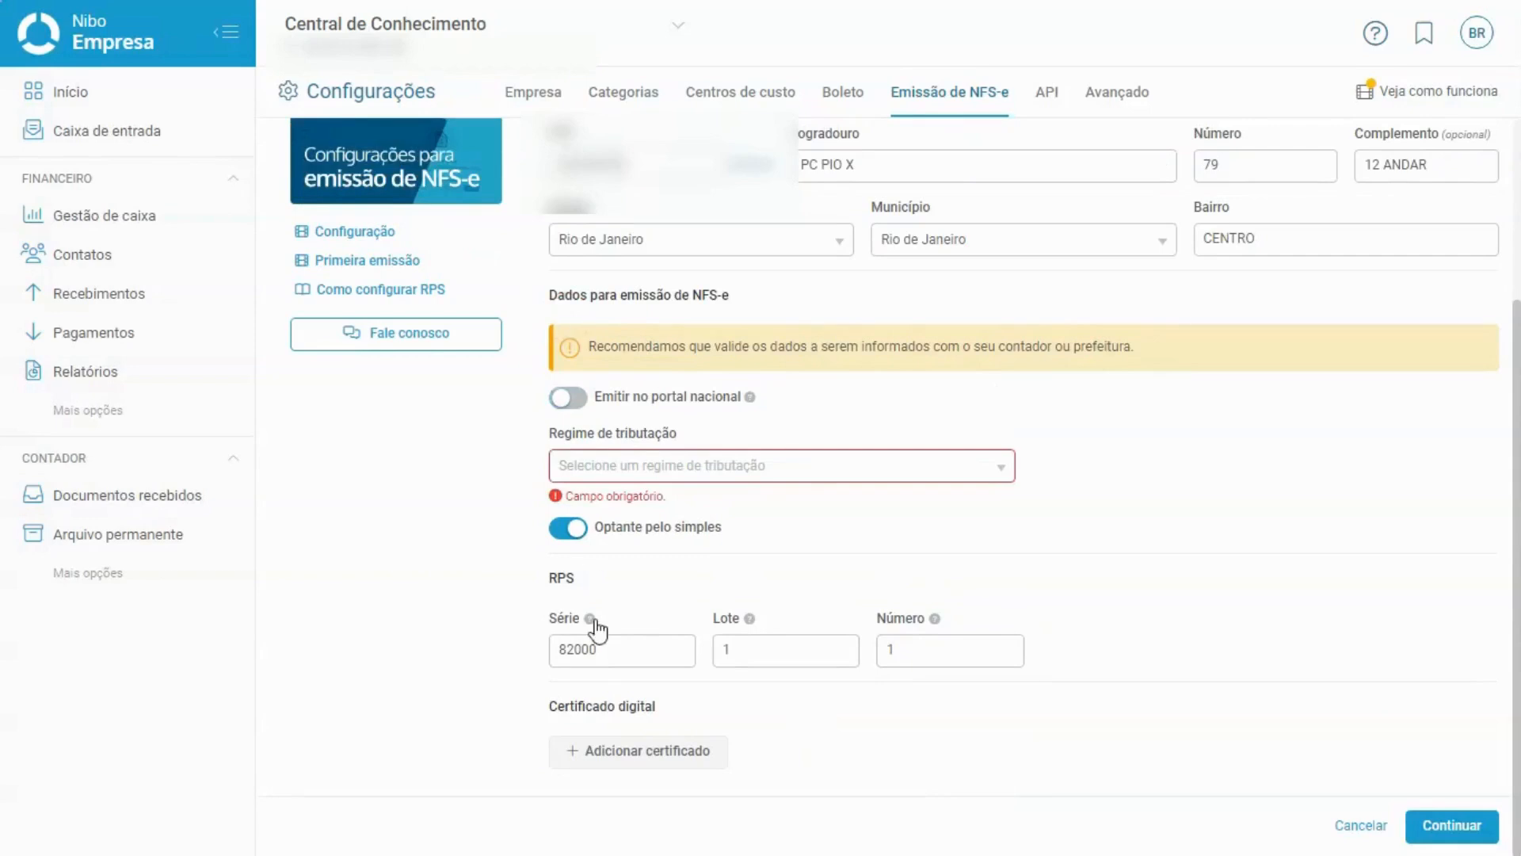
Choose Nenhum as Regime de tributação and delete the RPS Série 82000, Lote and Número values.
left_click(709, 475)
left_click(713, 499)
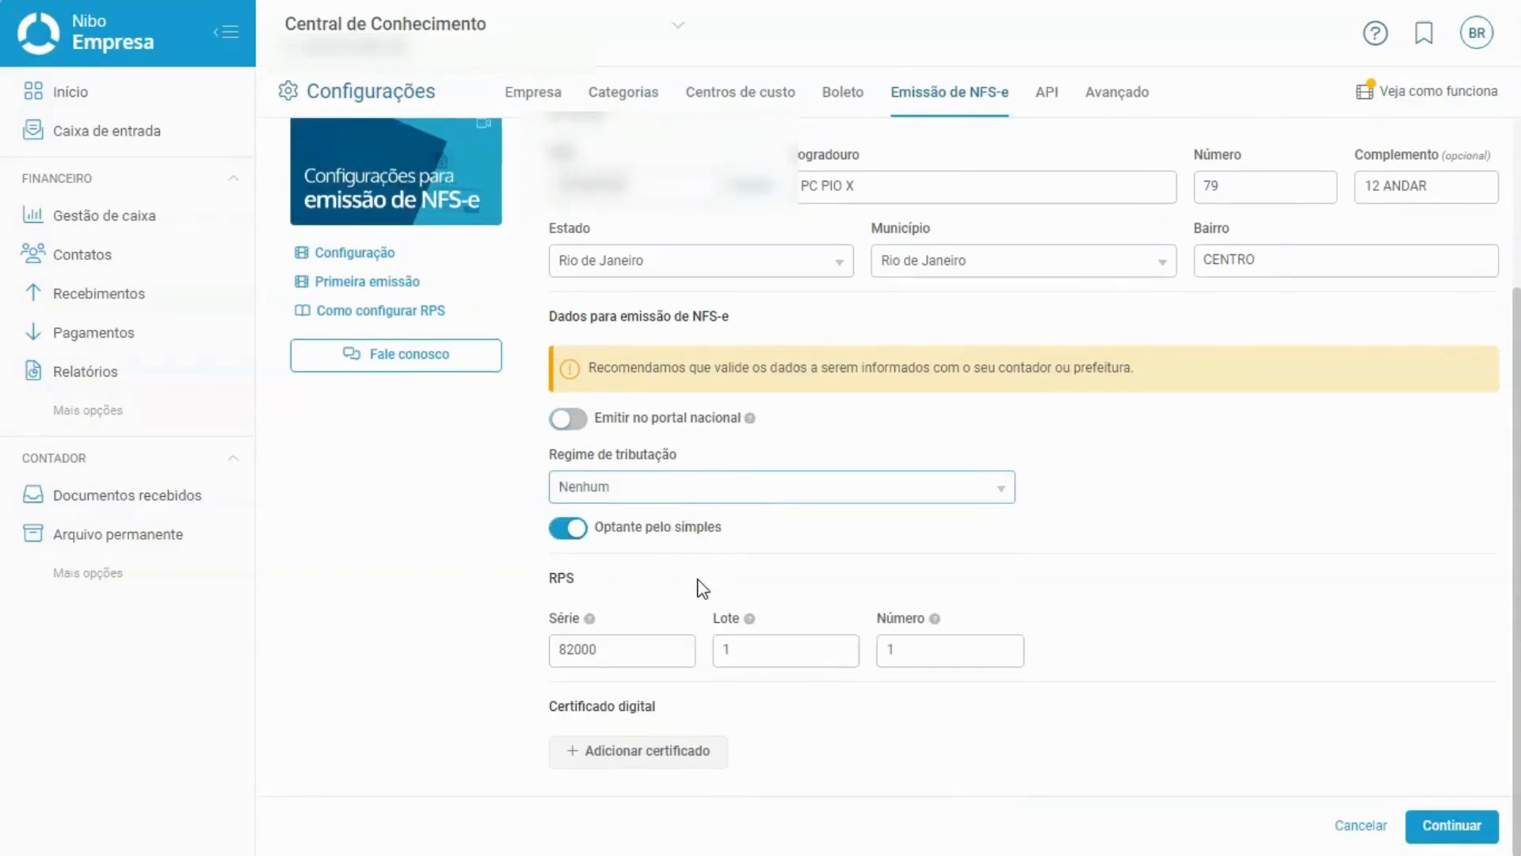
double_click(643, 649)
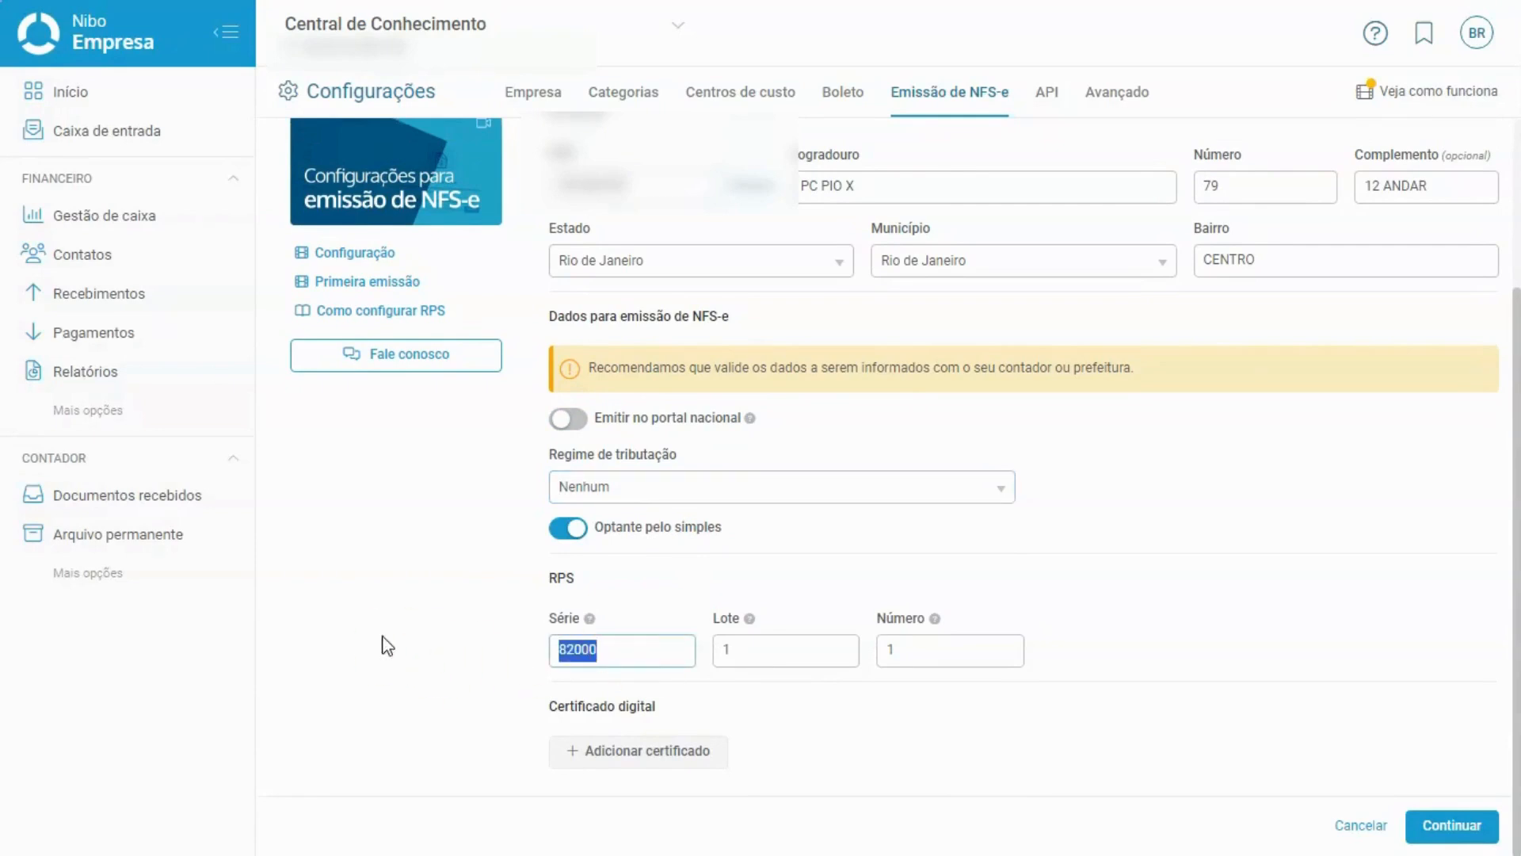
key("BackSpace")
double_click(805, 650)
key("BackSpace")
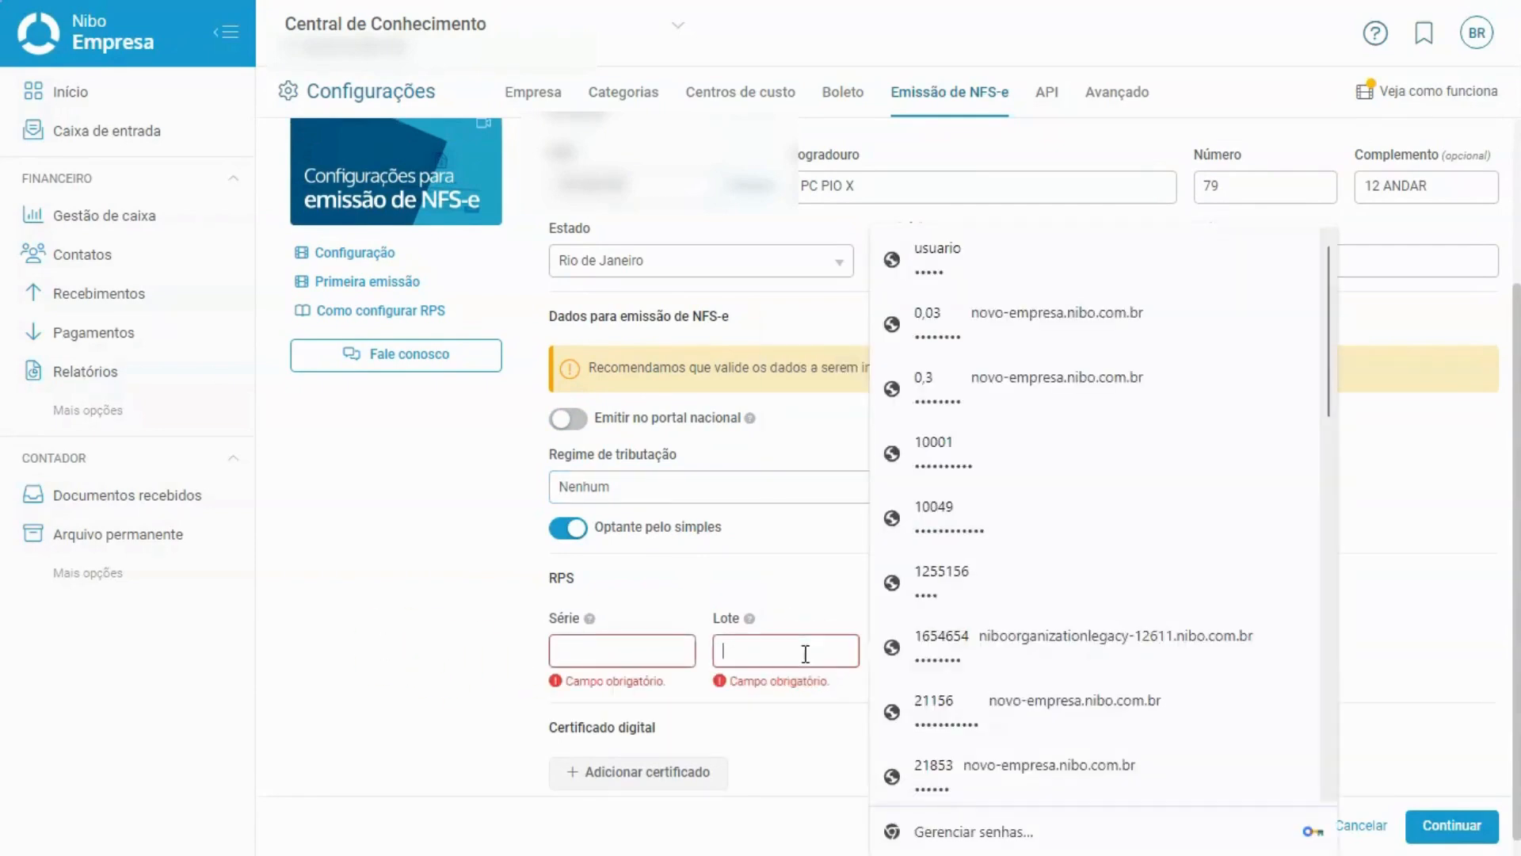
left_click(813, 609)
double_click(933, 649)
key("BackSpace")
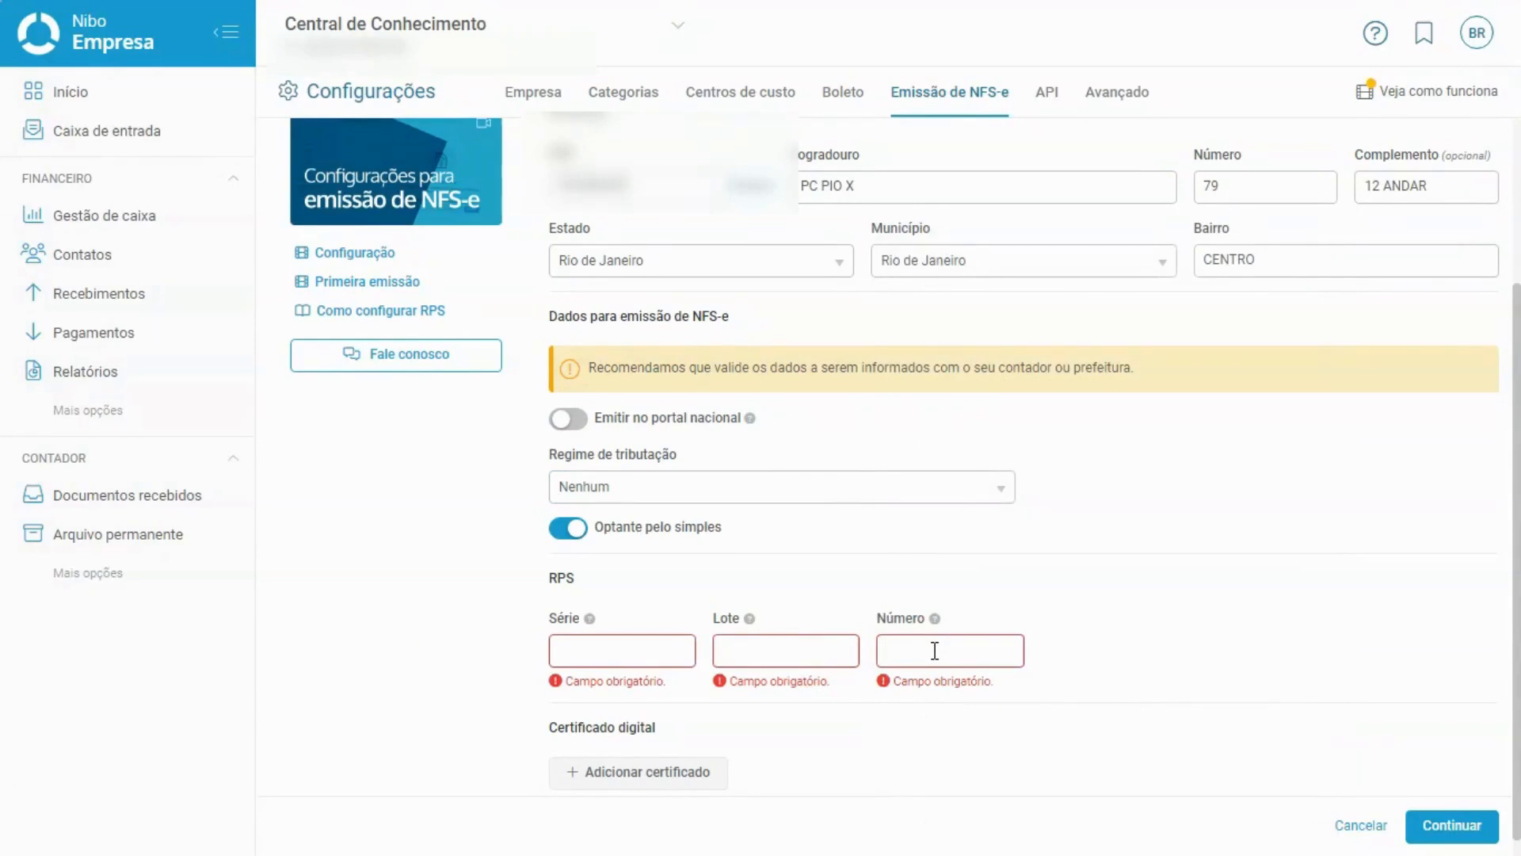
left_click(476, 311)
left_click(626, 655)
left_click(770, 652)
left_click(801, 564)
Enter 1 in both the RPS Lote and Número fields, leaving Série blank.
left_click(801, 652)
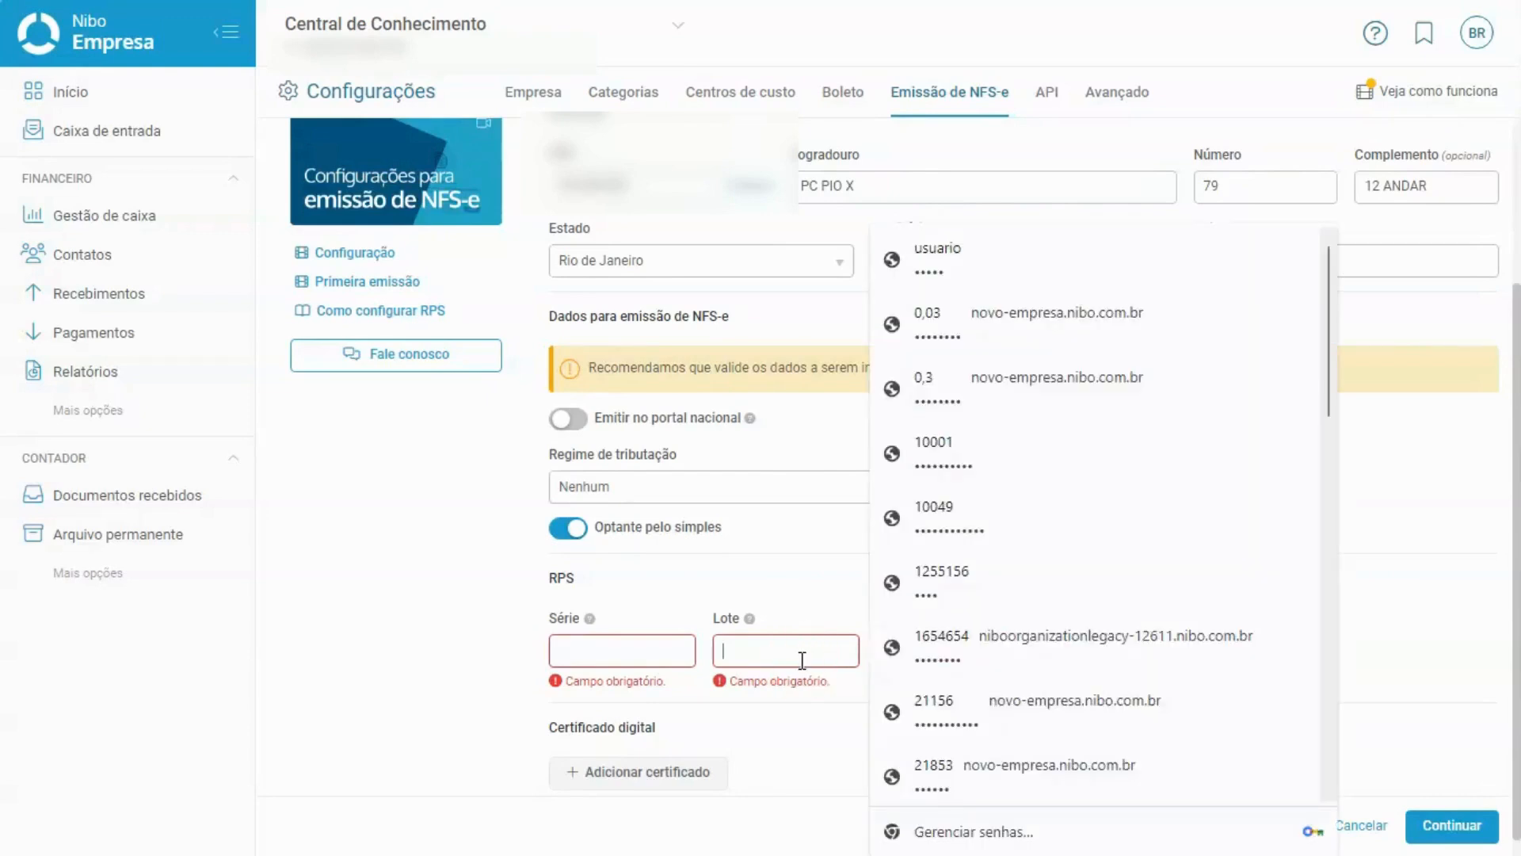
type("1")
left_click(720, 585)
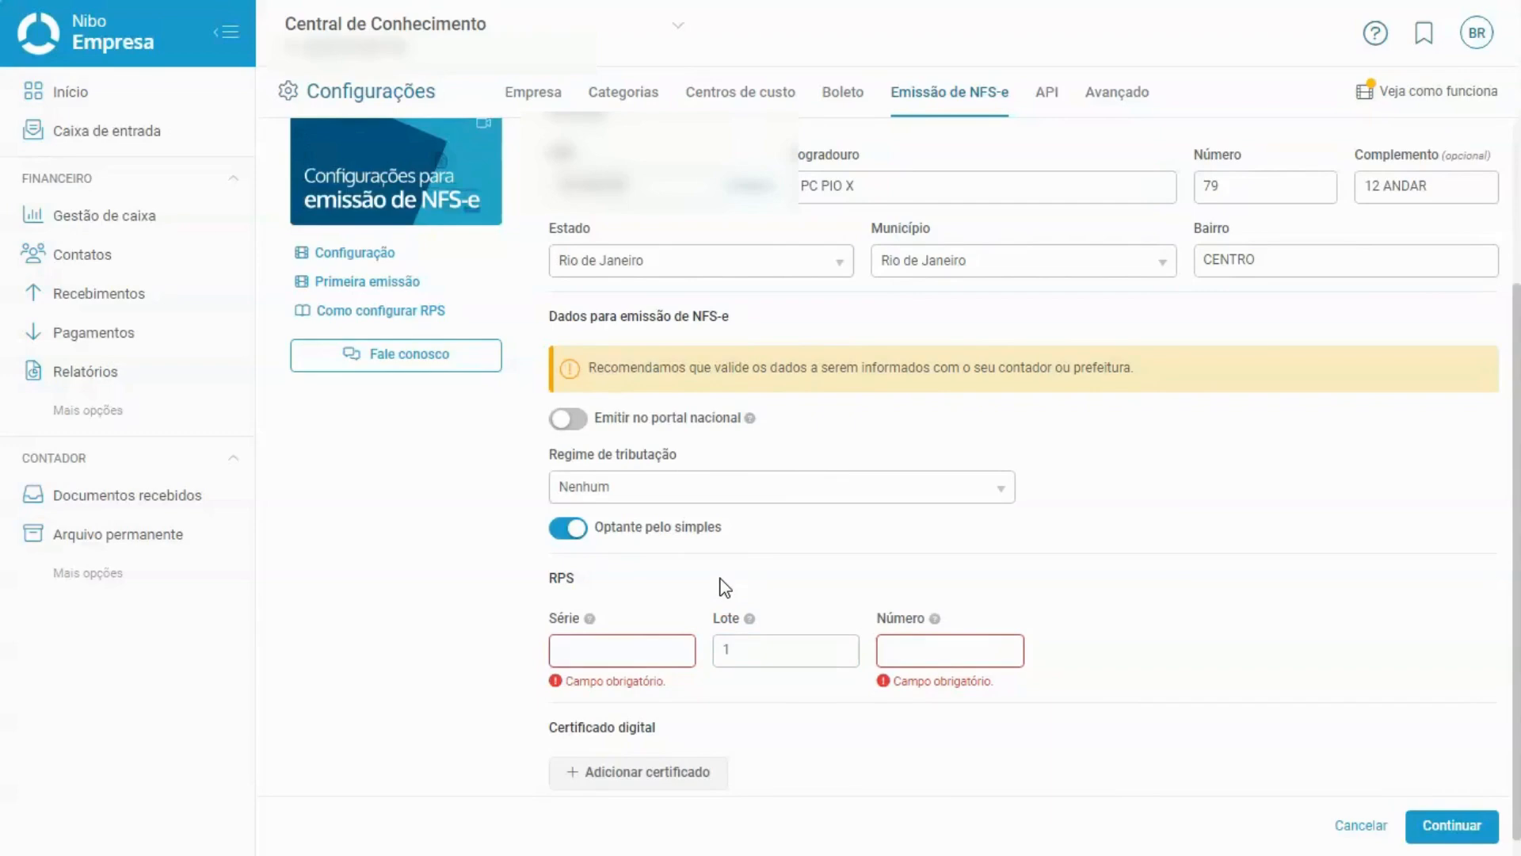
left_click(911, 643)
type("1")
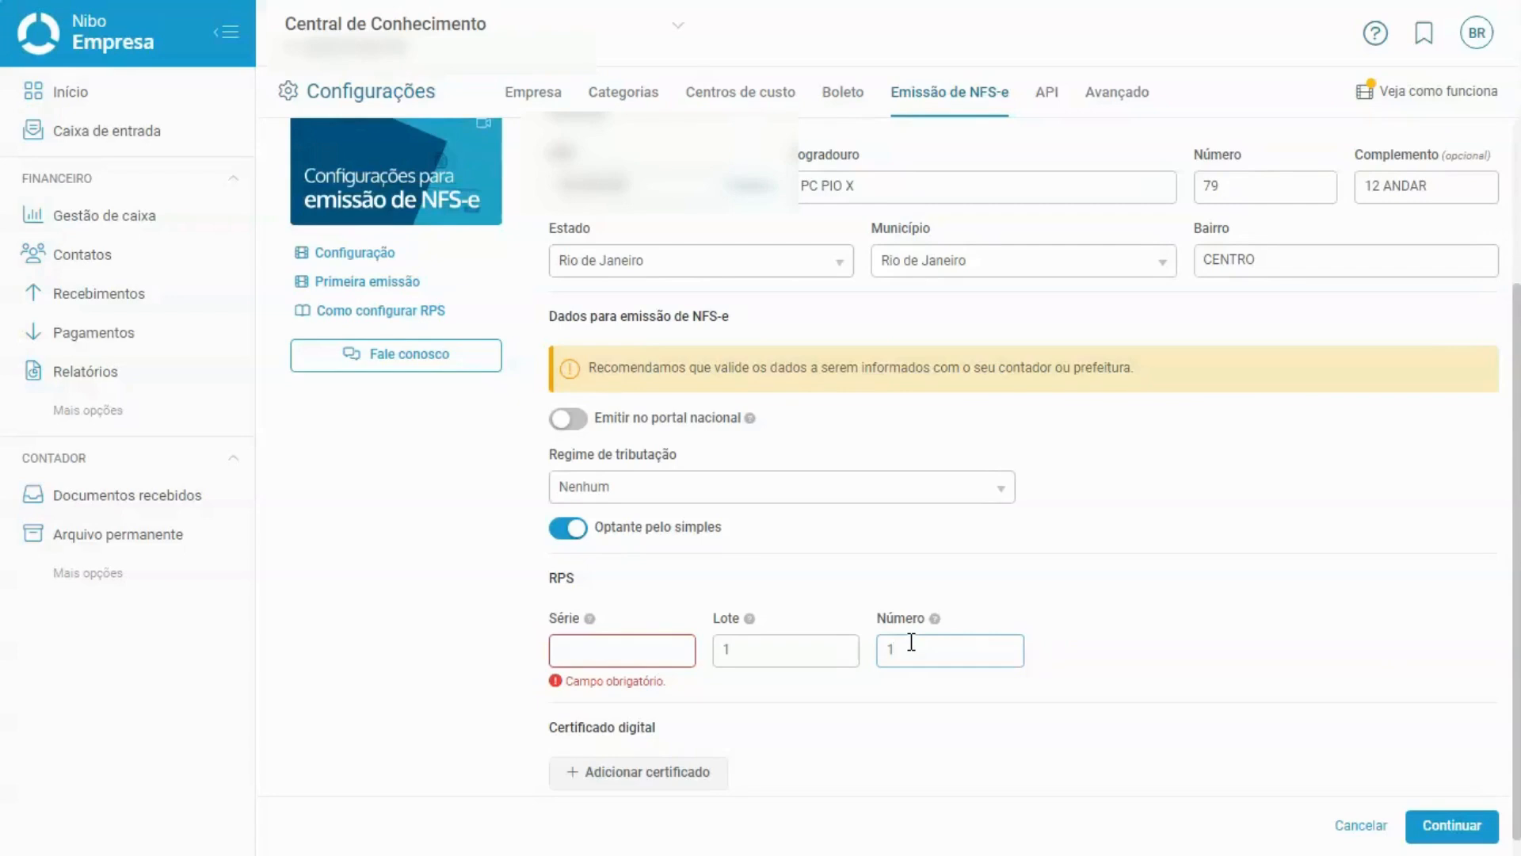
Turn national-portal emission back on with tax regime Nenhum and the SN apuração regime.
left_click(567, 422)
left_click(607, 496)
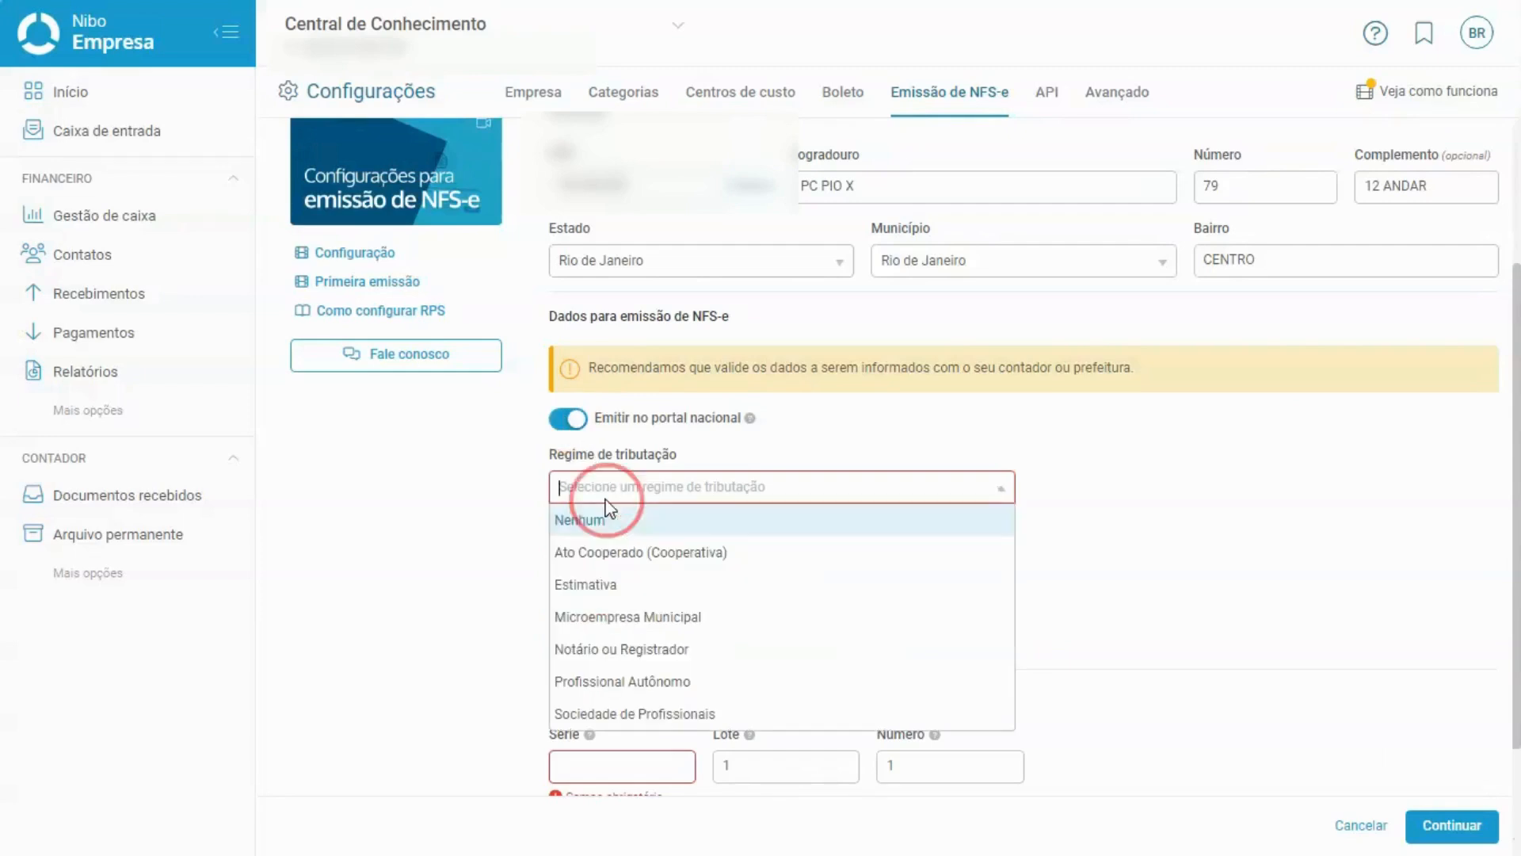
left_click(615, 520)
left_click(631, 566)
left_click(645, 587)
Enter 82000 as the RPS Série.
left_click(613, 729)
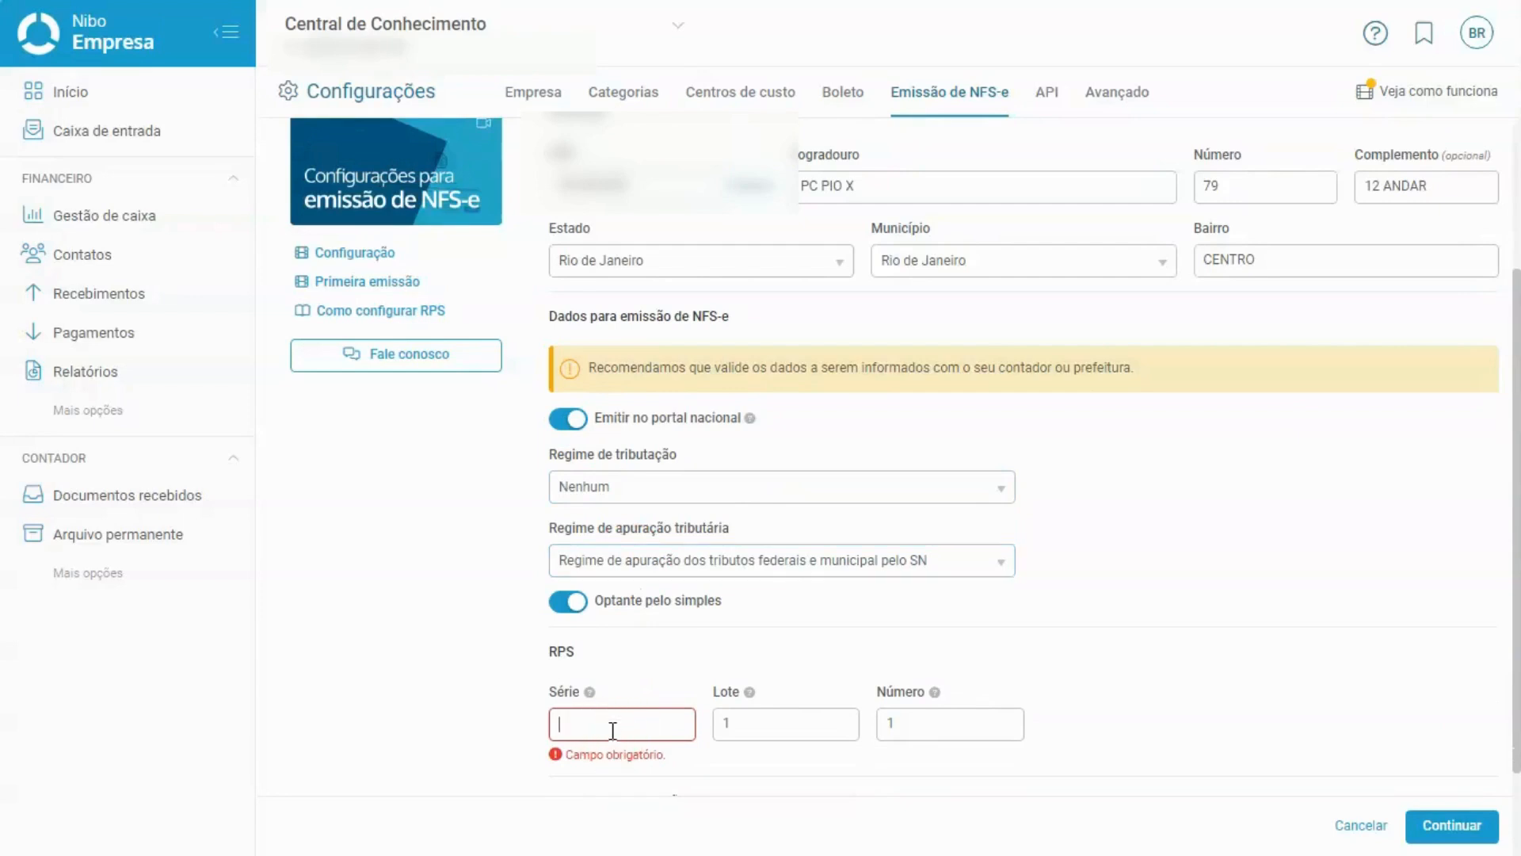
type("82000")
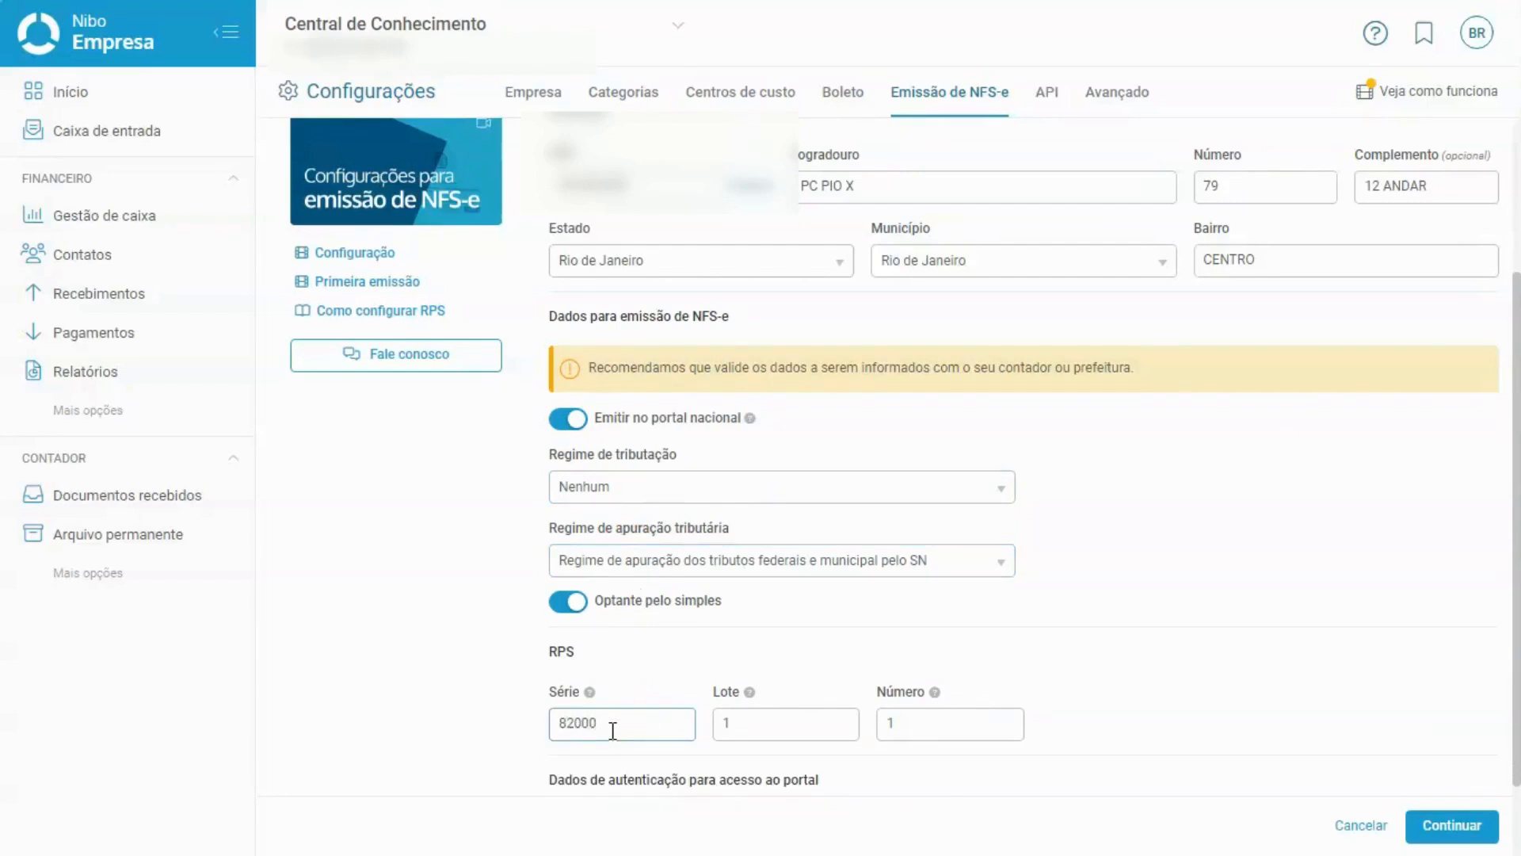
scroll(613, 730, "down", 1)
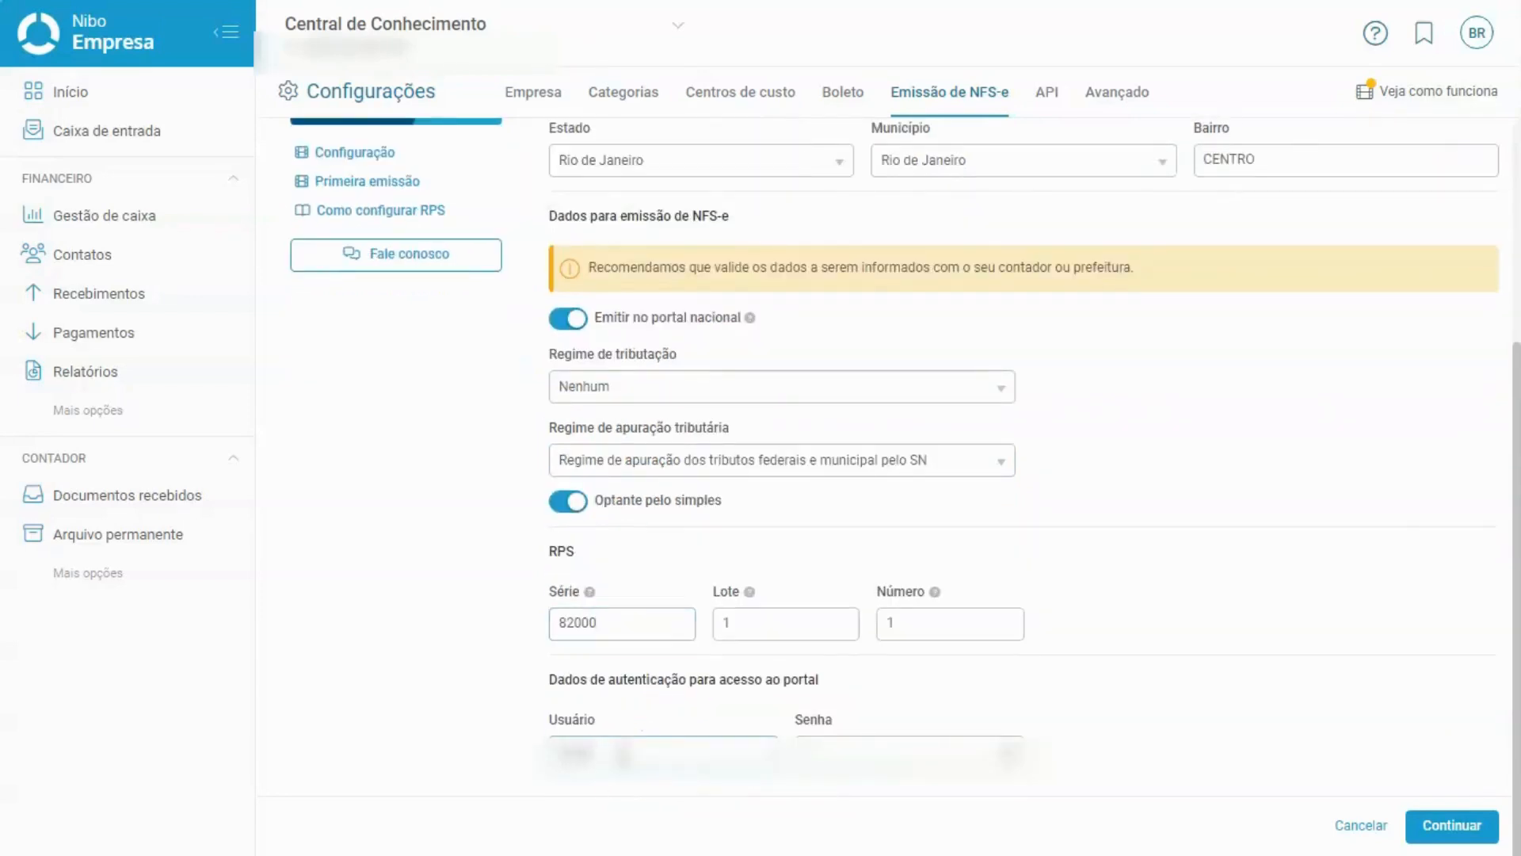
Enter the portal access password under the authentication data.
left_click(838, 759)
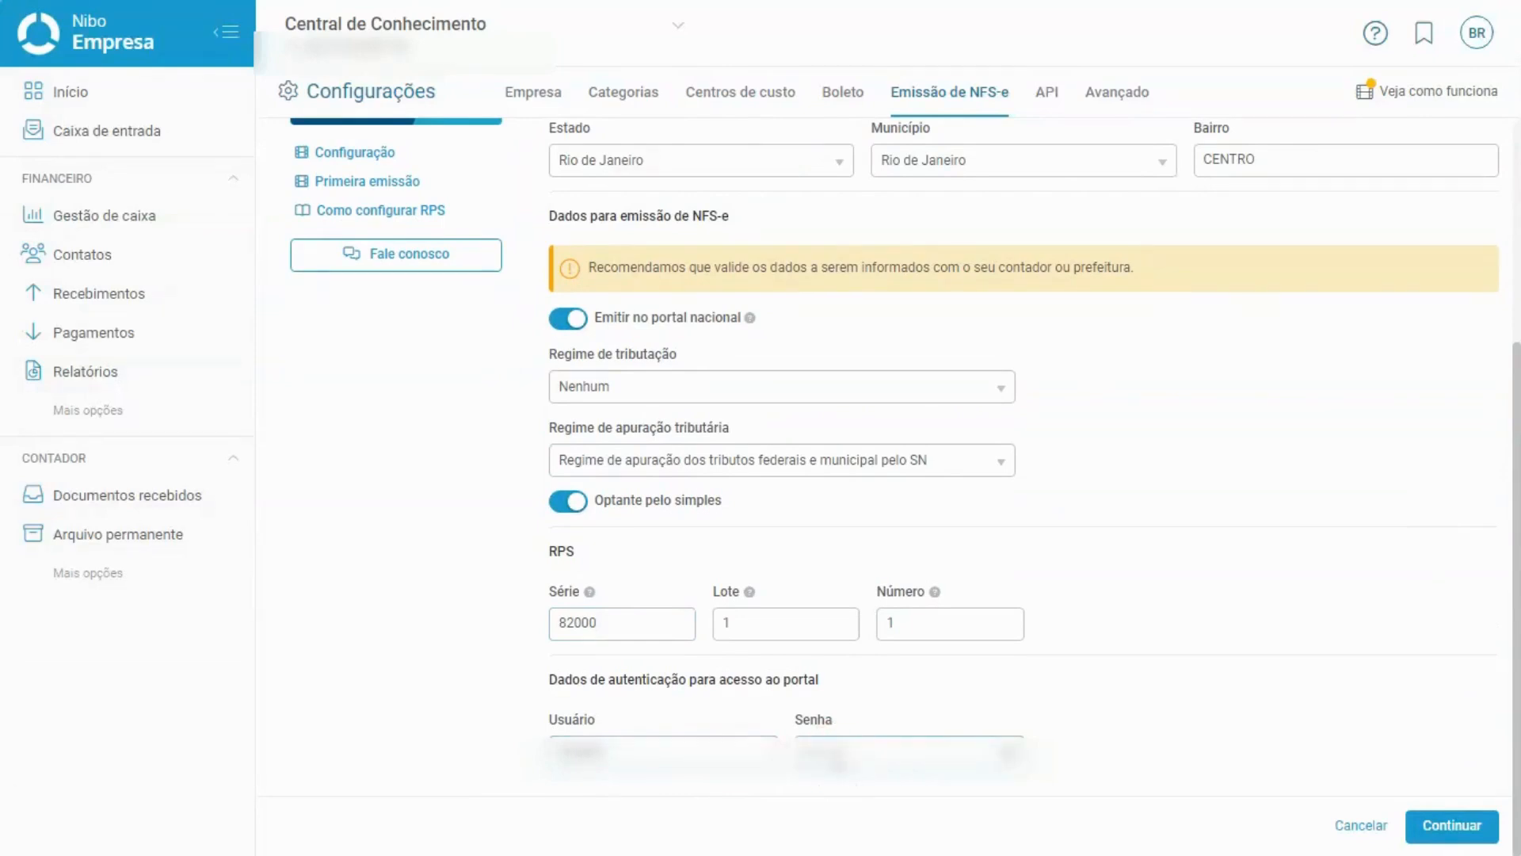
left_click(1417, 691)
Move on to the Perfis de serviço step and open a blank Novo perfil de serviço form.
left_click(1449, 832)
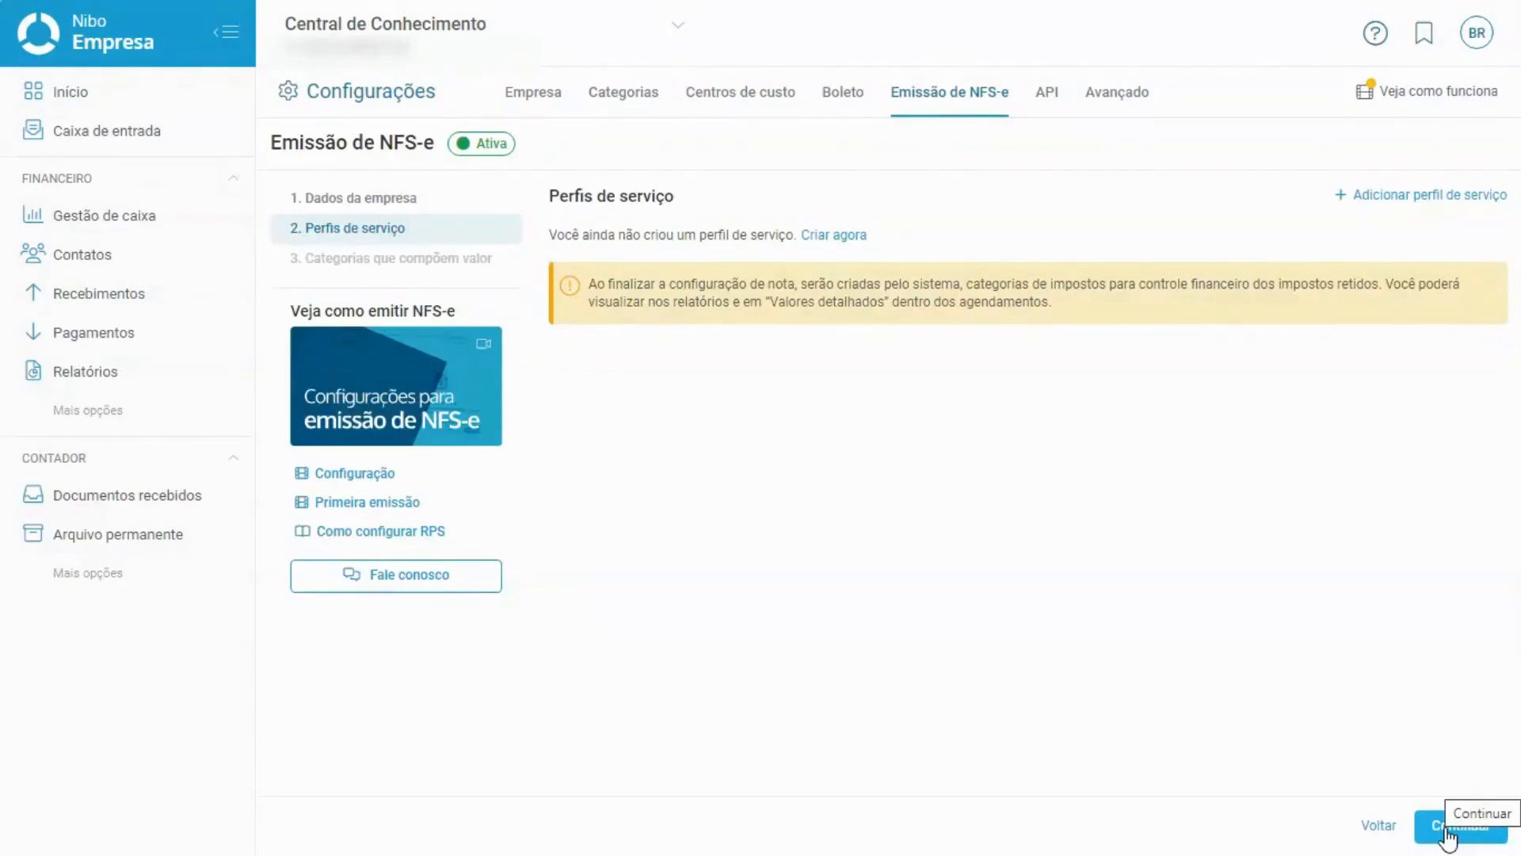
left_click(496, 144)
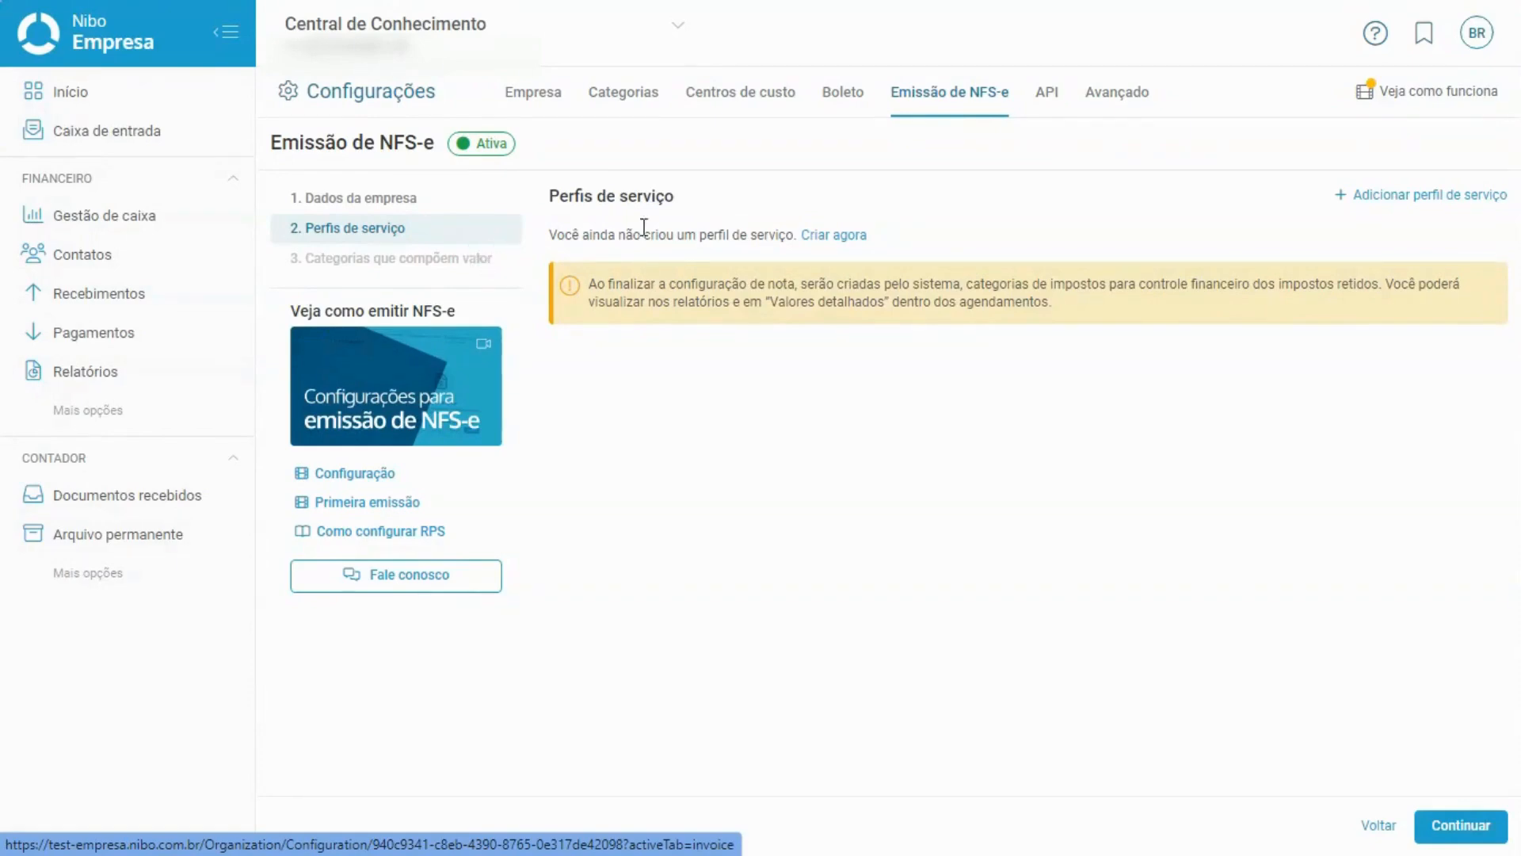
left_click(823, 237)
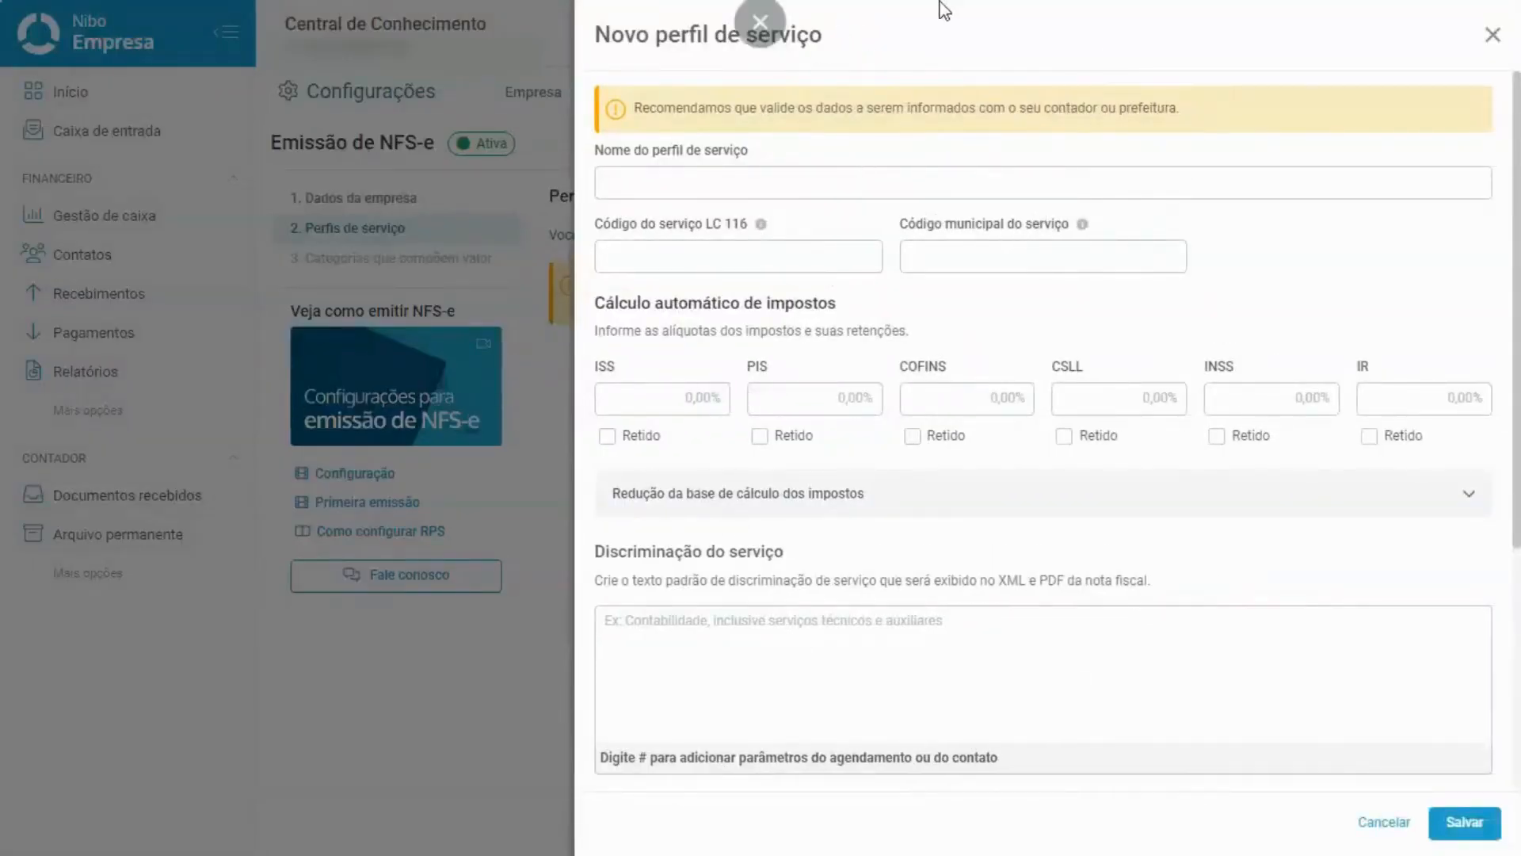
Type 'Serviços com Marketing' as the profile name, correcting an initial typo.
left_click(864, 187)
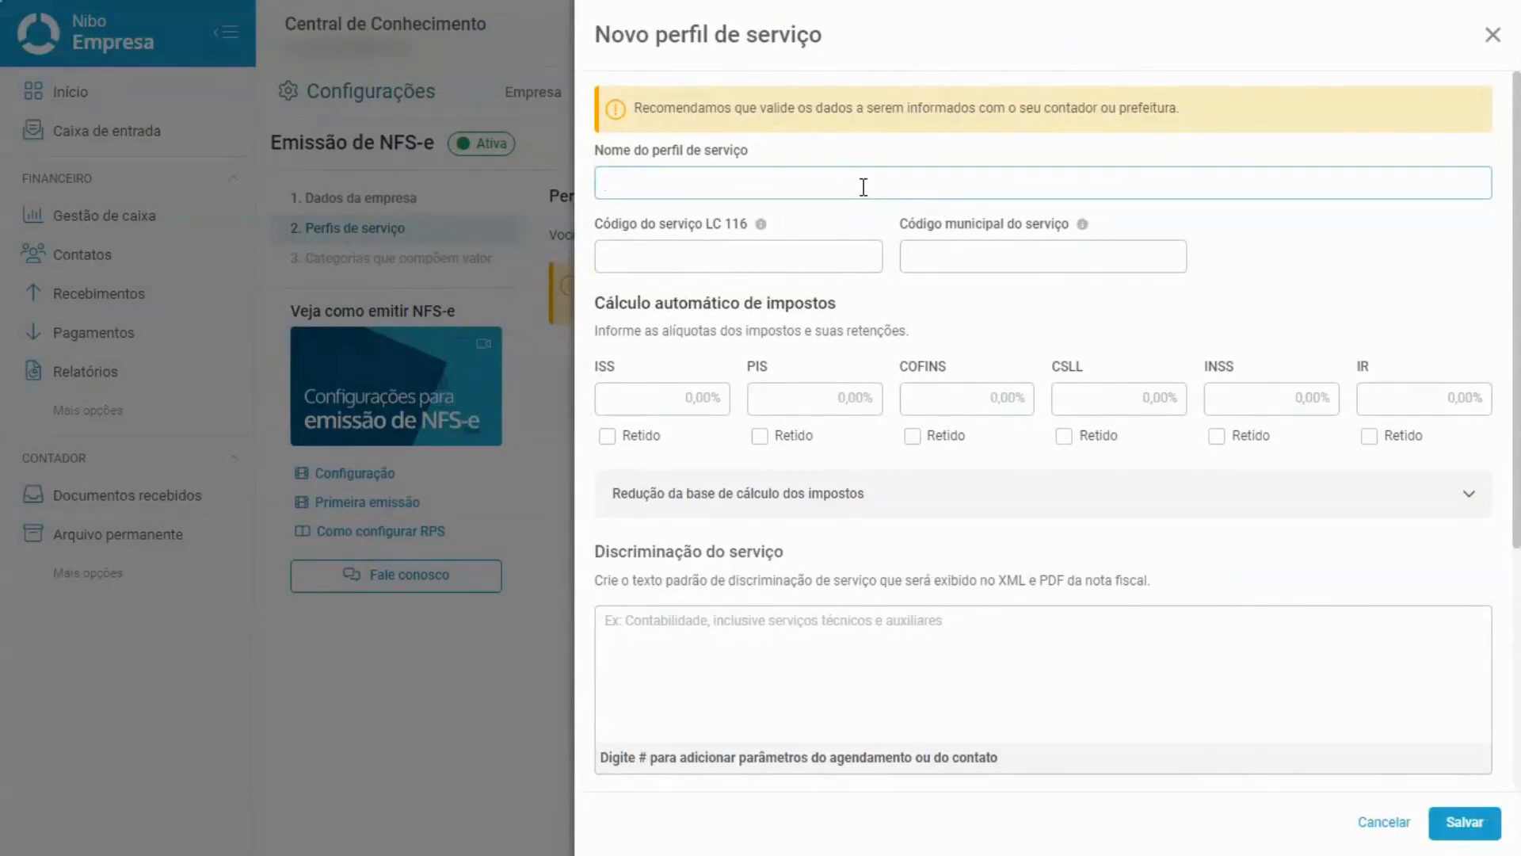
type("Serviços com Marketing")
left_click(842, 220)
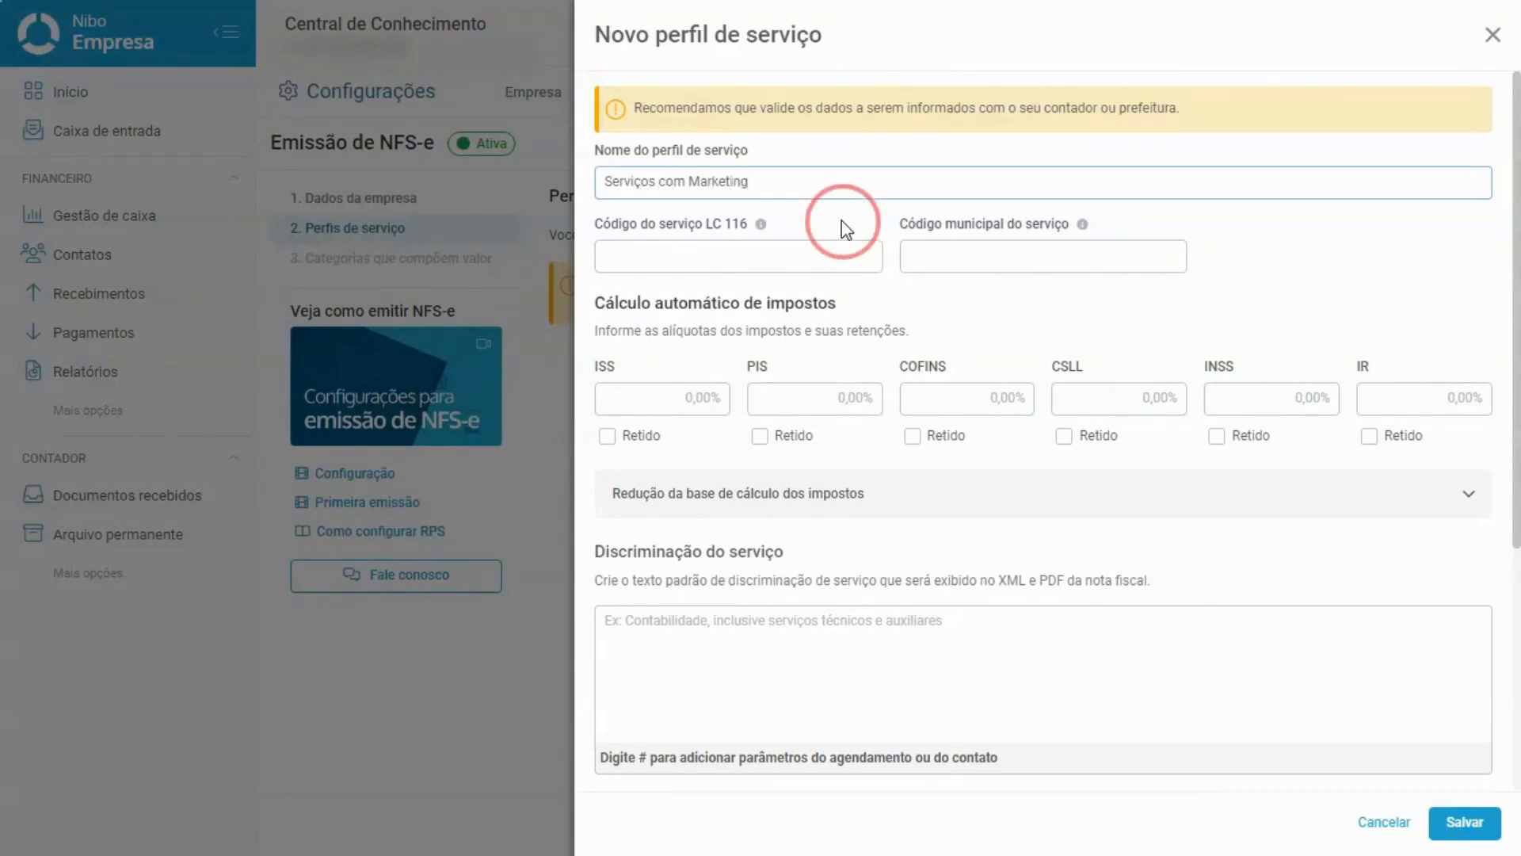
left_click(1010, 214)
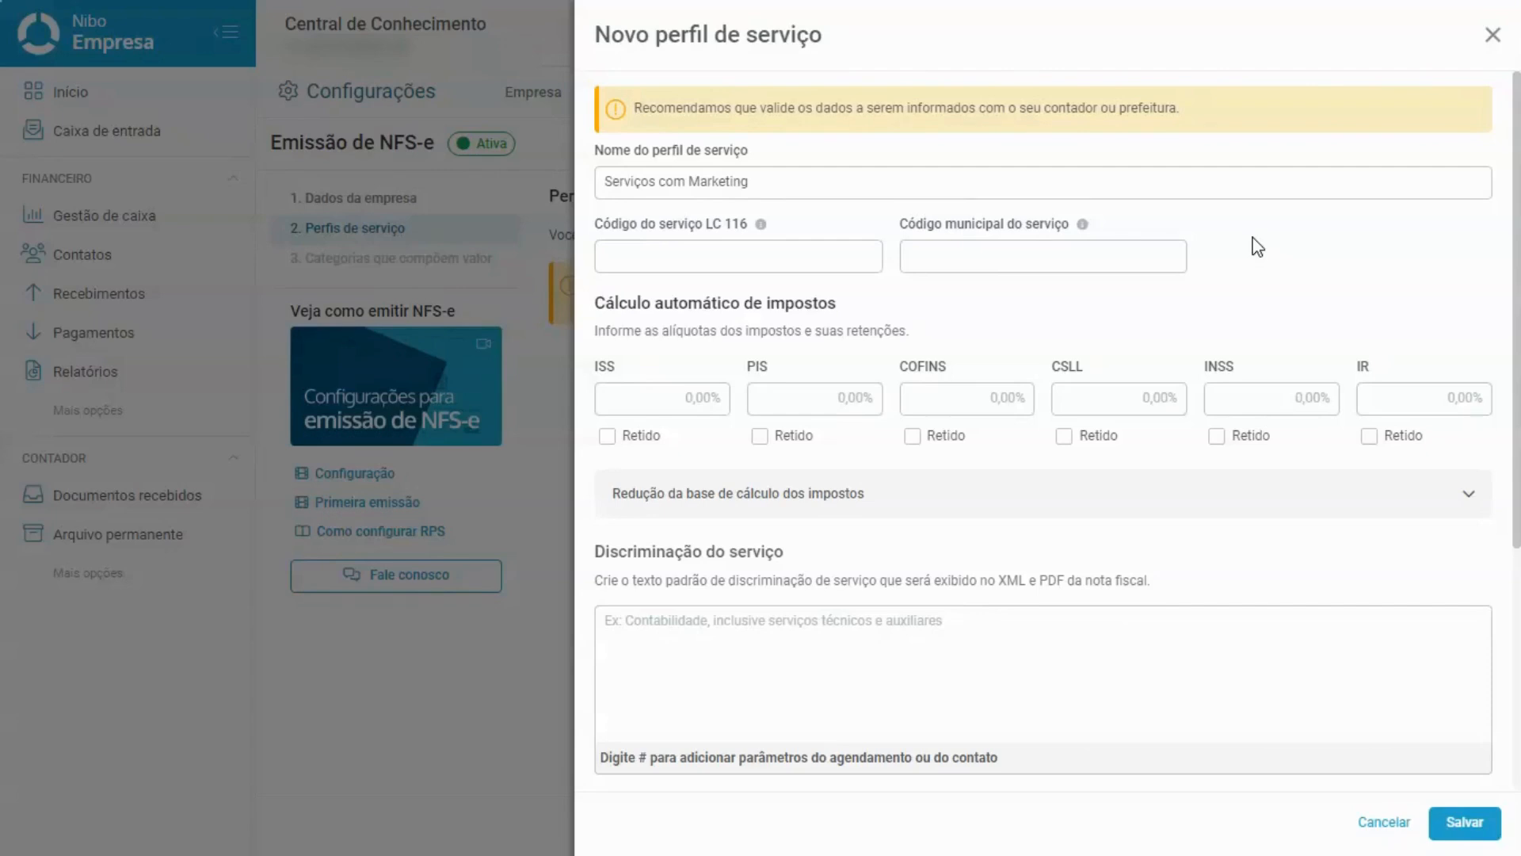
Enter 1402 as both the LC 116 and the municipal service codes.
left_click(714, 256)
type("1402")
left_click(1046, 262)
type("1402")
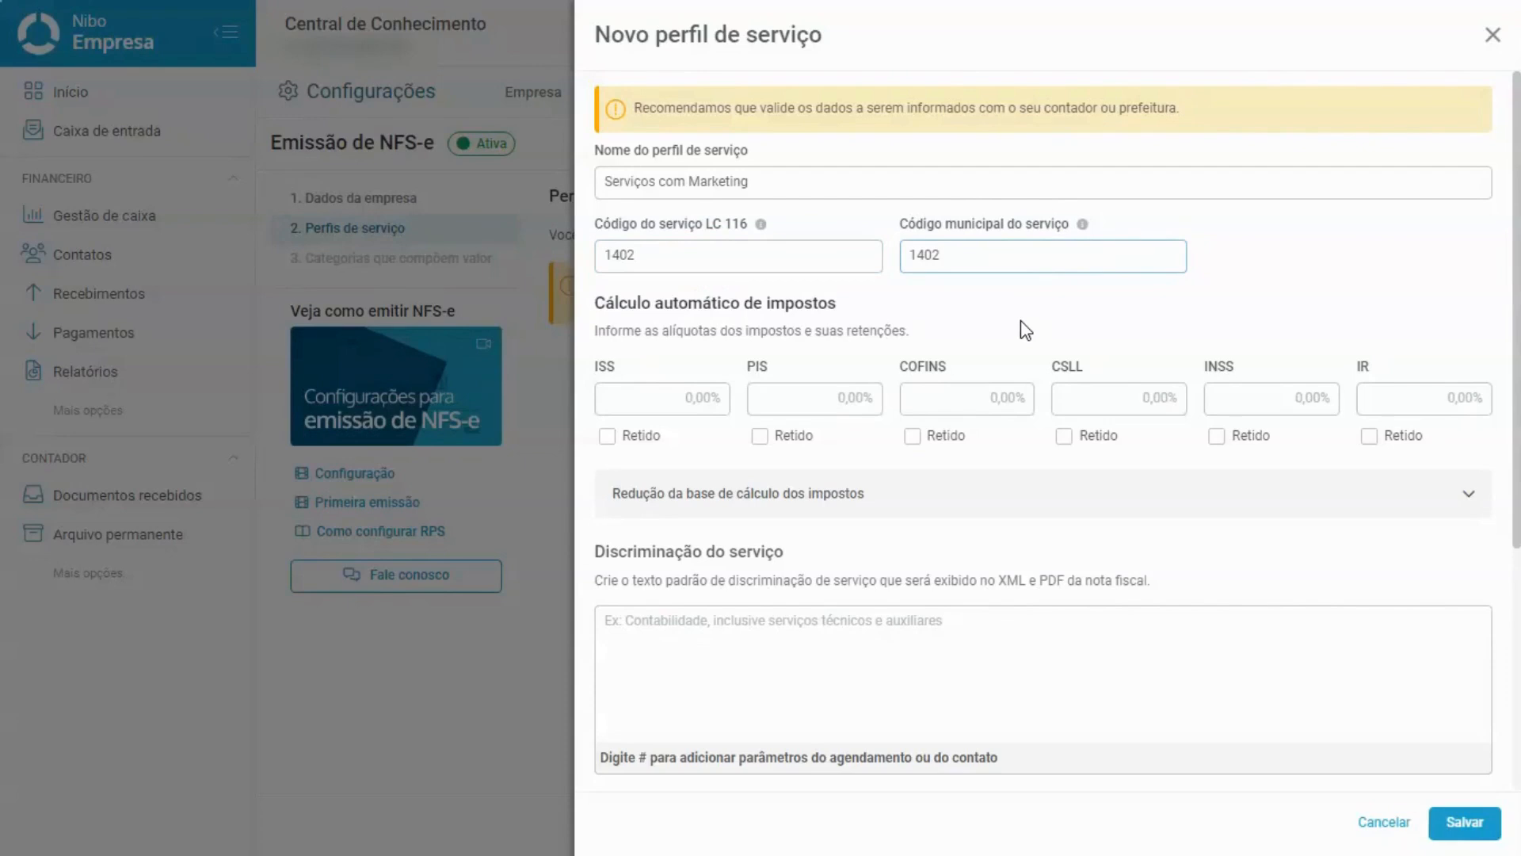
Look over the ISS, PIS, COFINS, CSLL, INSS and IR rate fields.
left_click(622, 398)
left_click(789, 398)
left_click(976, 392)
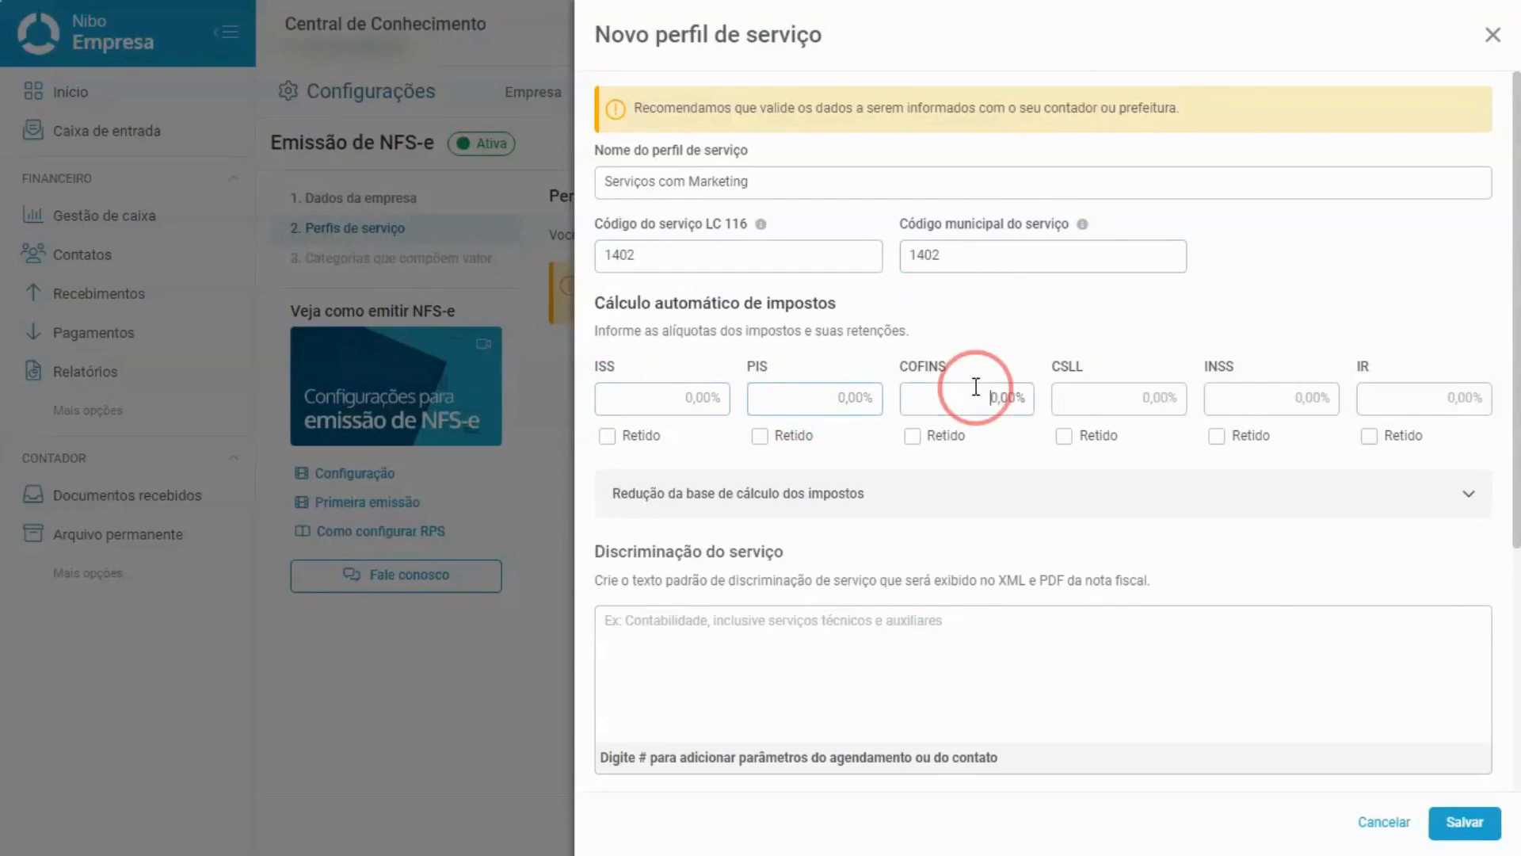
left_click(1139, 394)
left_click(1264, 391)
left_click(1402, 399)
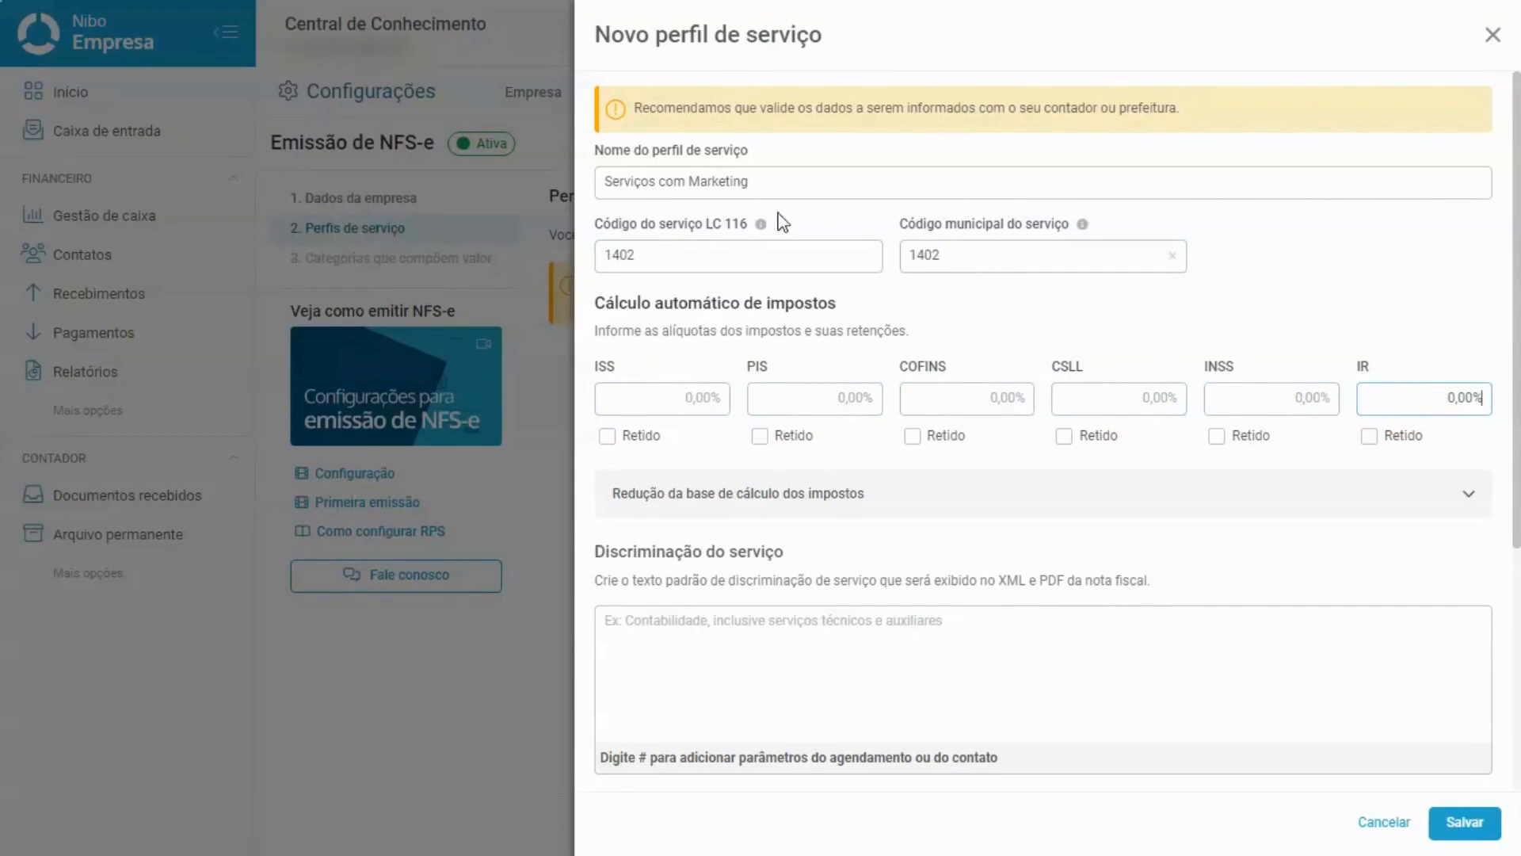
left_click(677, 389)
left_click(813, 400)
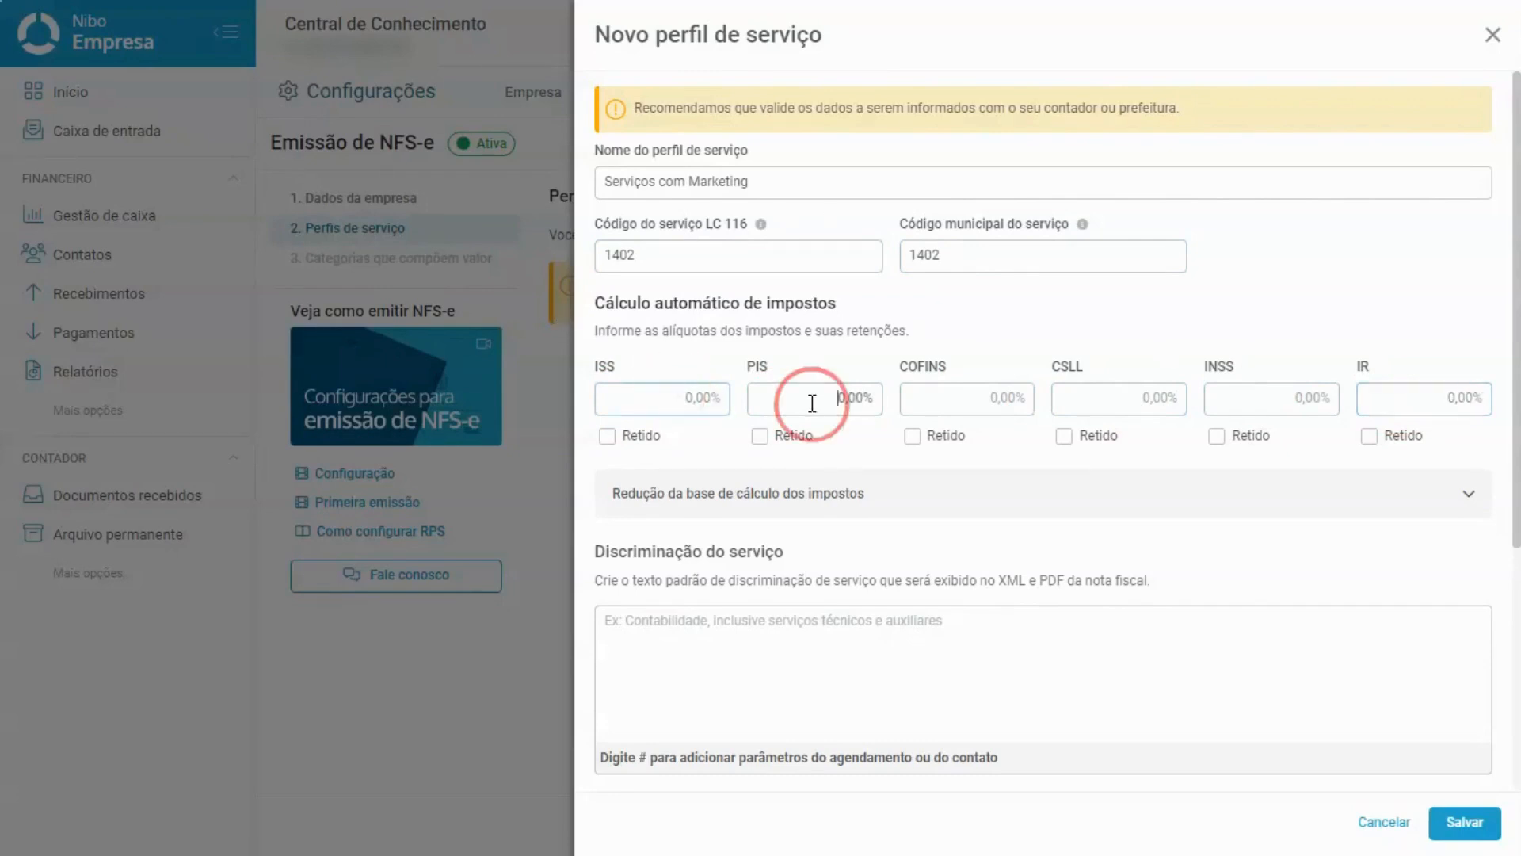
left_click(974, 399)
Enter a 2,00% ISS rate and mark the ISS as retido.
left_click(671, 399)
type("2,00")
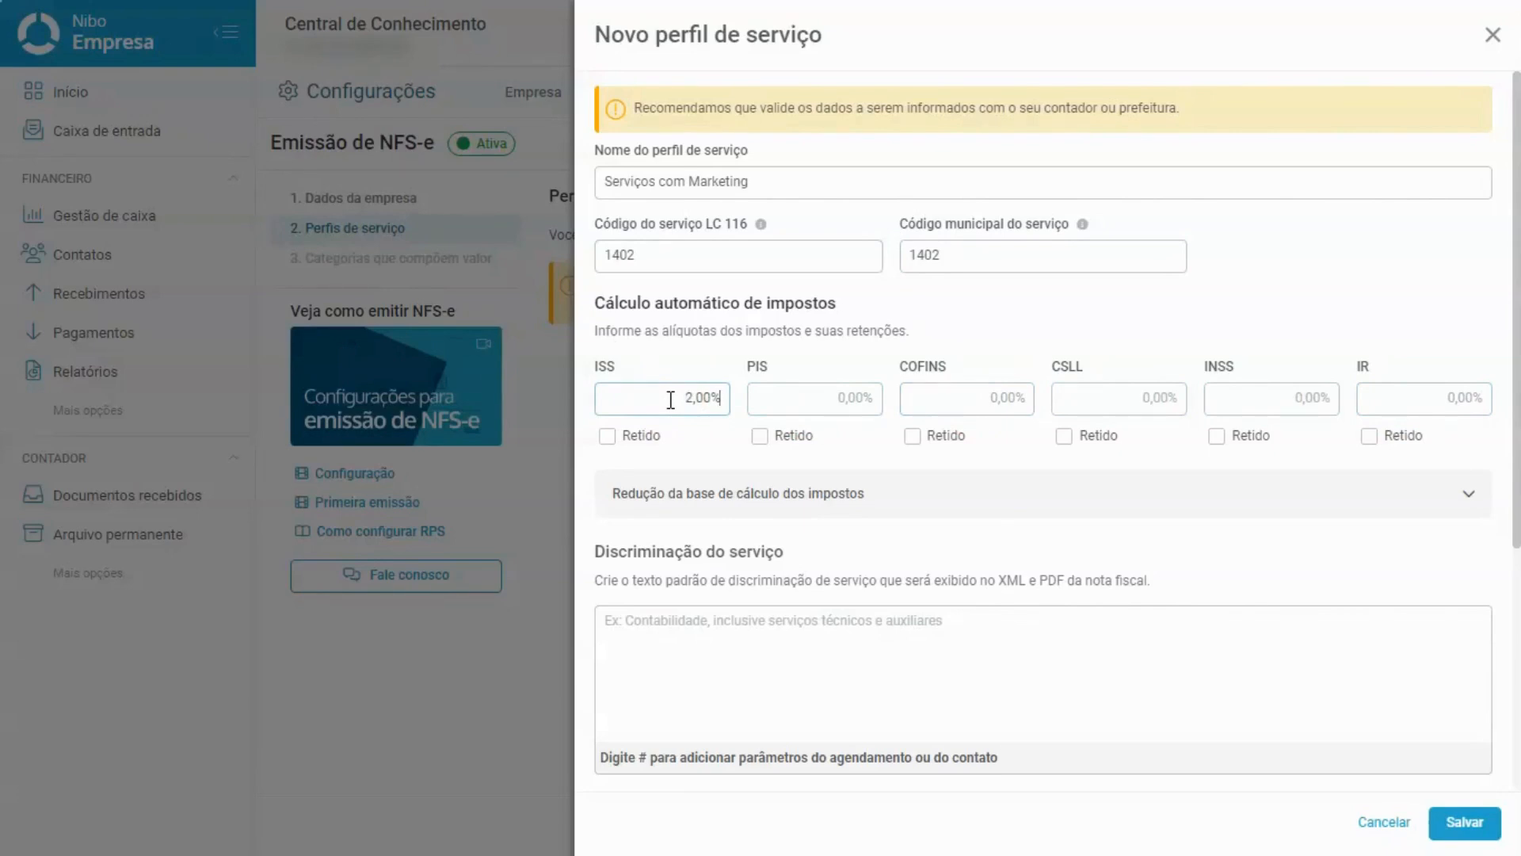
left_click(607, 435)
scroll(606, 436, "down", 4)
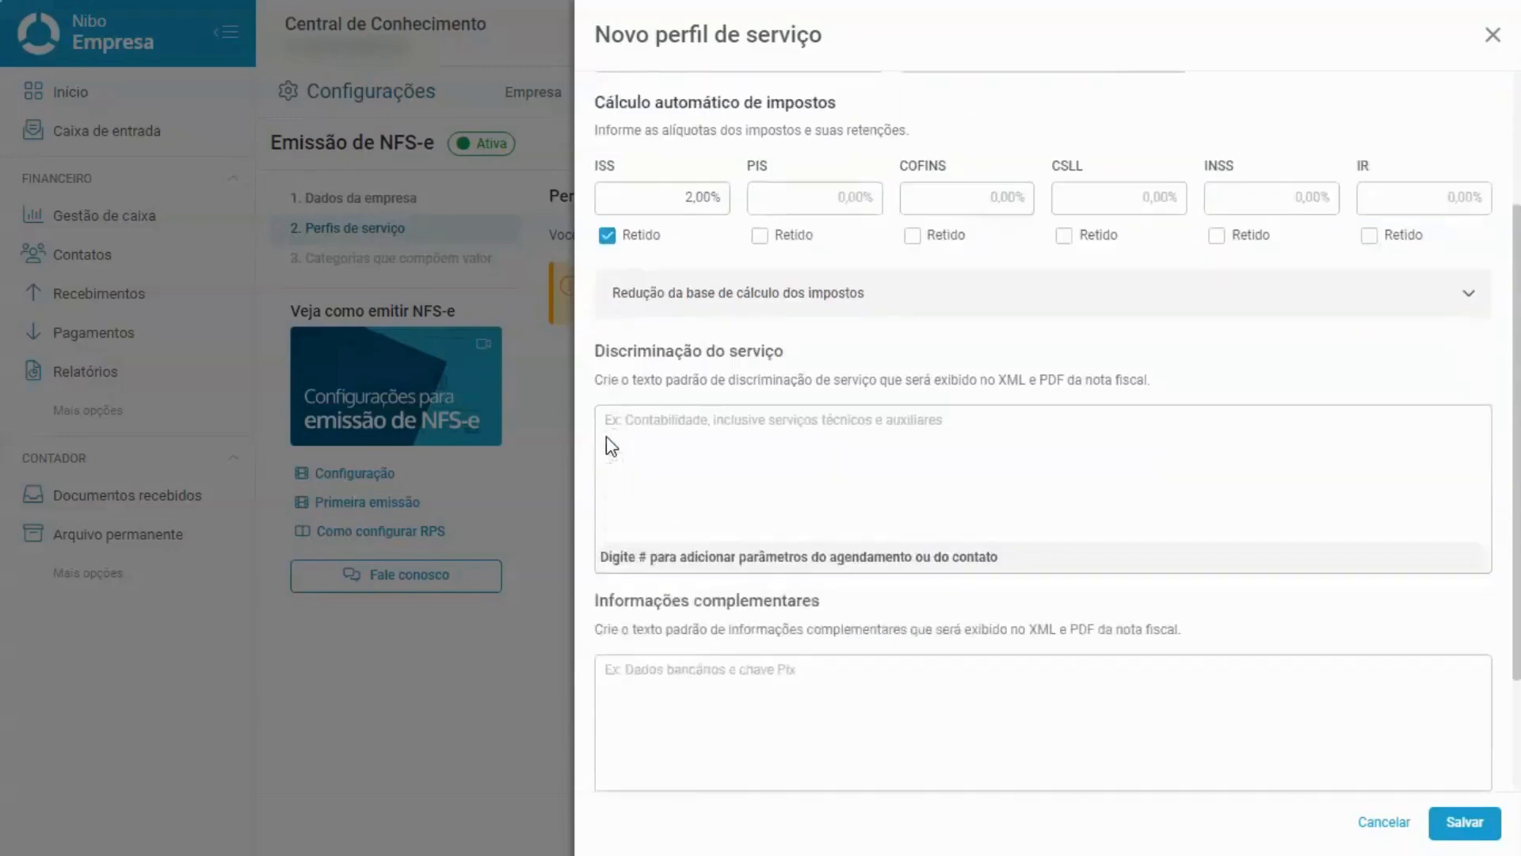
left_click(626, 221)
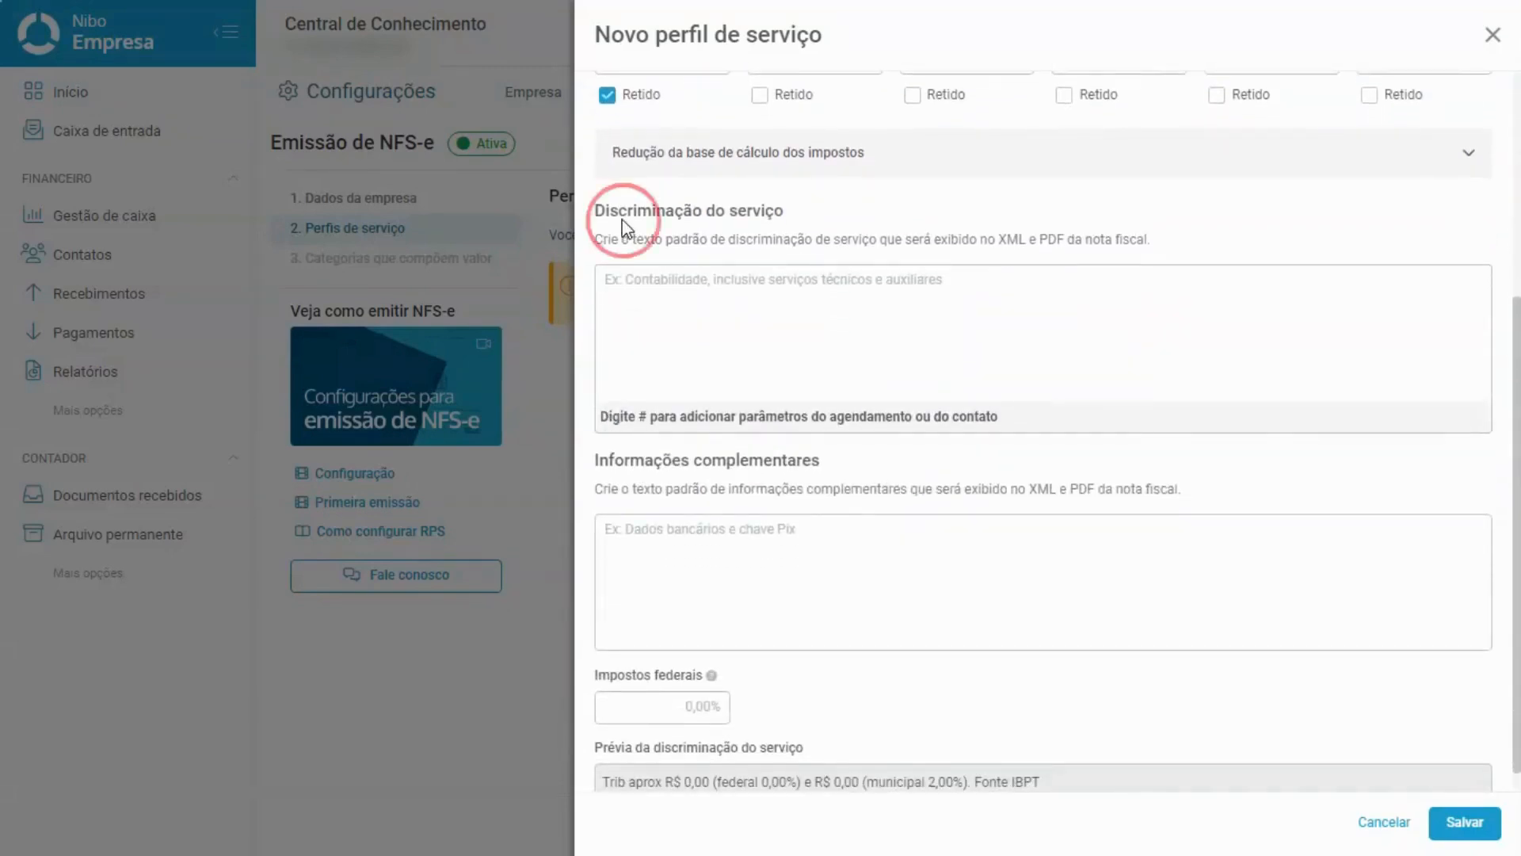
left_click(704, 454)
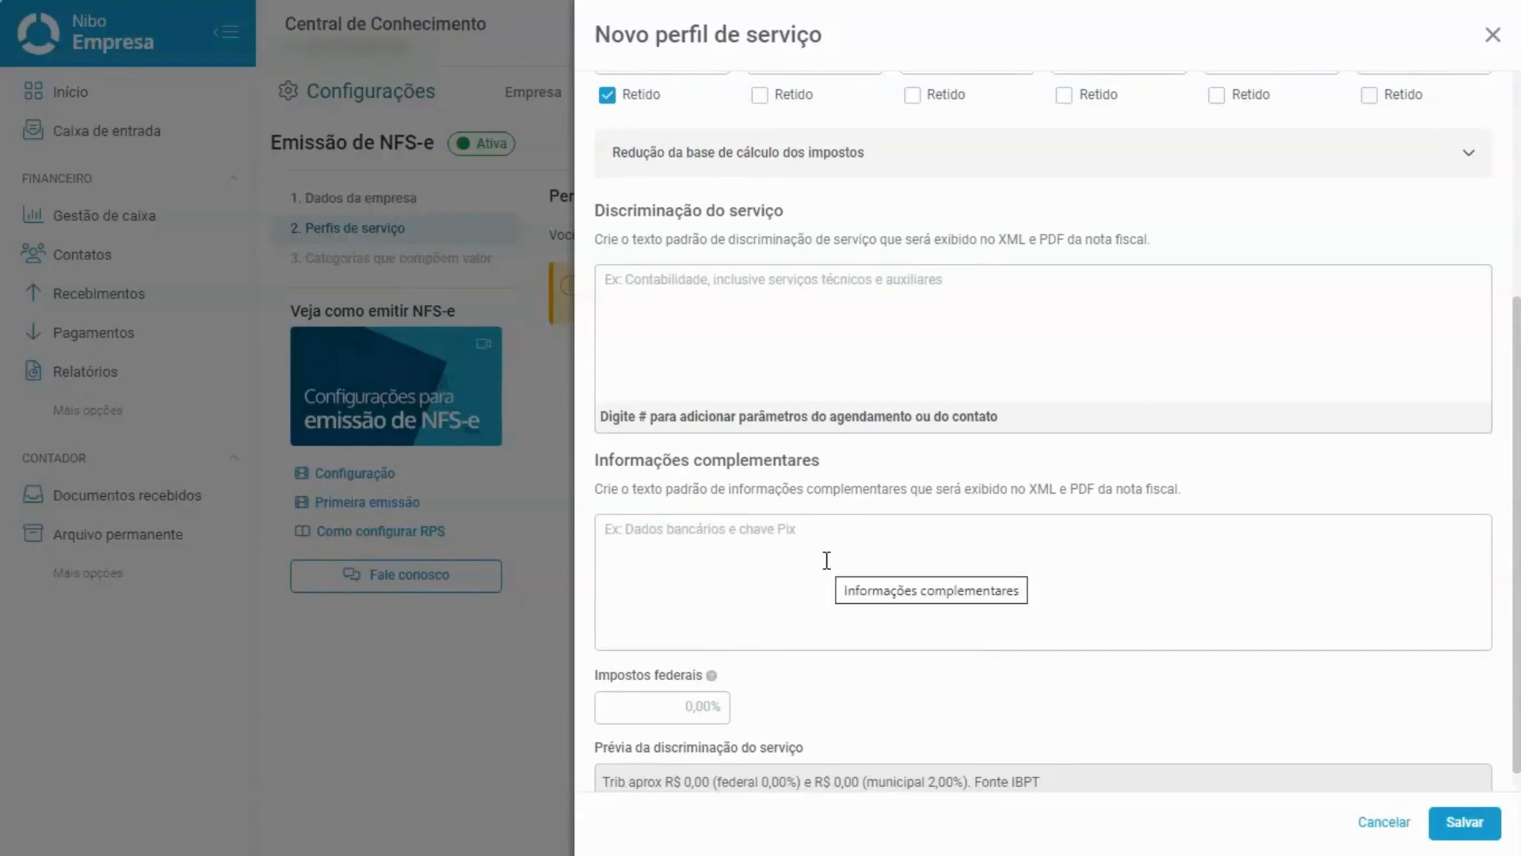
left_click(773, 294)
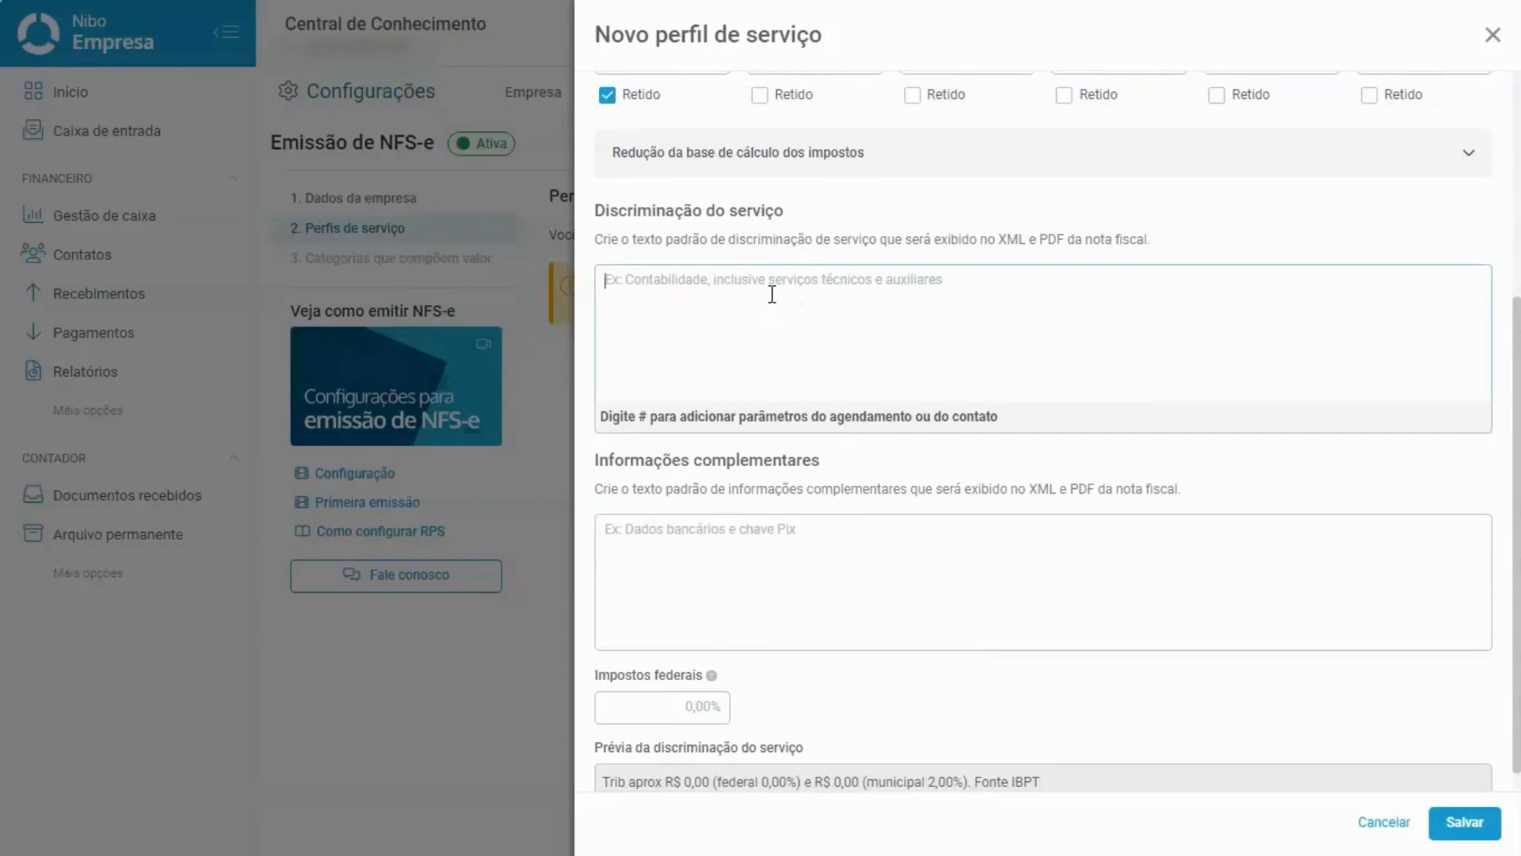
scroll(772, 294, "up", 1)
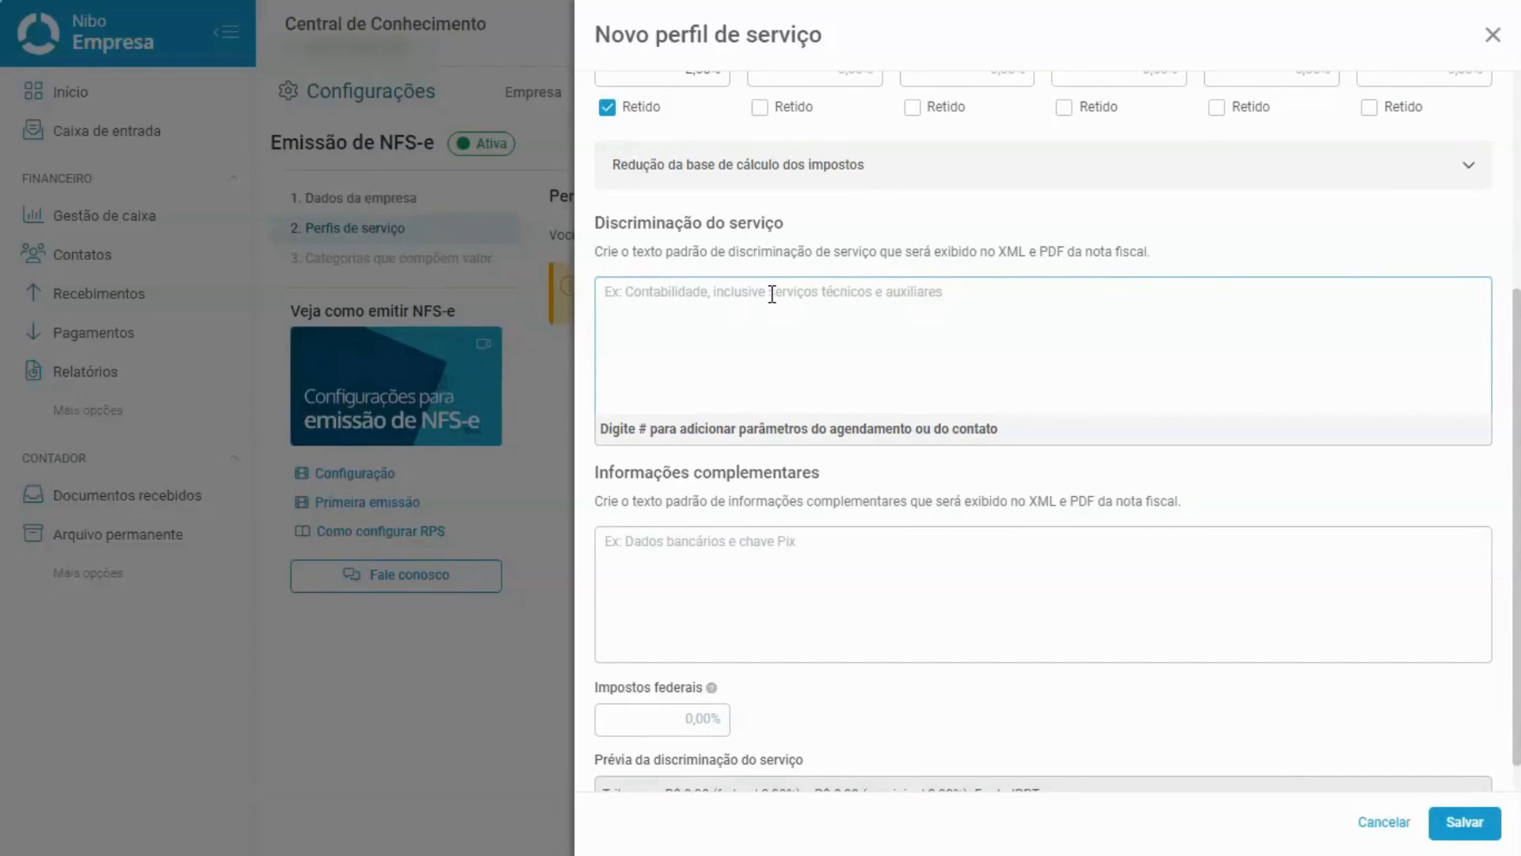
Insert the #Descrição, #Vencimento and #Referência parameters into the service description.
type("#")
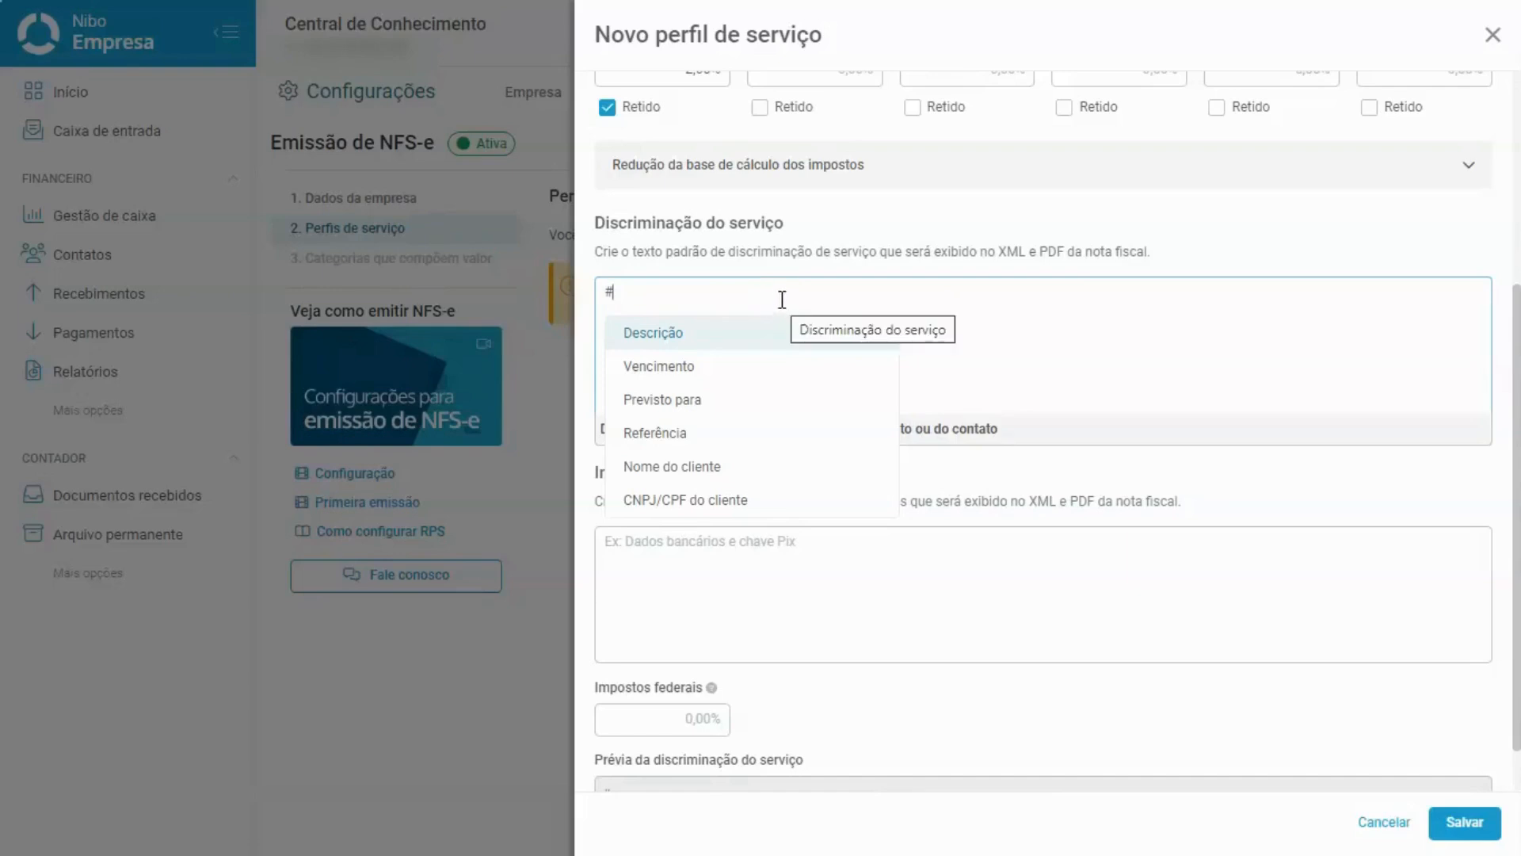
left_click(765, 336)
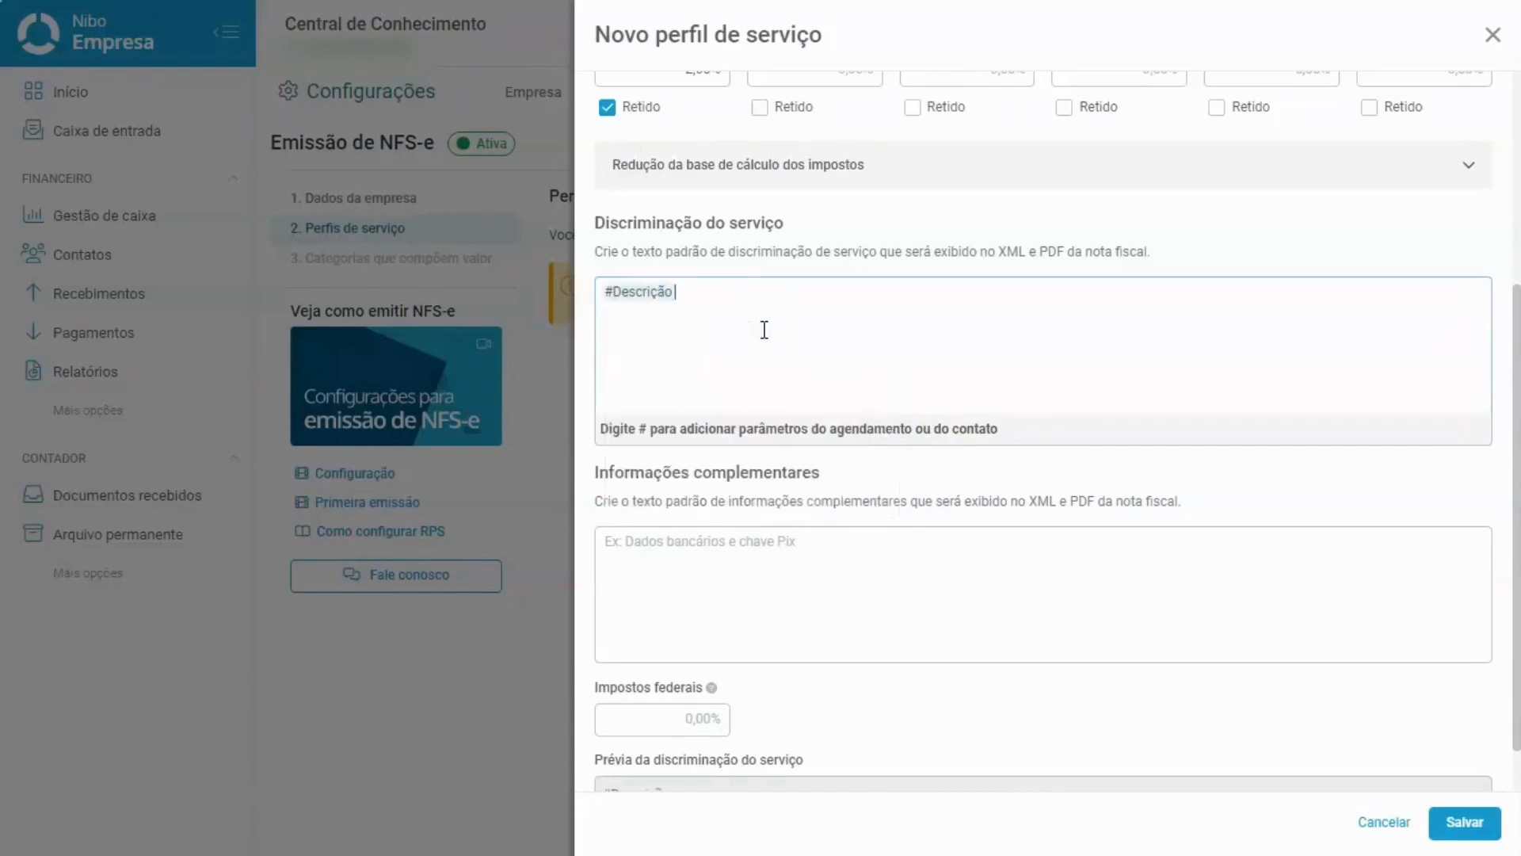
type("#")
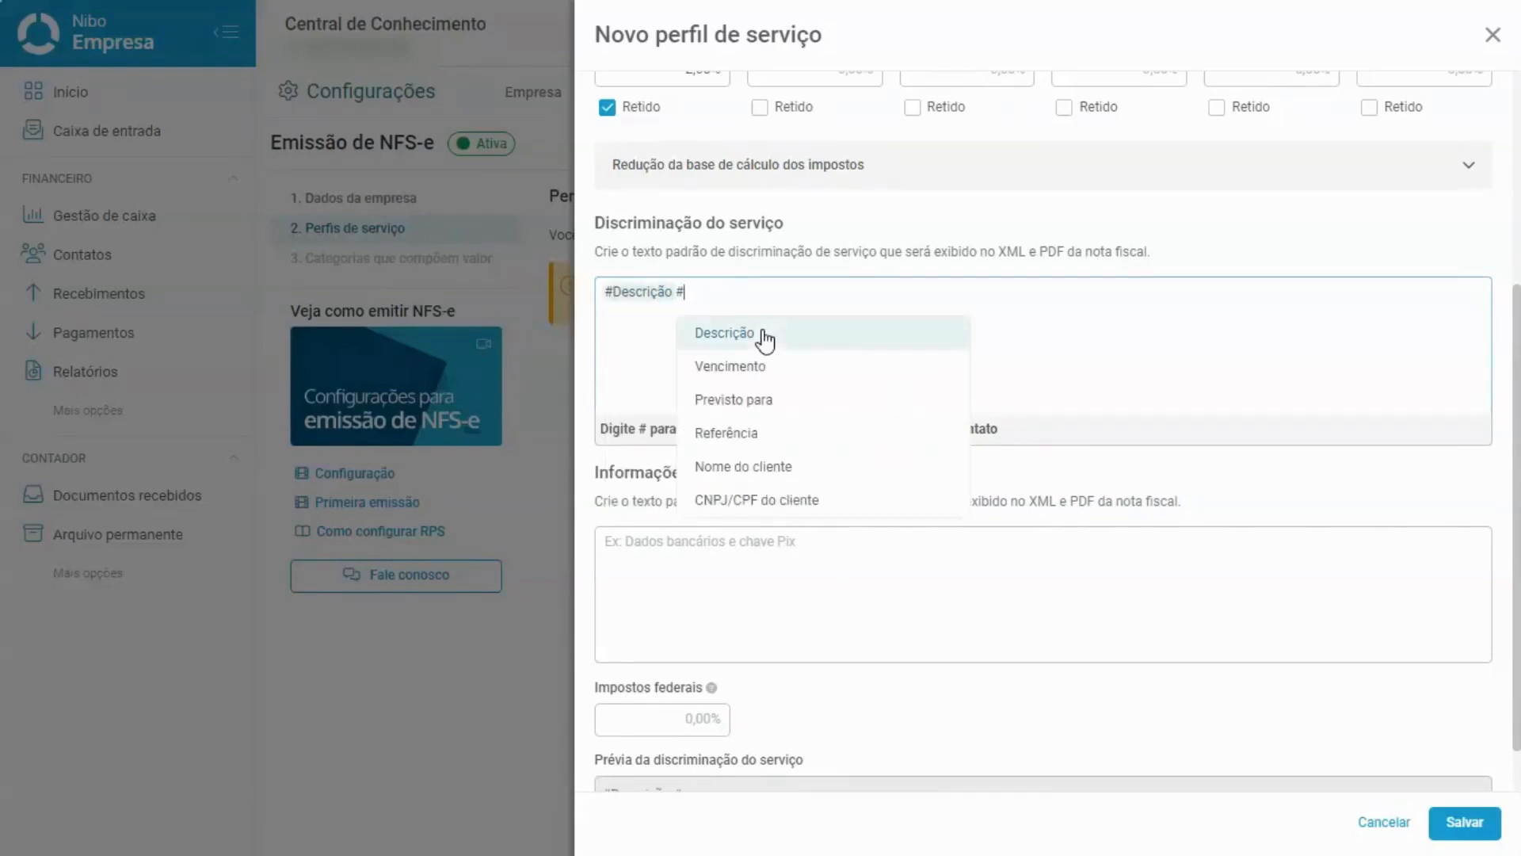
left_click(761, 378)
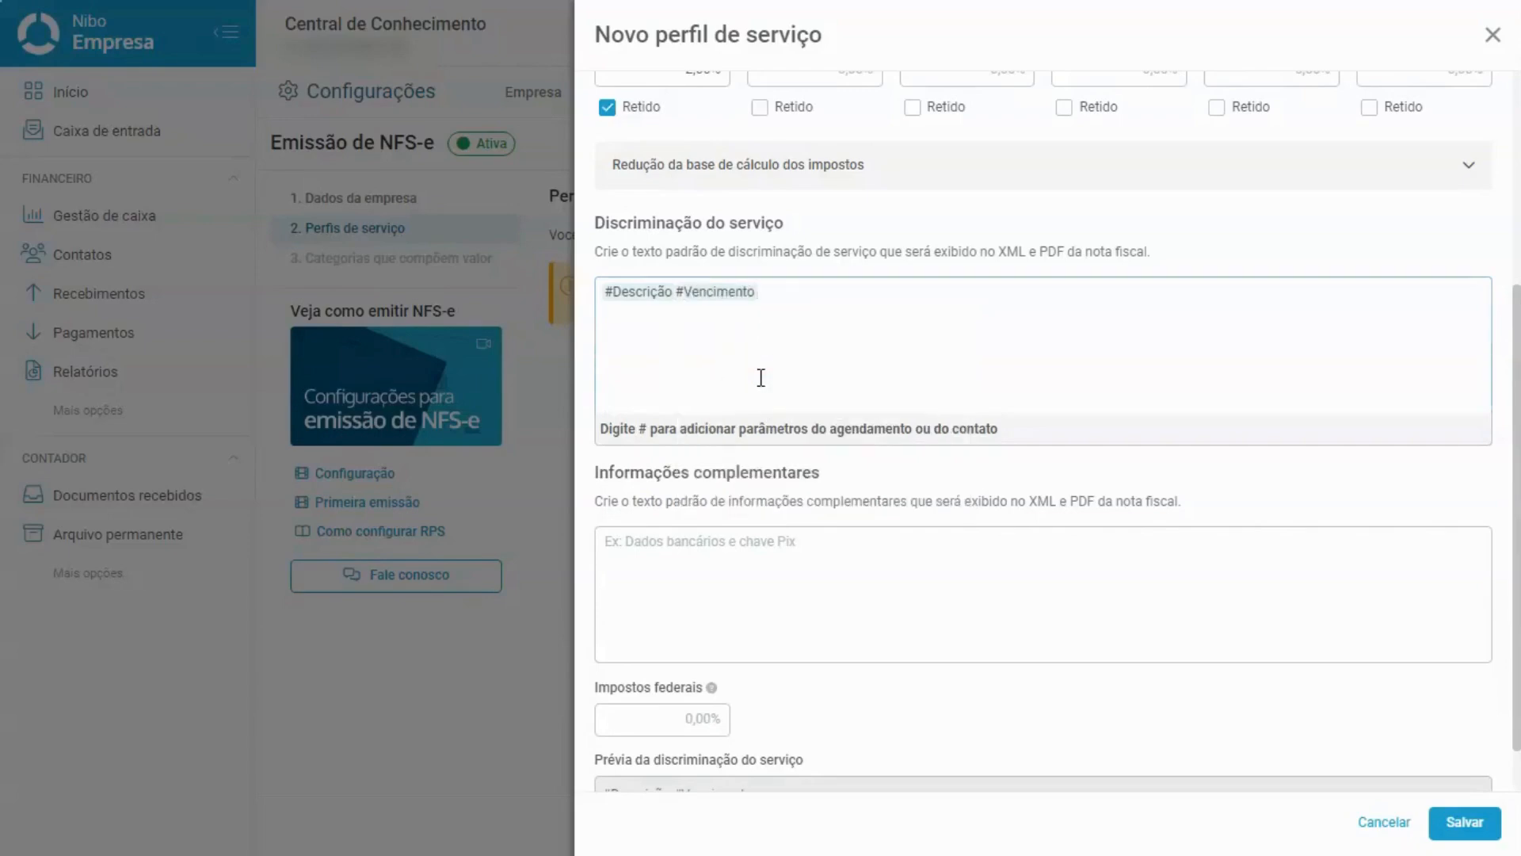
type("#")
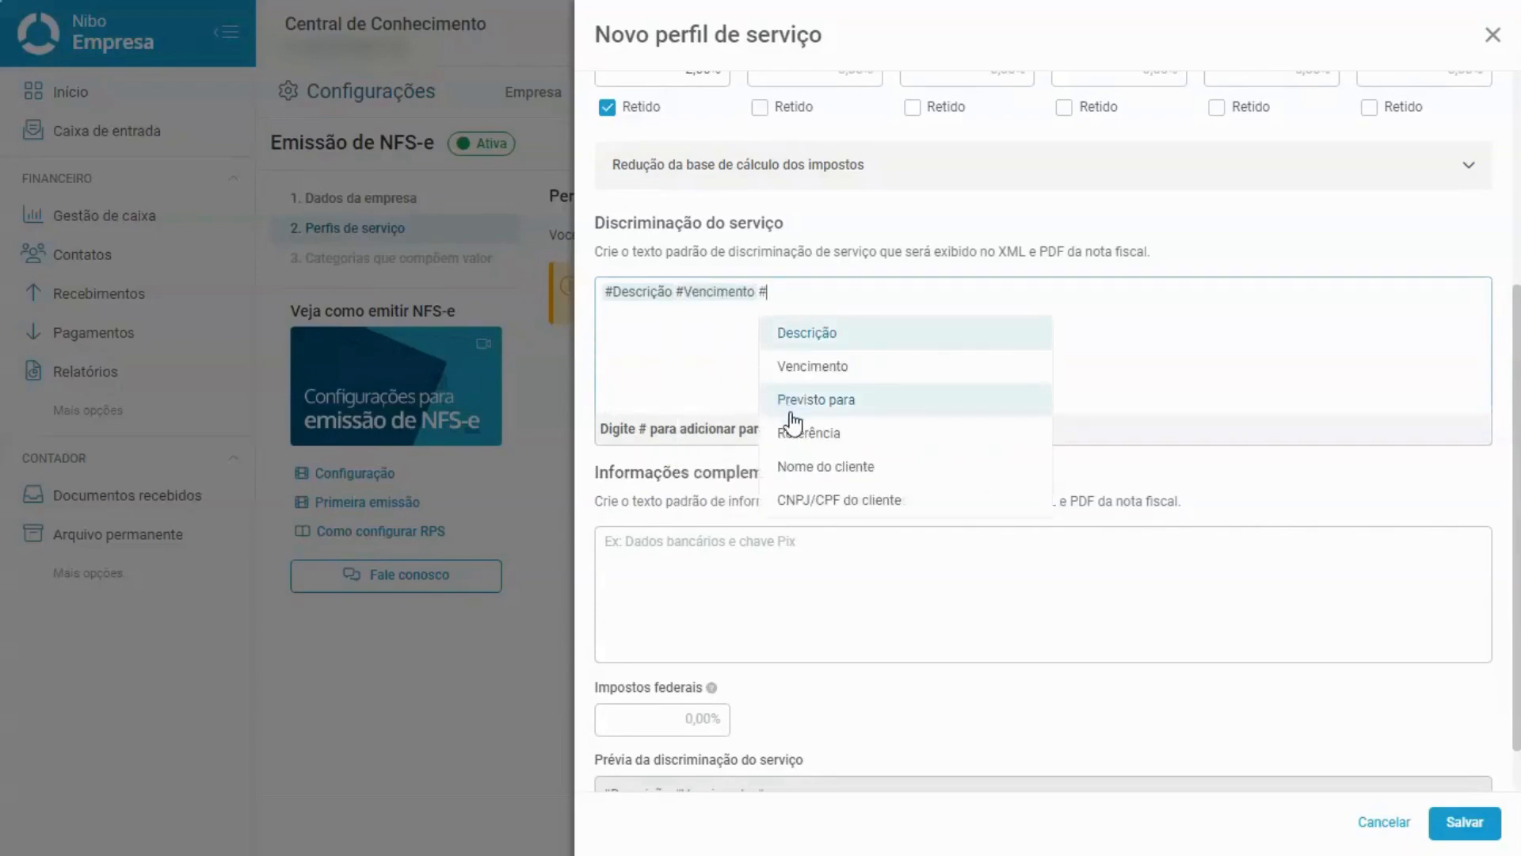
left_click(803, 436)
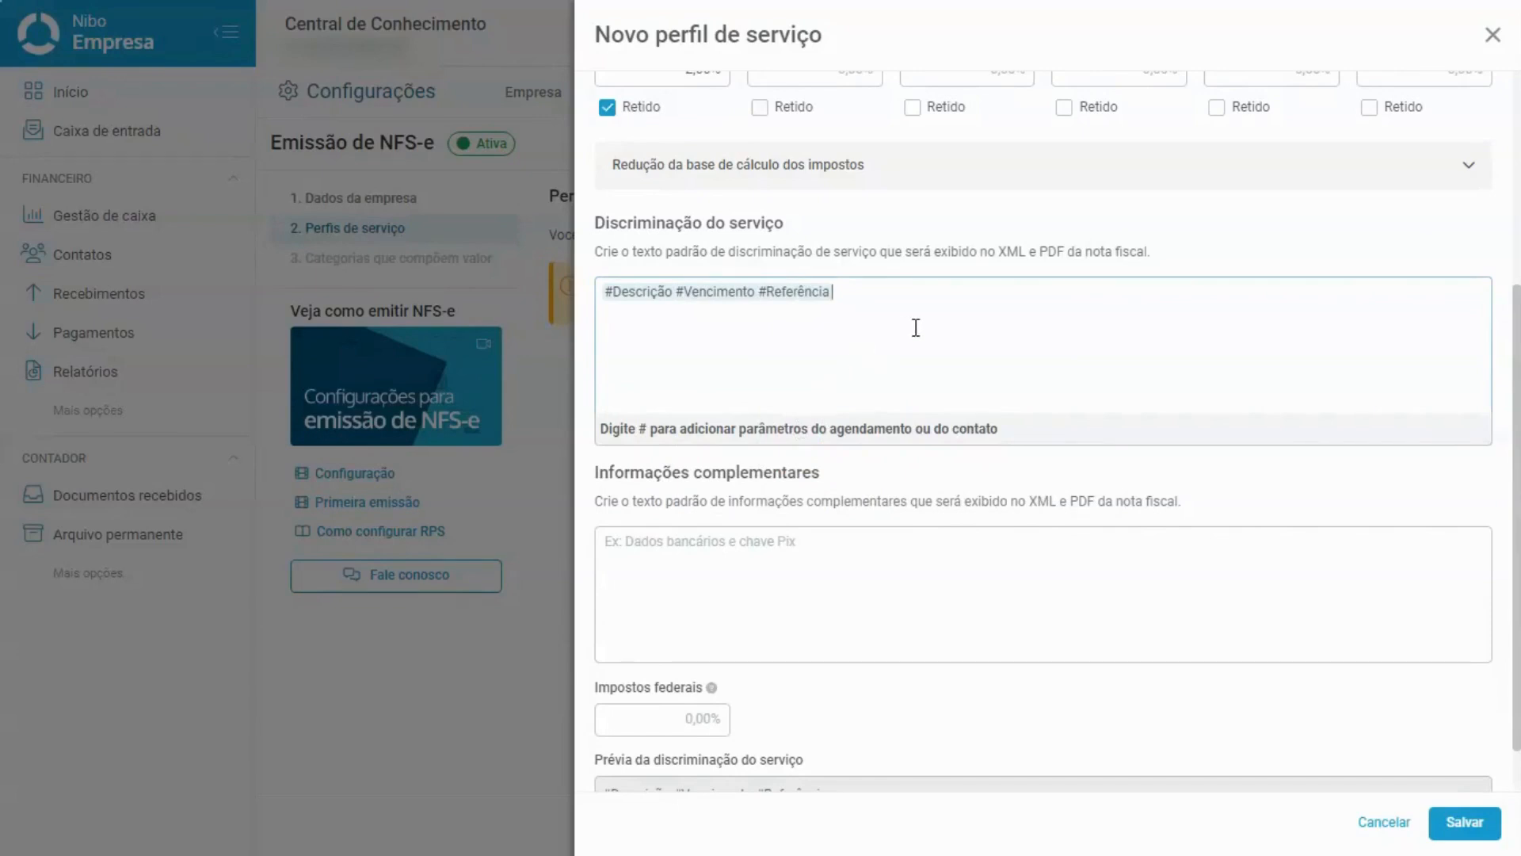
type("#")
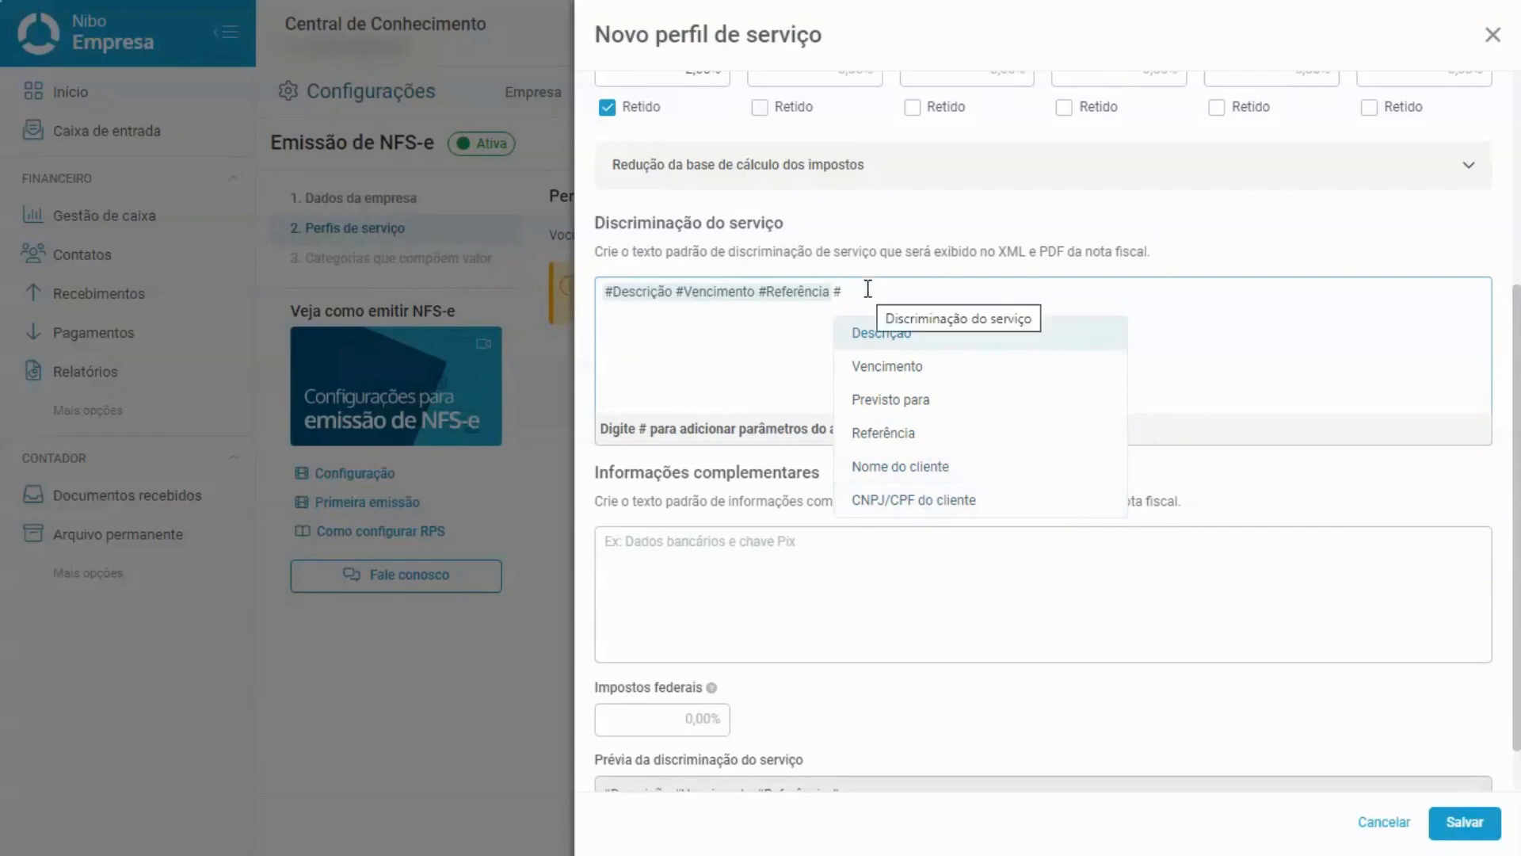
key("BackSpace")
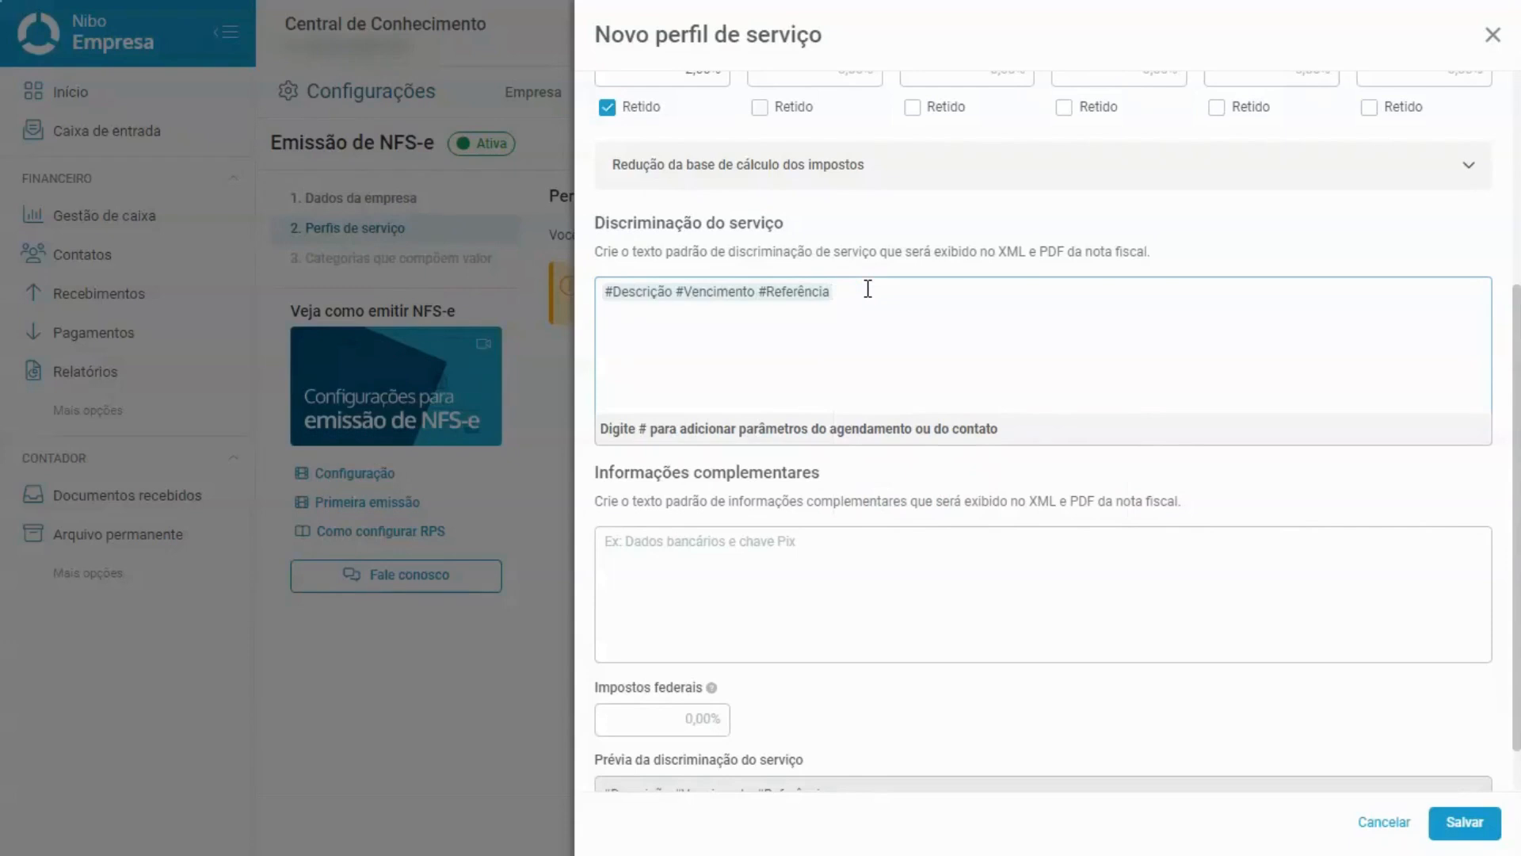
Add a second description line reading 'Texto padrão' and check both lines.
type("Texto padrão")
left_click_drag(778, 338, 509, 316)
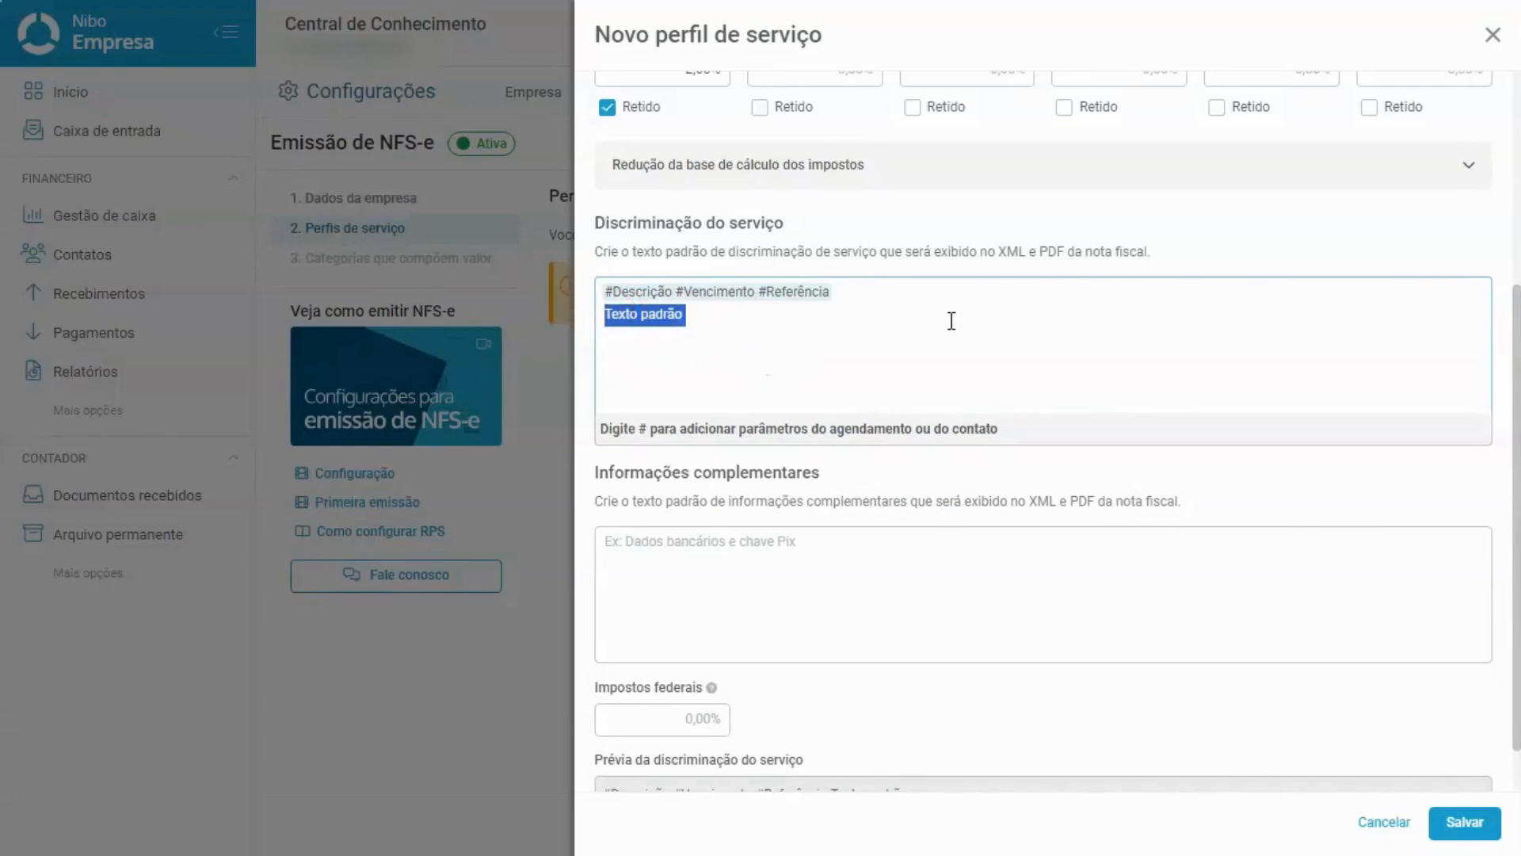
left_click_drag(919, 292, 581, 292)
left_click(883, 291)
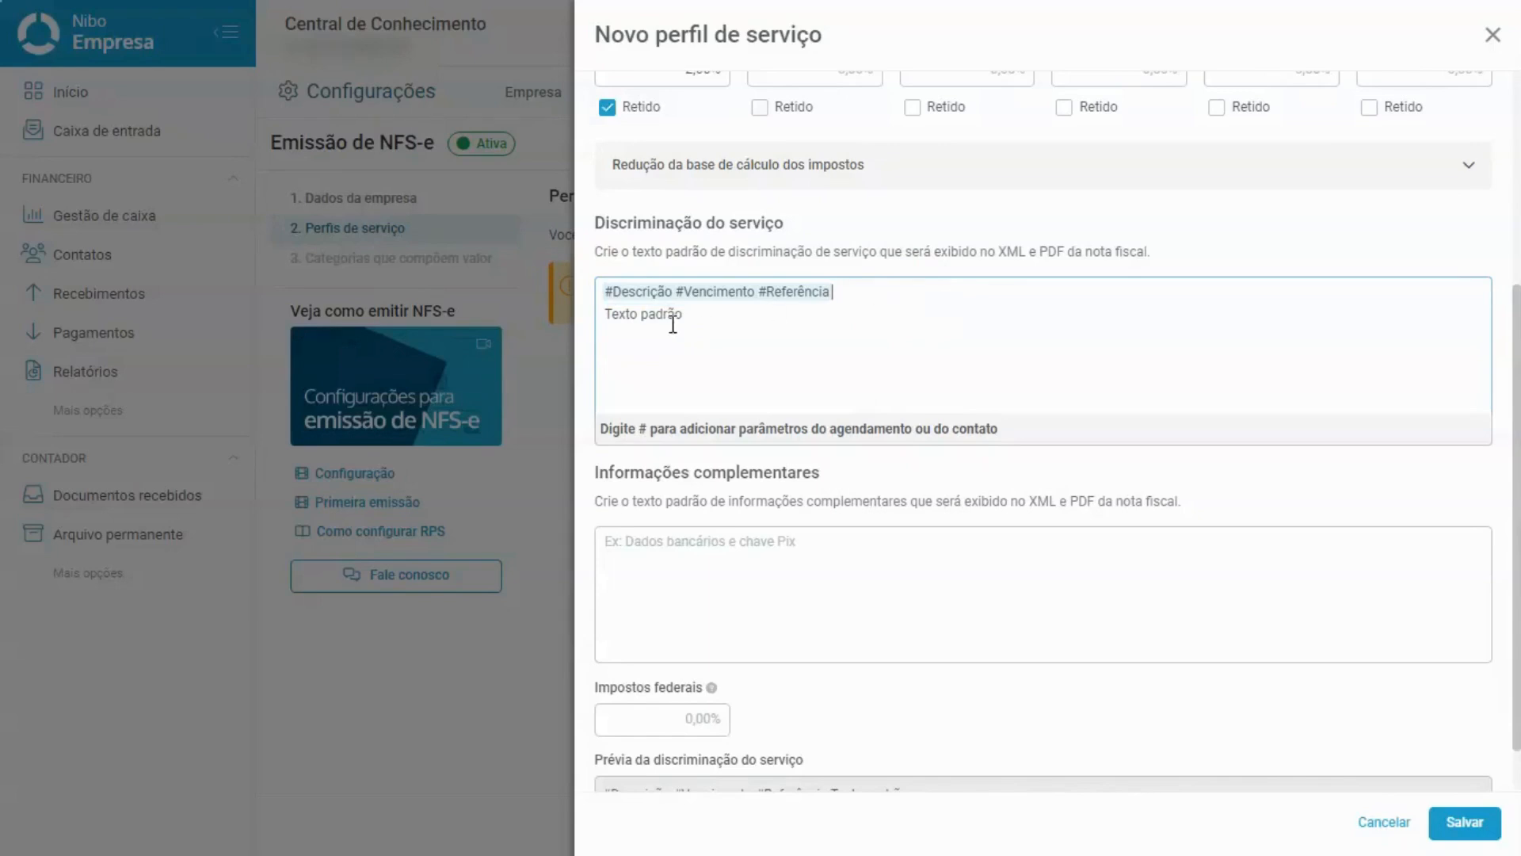
left_click(642, 292)
left_click(704, 292)
left_click(805, 291)
left_click(811, 307)
scroll(812, 307, "down", 1)
Enter 'Texto Padrão' as the informações complementares and inspect the R$ 0,00 preview amount.
left_click(838, 480)
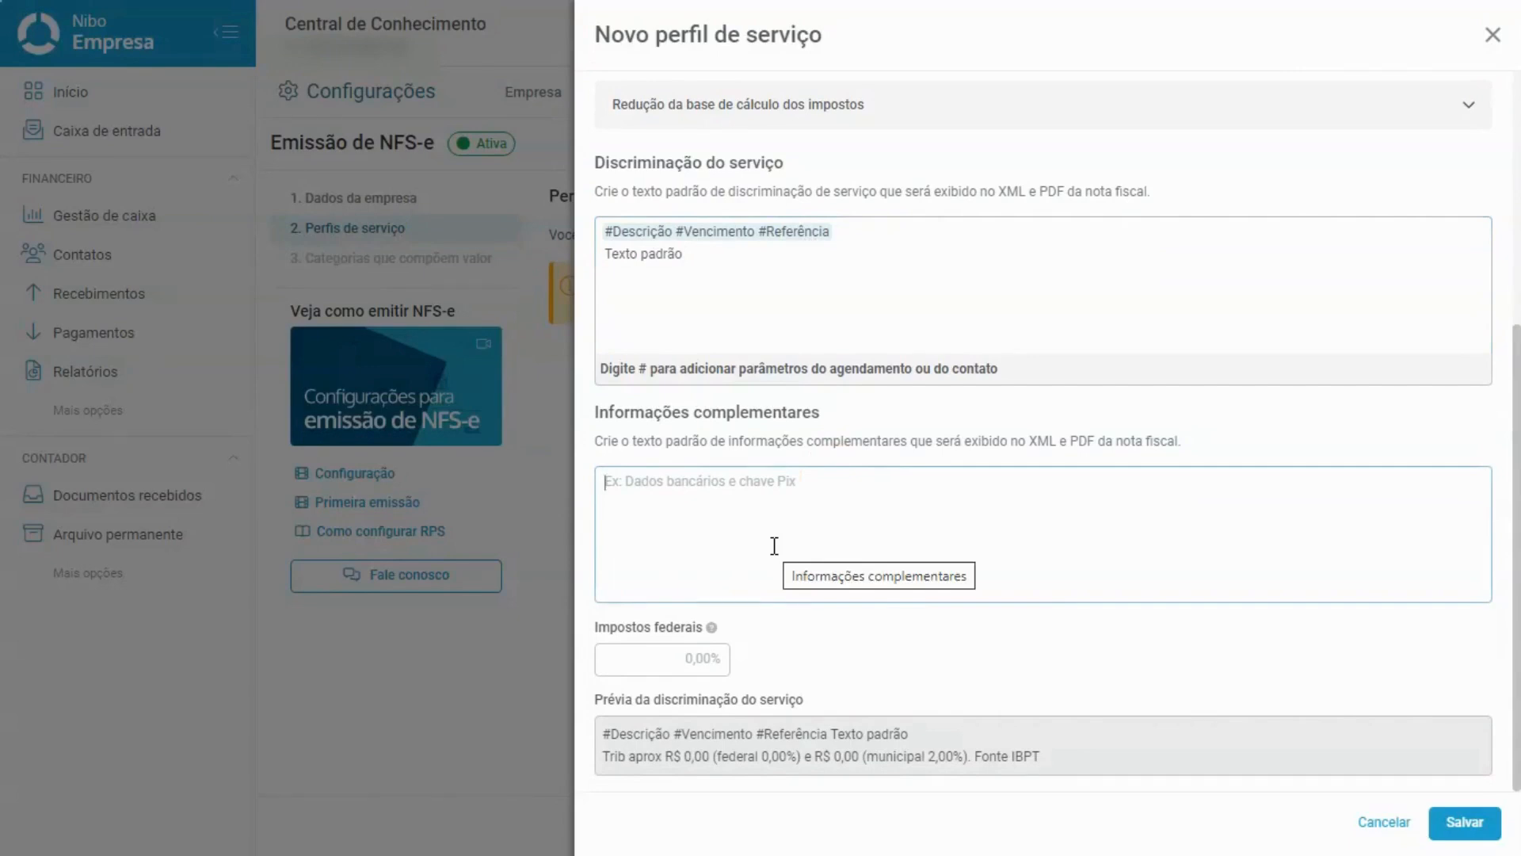
type("Texto Padrão")
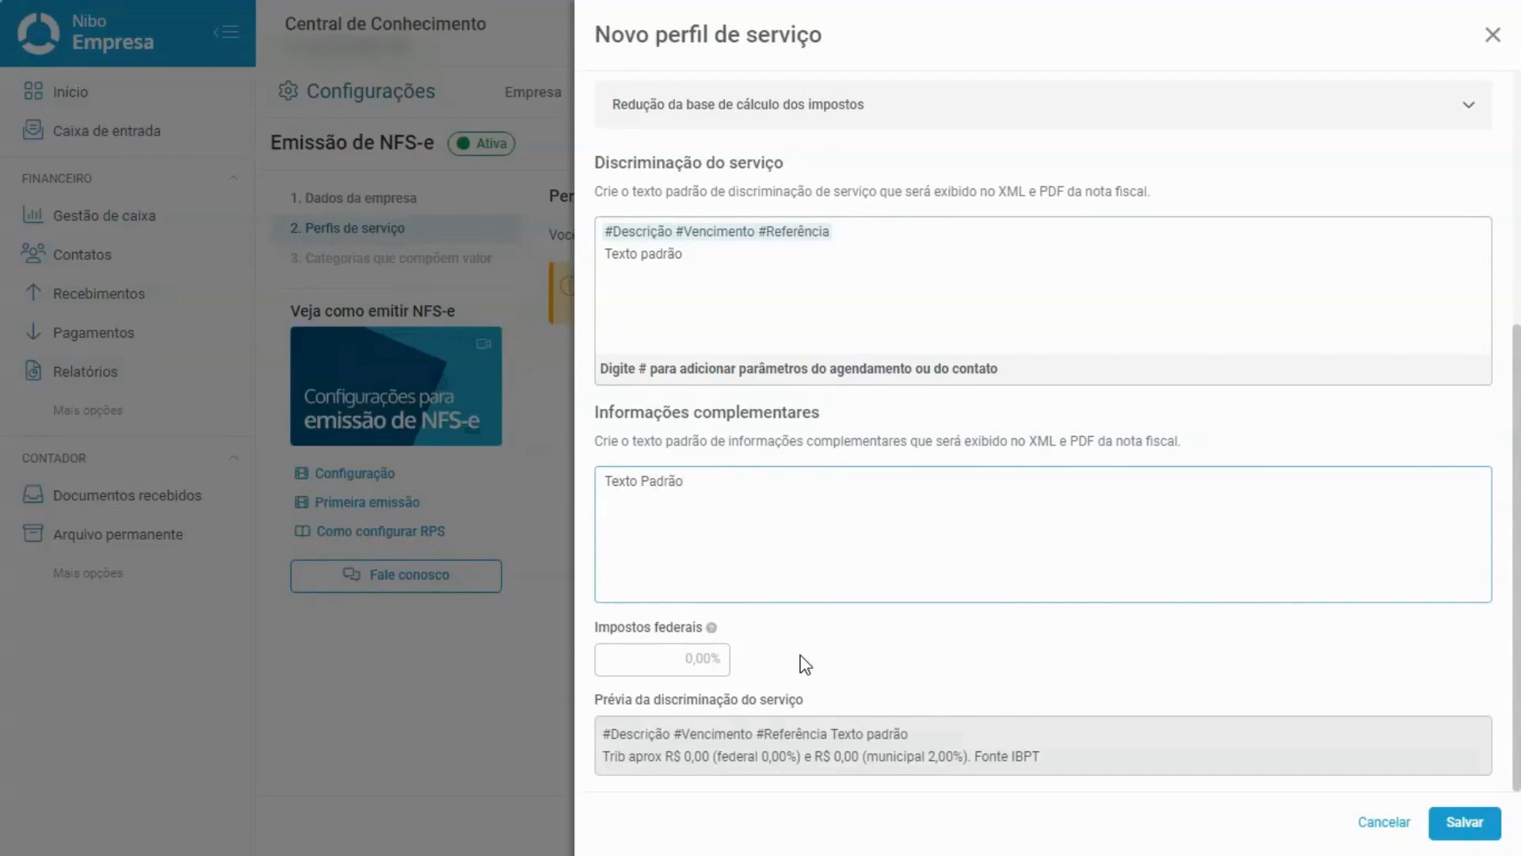
left_click_drag(607, 759, 737, 756)
left_click(701, 757)
double_click(702, 756)
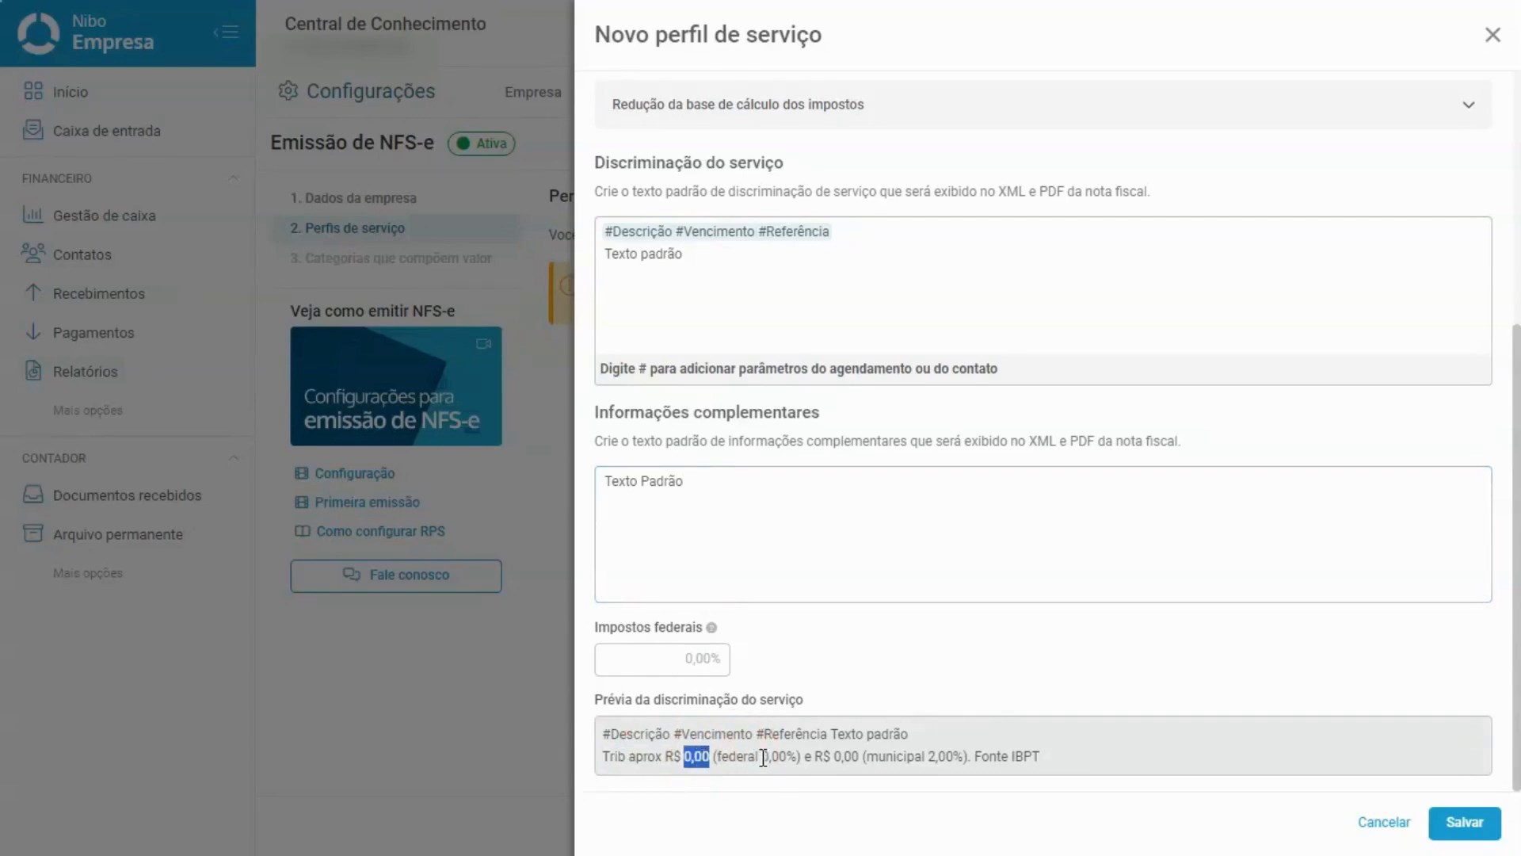
Enter 13,75 as the federal taxes rate and verify the preview shows federal 13,75% and municipal 2,00%.
left_click(659, 666)
type("13,75")
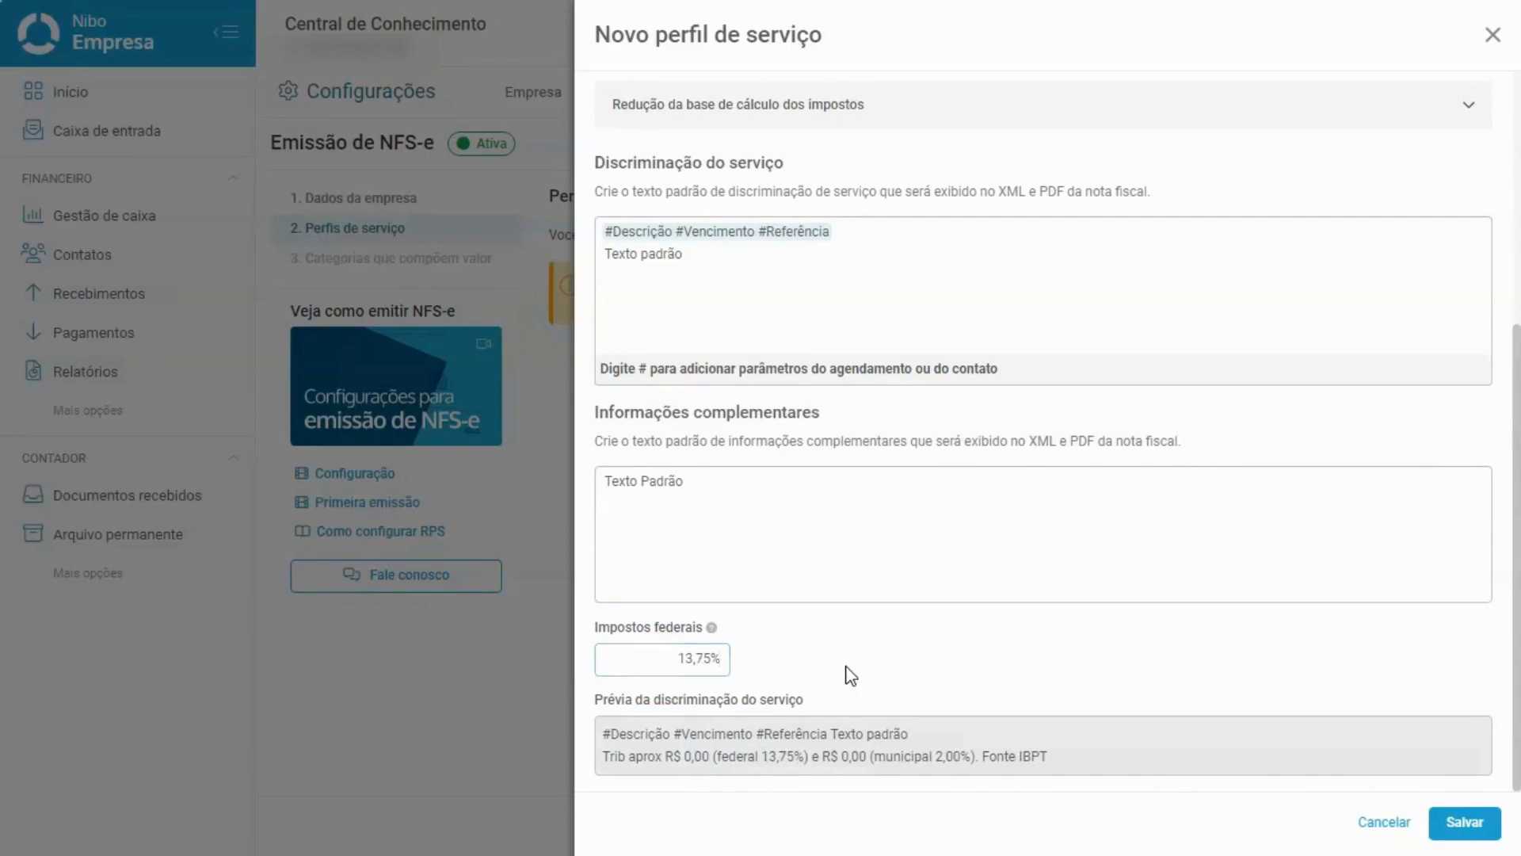
left_click(808, 757)
left_click_drag(808, 758, 763, 759)
left_click(763, 759)
double_click(696, 757)
left_click(733, 757)
left_click_drag(866, 757, 994, 760)
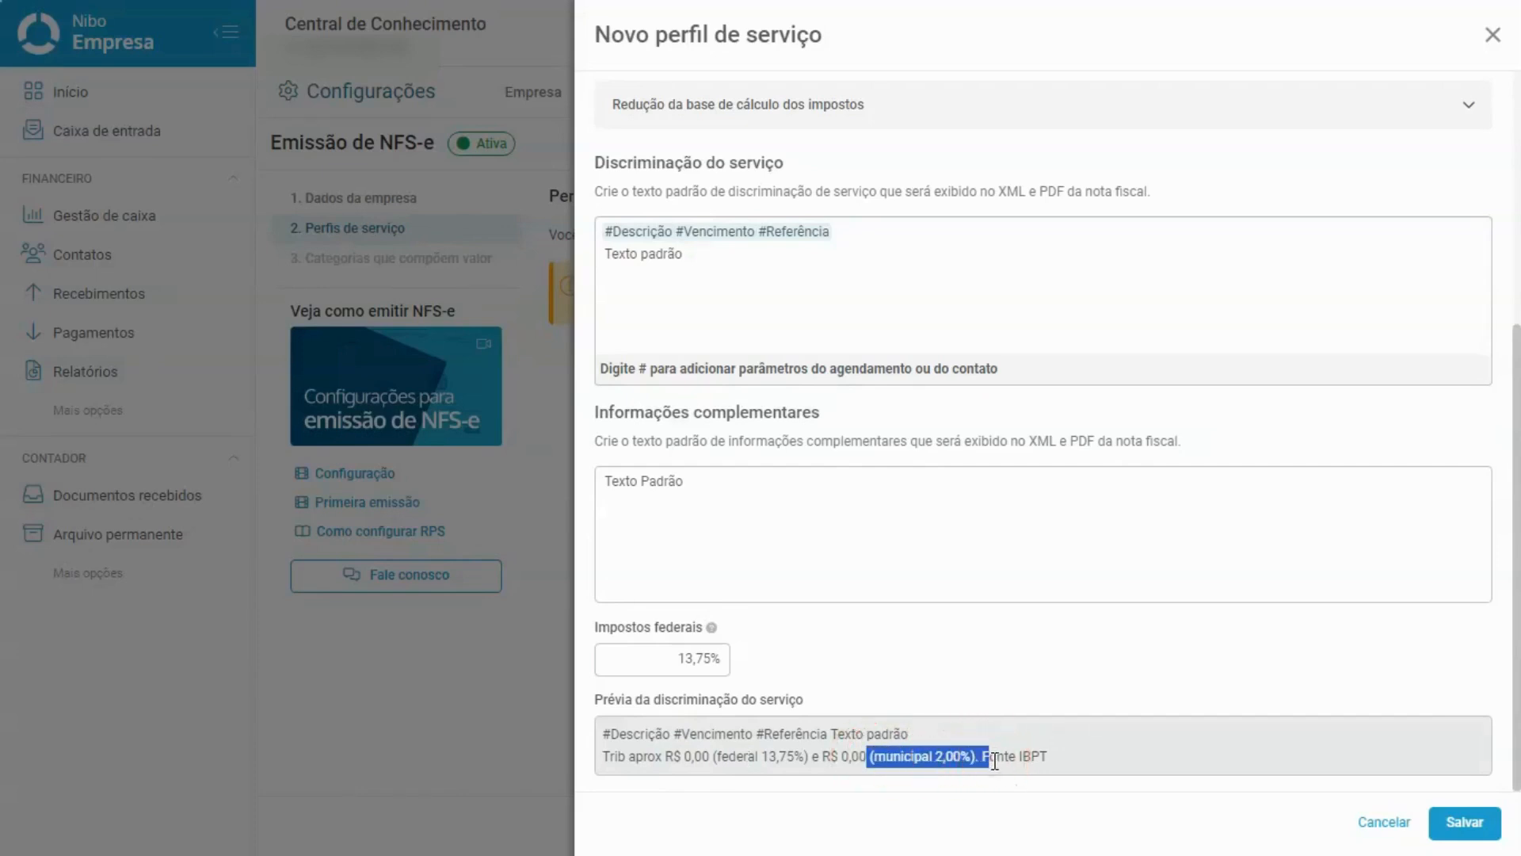
left_click(995, 759)
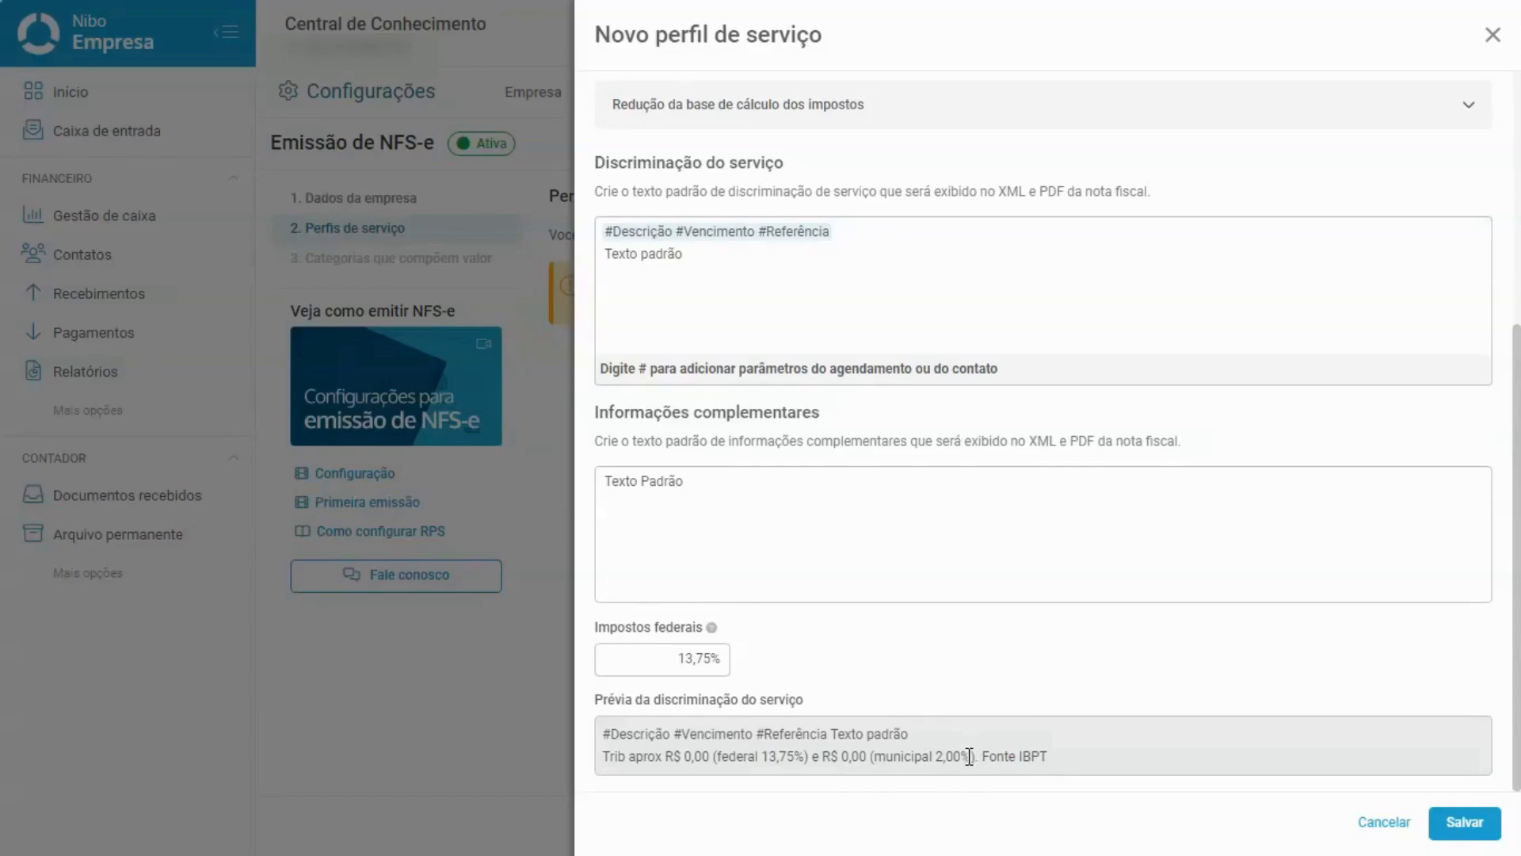
Review the Serviços com Marketing profile fields, including the 2,00% ISS rate, and save it.
scroll(969, 756, "up", 4)
left_click(703, 355)
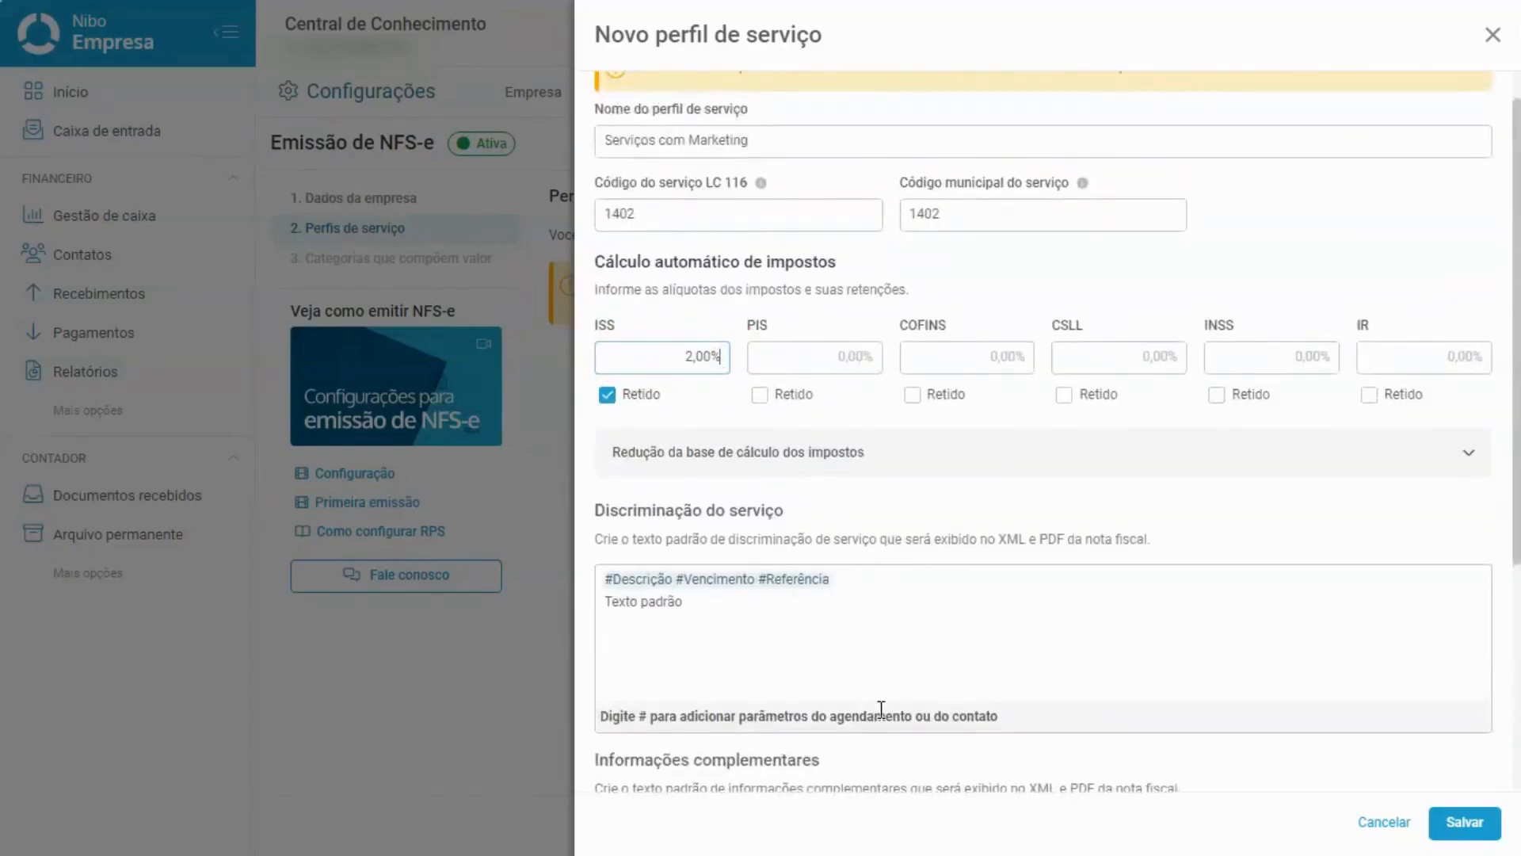
scroll(881, 708, "down", 4)
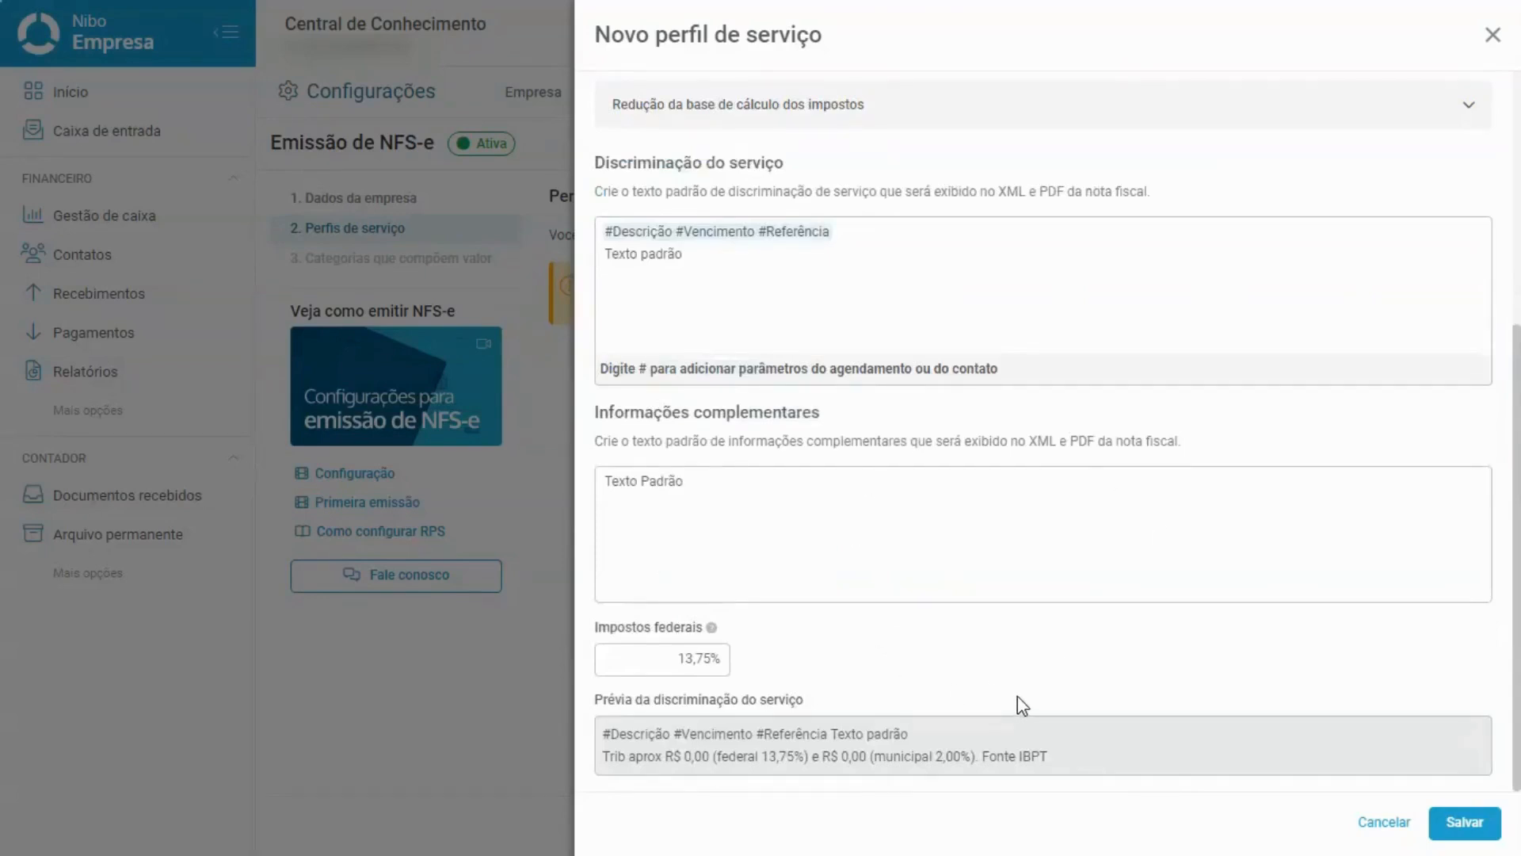
scroll(1017, 695, "up", 5)
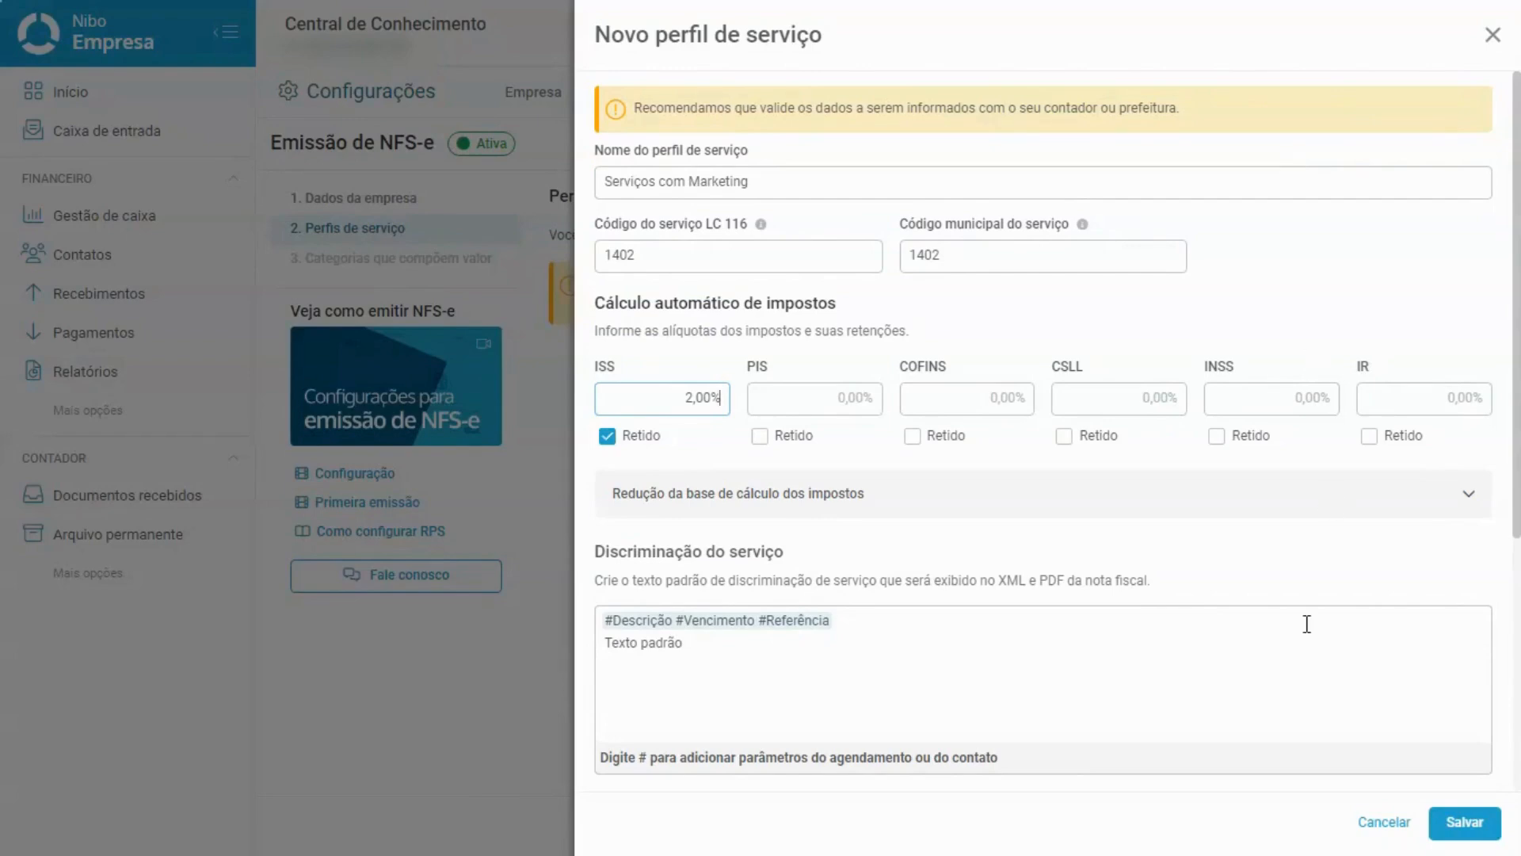
scroll(1308, 625, "down", 5)
left_click(1458, 828)
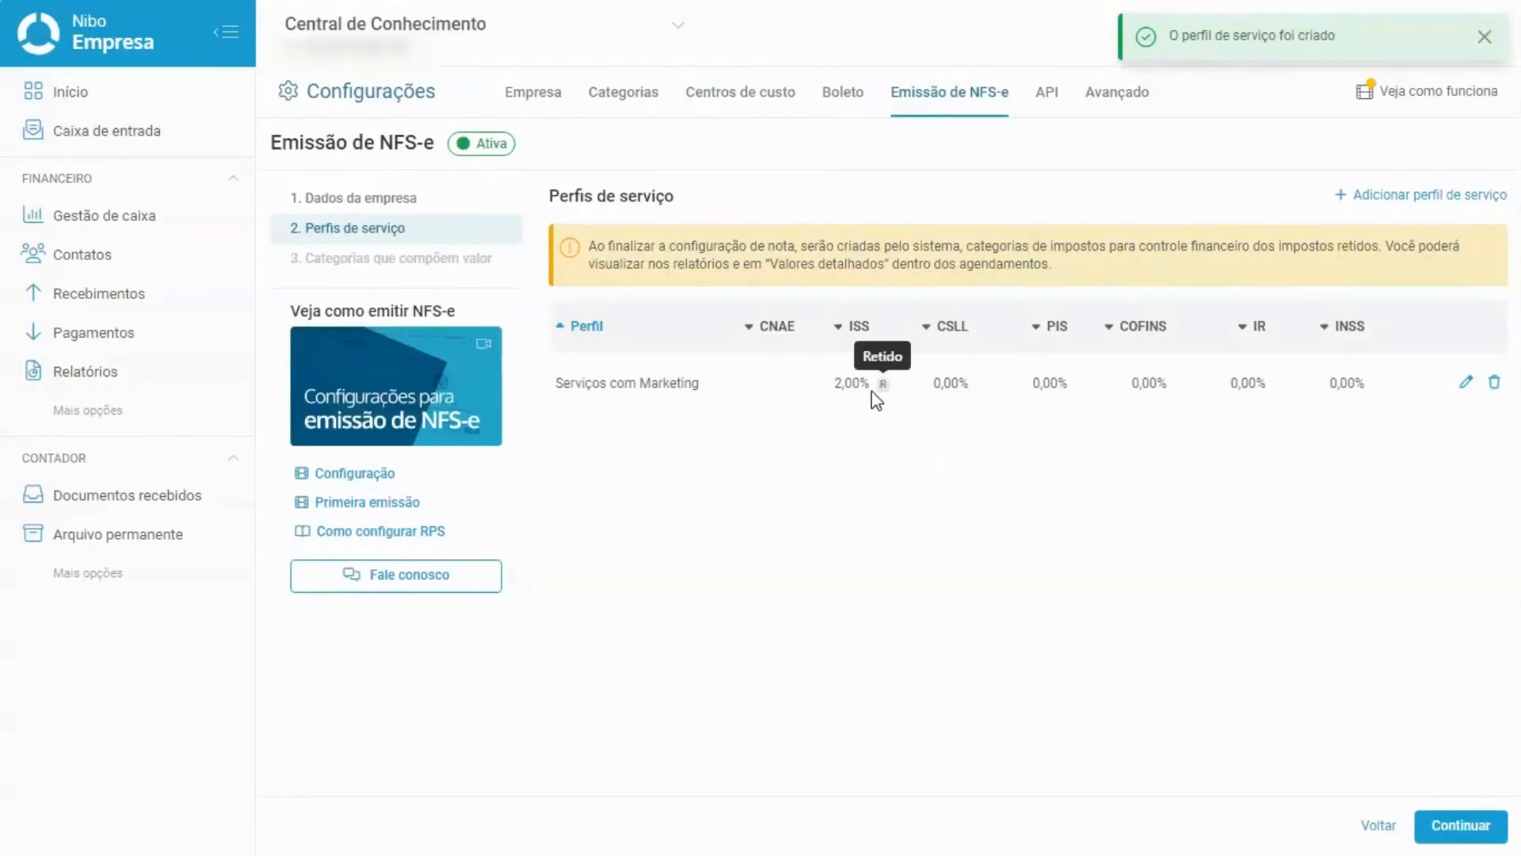
mouse_move(886, 387)
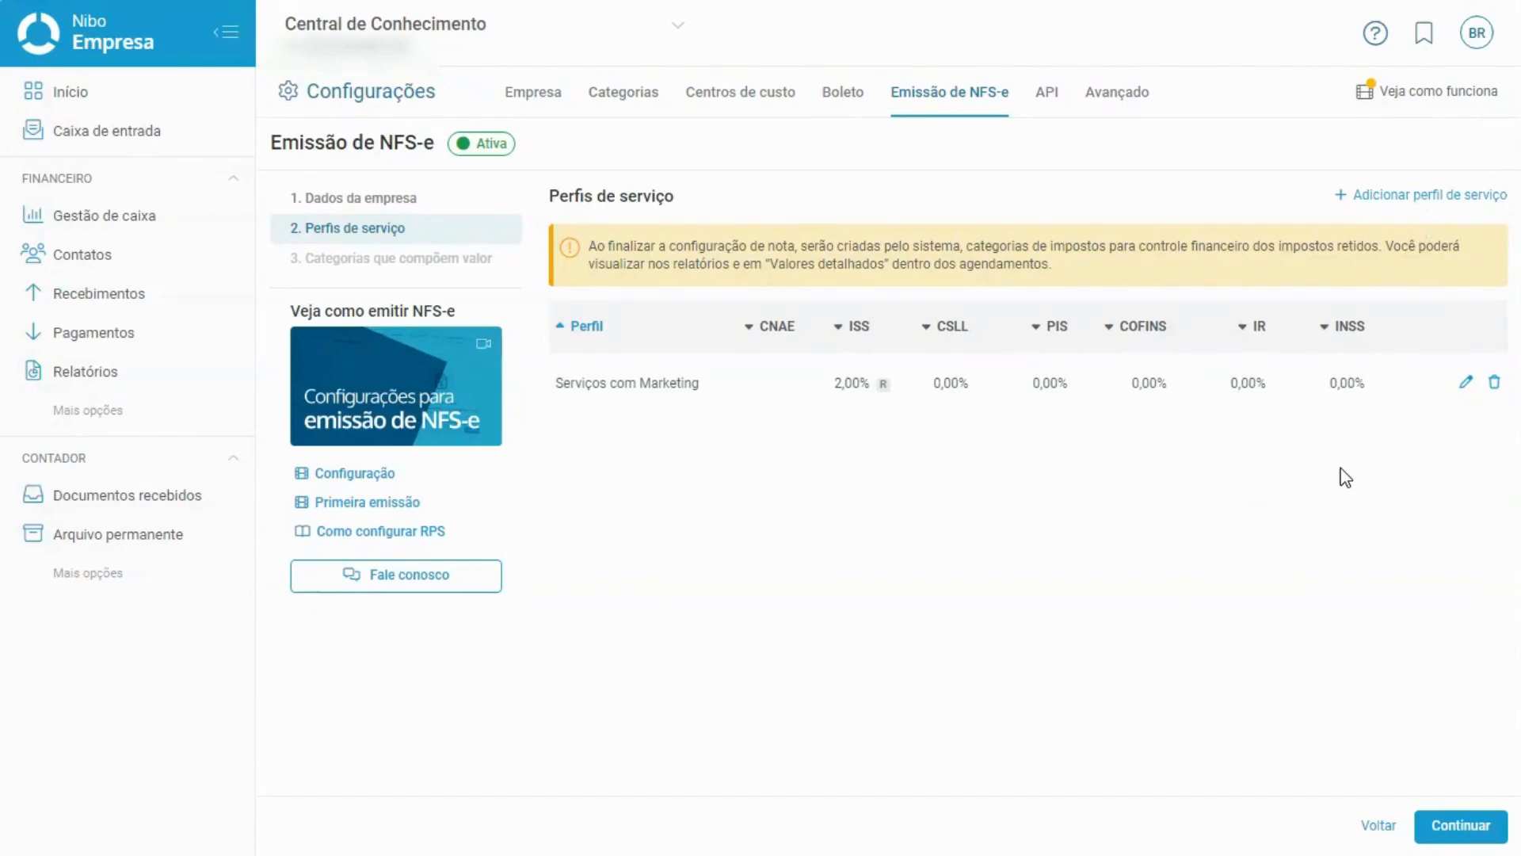
Advance to Categorias que compõem valor and highlight Receita com vendas and Receita com serviços.
left_click(1460, 825)
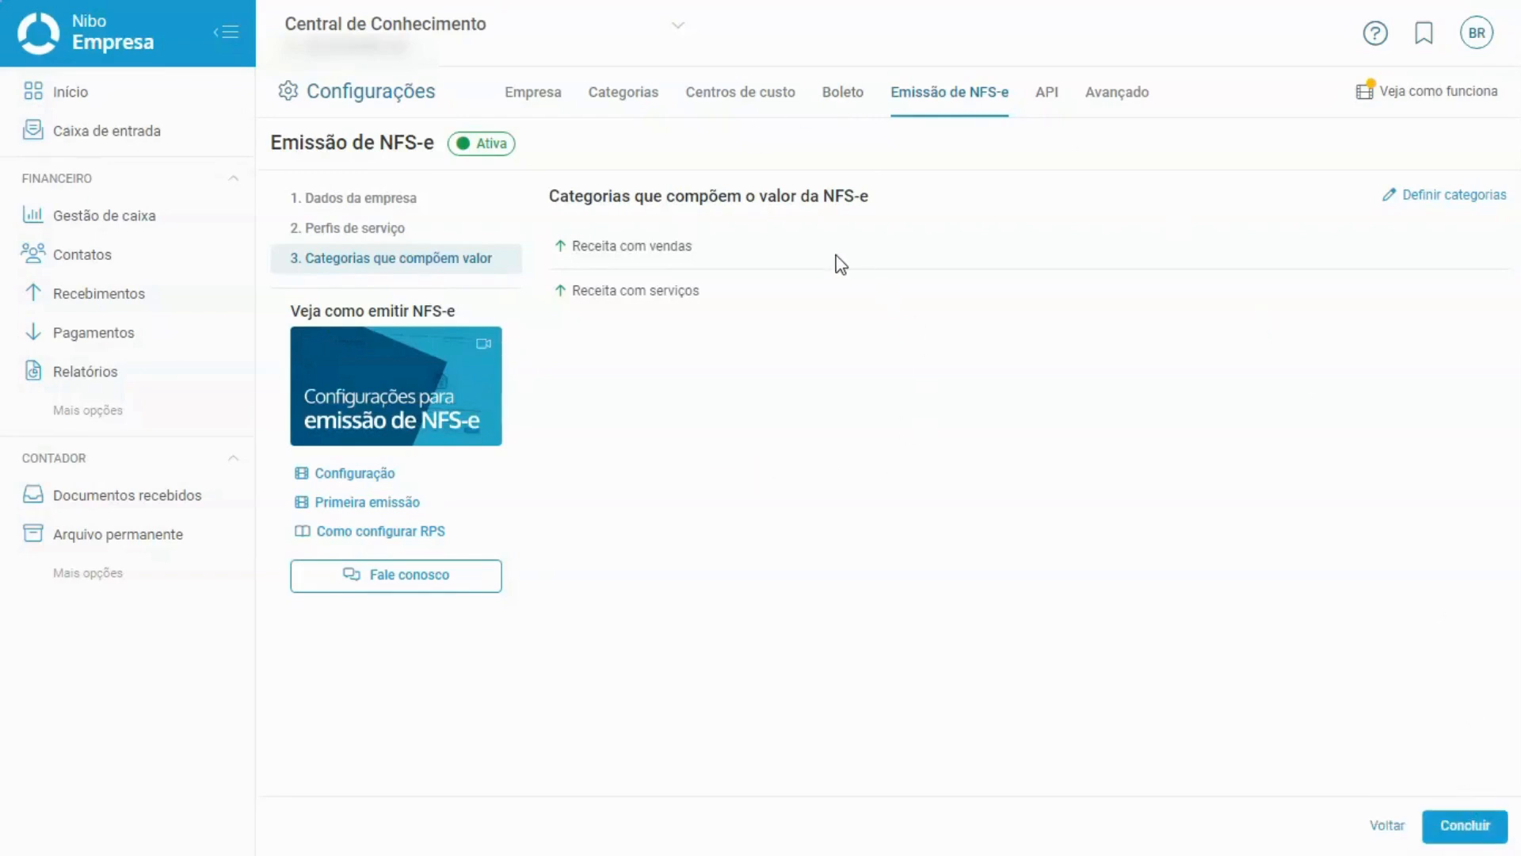
left_click_drag(568, 247, 703, 253)
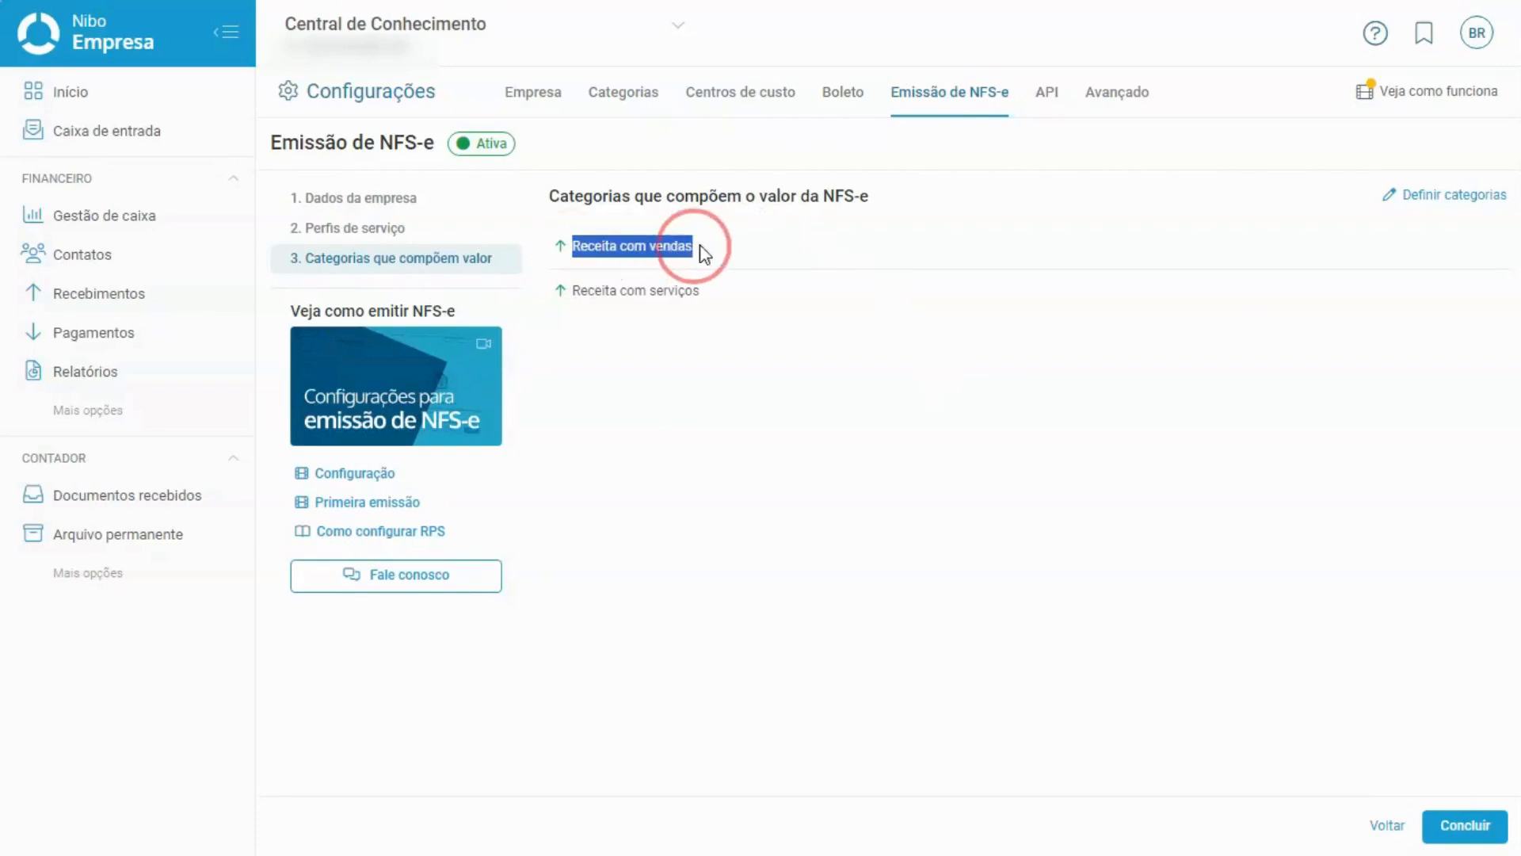
left_click_drag(565, 294, 737, 303)
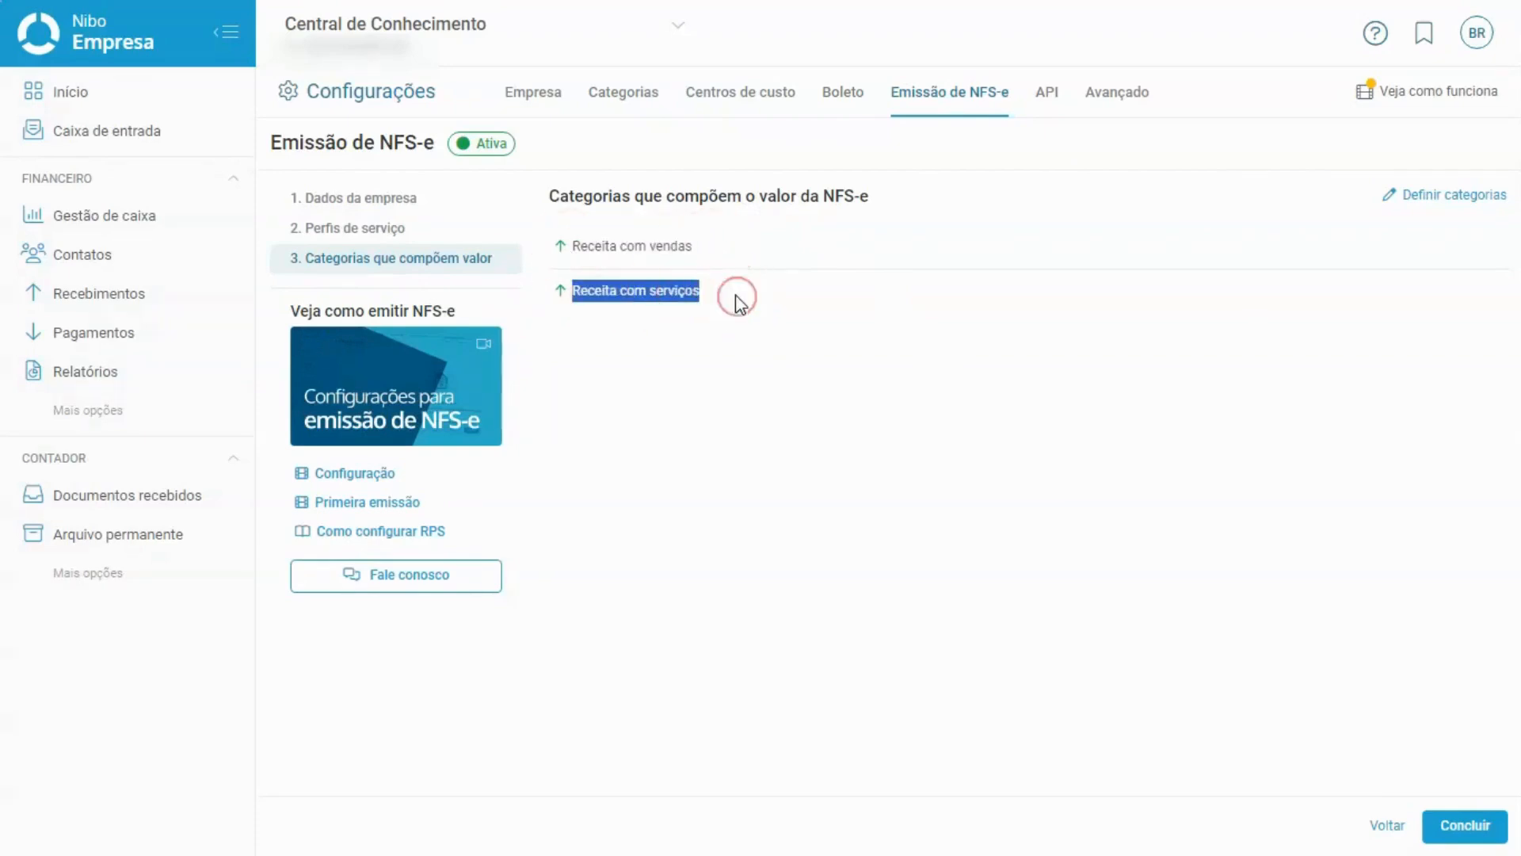
left_click(649, 250)
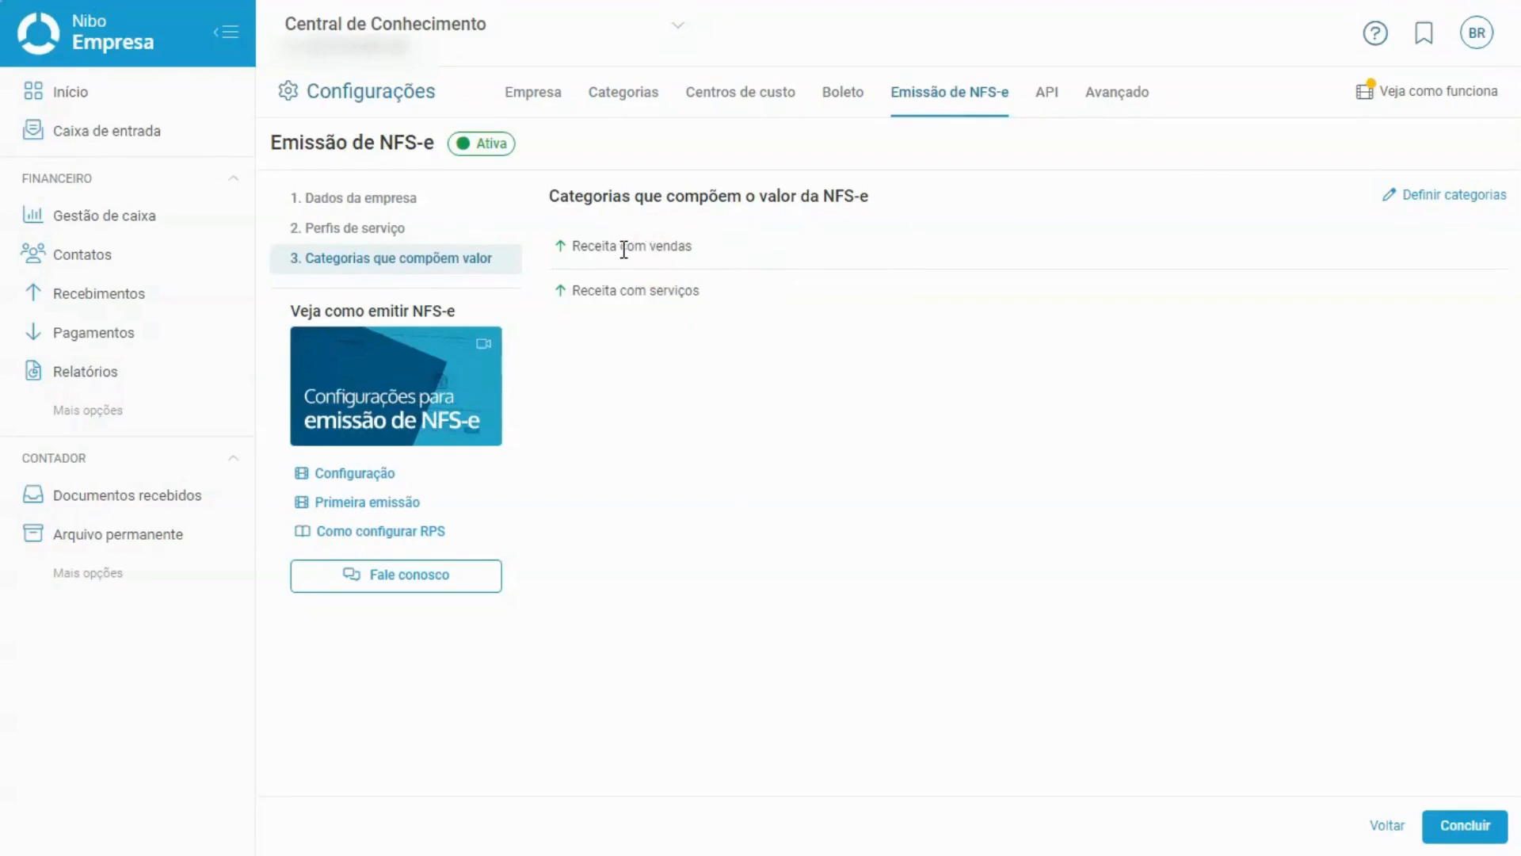
left_click_drag(708, 250, 566, 255)
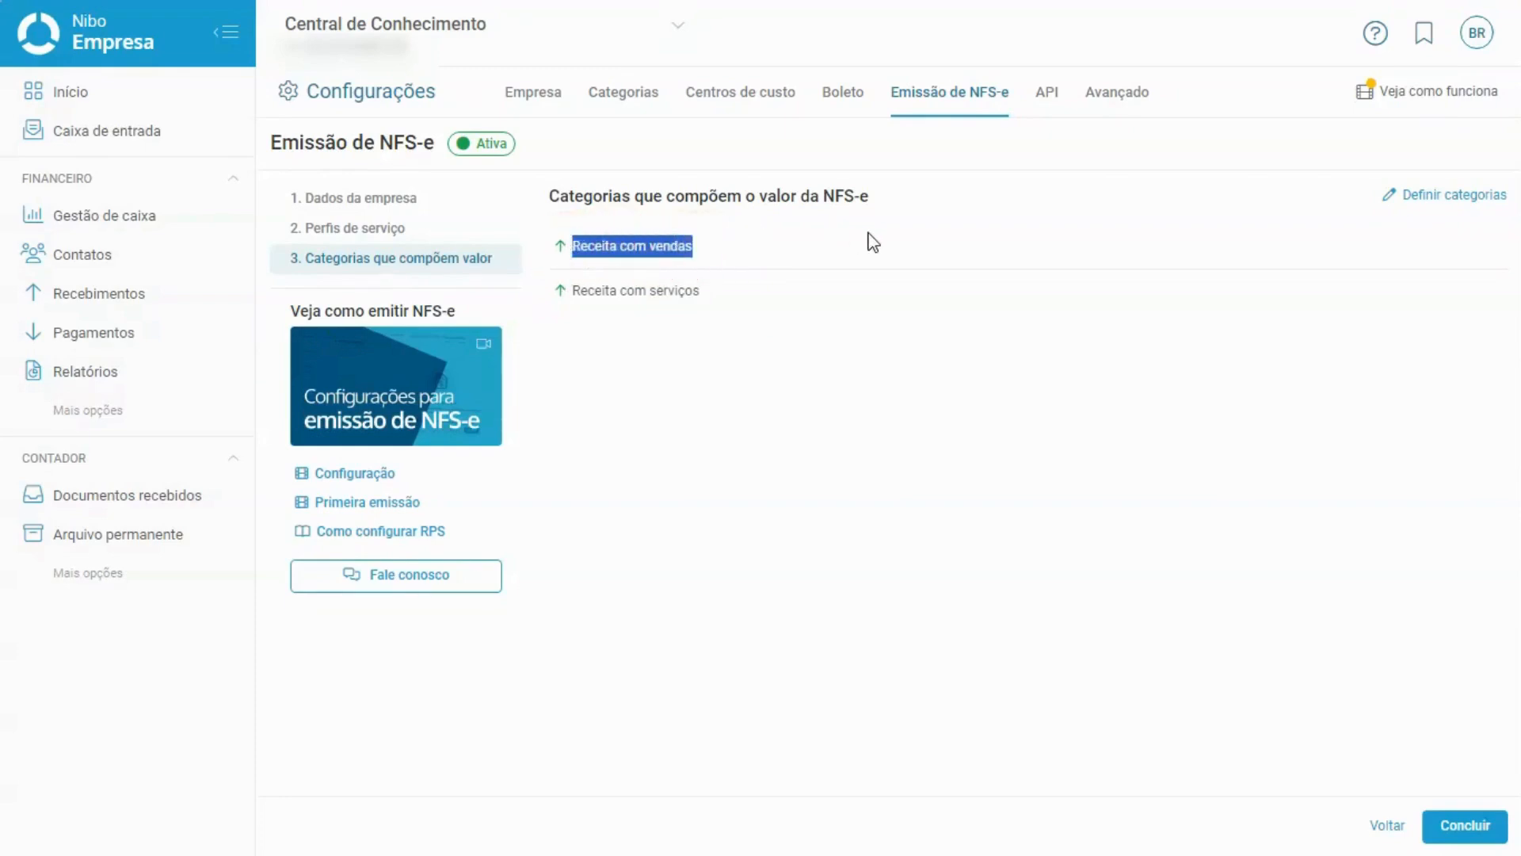
left_click(1054, 277)
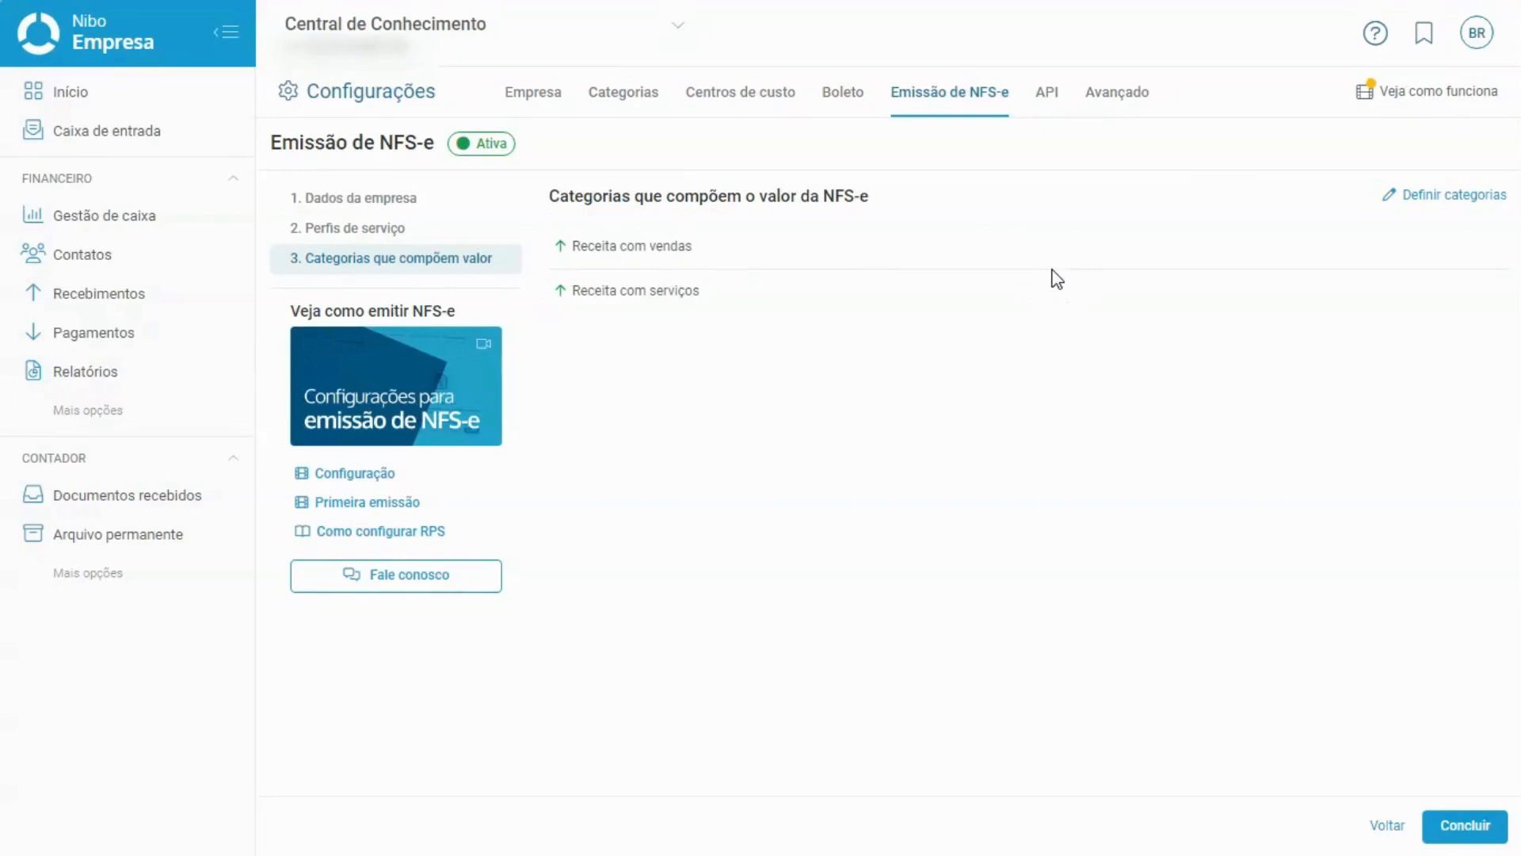
left_click_drag(539, 293, 732, 287)
Uncheck Receita com vendas, acknowledge the impact on scheduled invoices, and save the category selection.
left_click(733, 287)
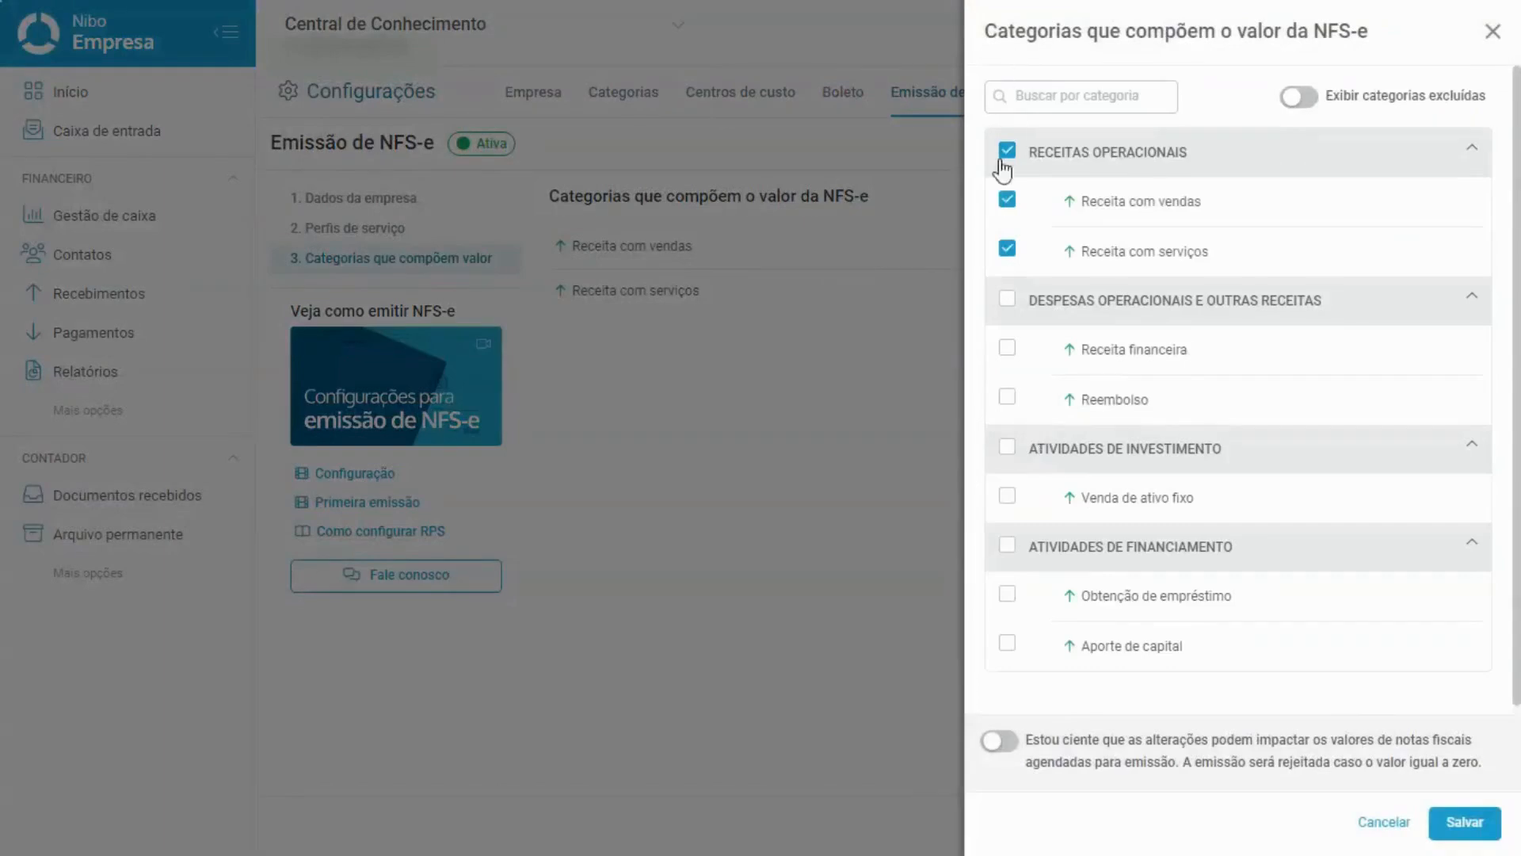
left_click(1006, 198)
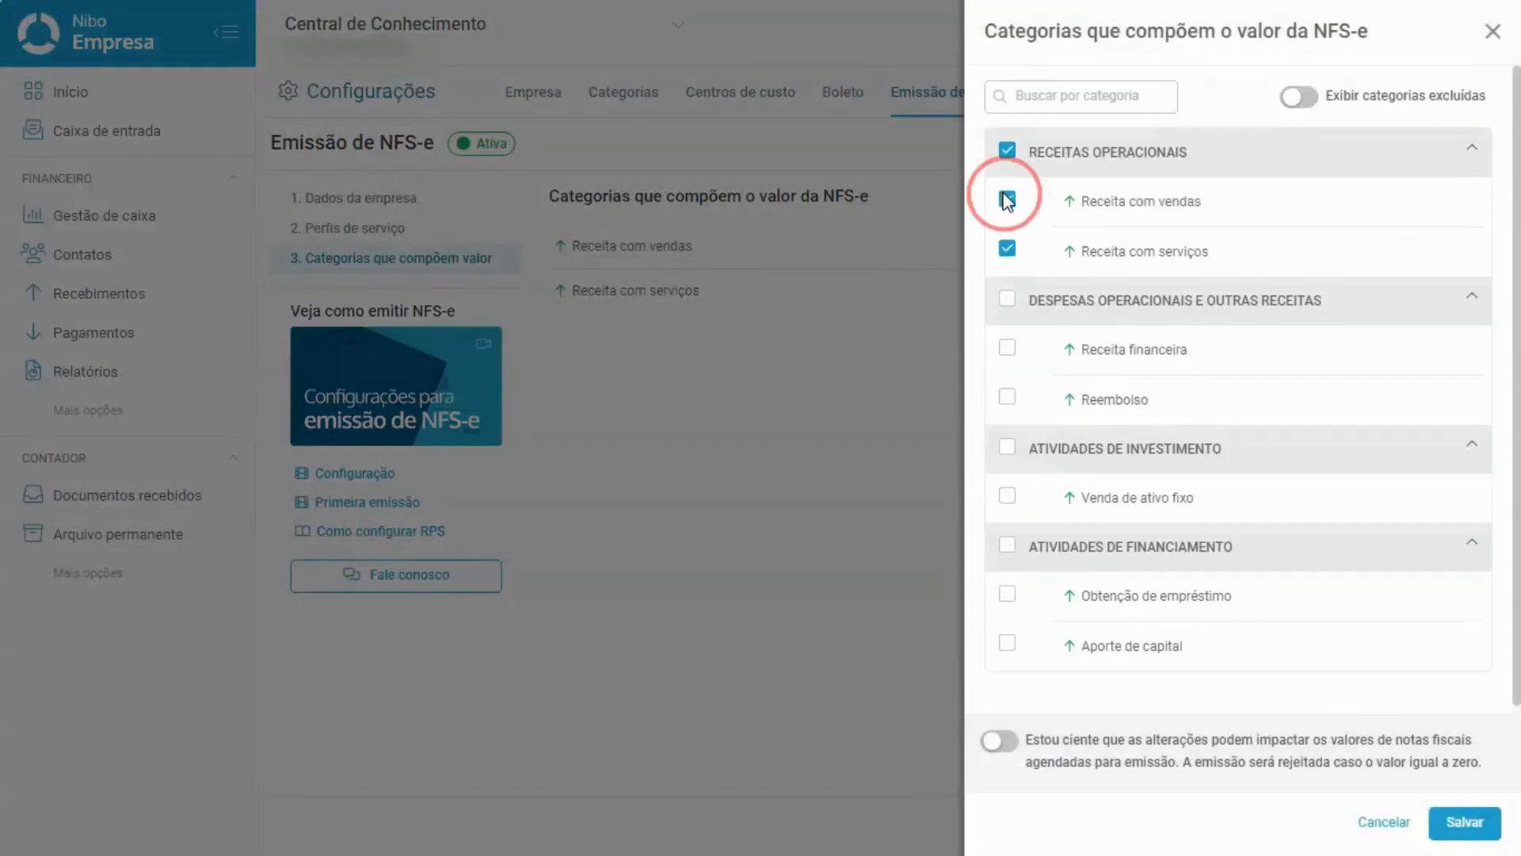
left_click(1011, 749)
left_click(1467, 825)
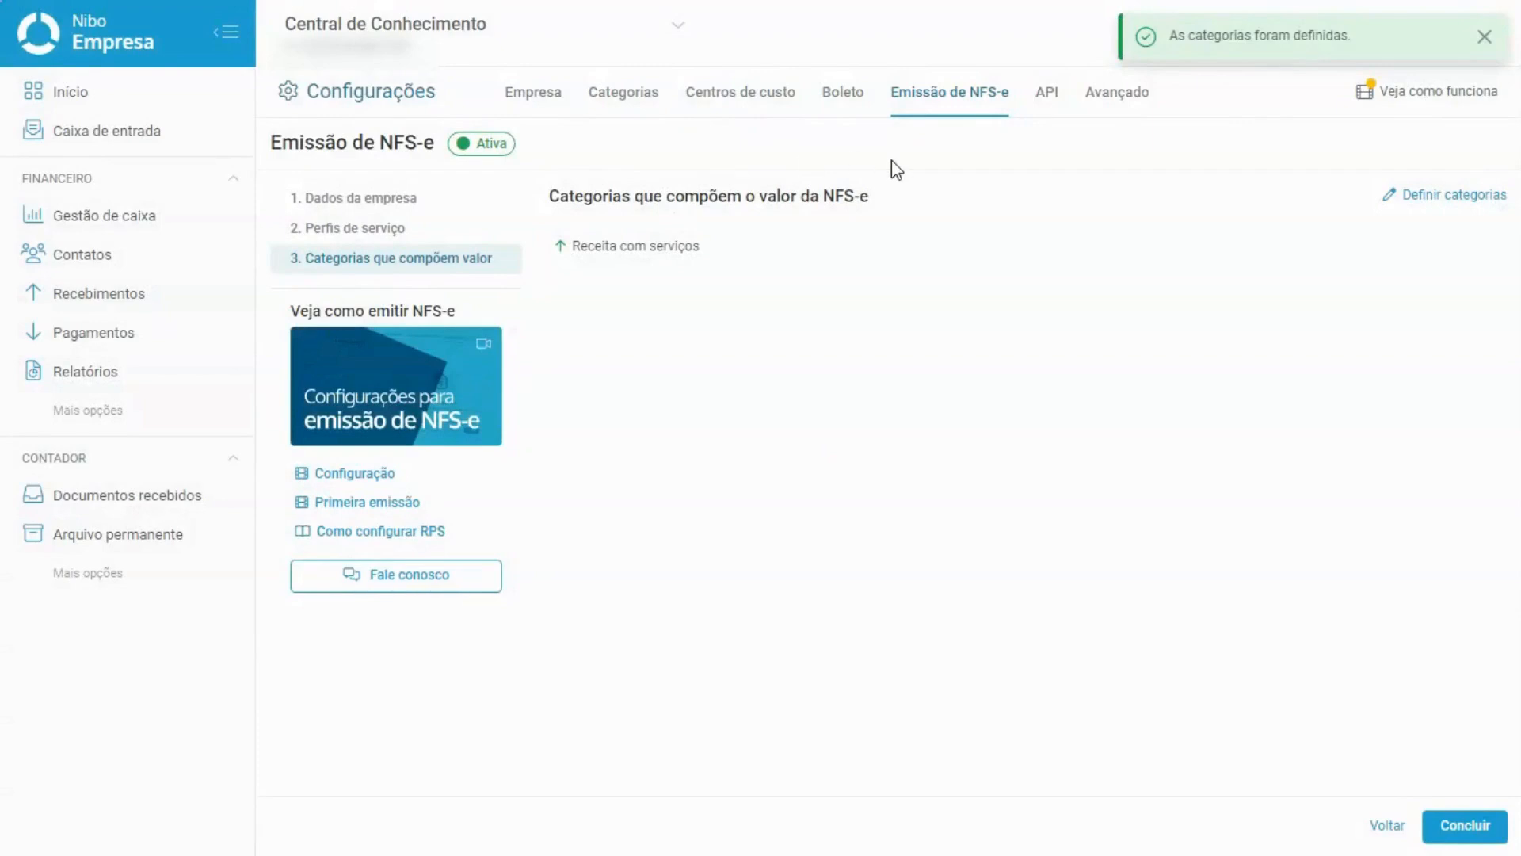
left_click(1449, 203)
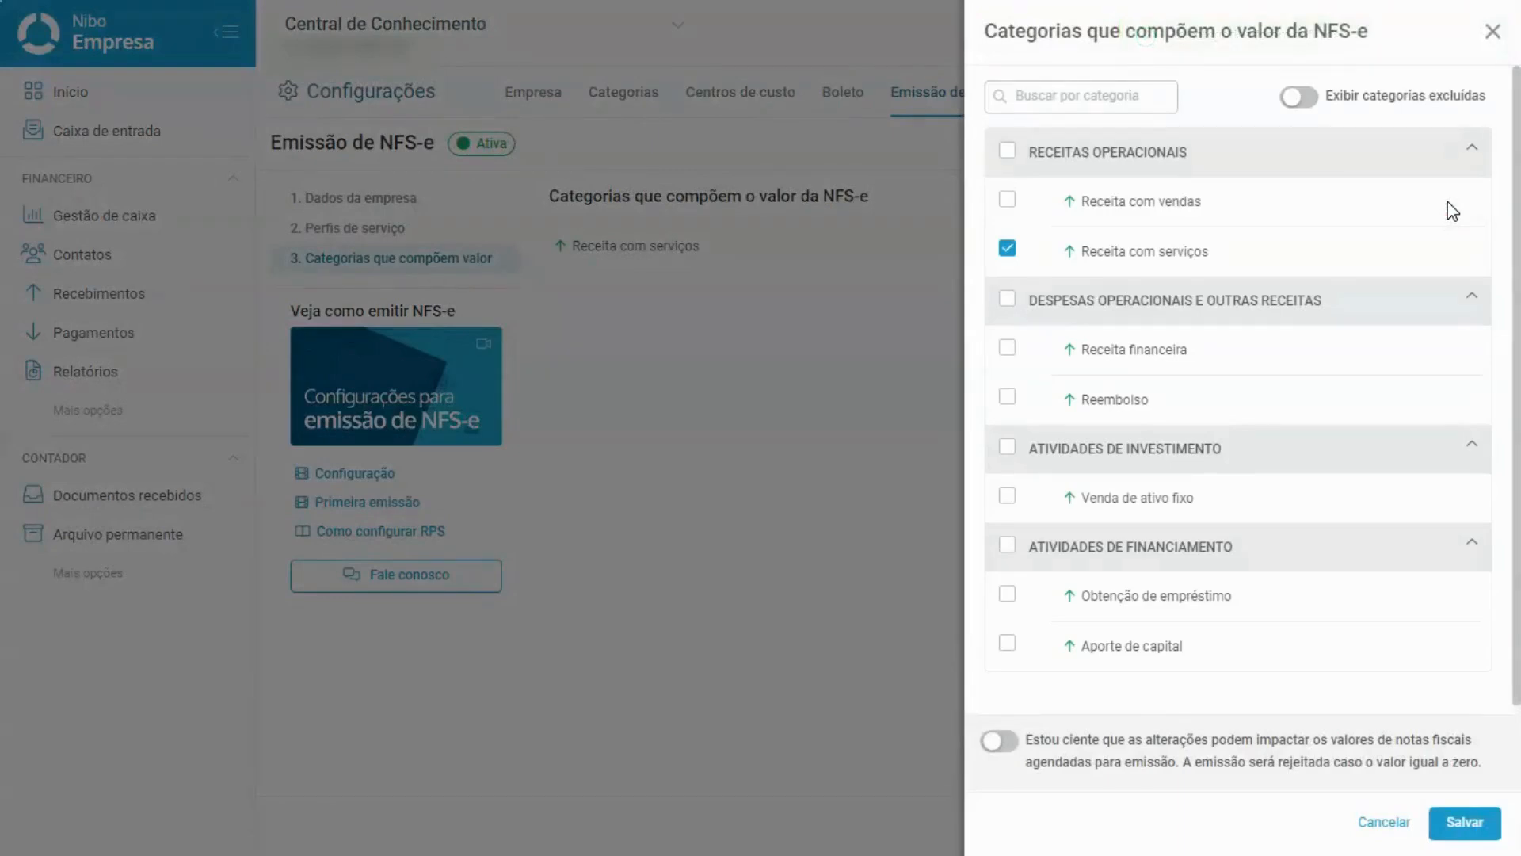
Check all four category groups in the drawer, then uncheck Reembolso.
scroll(1450, 206, "down", 1)
scroll(1450, 211, "up", 1)
left_click(1007, 150)
left_click(1007, 298)
left_click(1007, 448)
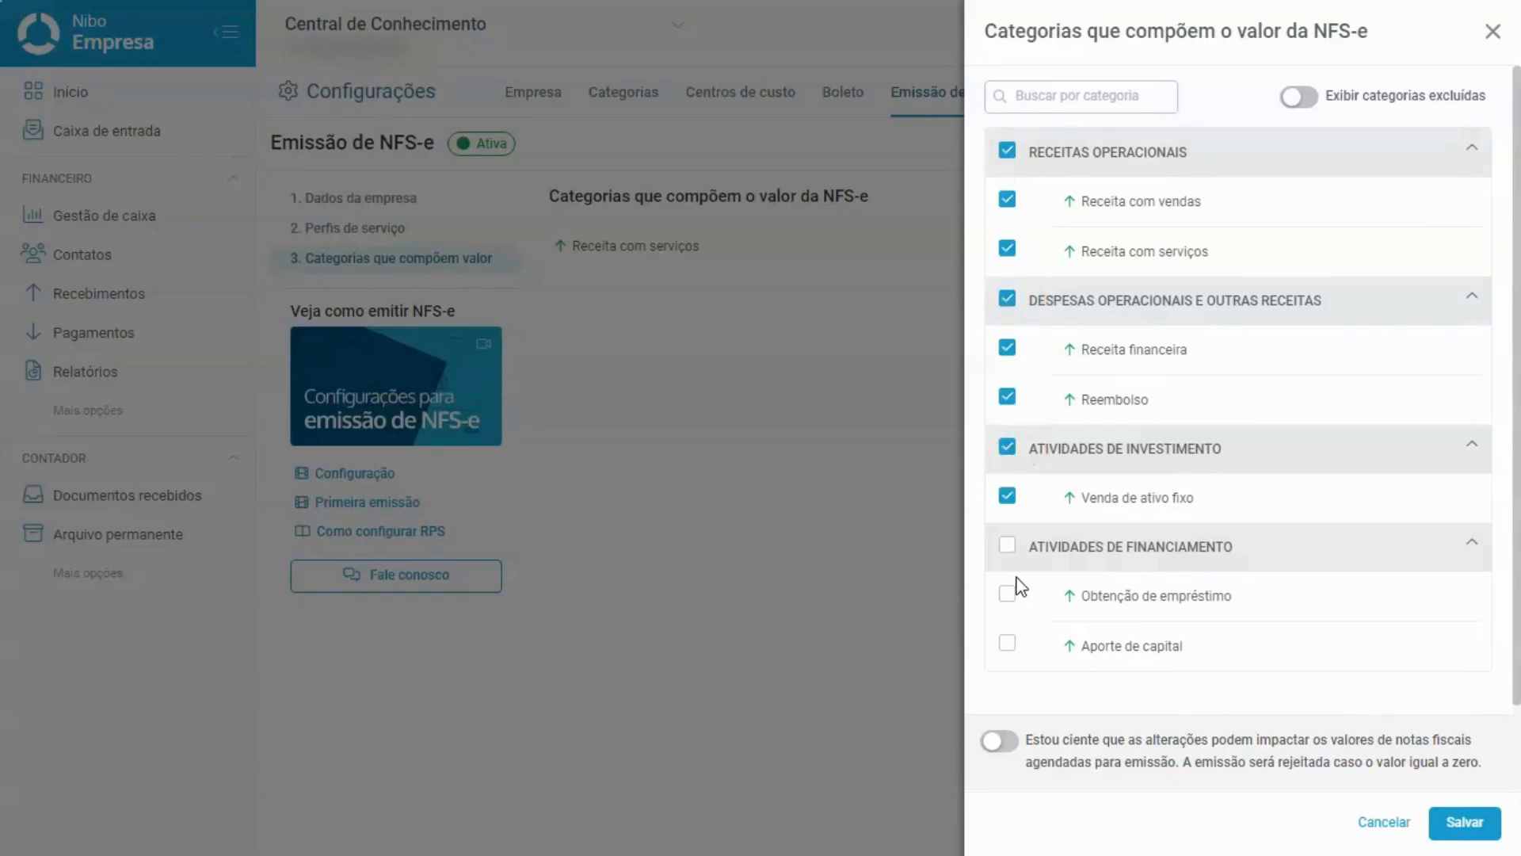
left_click(1008, 546)
left_click(1006, 397)
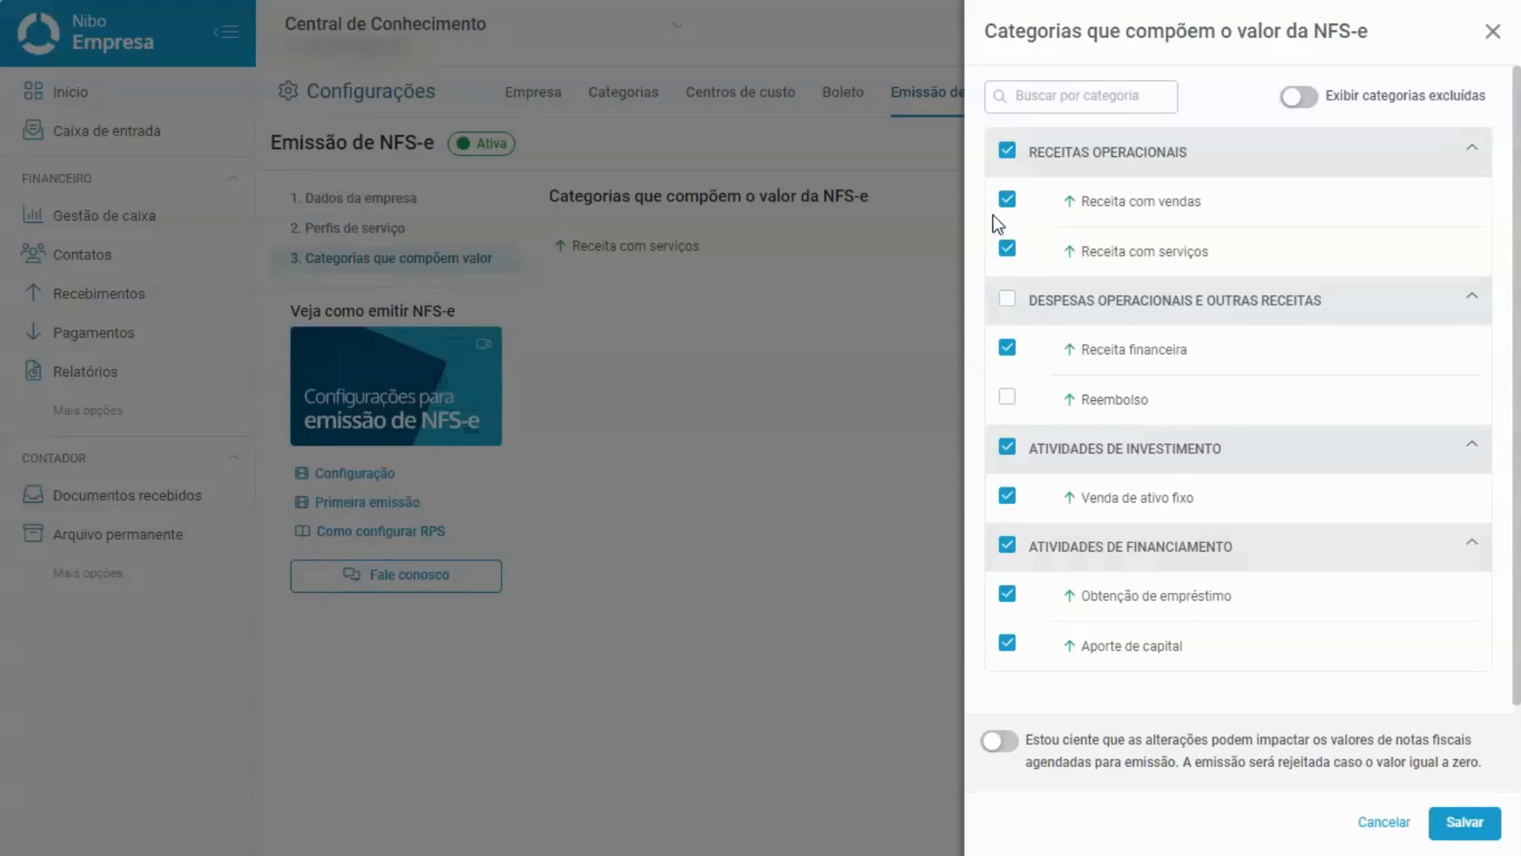
Re-check Reembolso, acknowledge the impact on scheduled invoices, and save the full category selection.
left_click(1009, 398)
left_click(1000, 742)
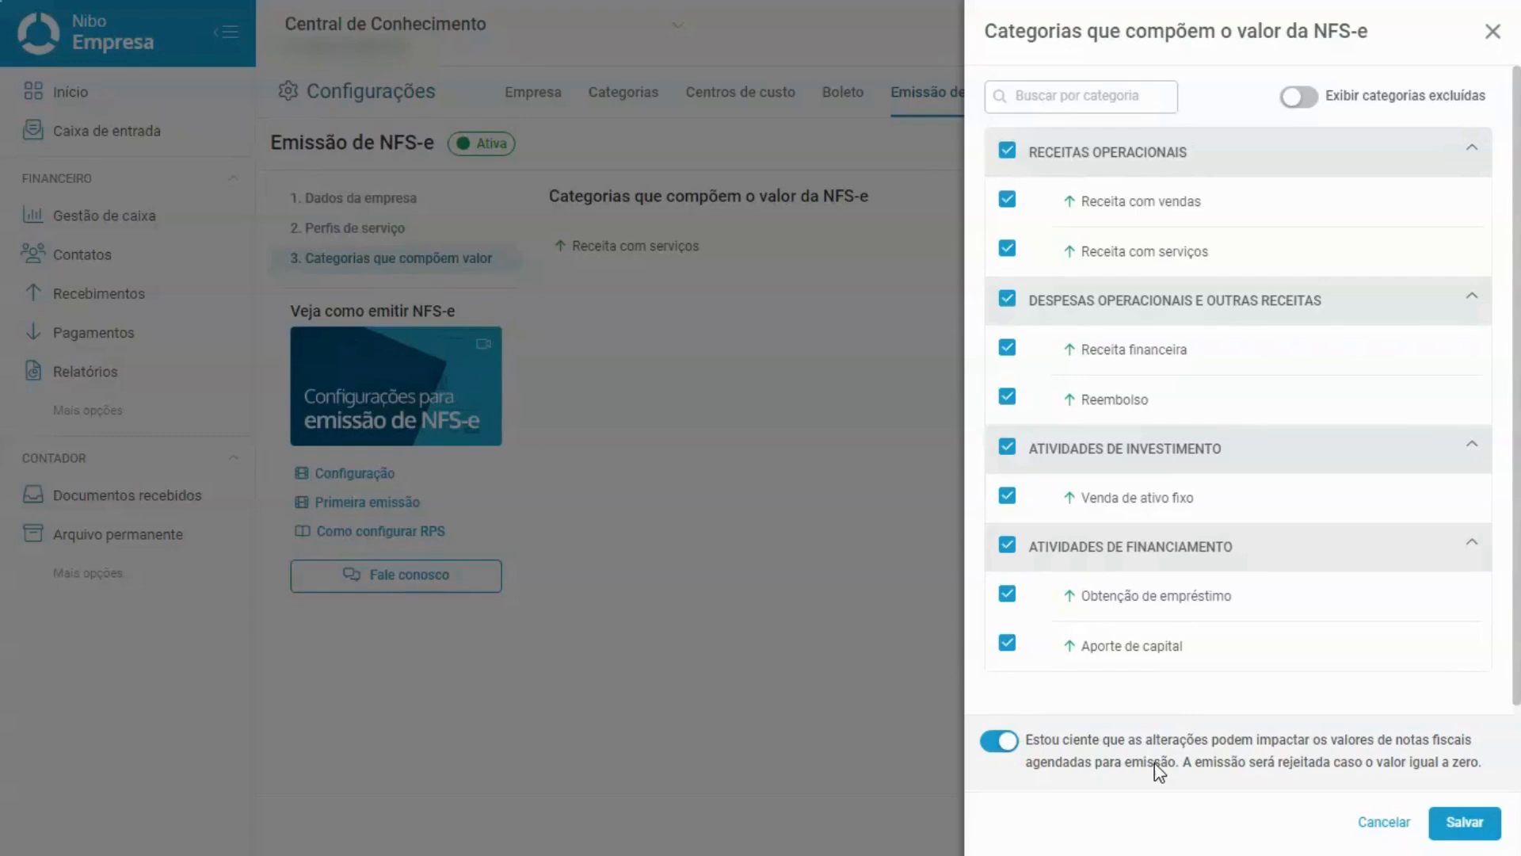
left_click(1483, 820)
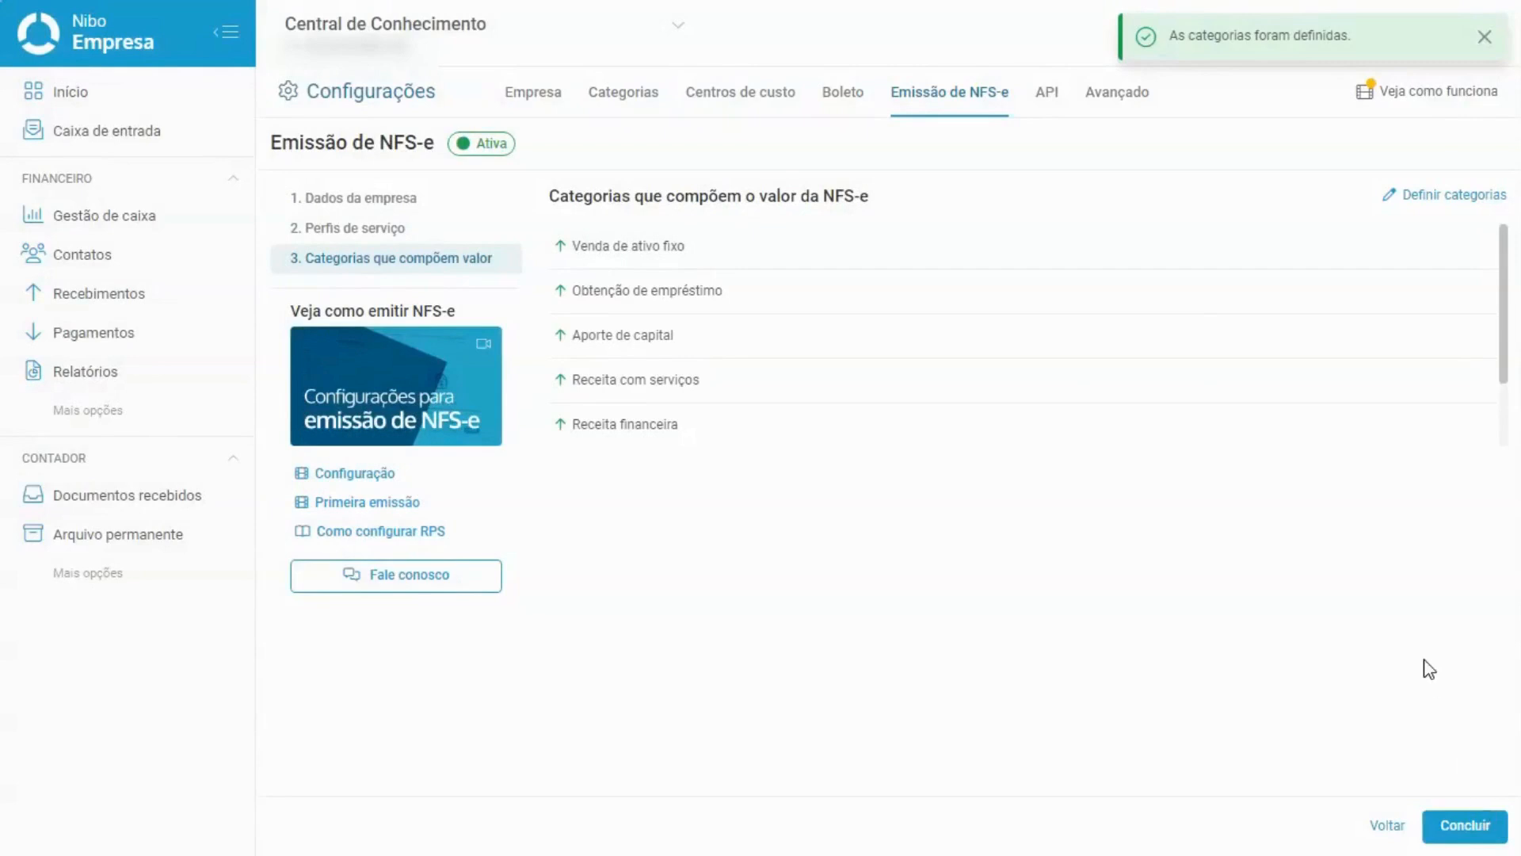
scroll(1386, 394, "down", 2)
scroll(1391, 396, "up", 2)
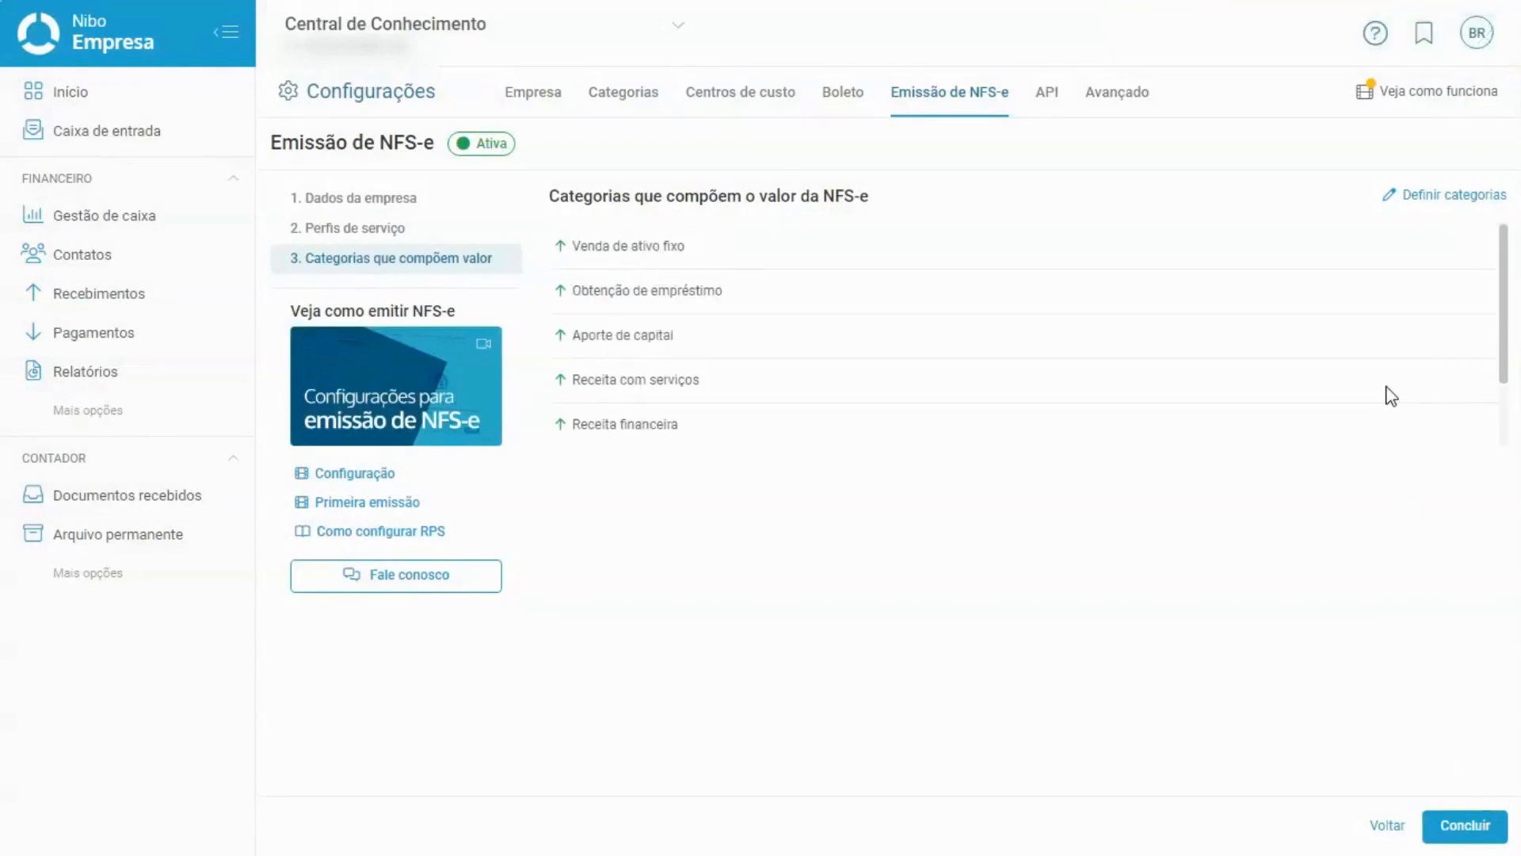
scroll(1391, 396, "down", 2)
scroll(1391, 396, "up", 2)
Conclude the NFS-e setup and review the Emissão de NFS-e settings: Ativa, national portal, regime Nenhum.
left_click(1462, 832)
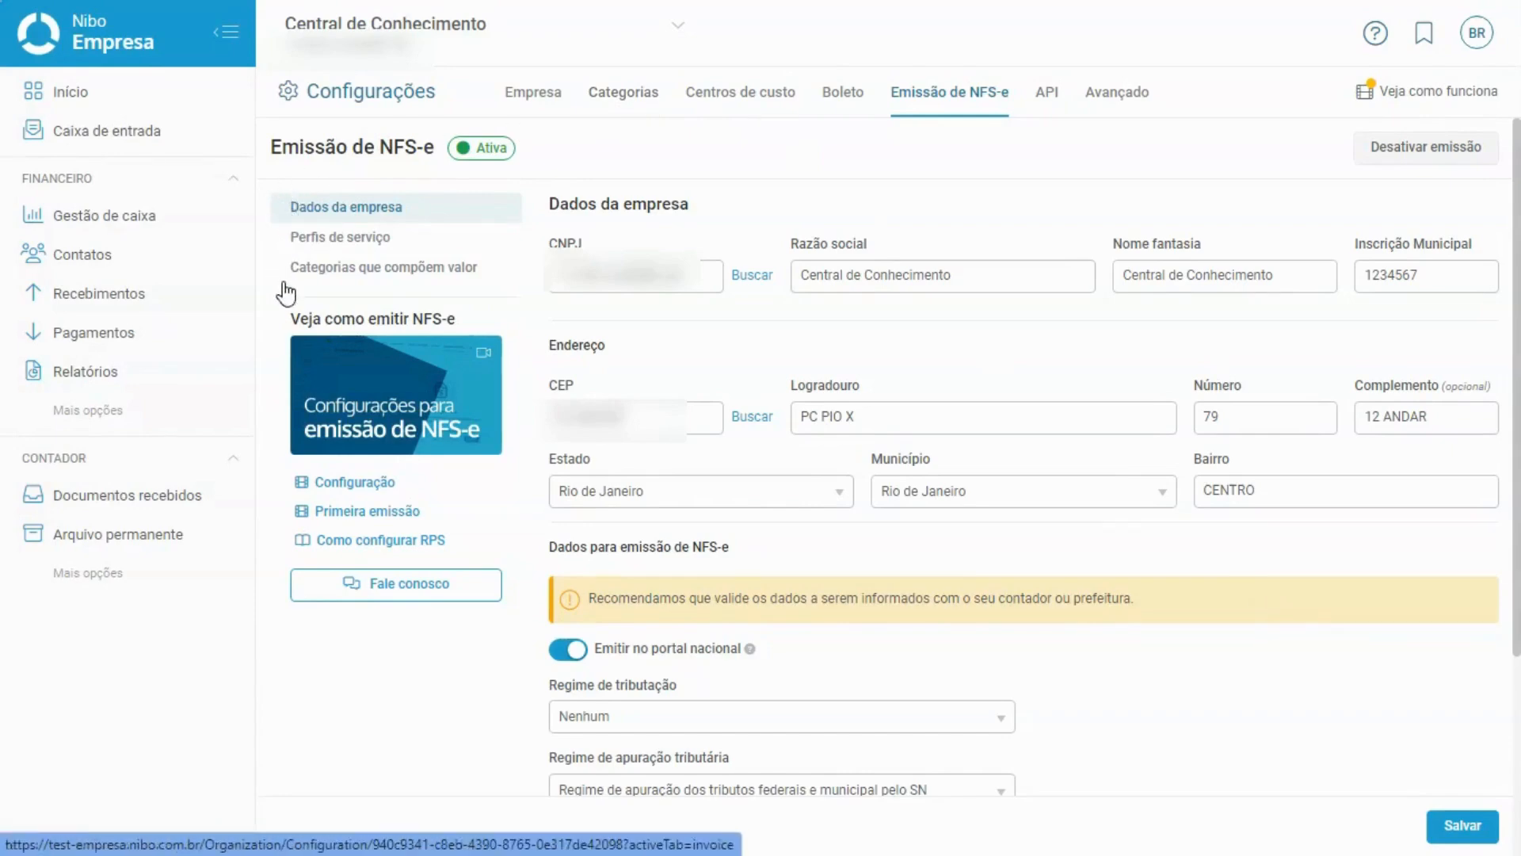
scroll(287, 291, "down", 4)
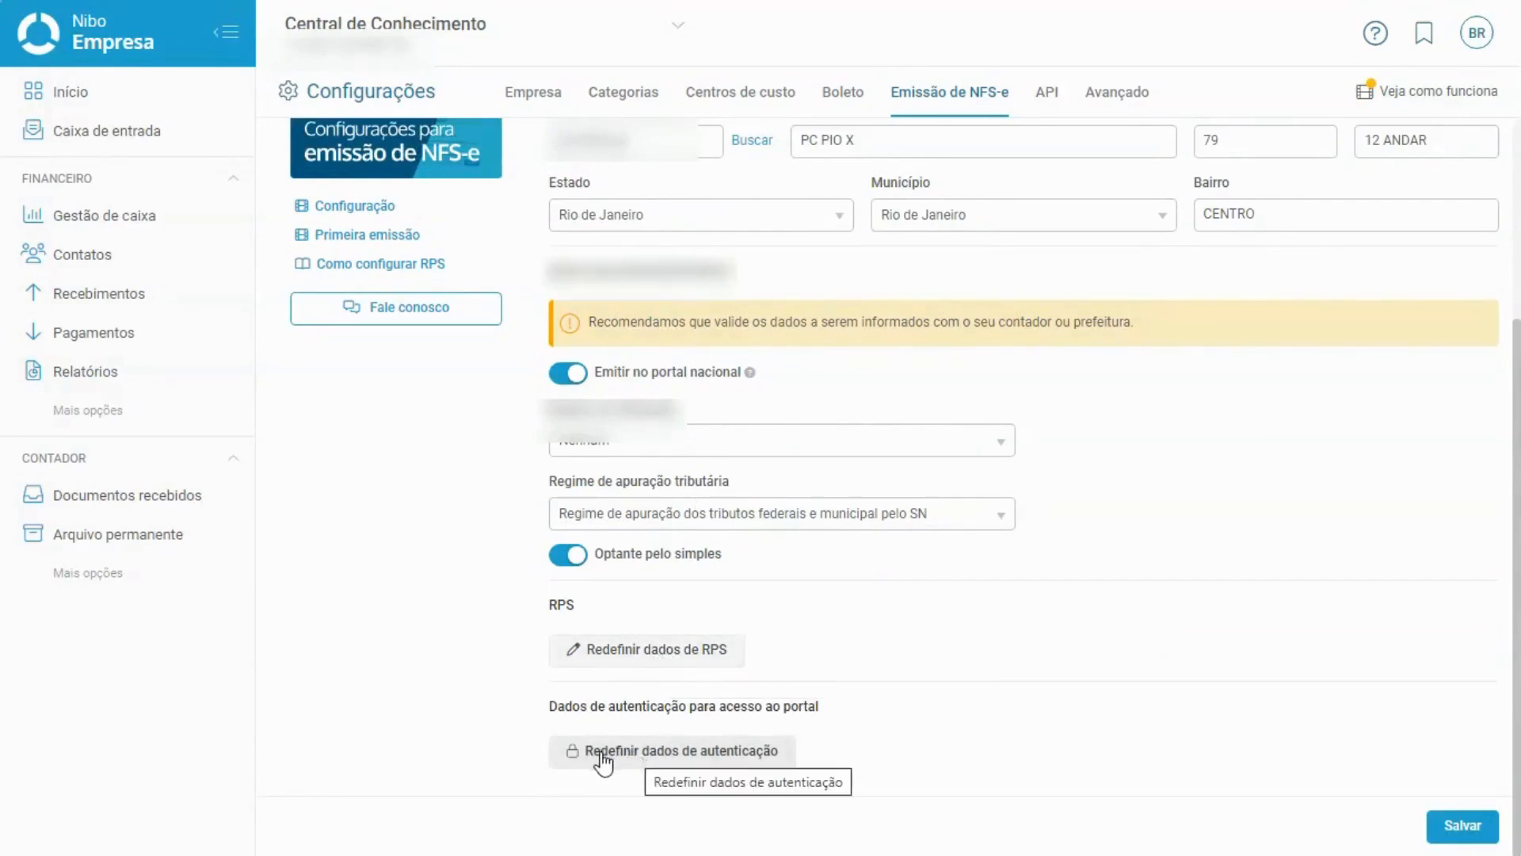
scroll(1037, 596, "up", 5)
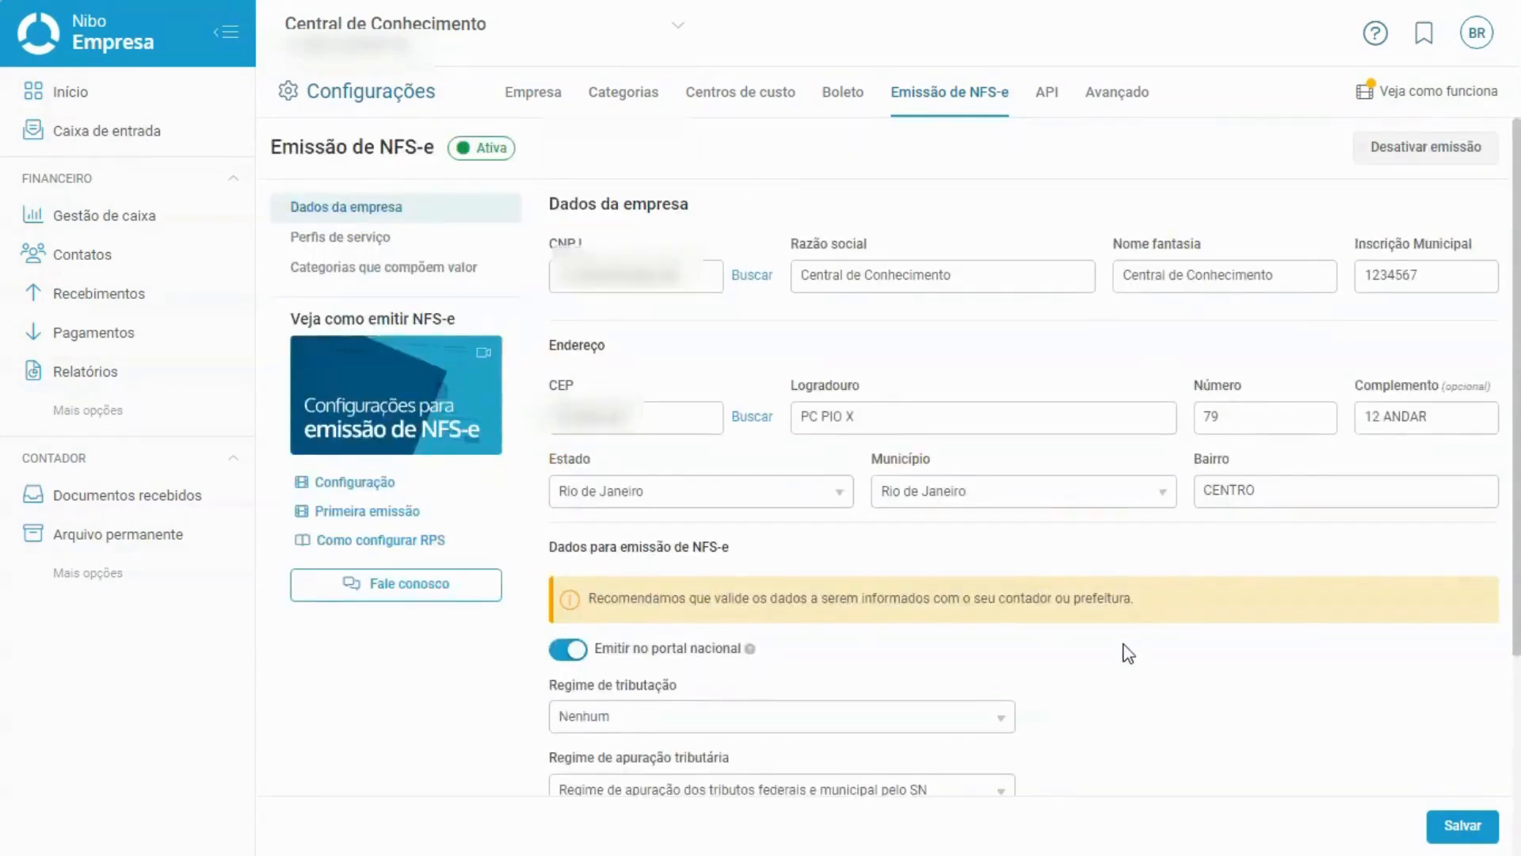
scroll(1125, 653, "down", 2)
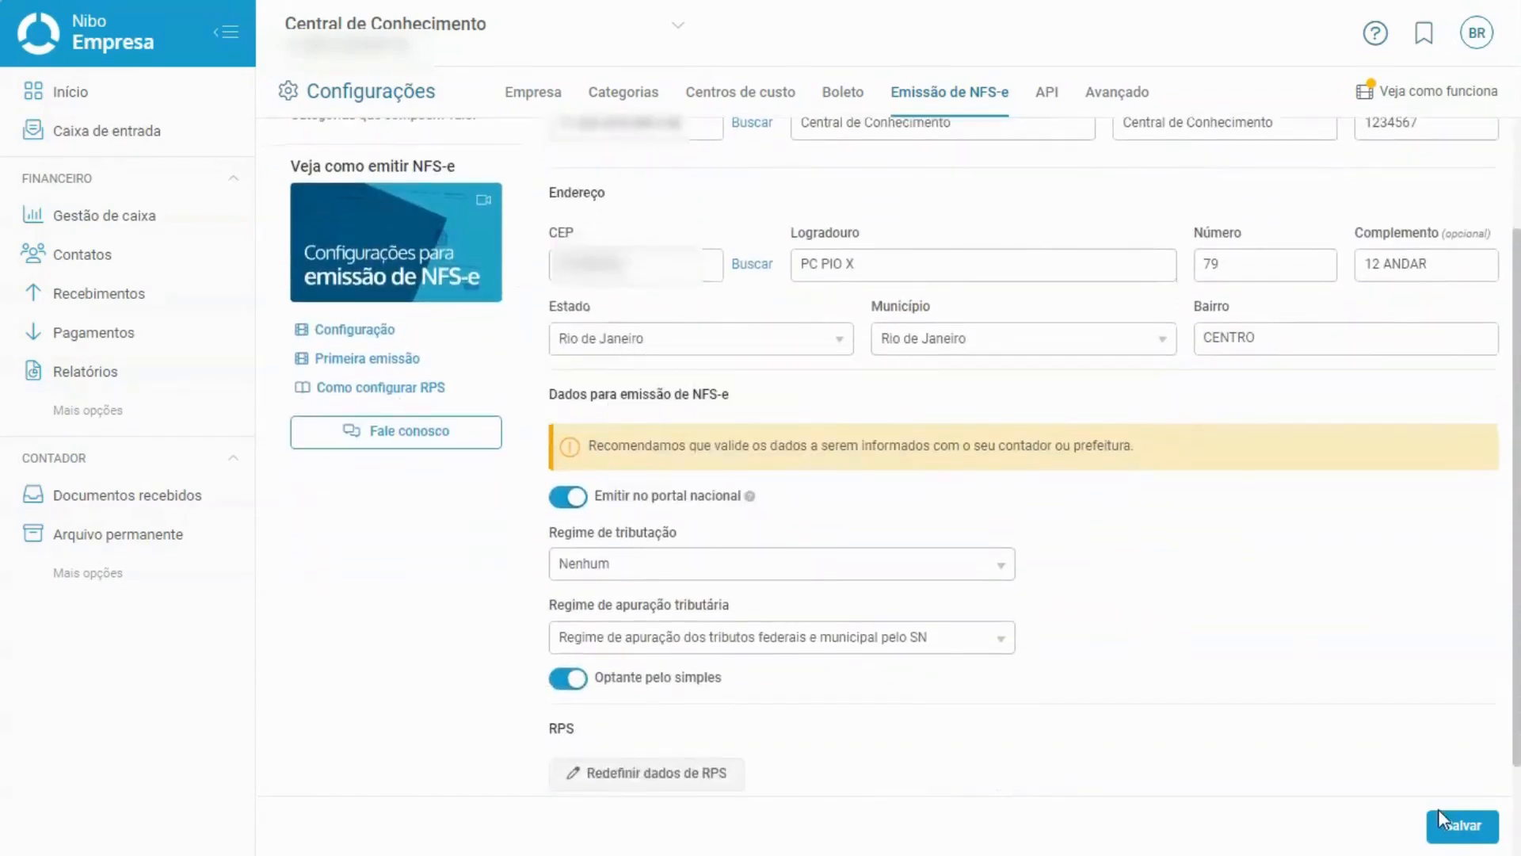
scroll(1414, 733, "up", 2)
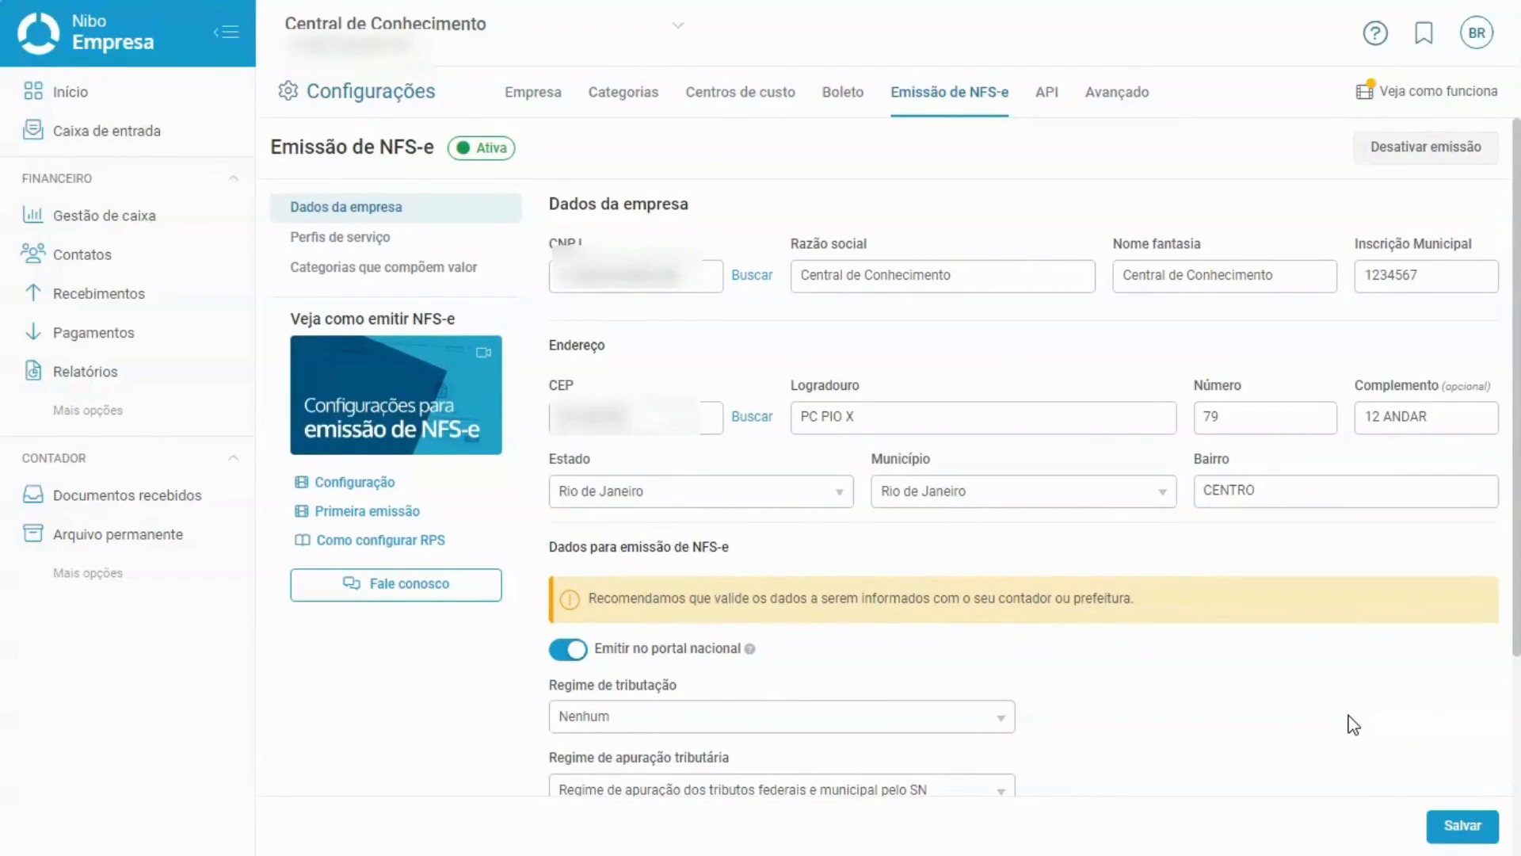
Dismiss the Desativar emissão warning unconfirmed and open the overdue TREINAMENTO 27/12 receipt of 100,00.
left_click(1388, 157)
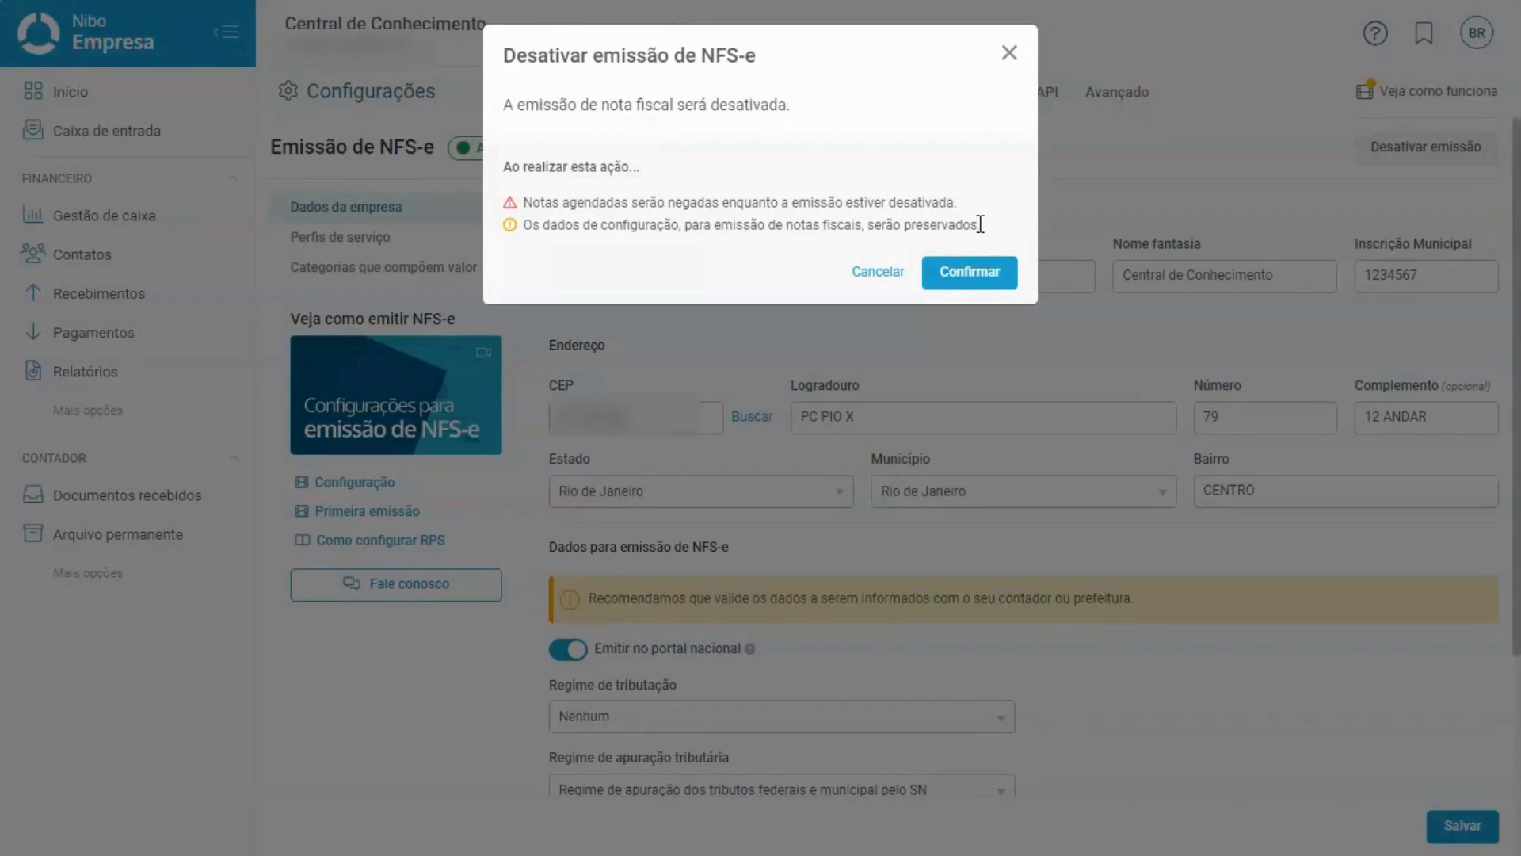
left_click(1008, 57)
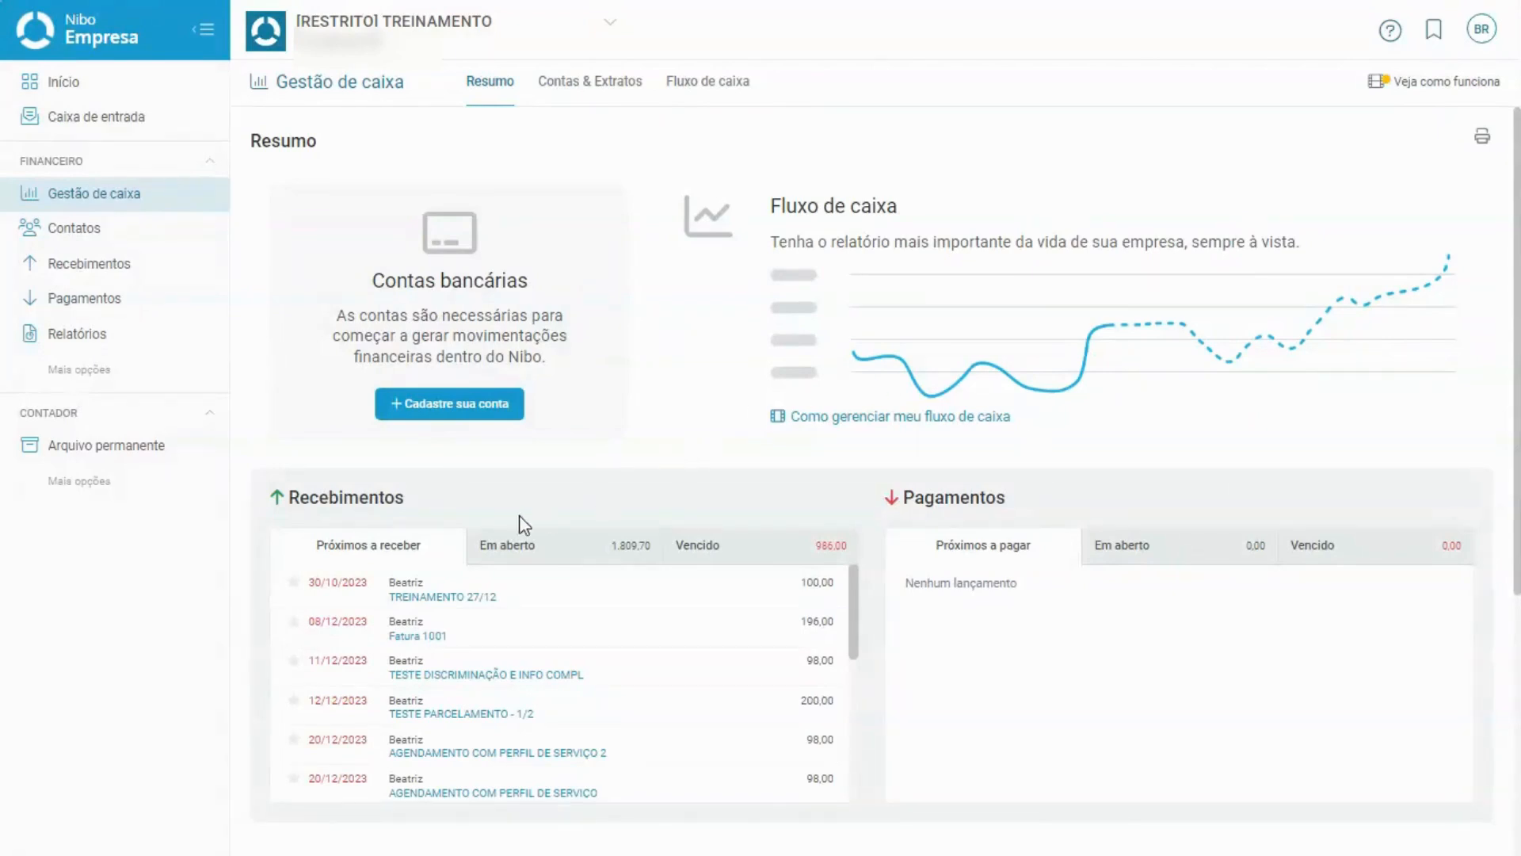
left_click(463, 594)
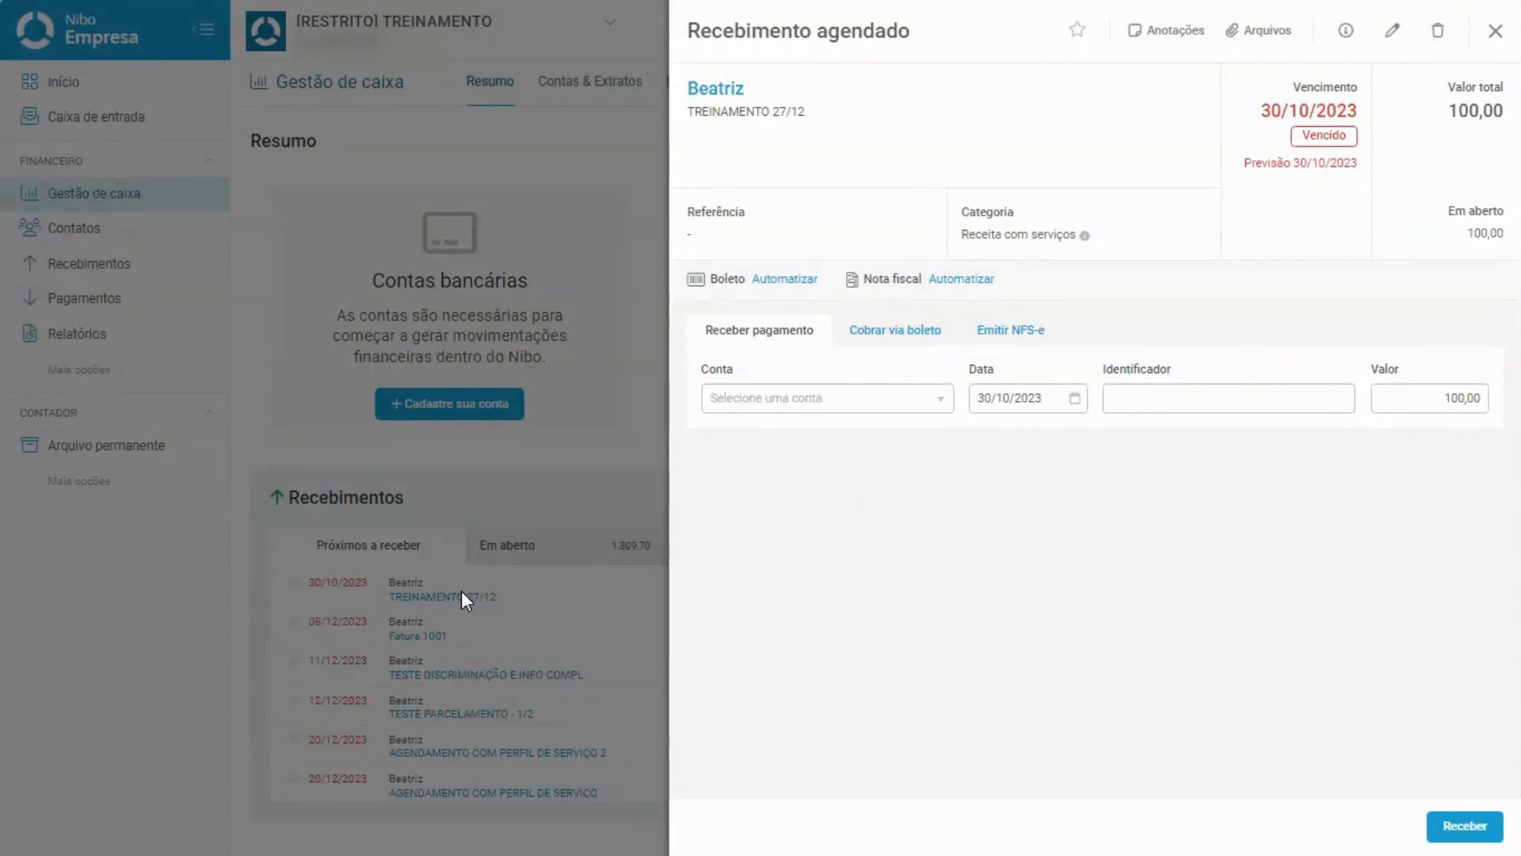
Show the receipt's Emitir NFS-e tab, which warns that a service profile is required.
left_click(999, 346)
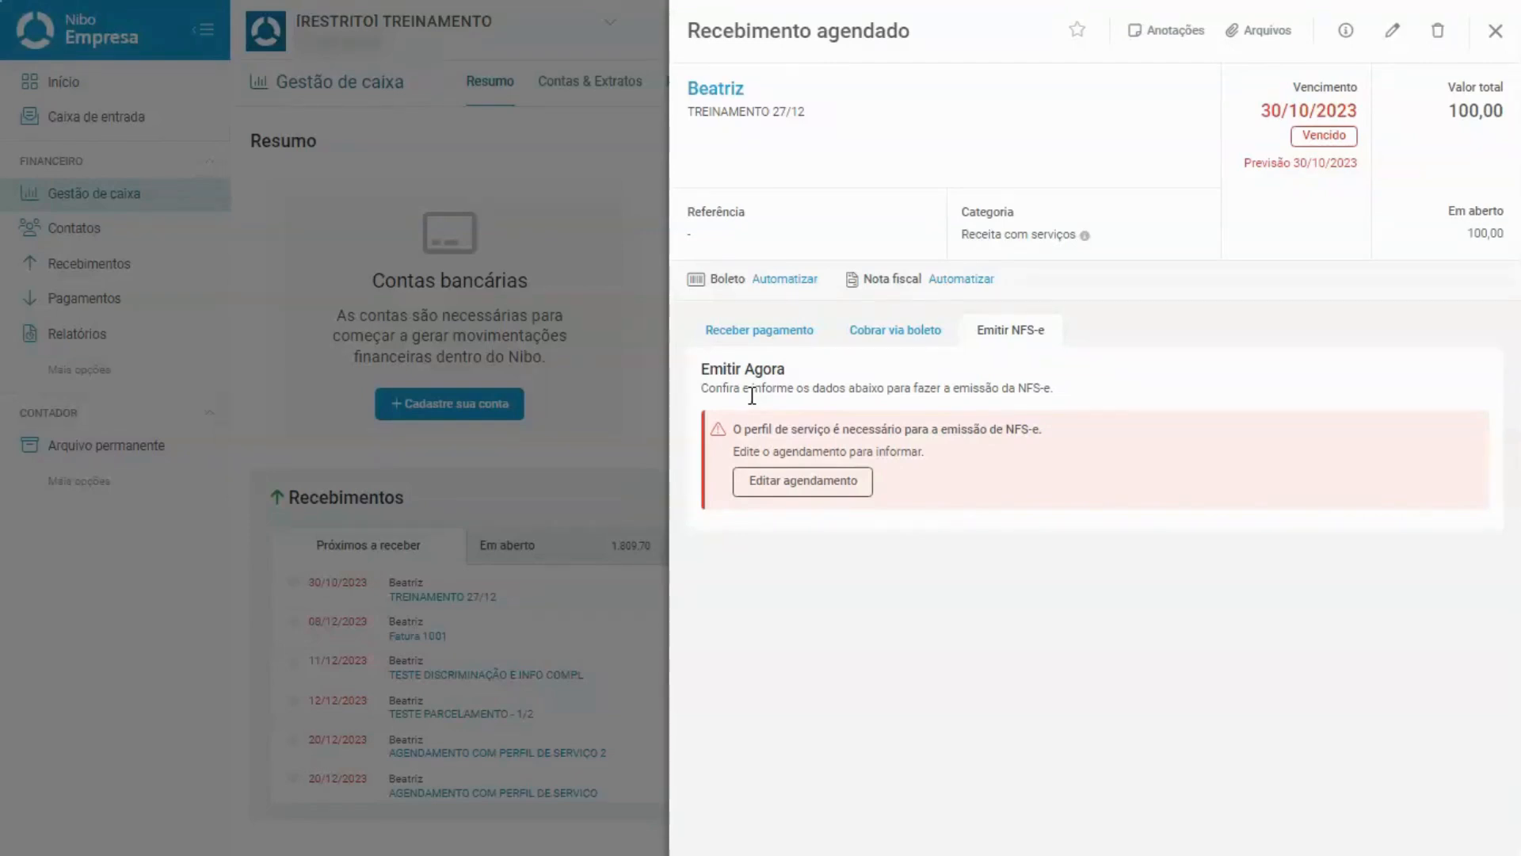
Edit the scheduled receipt and assign it the CONSULTORIA - SEM IMPOSTOS service profile.
left_click(795, 485)
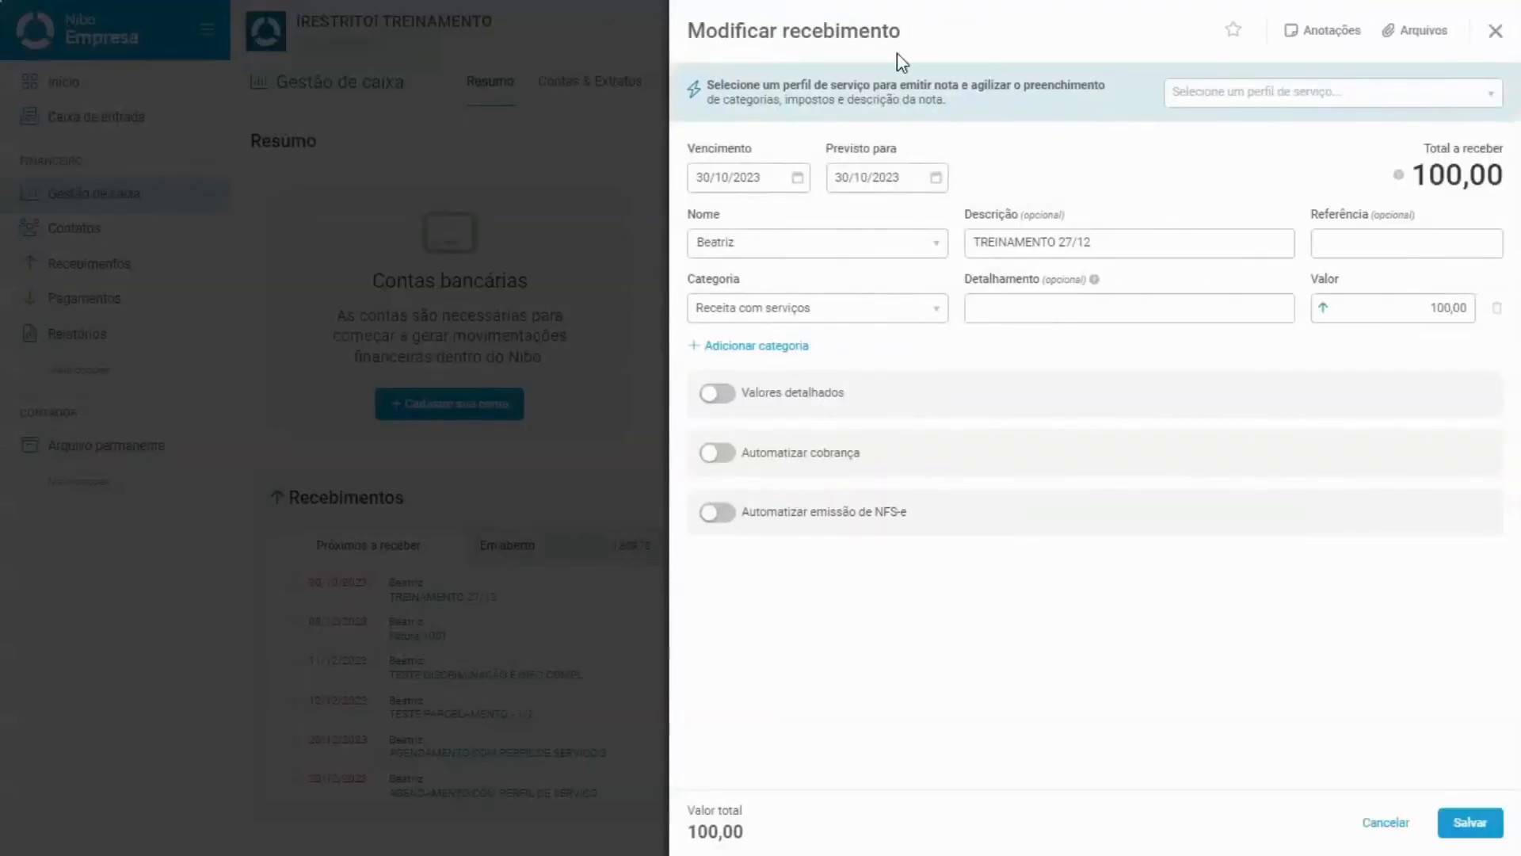
left_click(1259, 97)
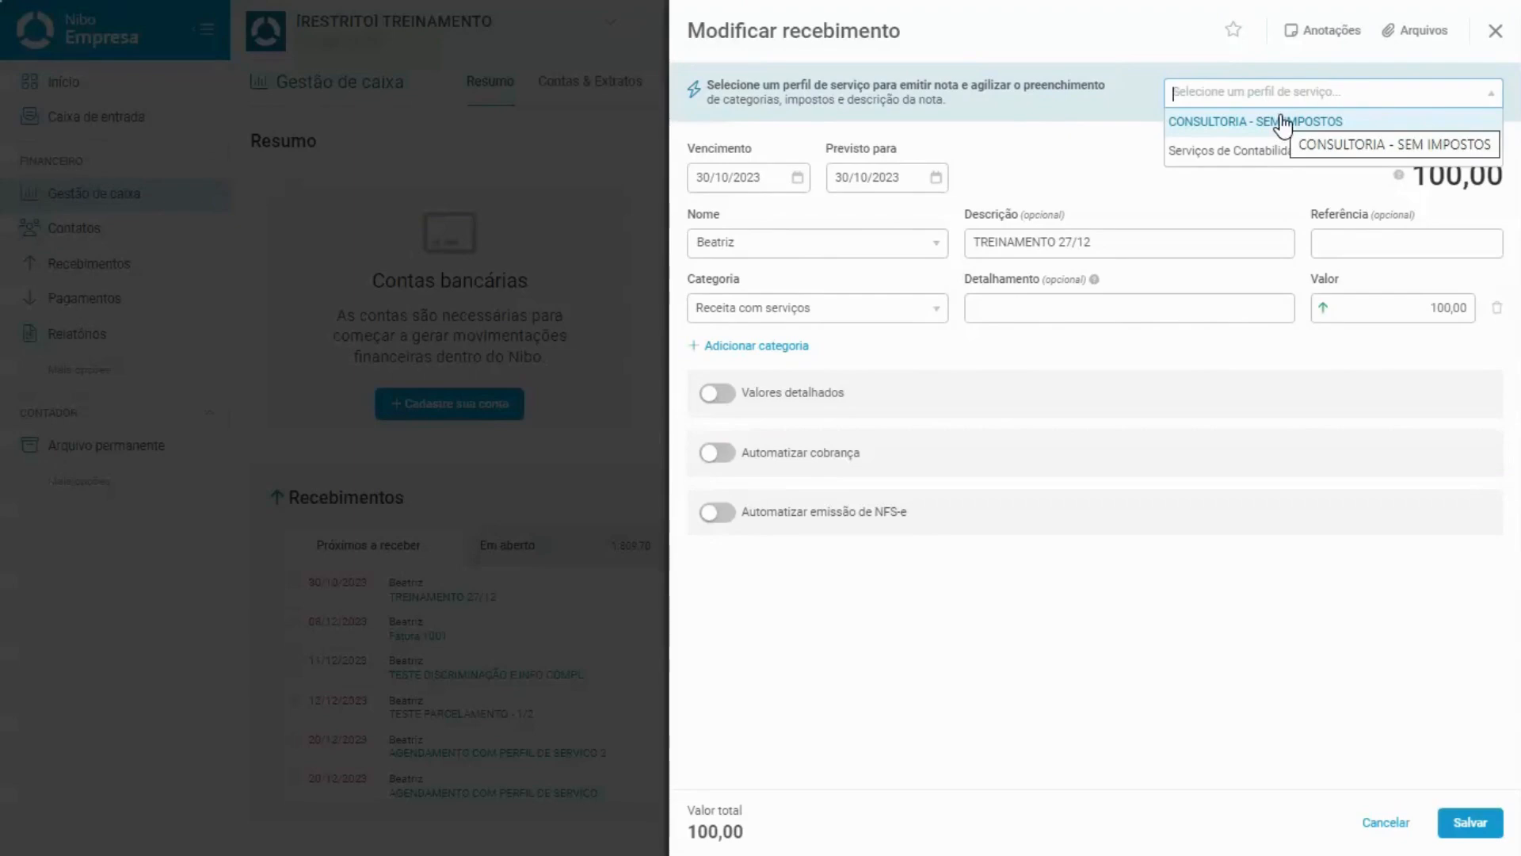
left_click(1284, 123)
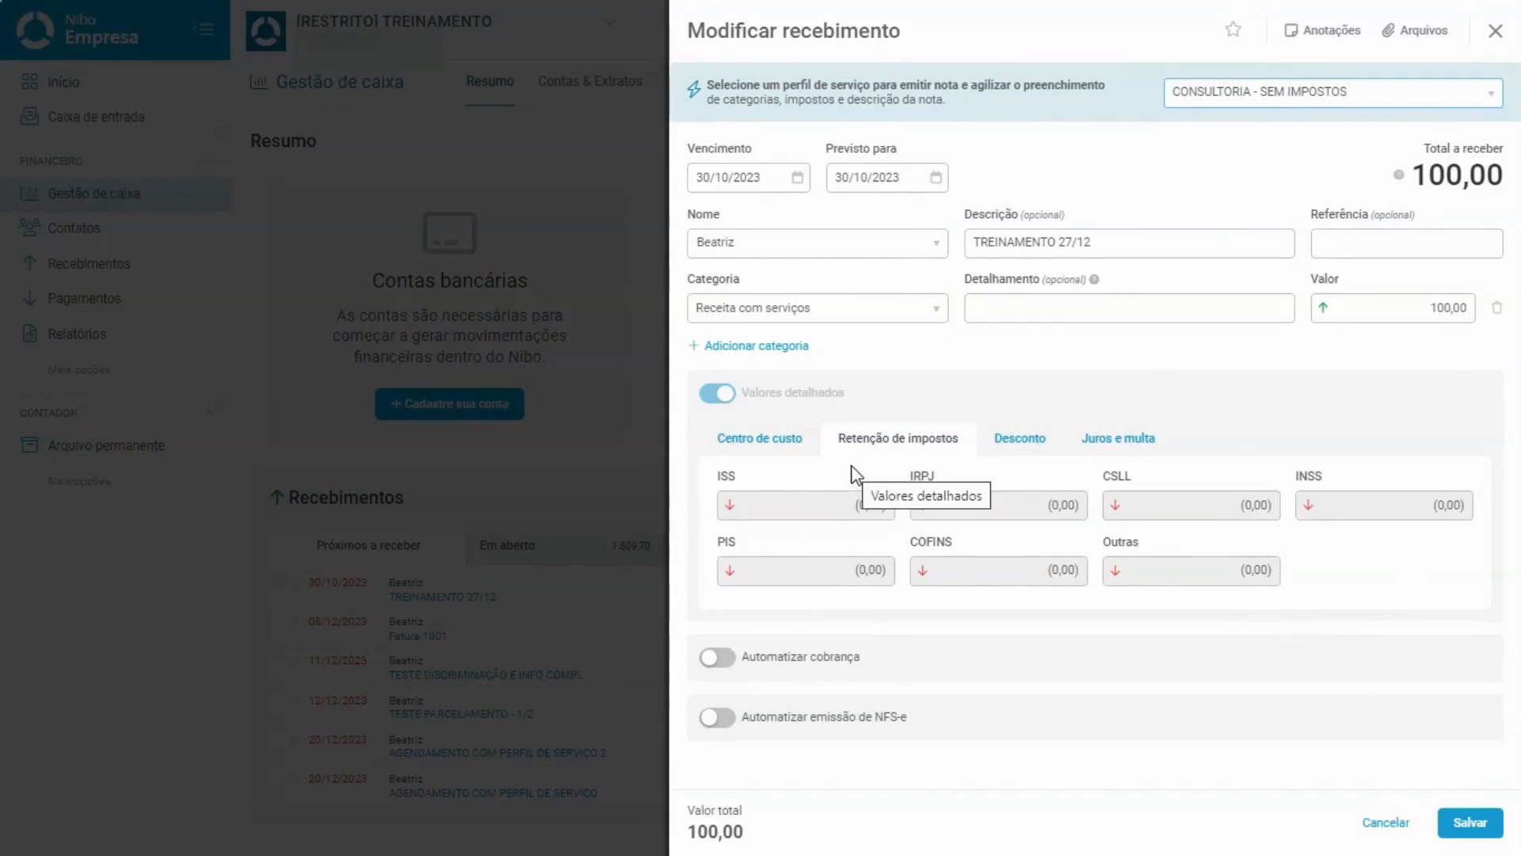
mouse_move(801, 407)
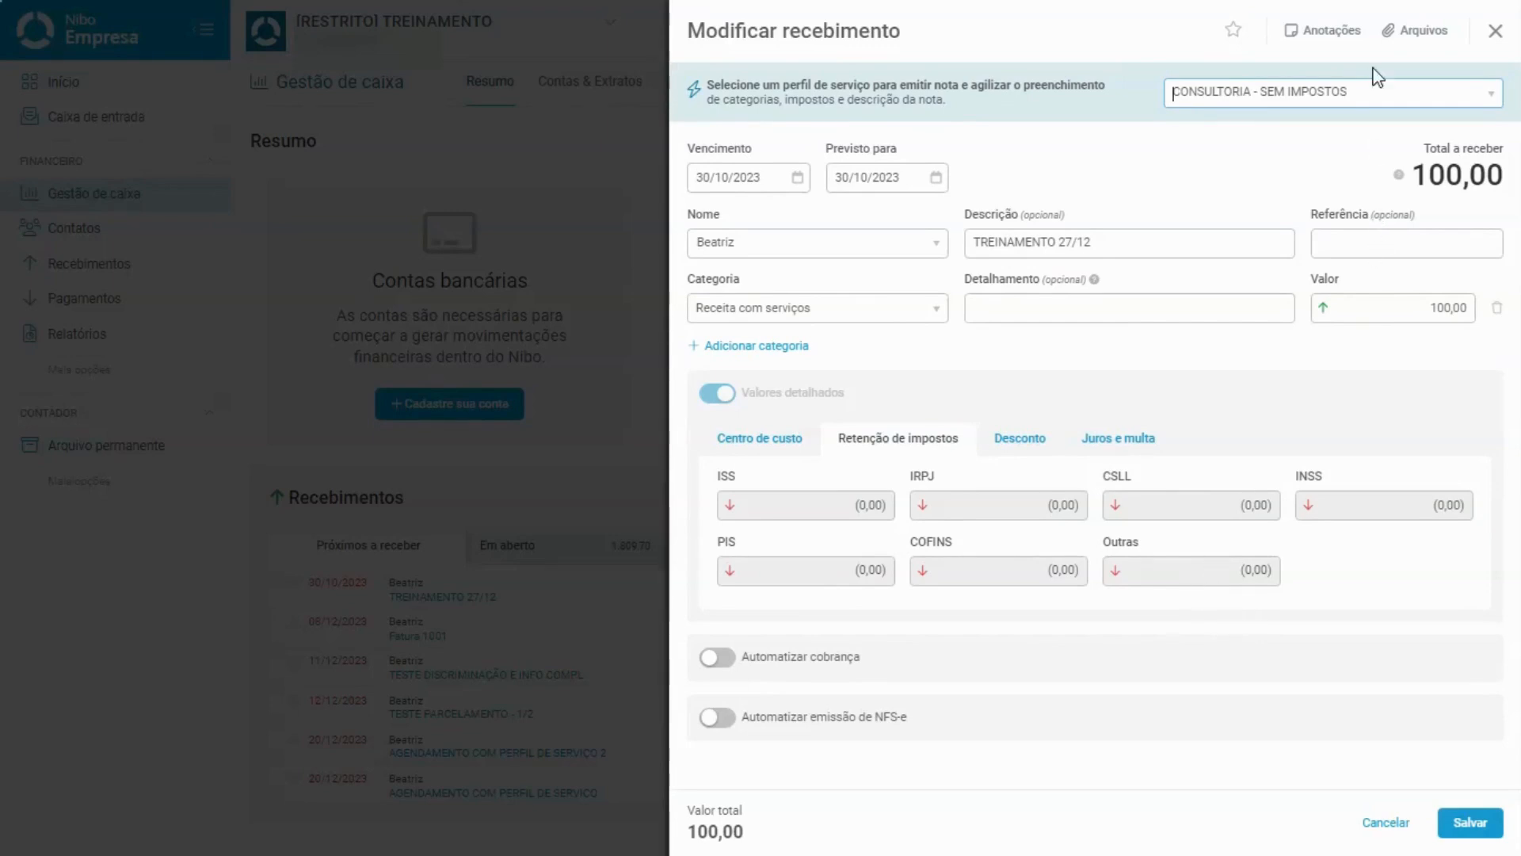
Save the receipt and review its Discriminação do serviço and Informações complementares fields.
left_click(1470, 824)
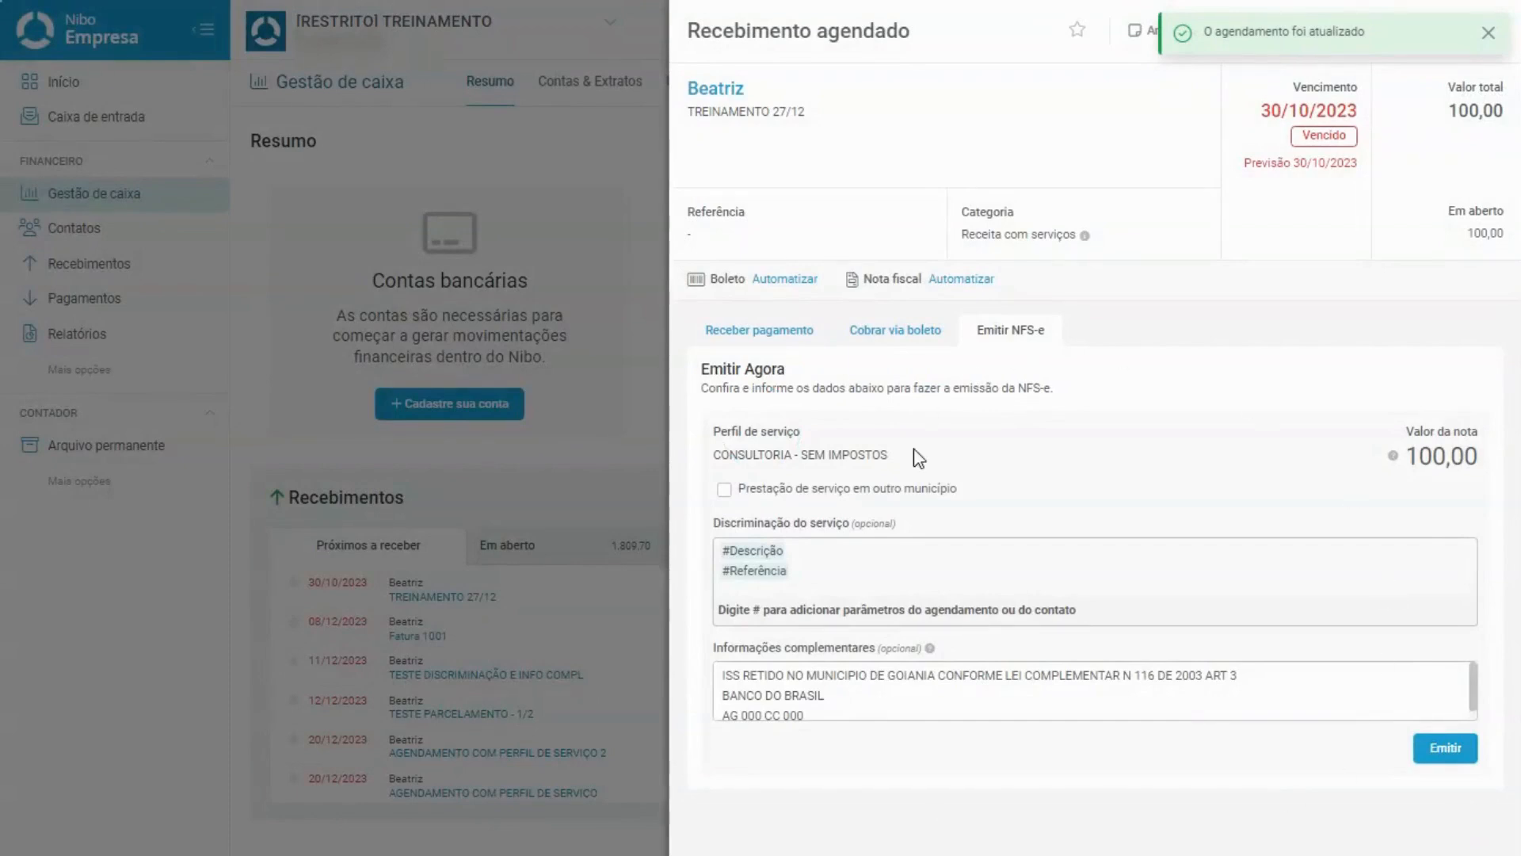
left_click(798, 432)
left_click(824, 555)
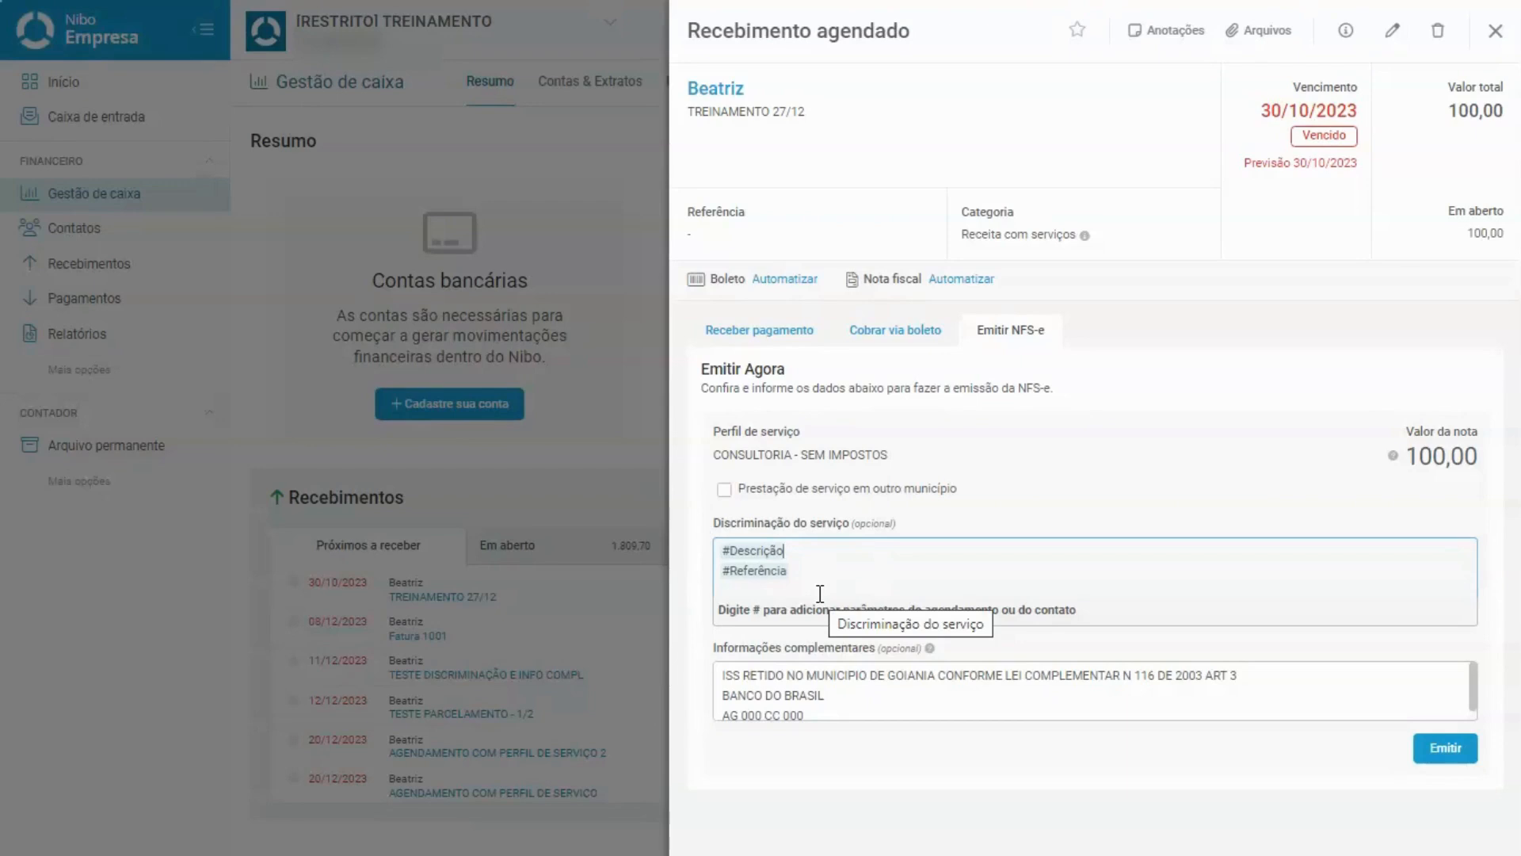
left_click_drag(752, 675, 841, 710)
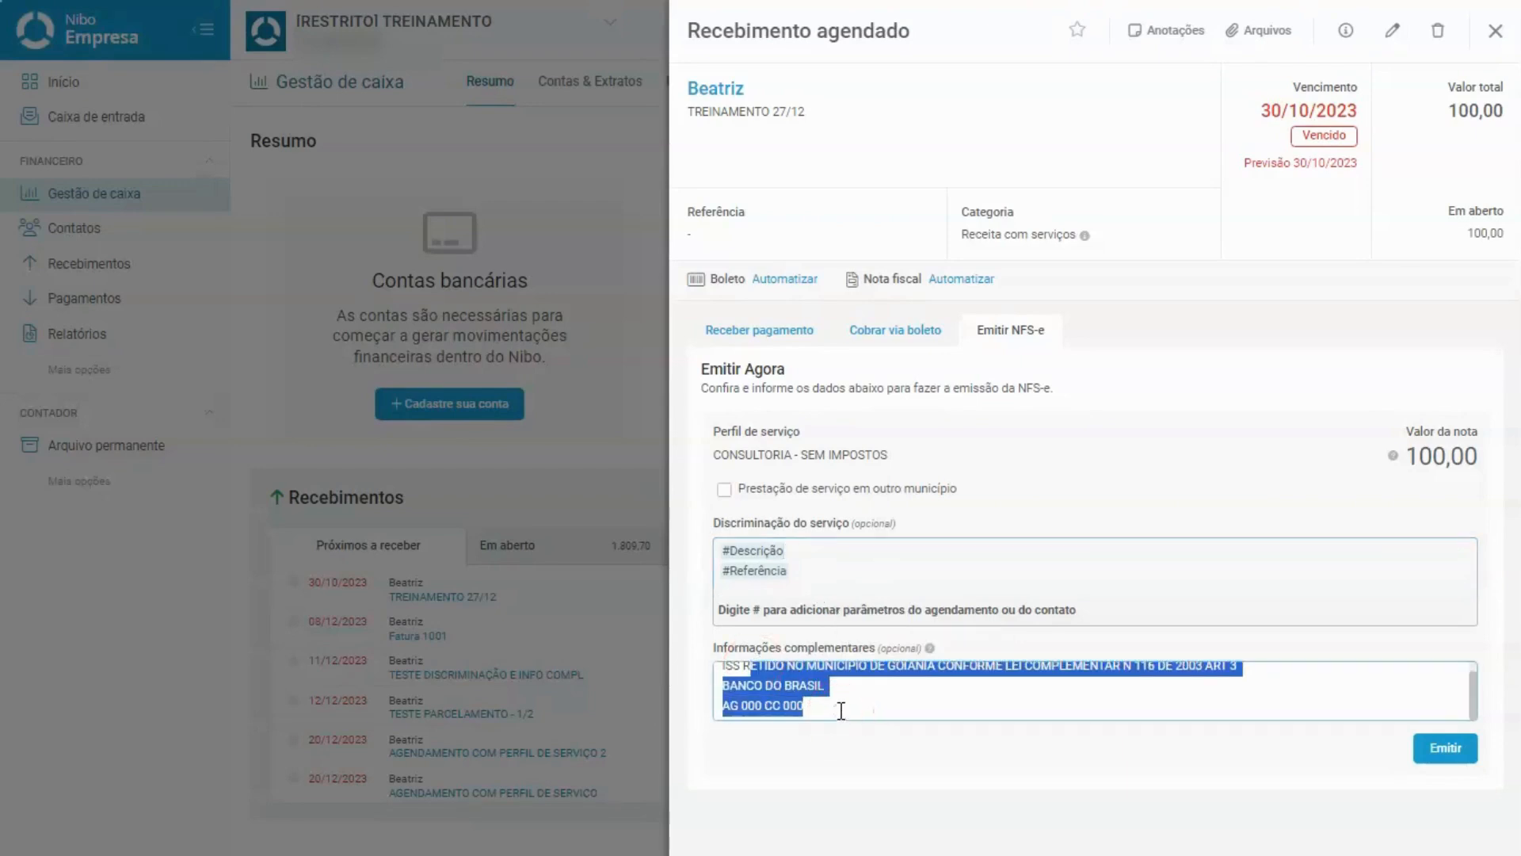
left_click(840, 708)
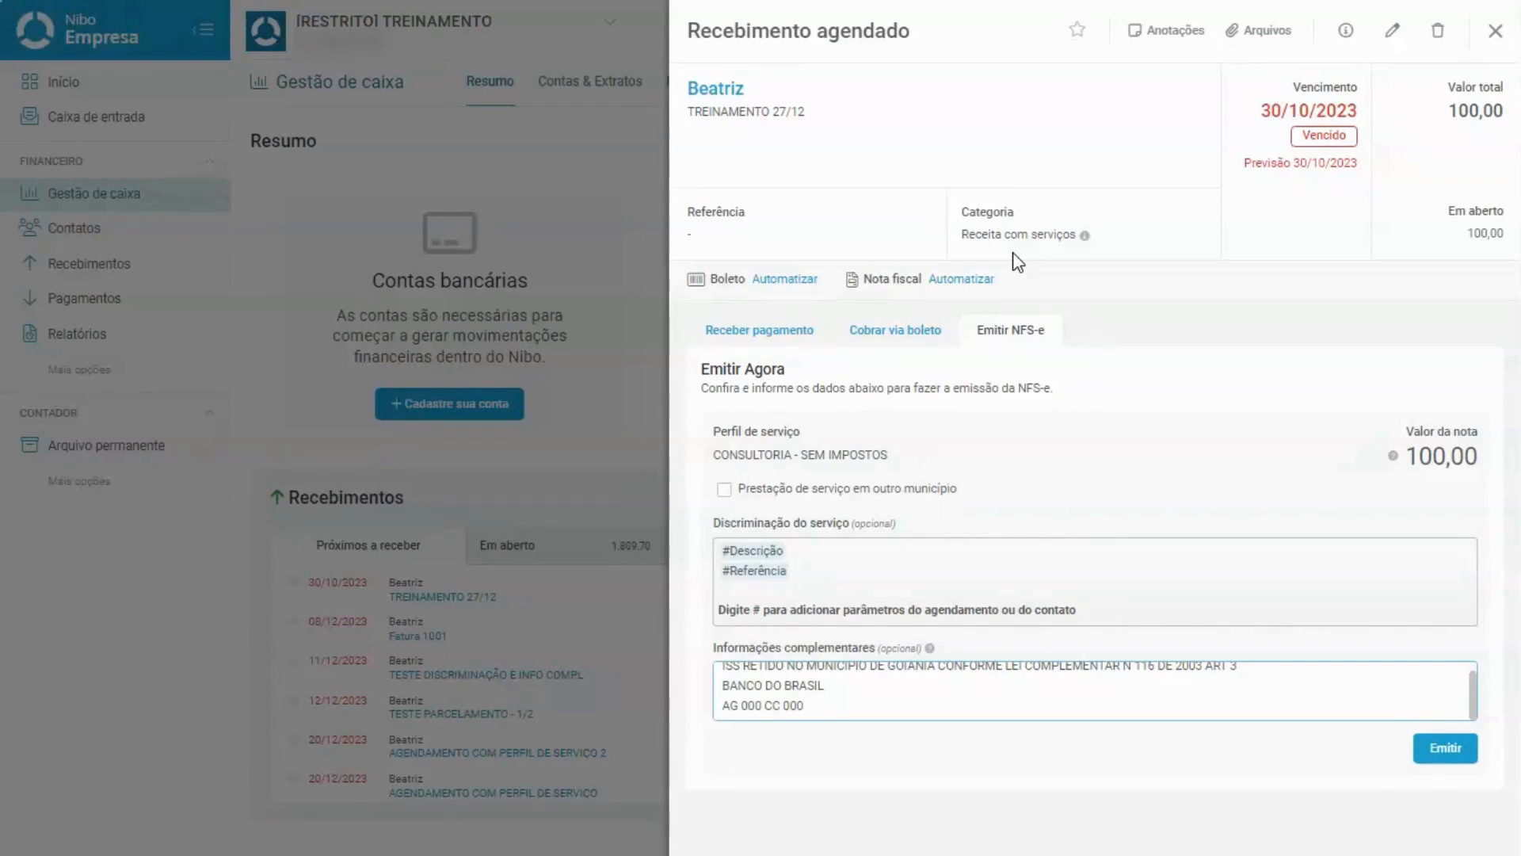
left_click(805, 220)
left_click(930, 257)
left_click(928, 267)
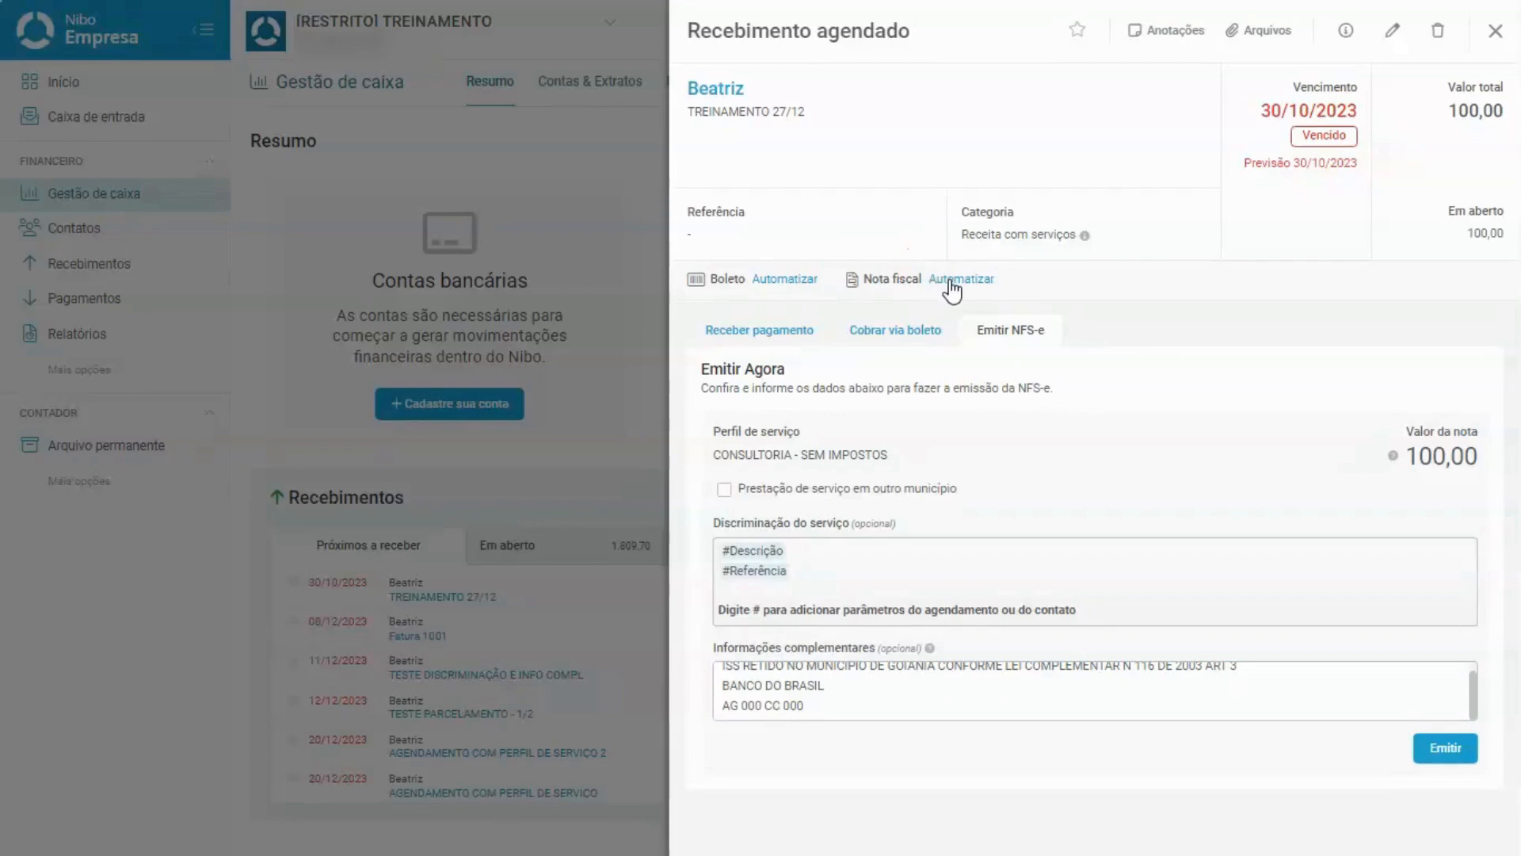
Switch on Automatizar emissão de NFS-e for the receipt, defaulting to Quando o pagamento for confirmado.
left_click(951, 280)
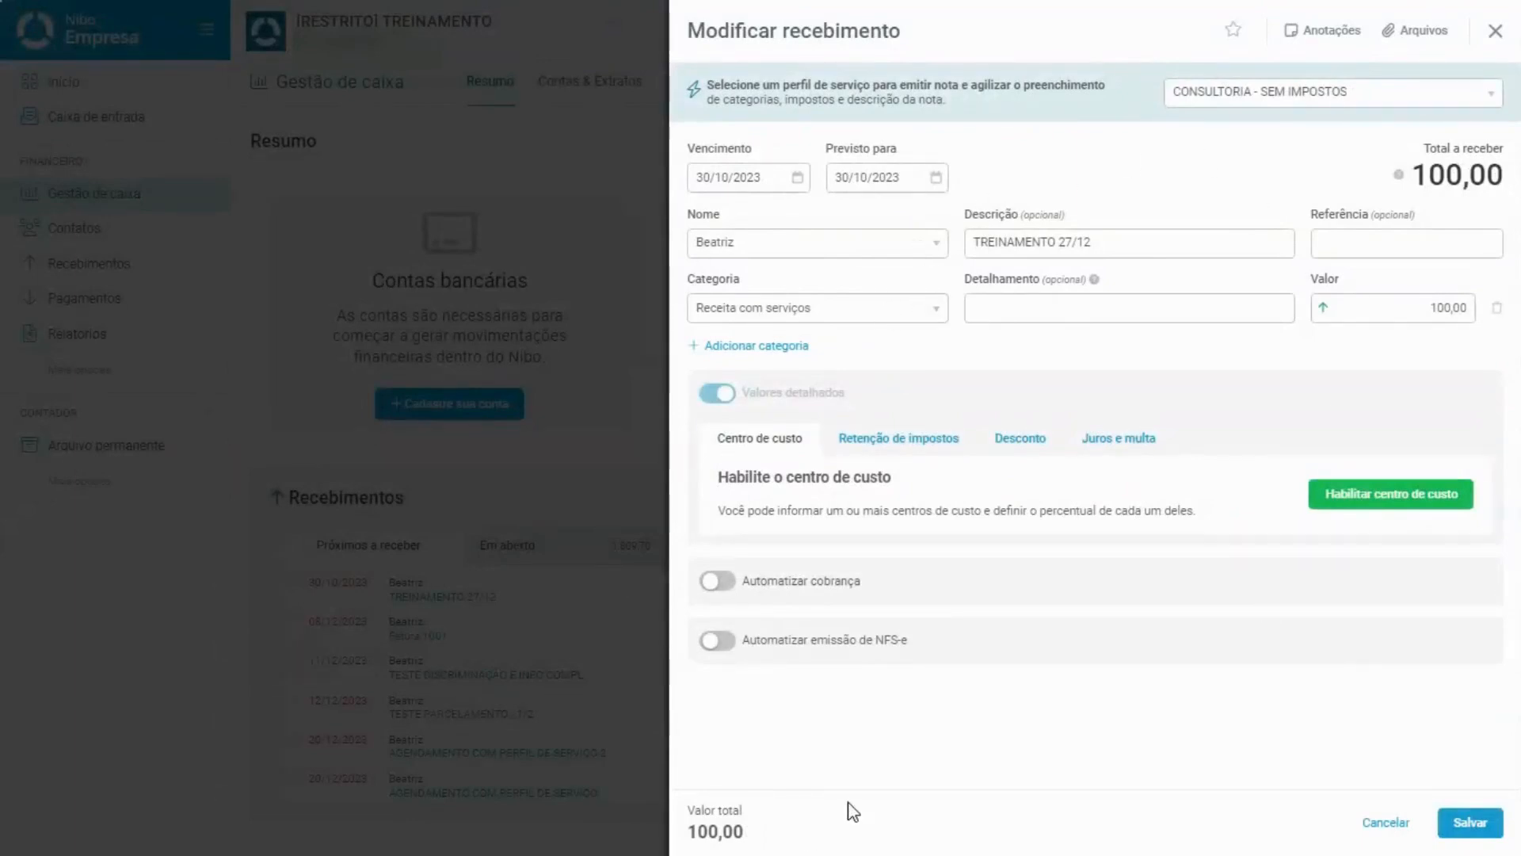
left_click(721, 641)
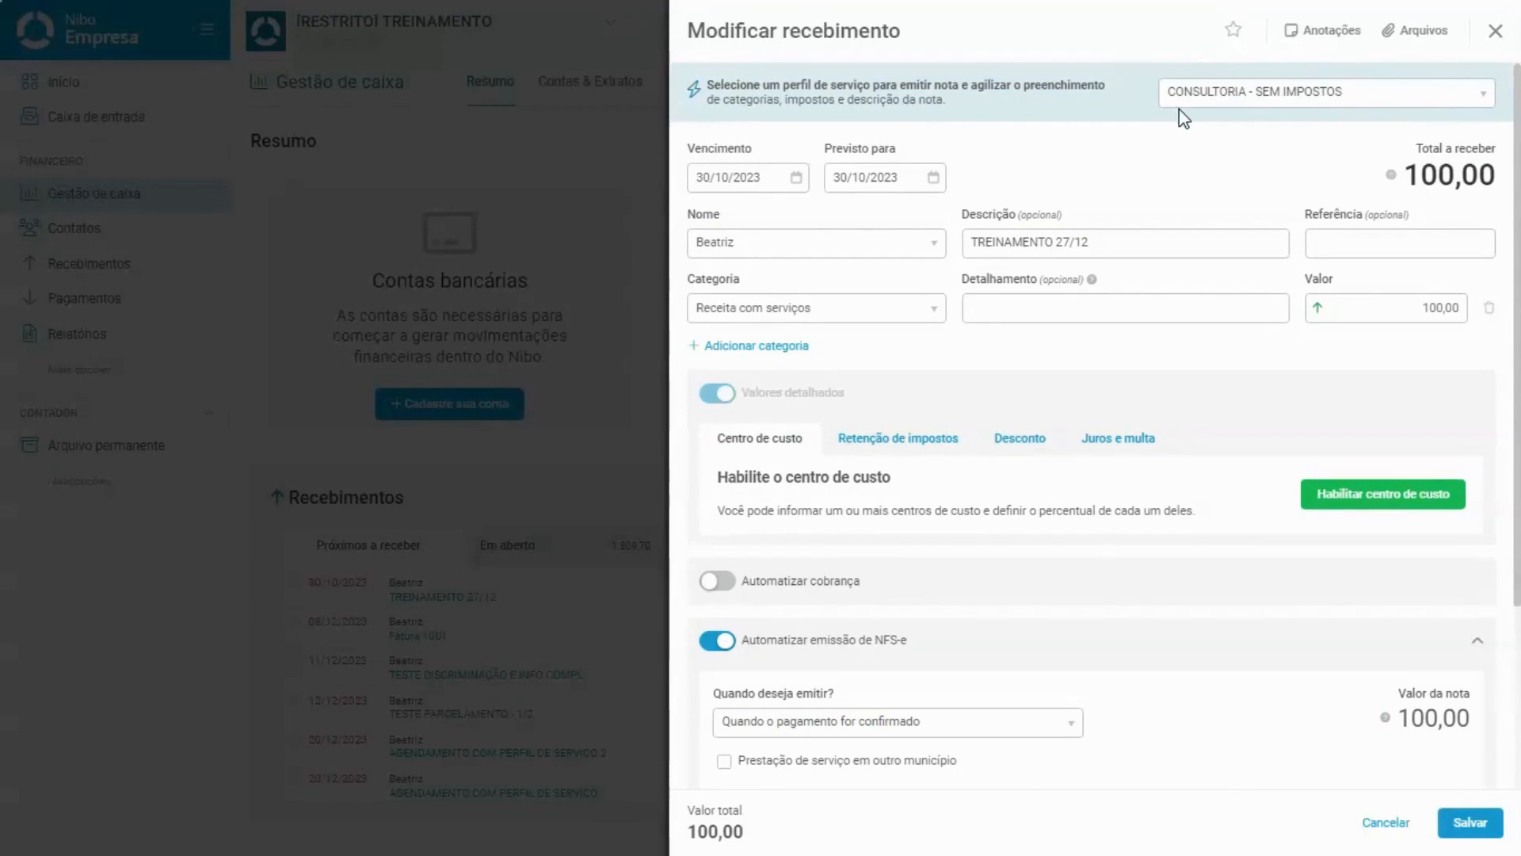
scroll(1179, 108, "down", 1)
scroll(1179, 108, "down", 2)
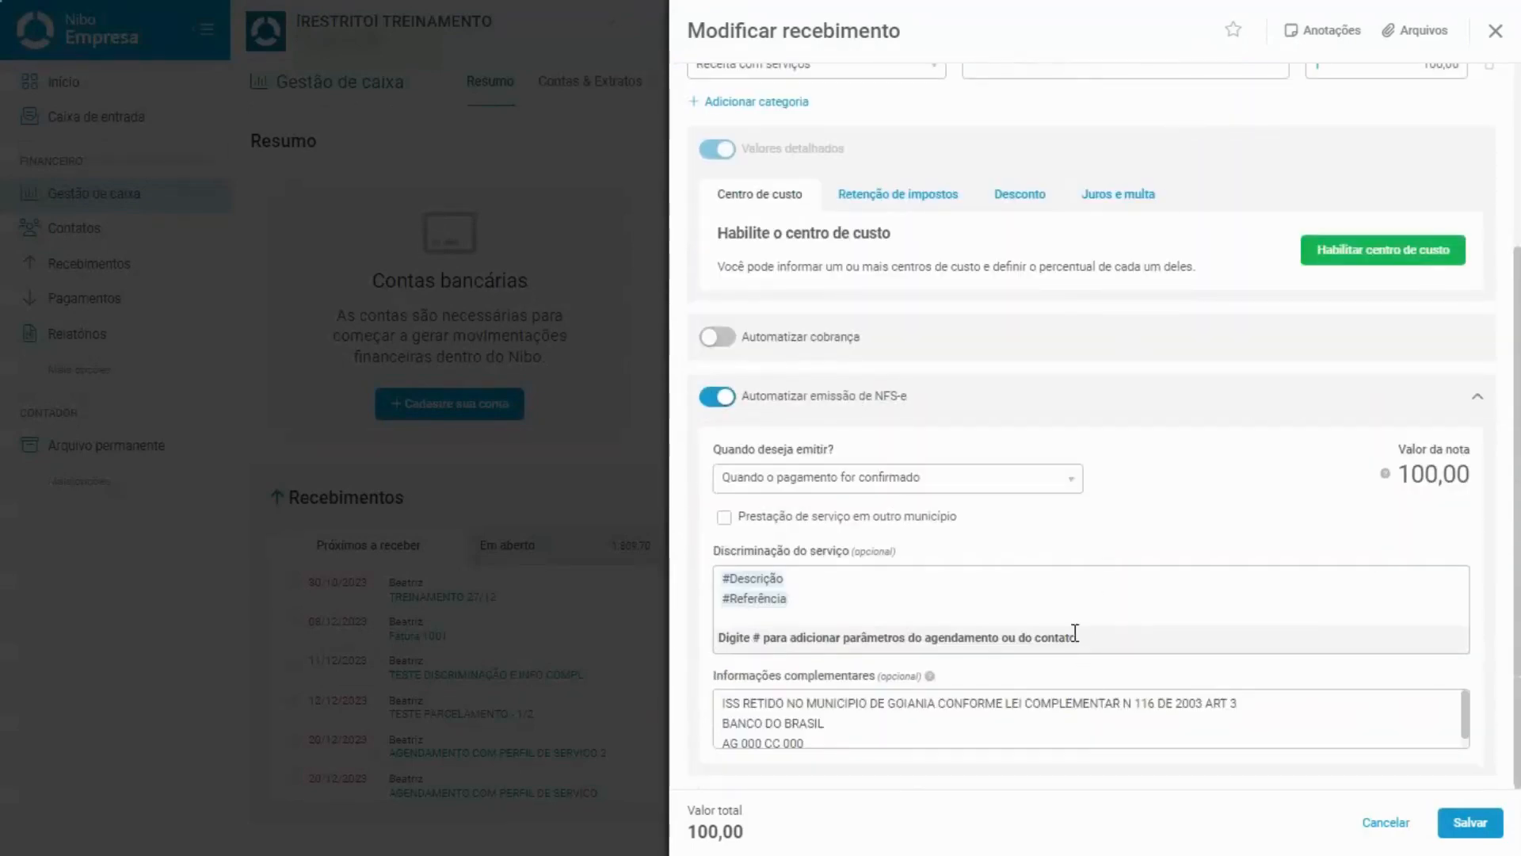
left_click(917, 593)
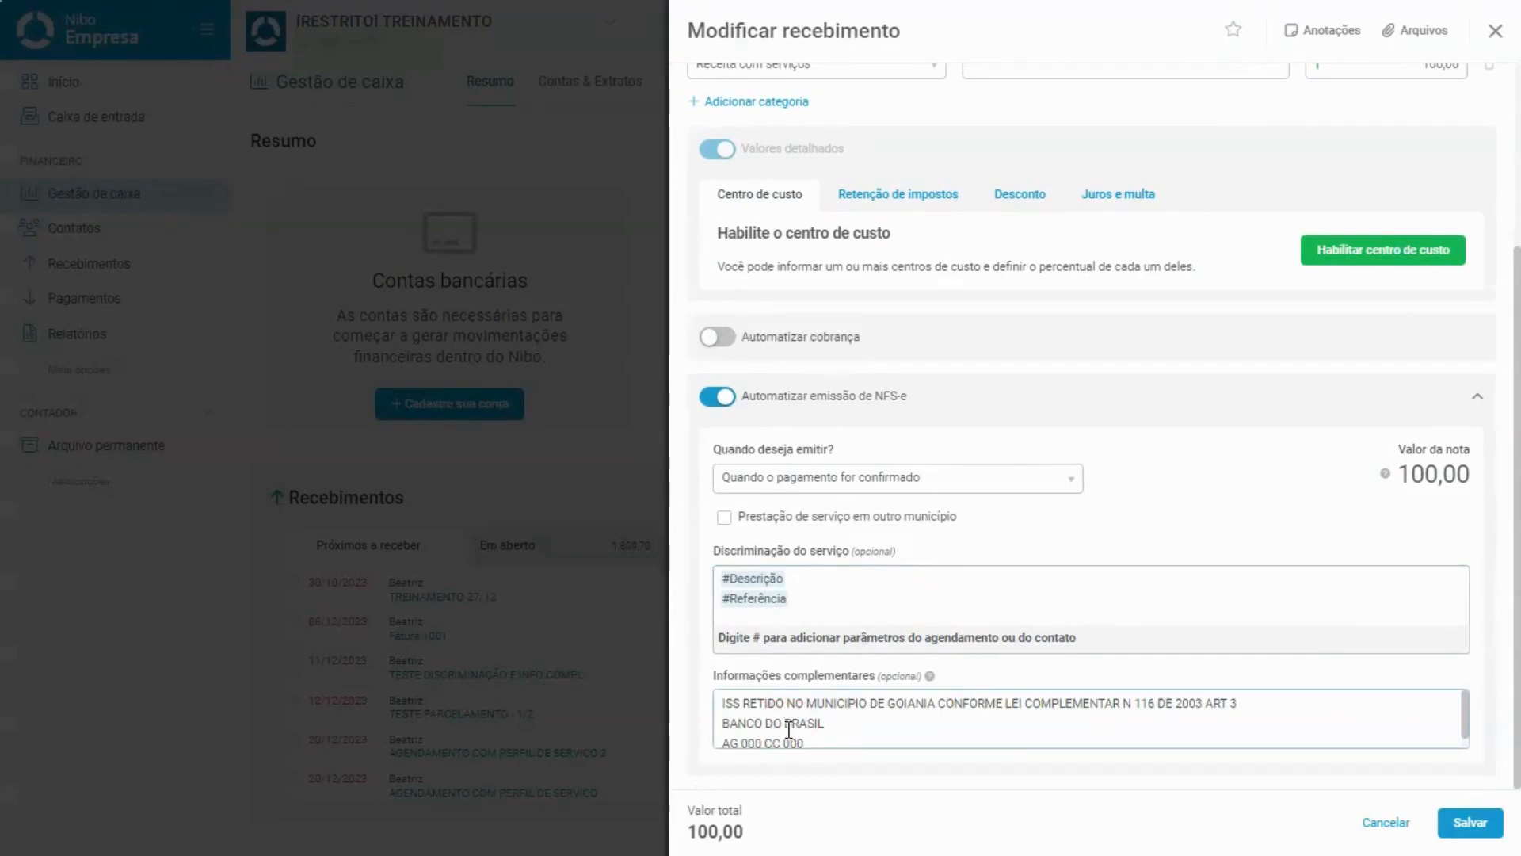
Try the Quando deseja emitir? options, finally choosing Imediatamente (quando o agendamento for criado).
left_click(973, 476)
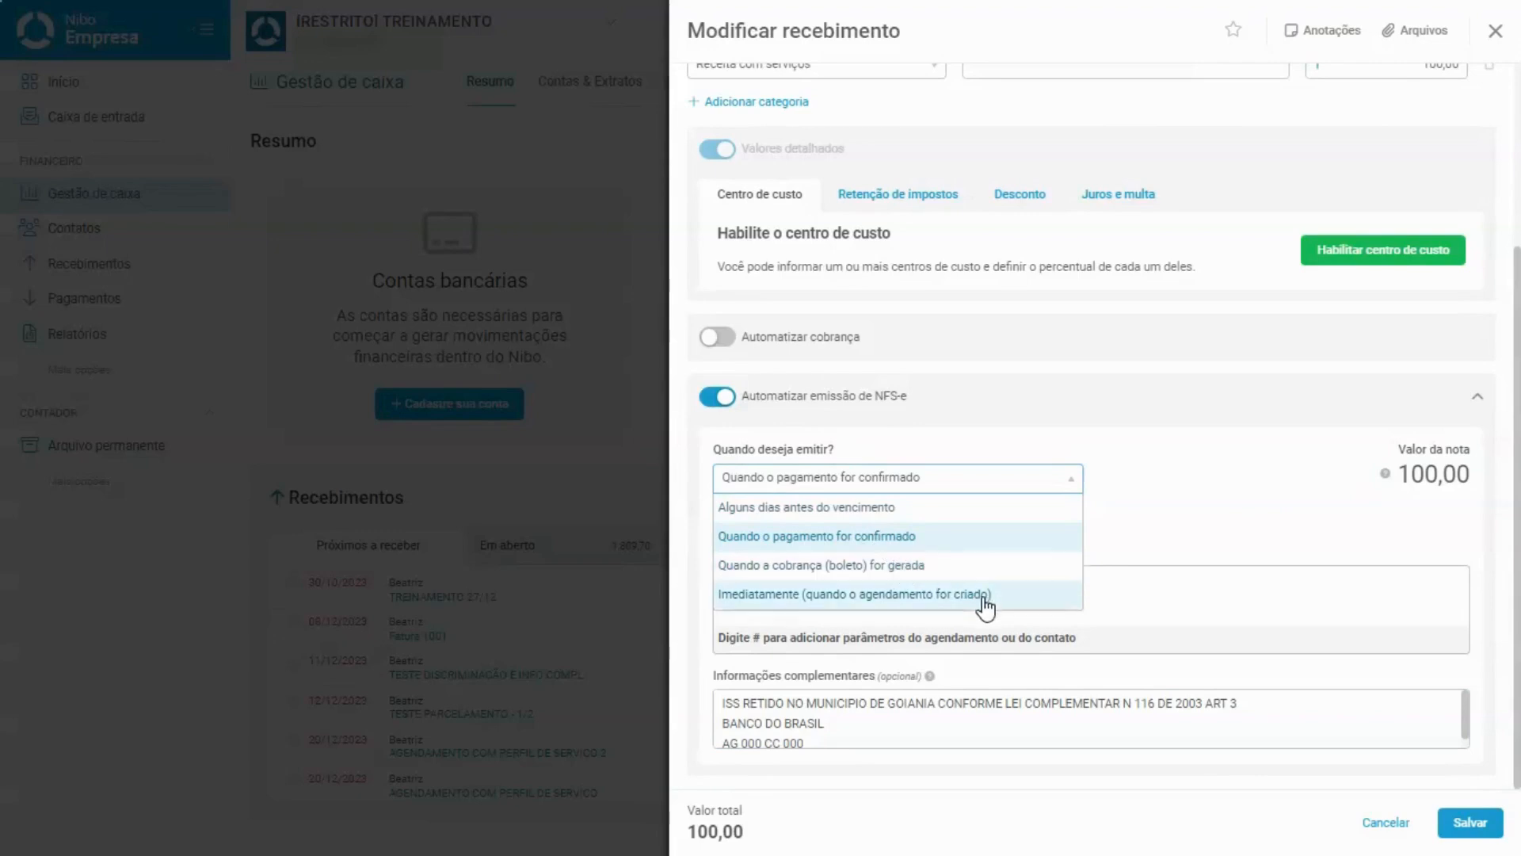
left_click(979, 517)
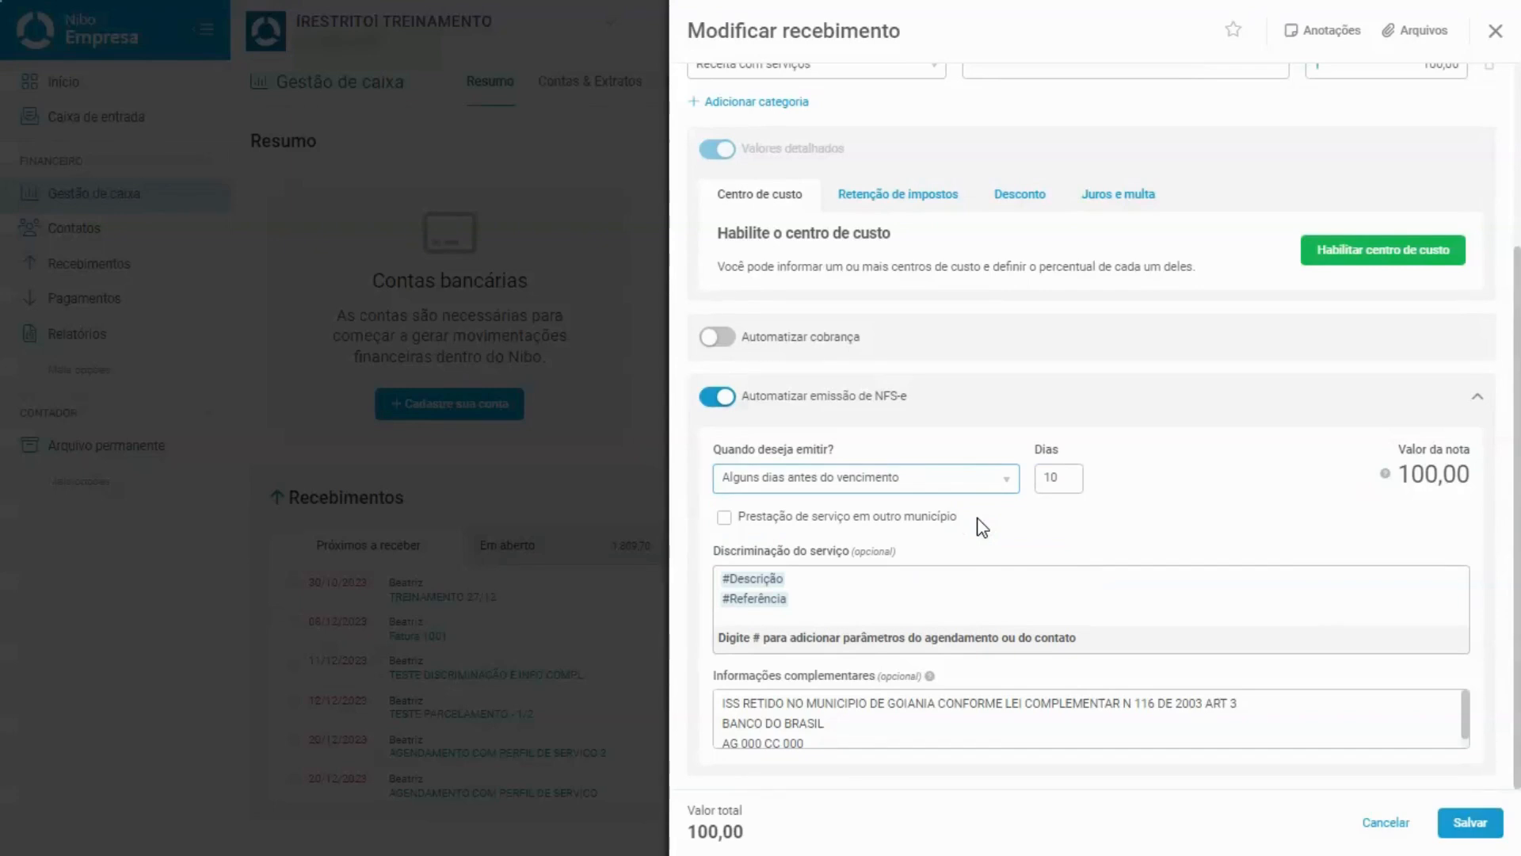
left_click(927, 478)
left_click(913, 537)
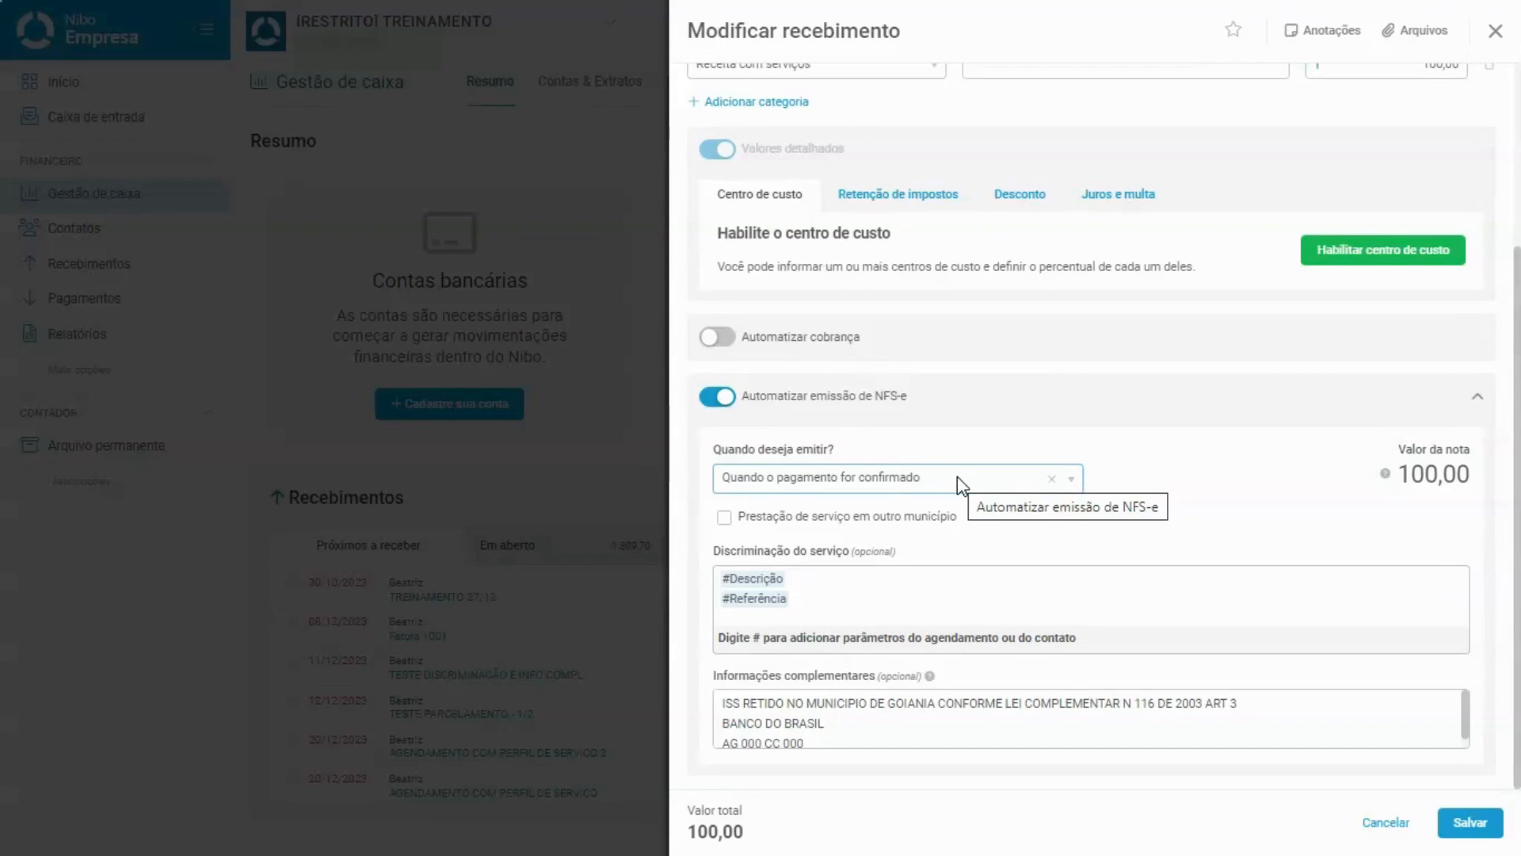
left_click(957, 477)
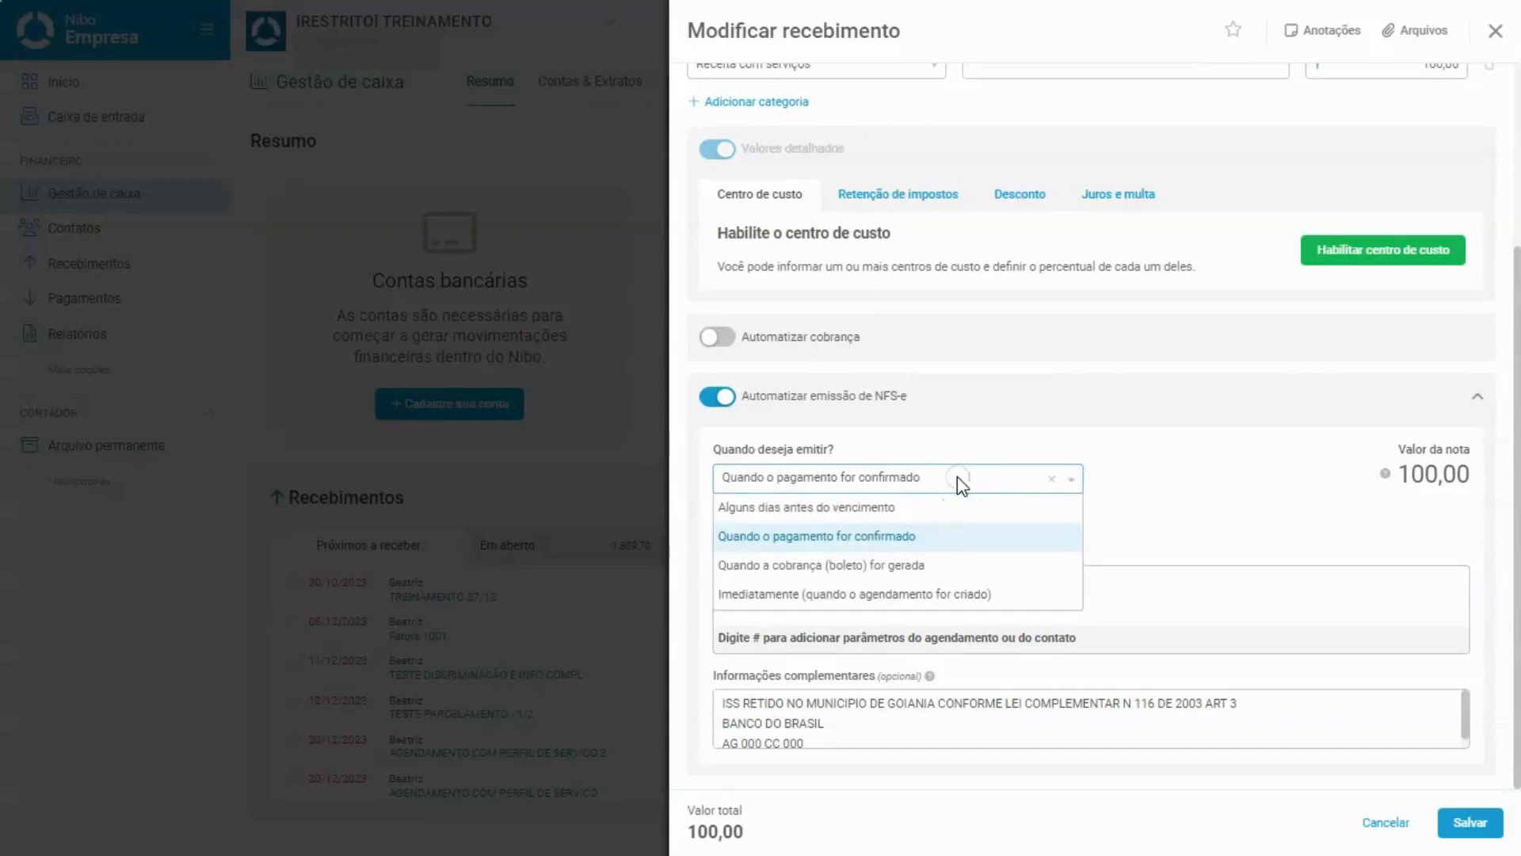
left_click(923, 566)
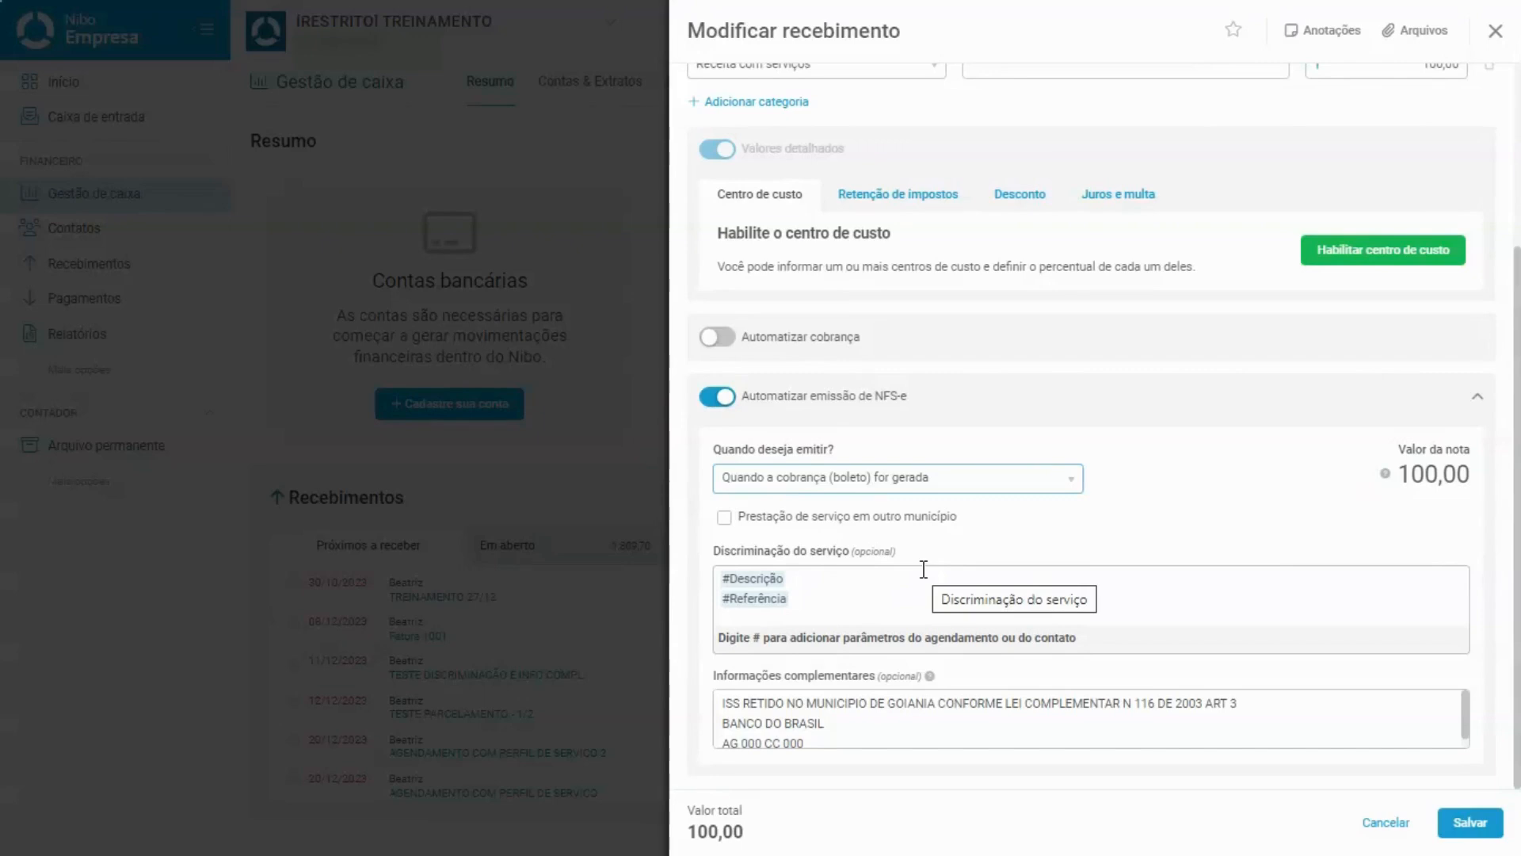
left_click(935, 480)
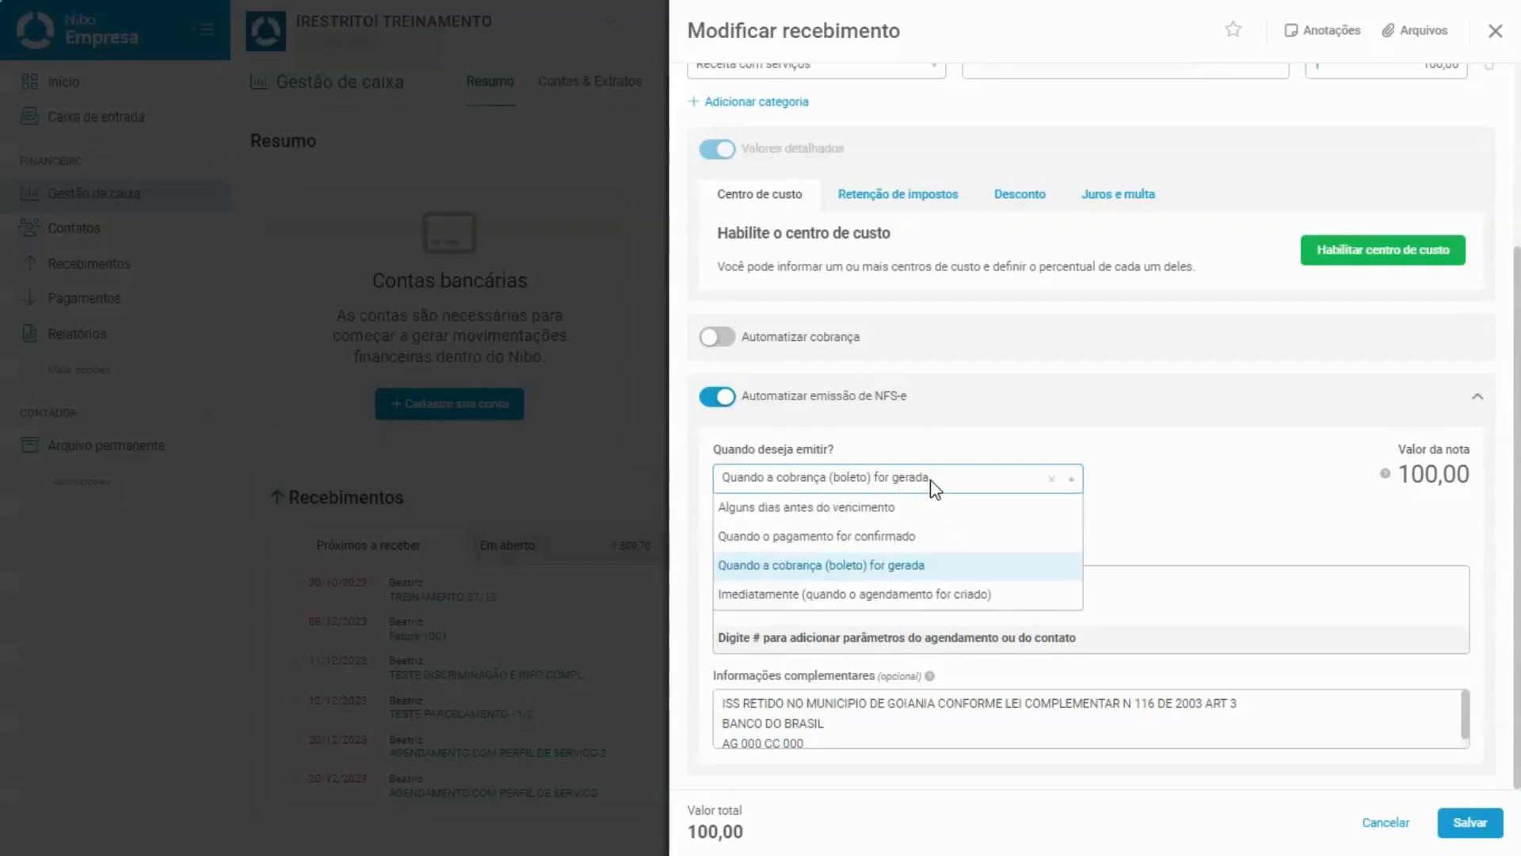
left_click(905, 599)
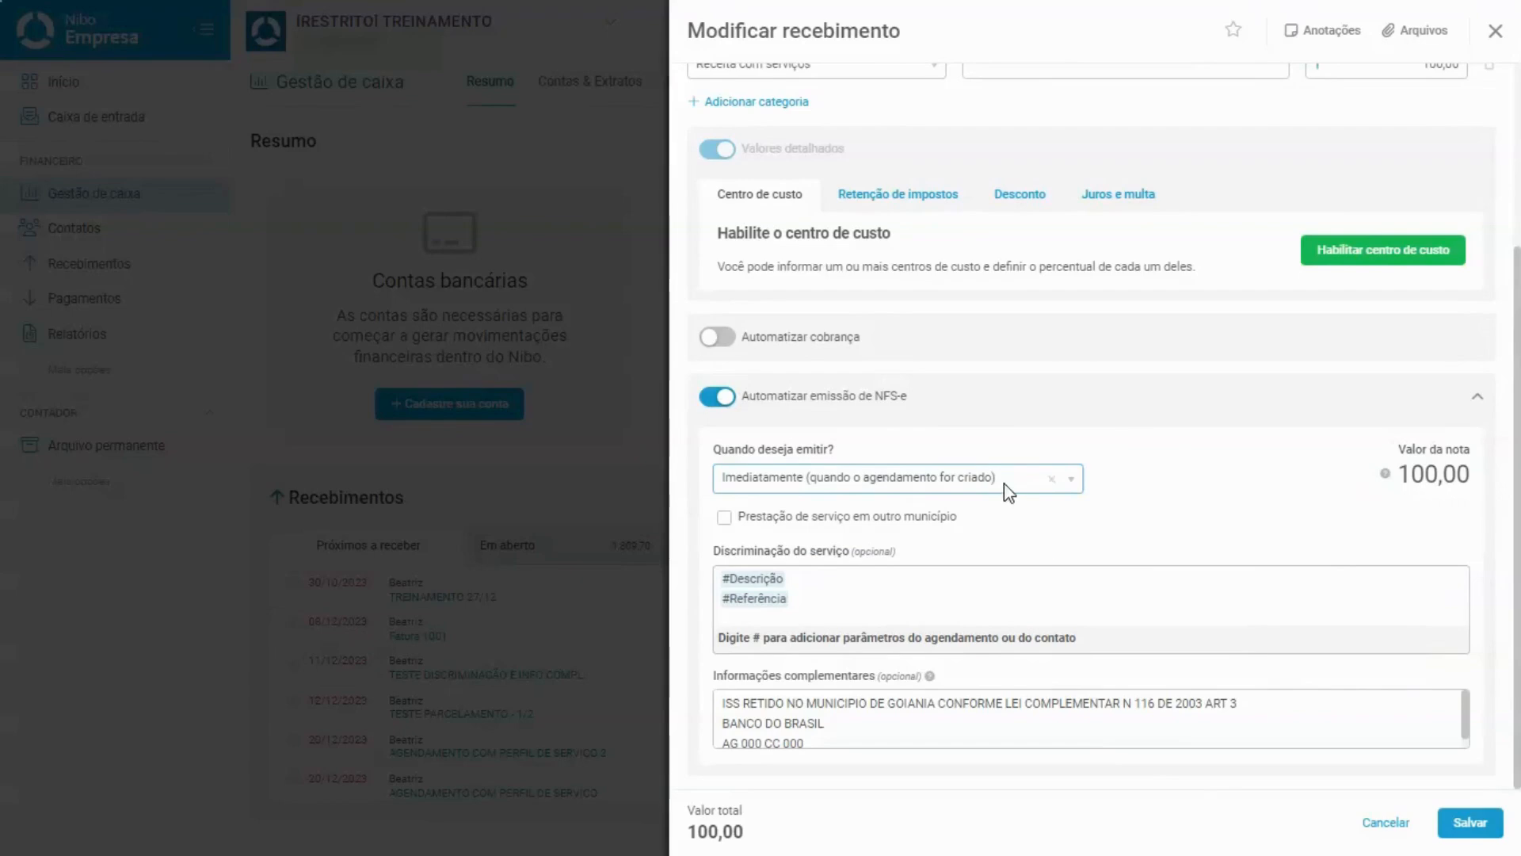
Save the receivable, then check the Emitir NFS-e panel for the Processando status.
left_click(1468, 824)
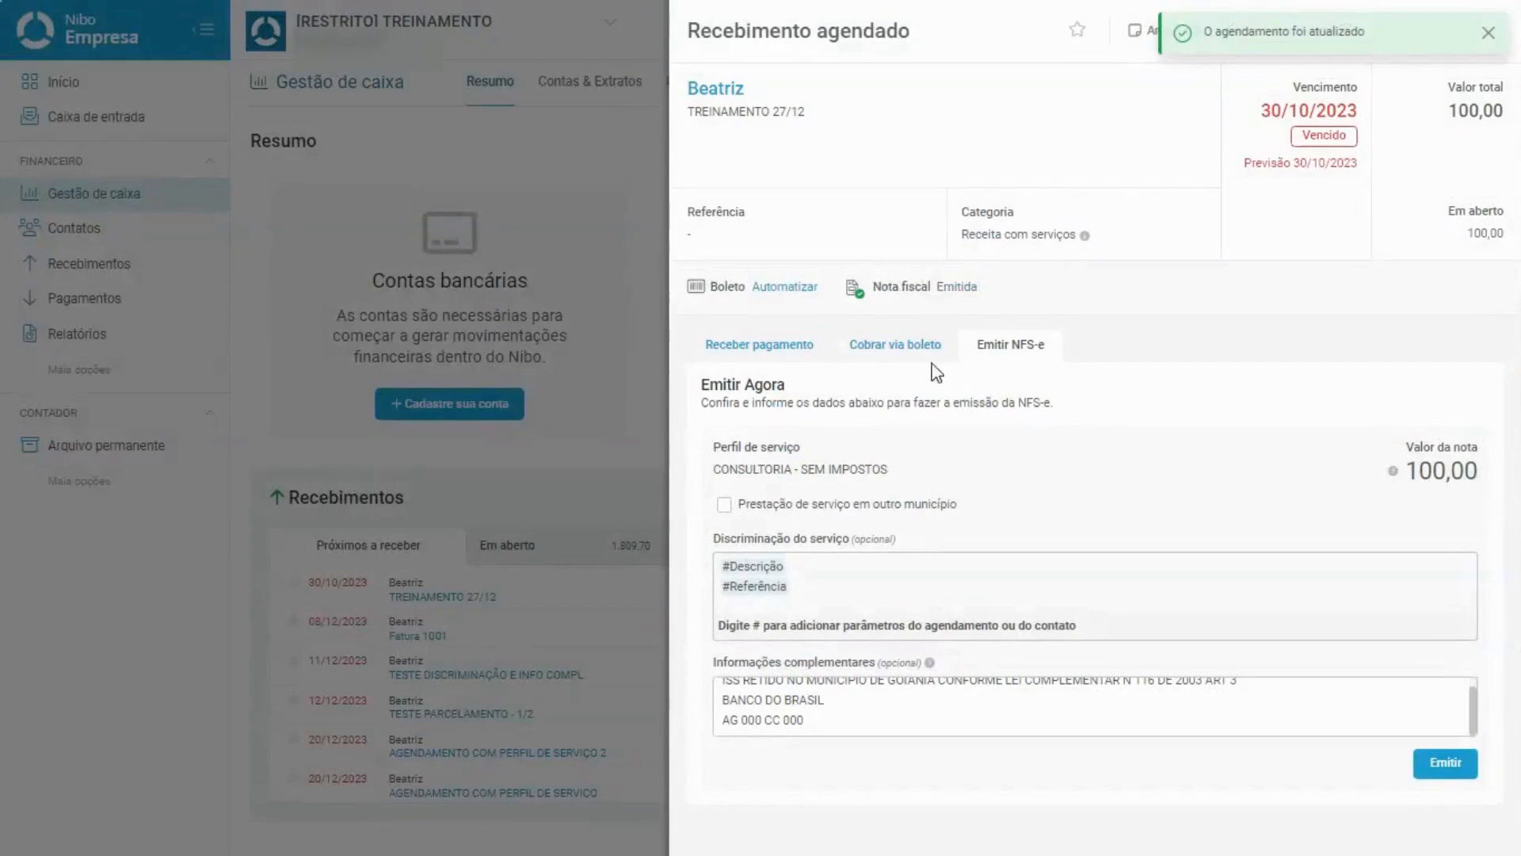
left_click(917, 355)
left_click(1015, 357)
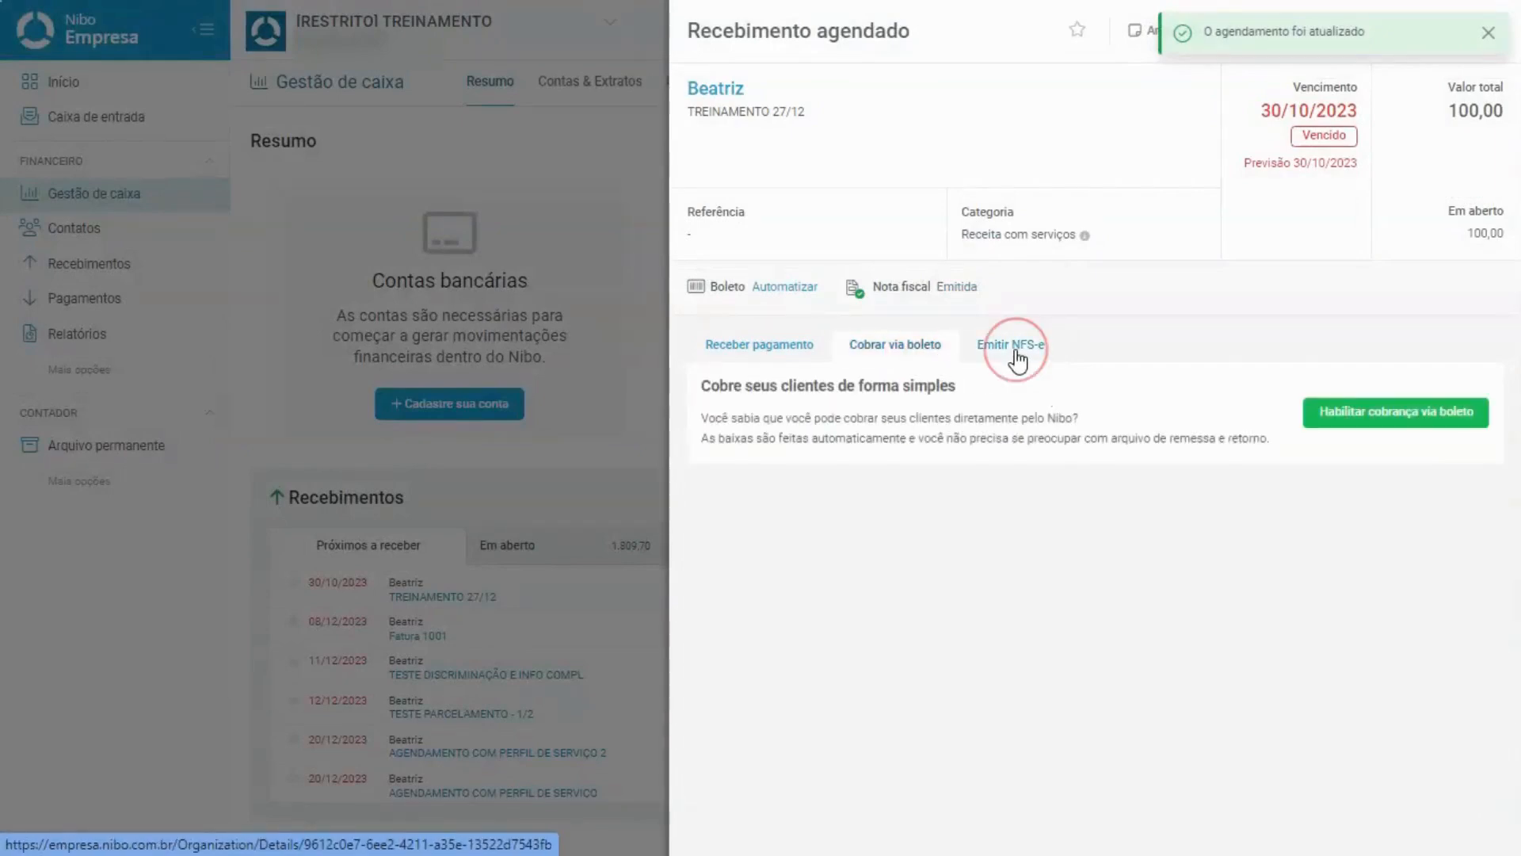
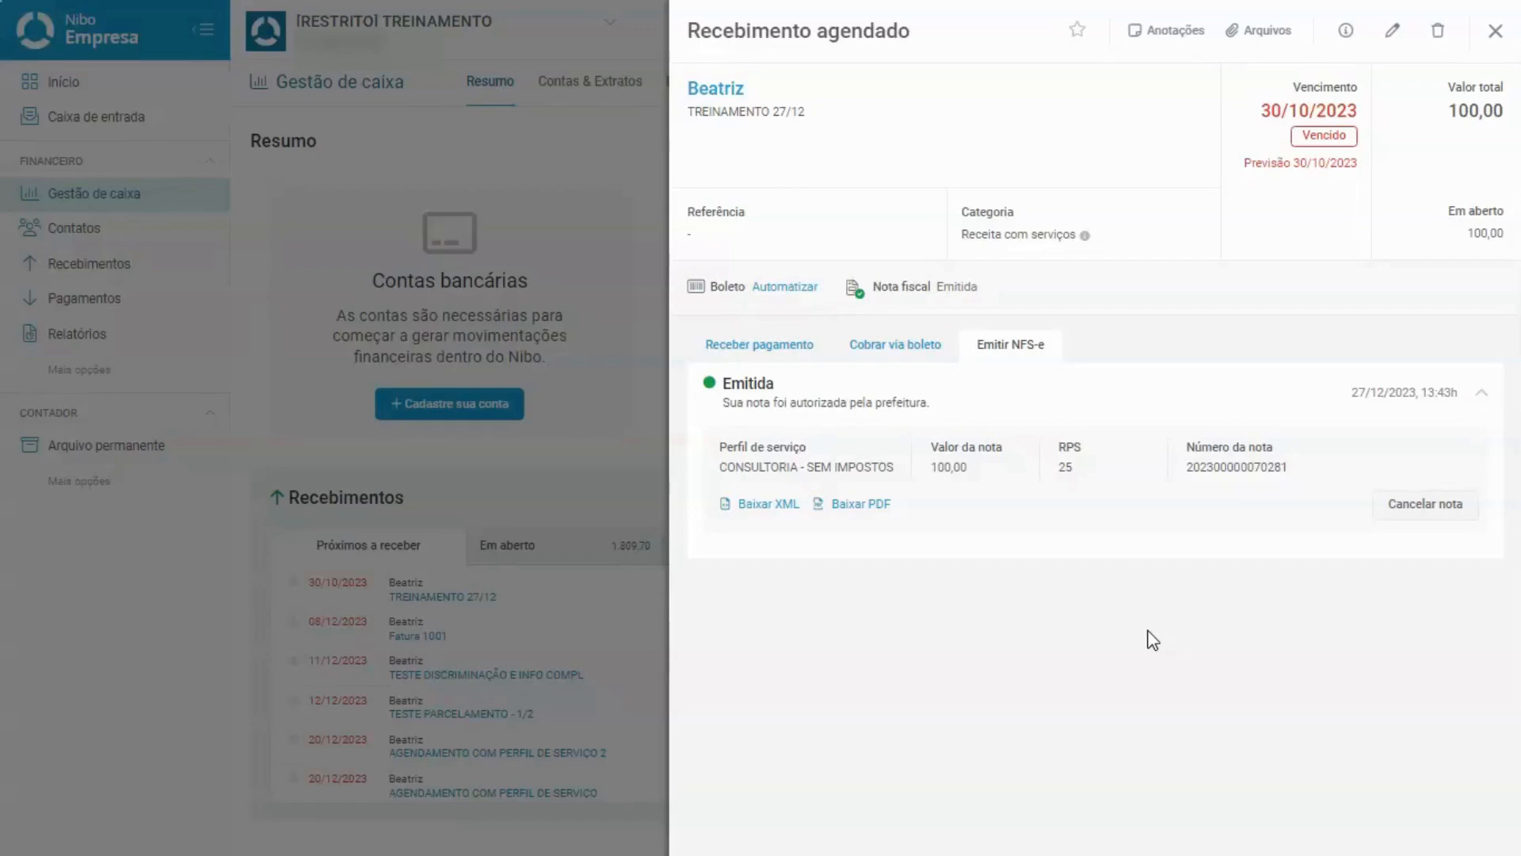
Close the Recebimento agendado panel, whose NFS-e now shows as emitted, returning to Gestão de caixa.
left_click(1493, 41)
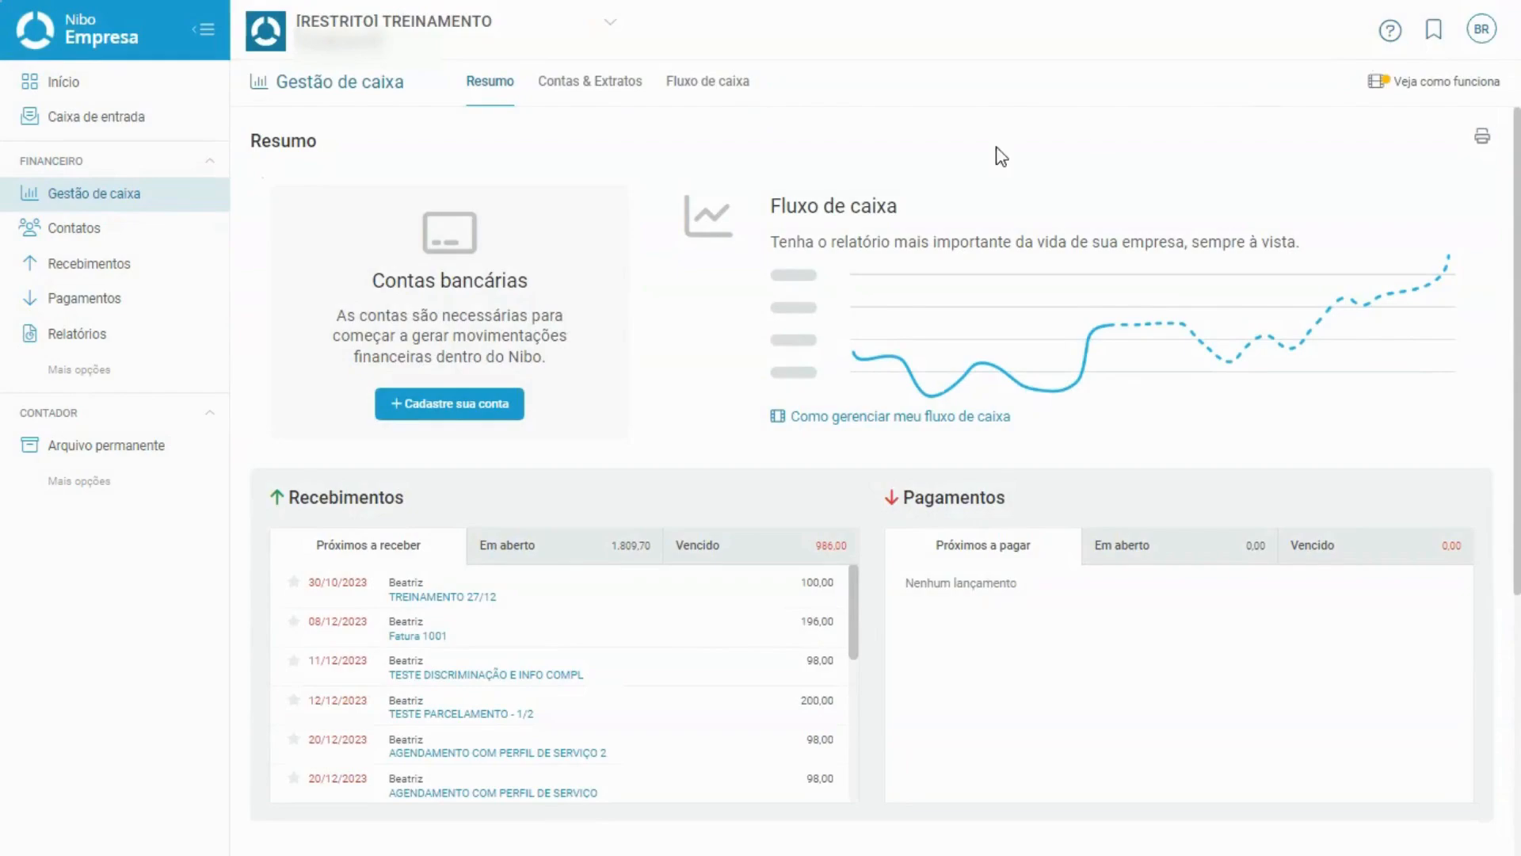
Start a new scheduled receivable under the Serviços de Contabilidade service profile.
mouse_move(118, 273)
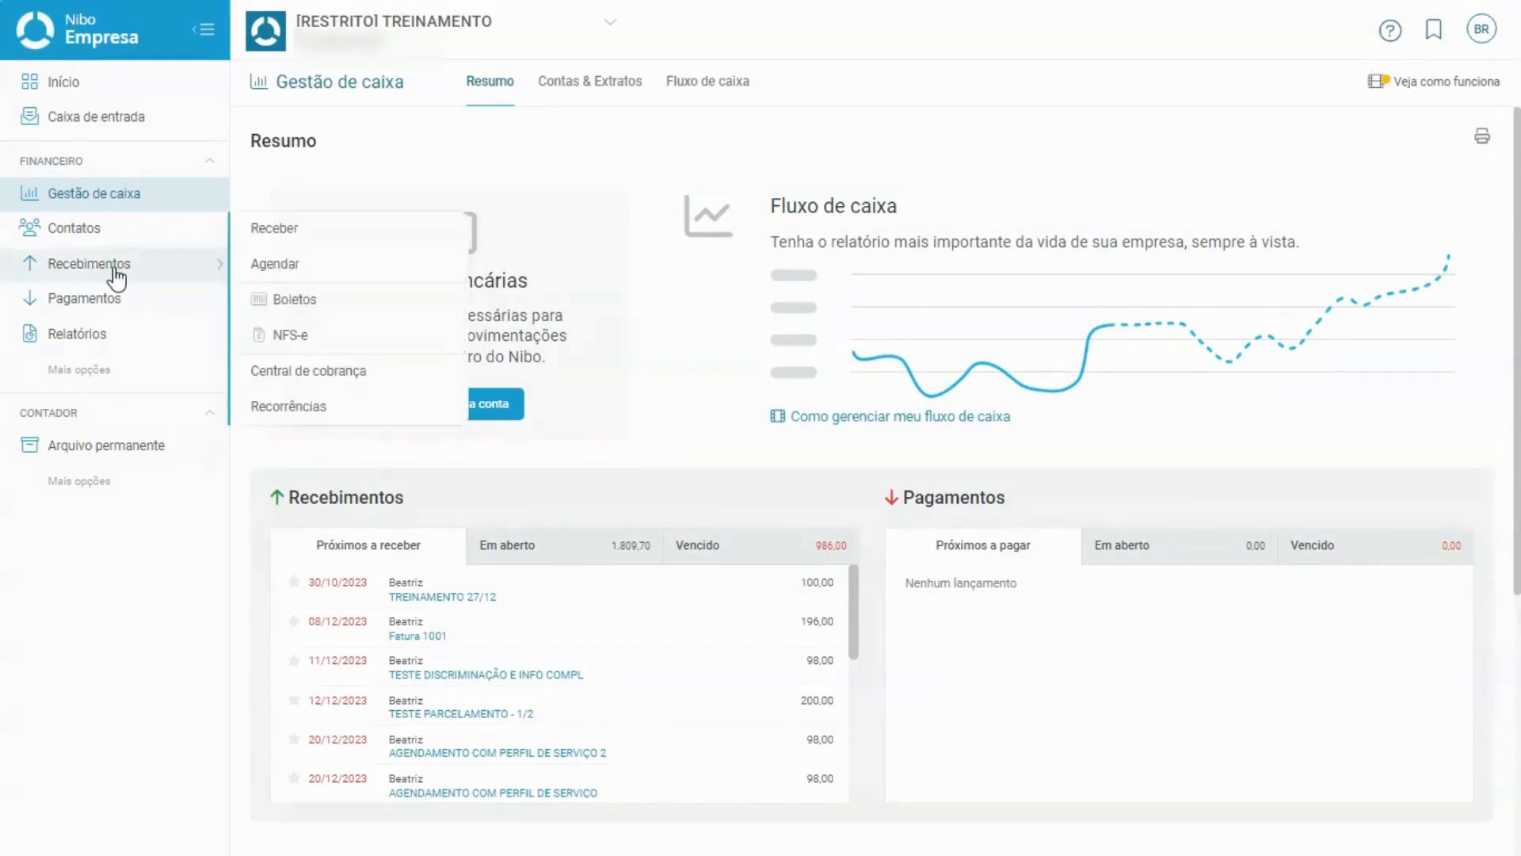
left_click(283, 266)
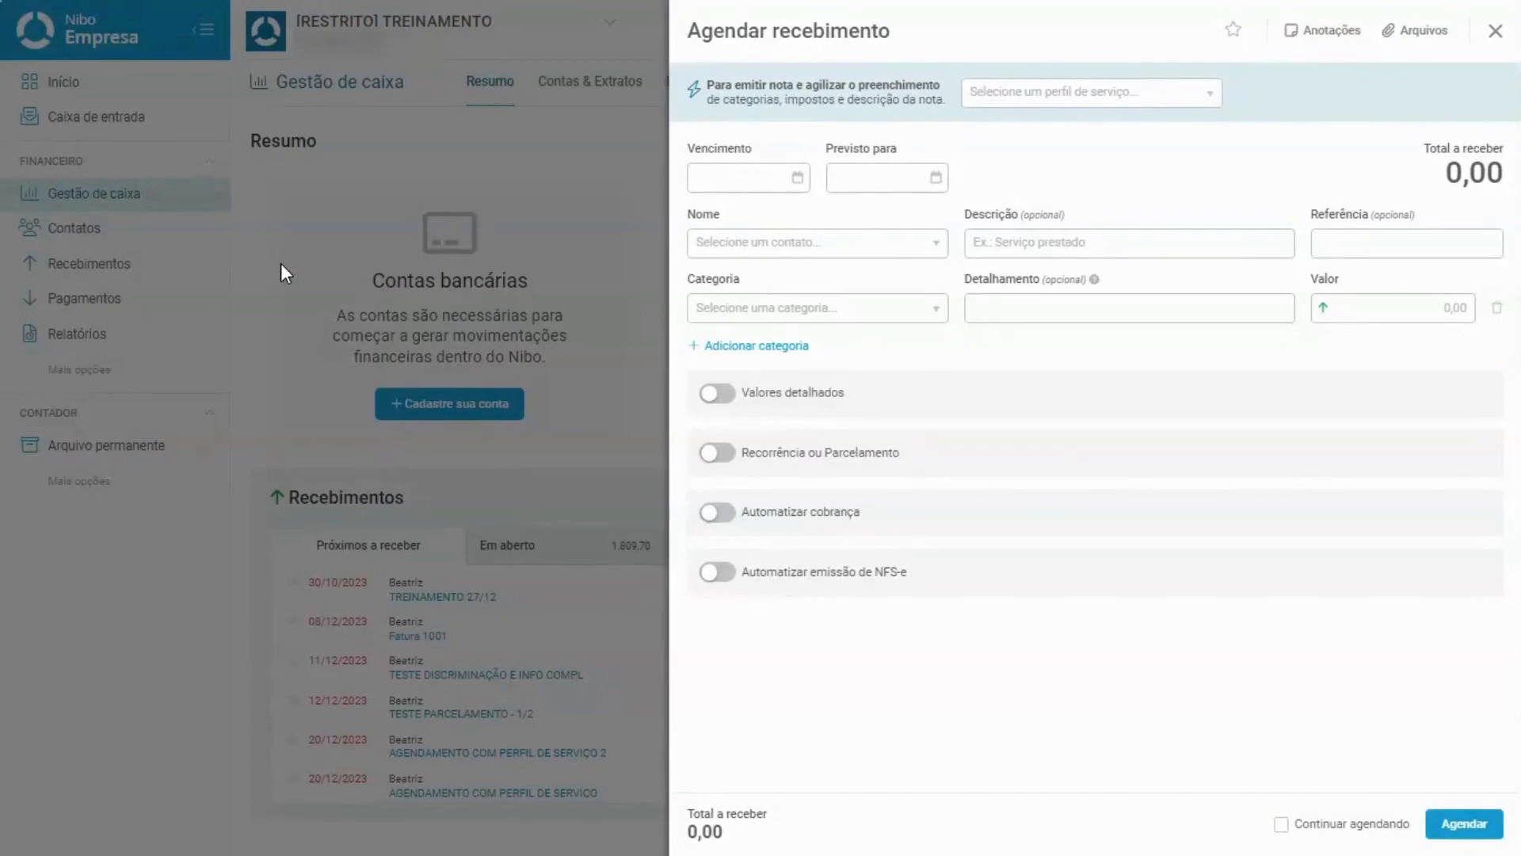
left_click(1042, 93)
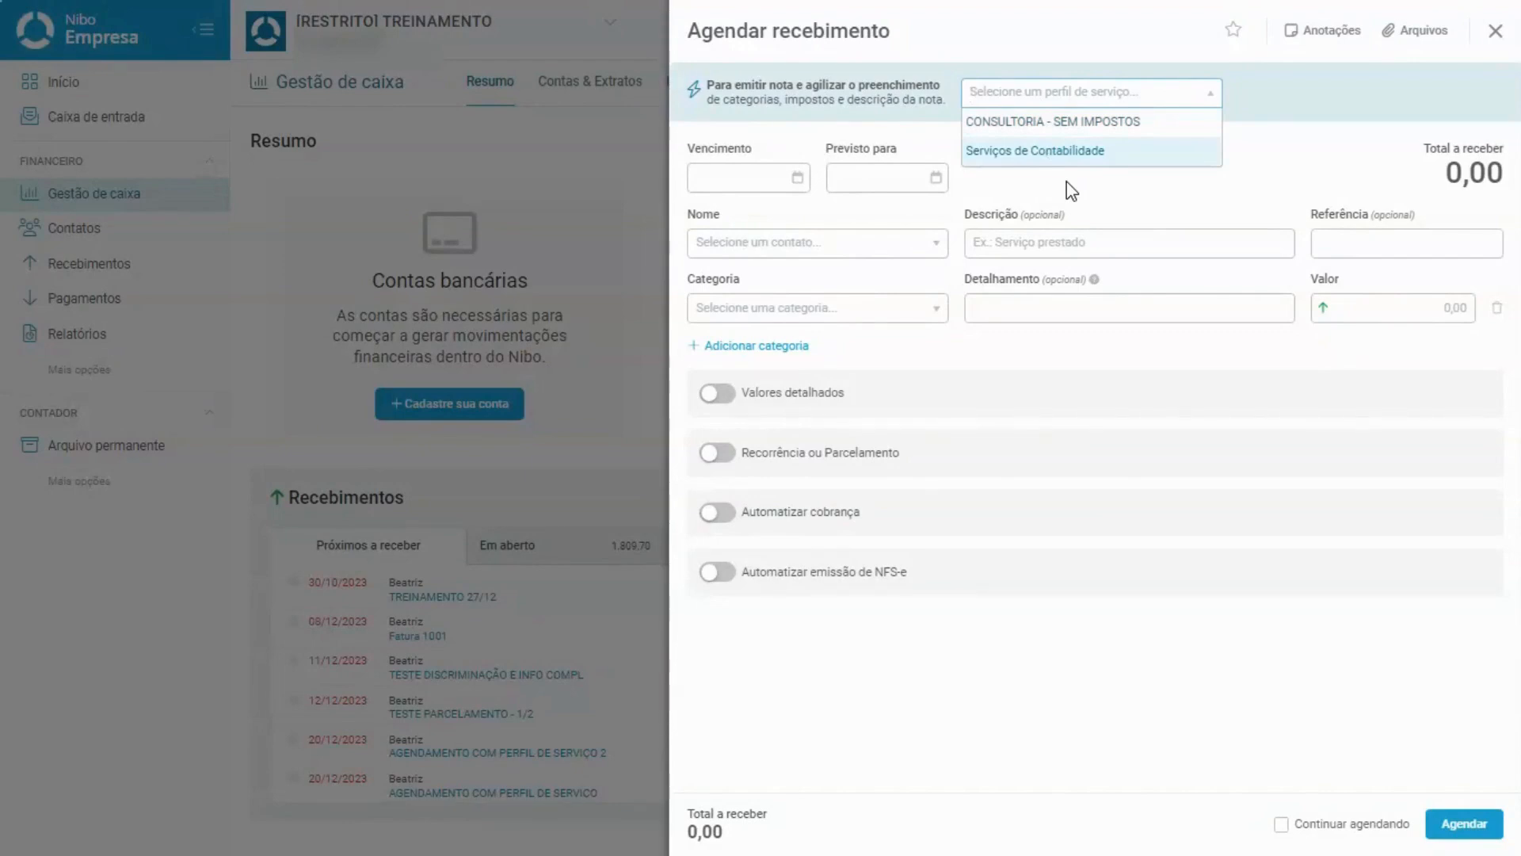
left_click(1071, 155)
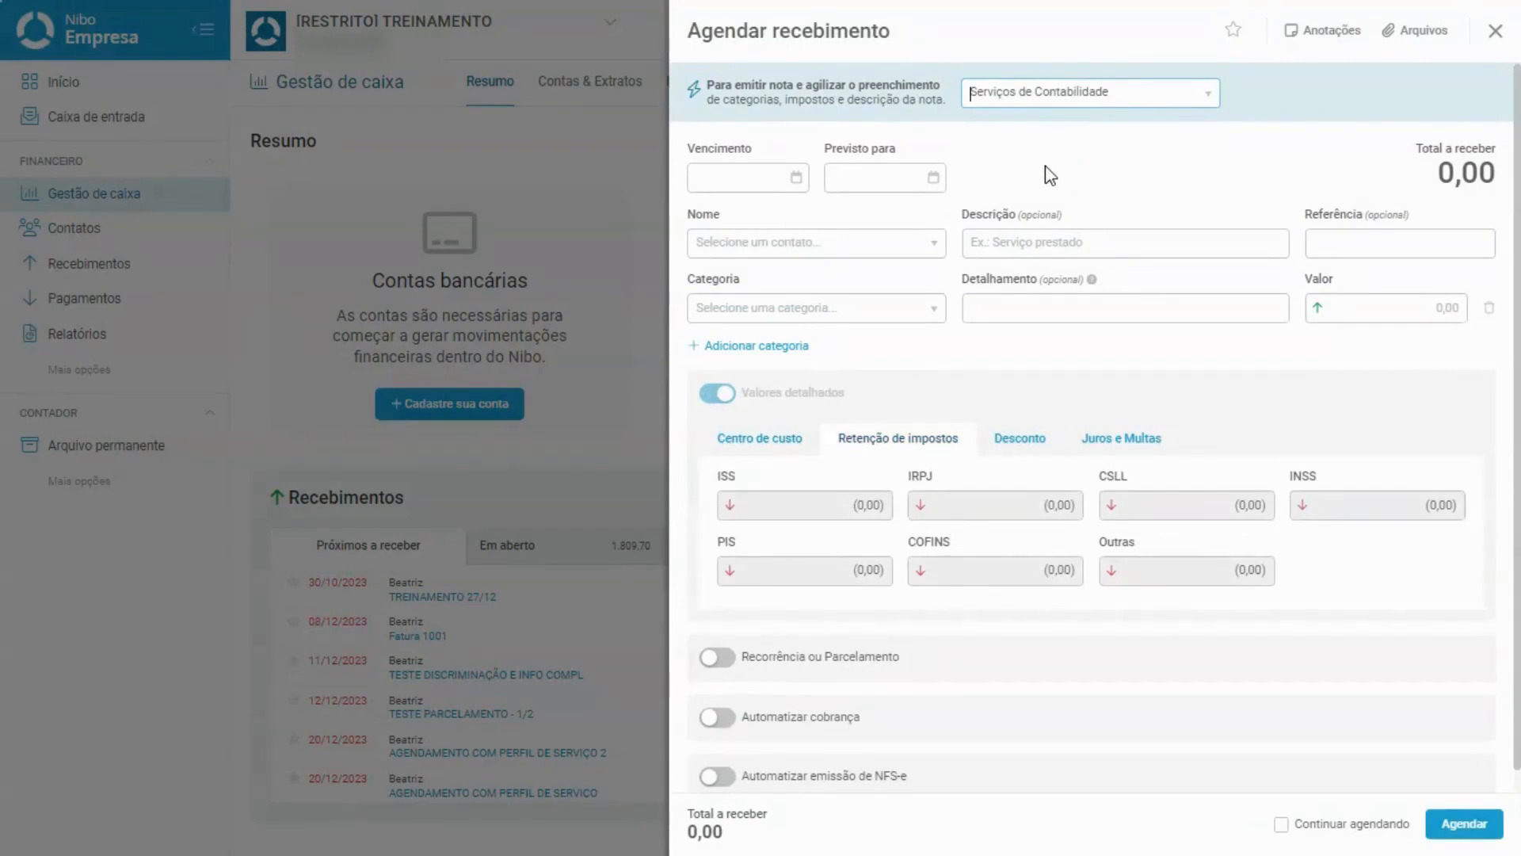
Set due date 30/12/2023, pick the client, and append '2' to make description TREINAMENTO 27/12 2.
left_click(735, 176)
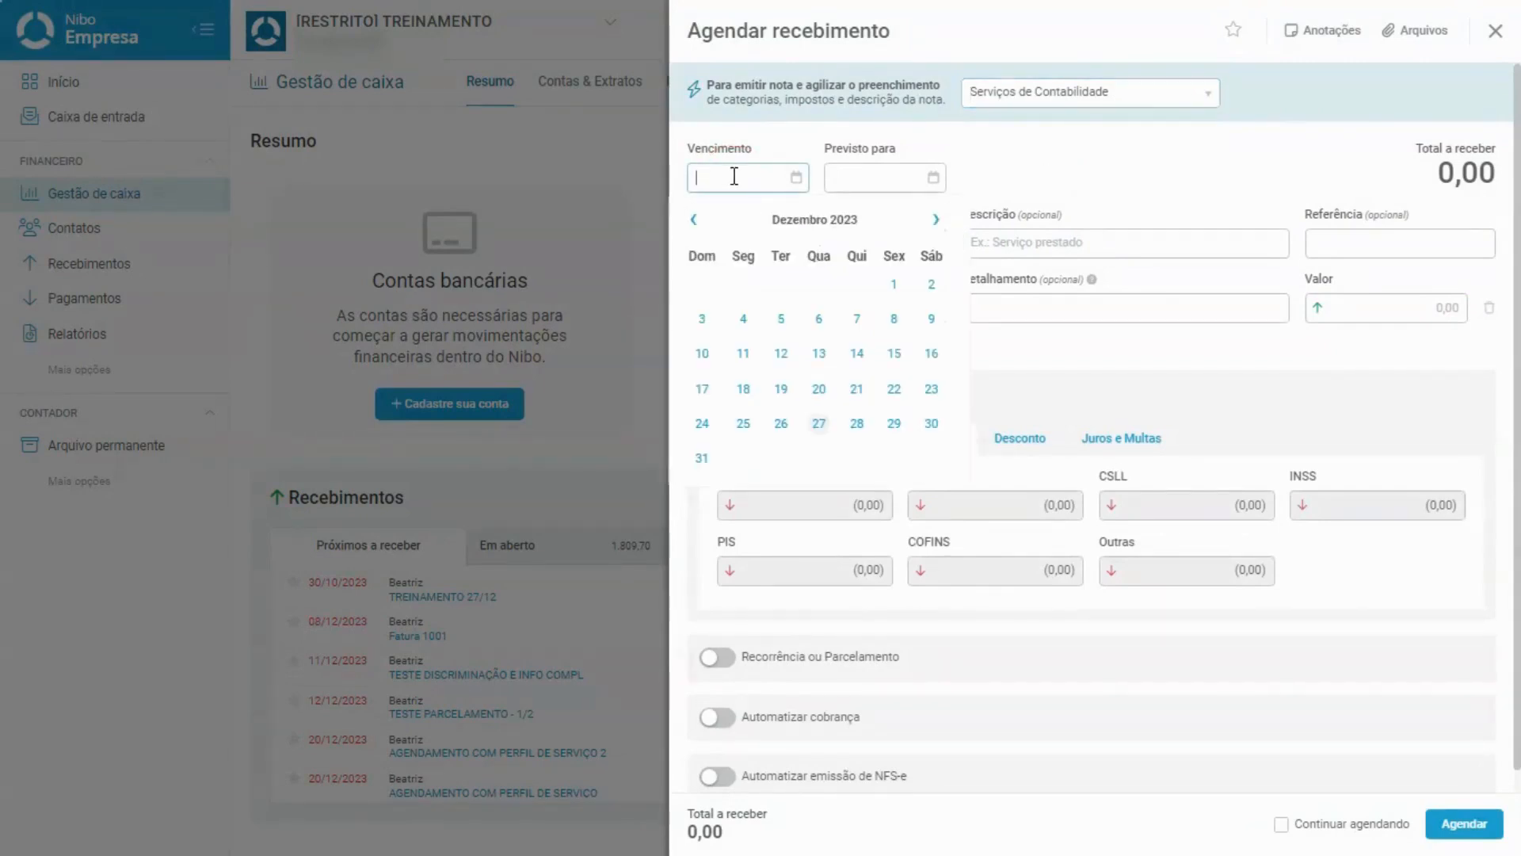
type("01/22")
key("BackSpace")
key("BackSpace")
key("BackSpace")
type("30/12/2023")
left_click(1125, 220)
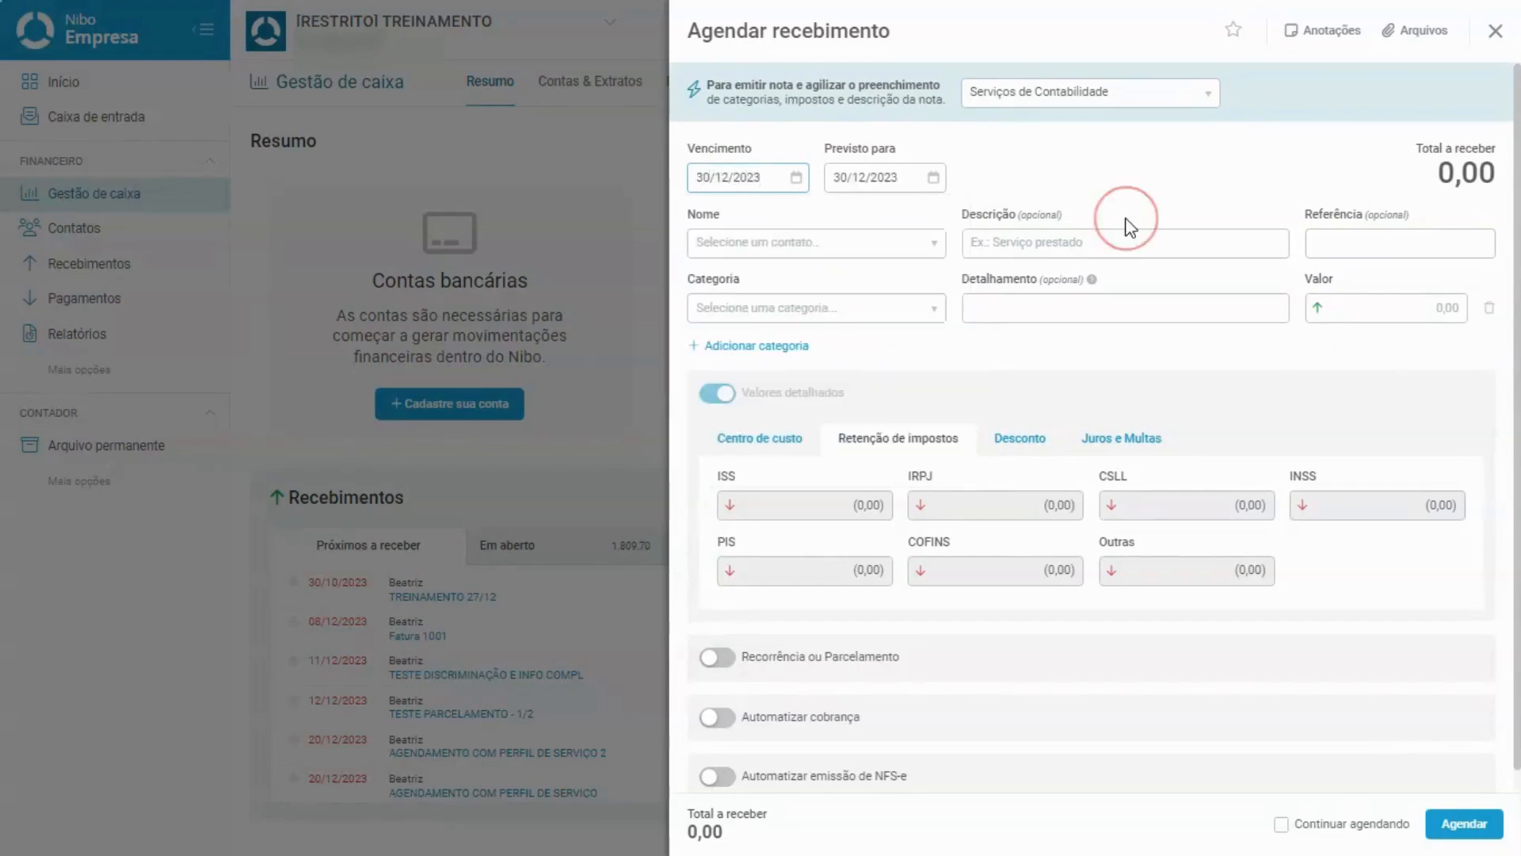
left_click(899, 242)
left_click(883, 329)
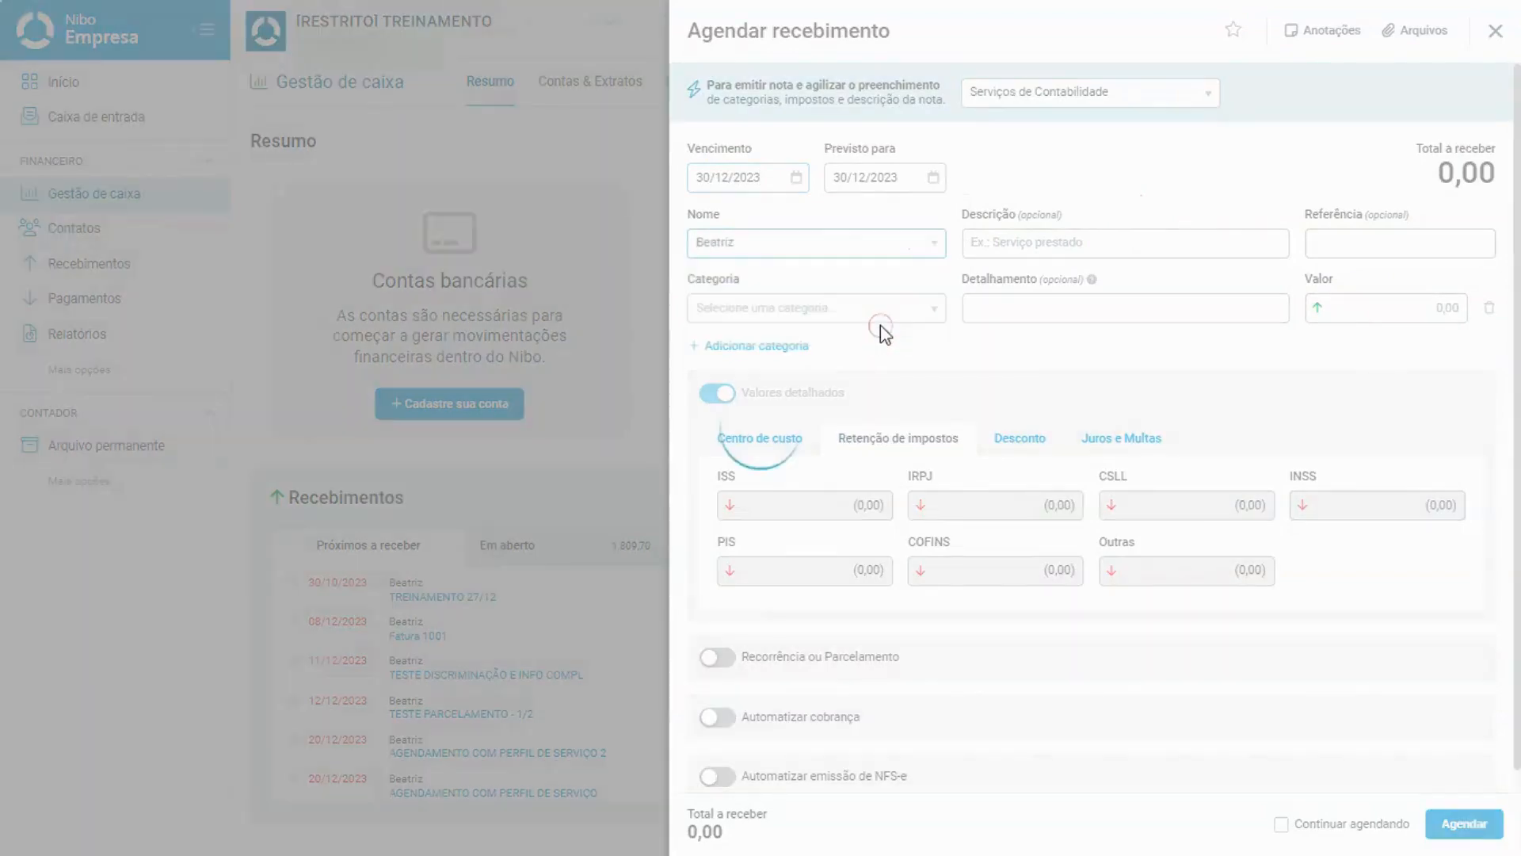
left_click(1127, 232)
type("27/12 2")
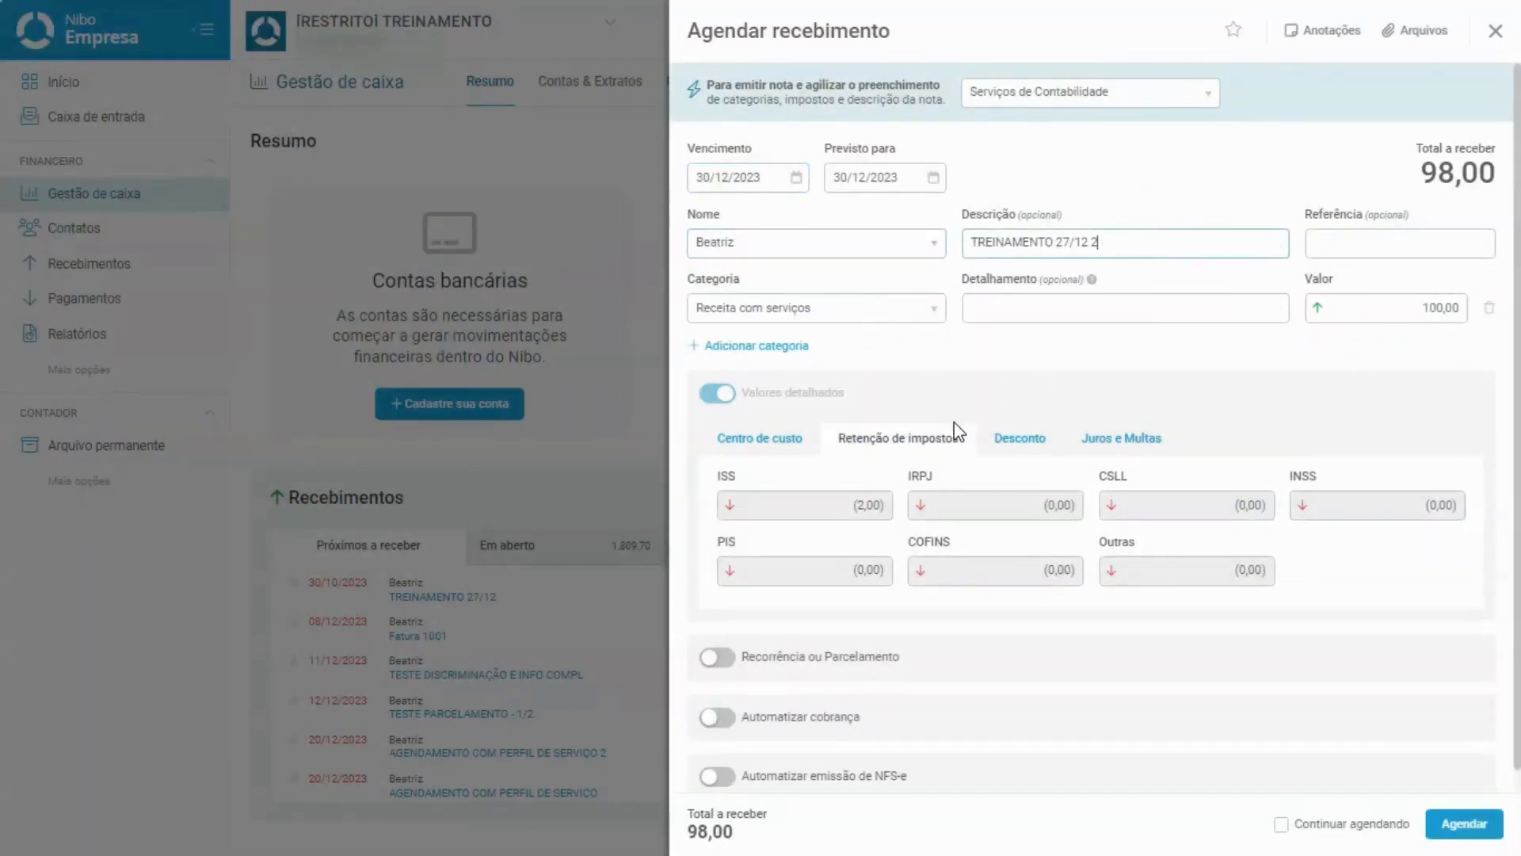
scroll(956, 432, "down", 1)
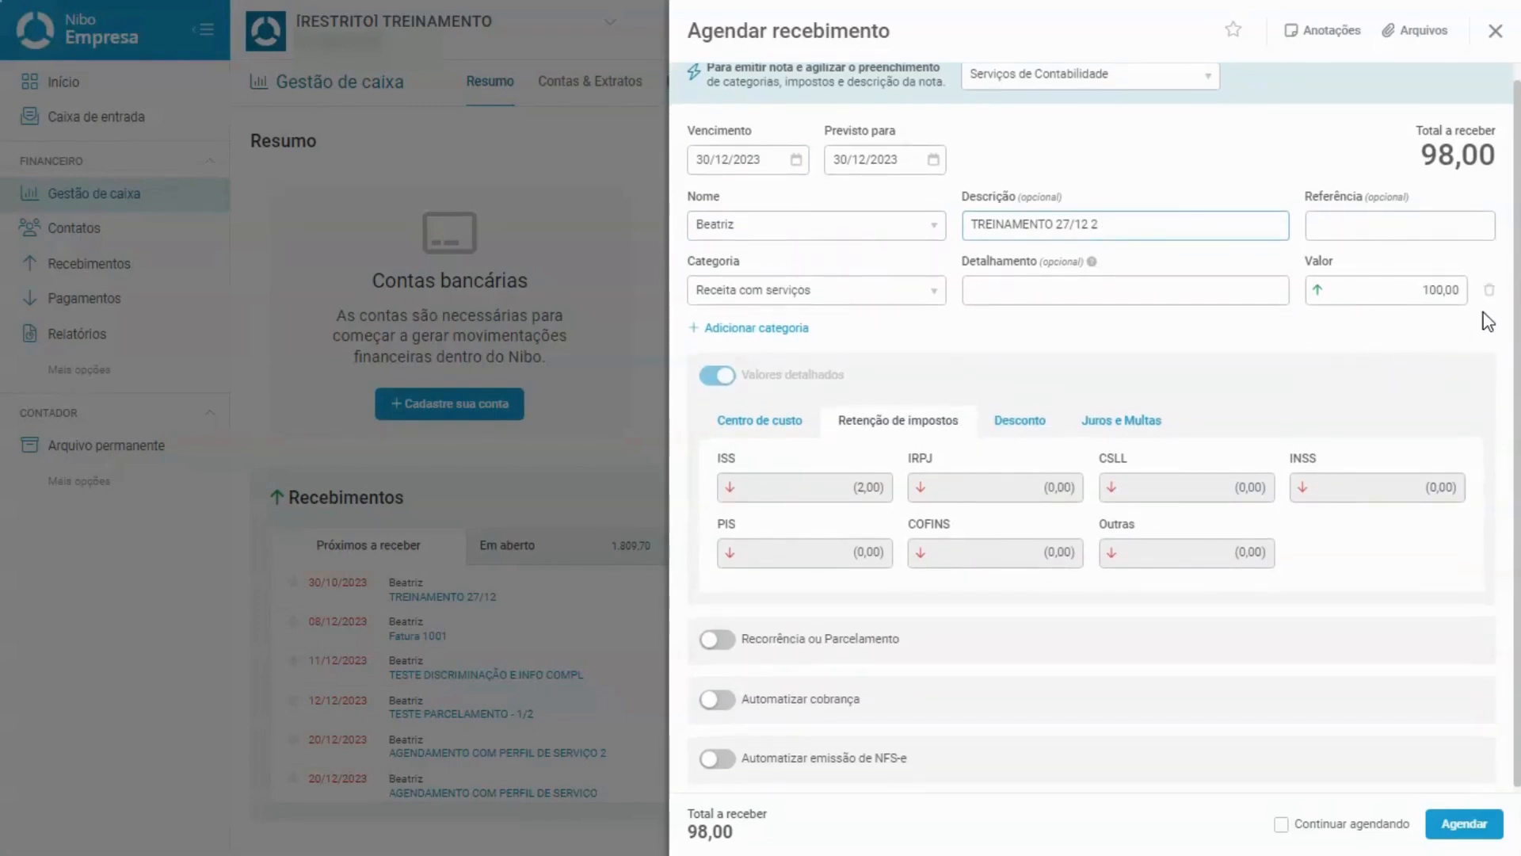
scroll(1325, 325, "up", 1)
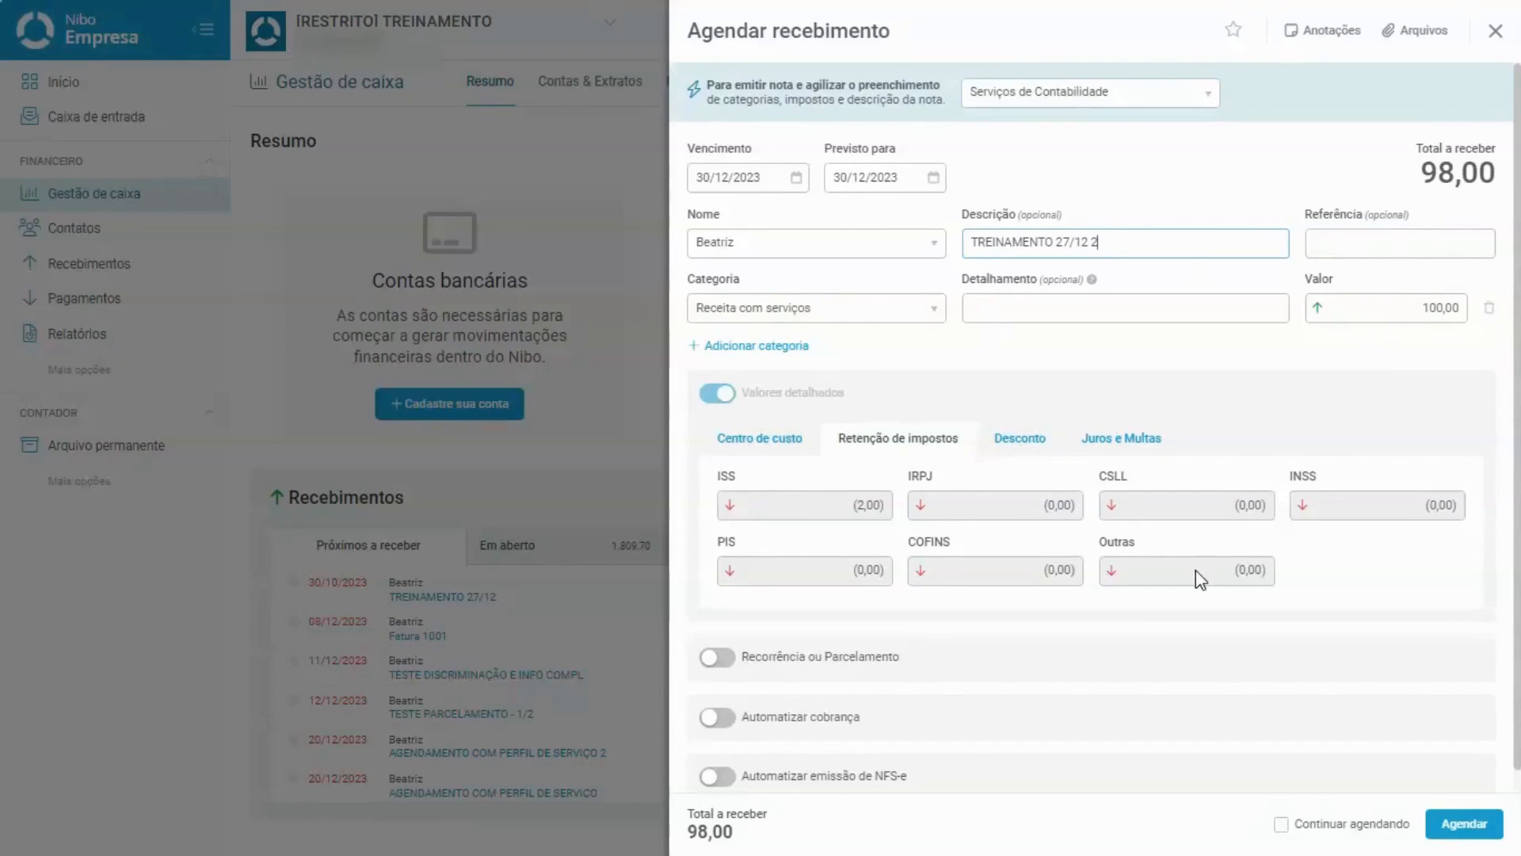
Turn on Automatizar emissão de NFS-e for the new receivable.
left_click(718, 780)
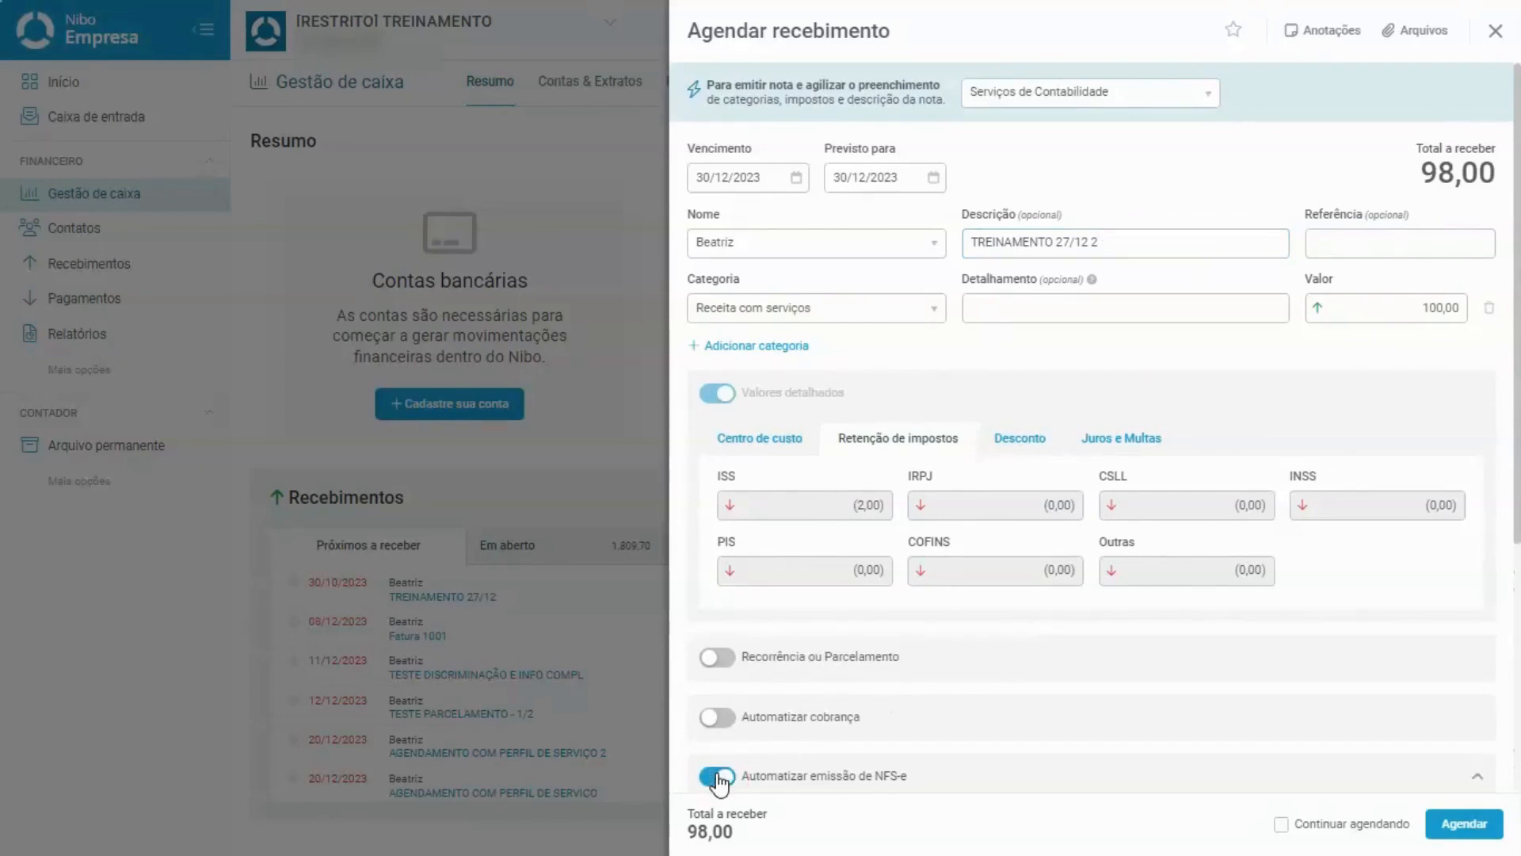
scroll(722, 736, "down", 5)
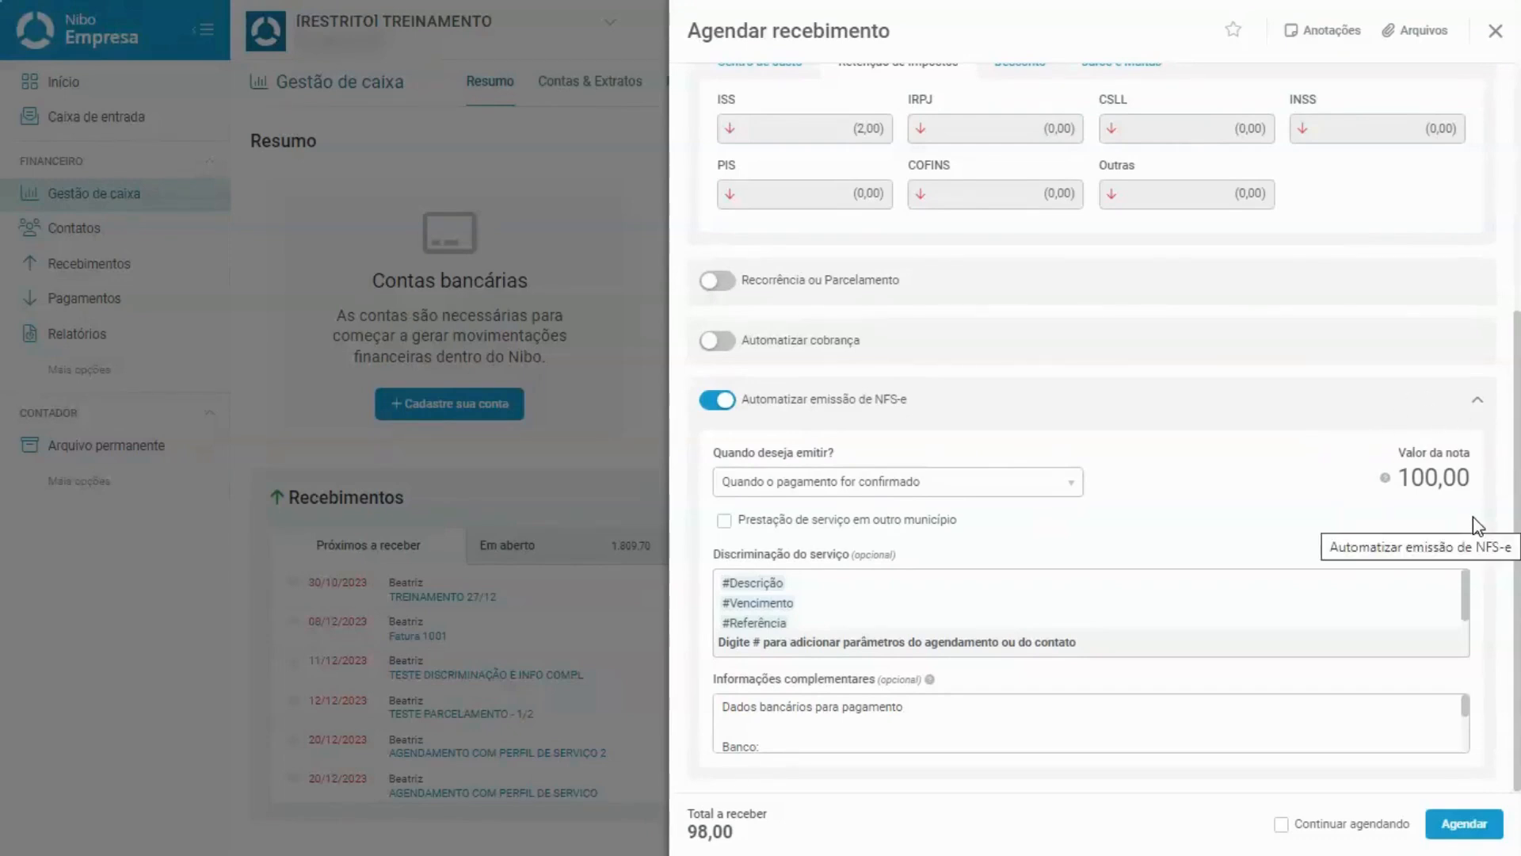
scroll(1472, 517, "up", 4)
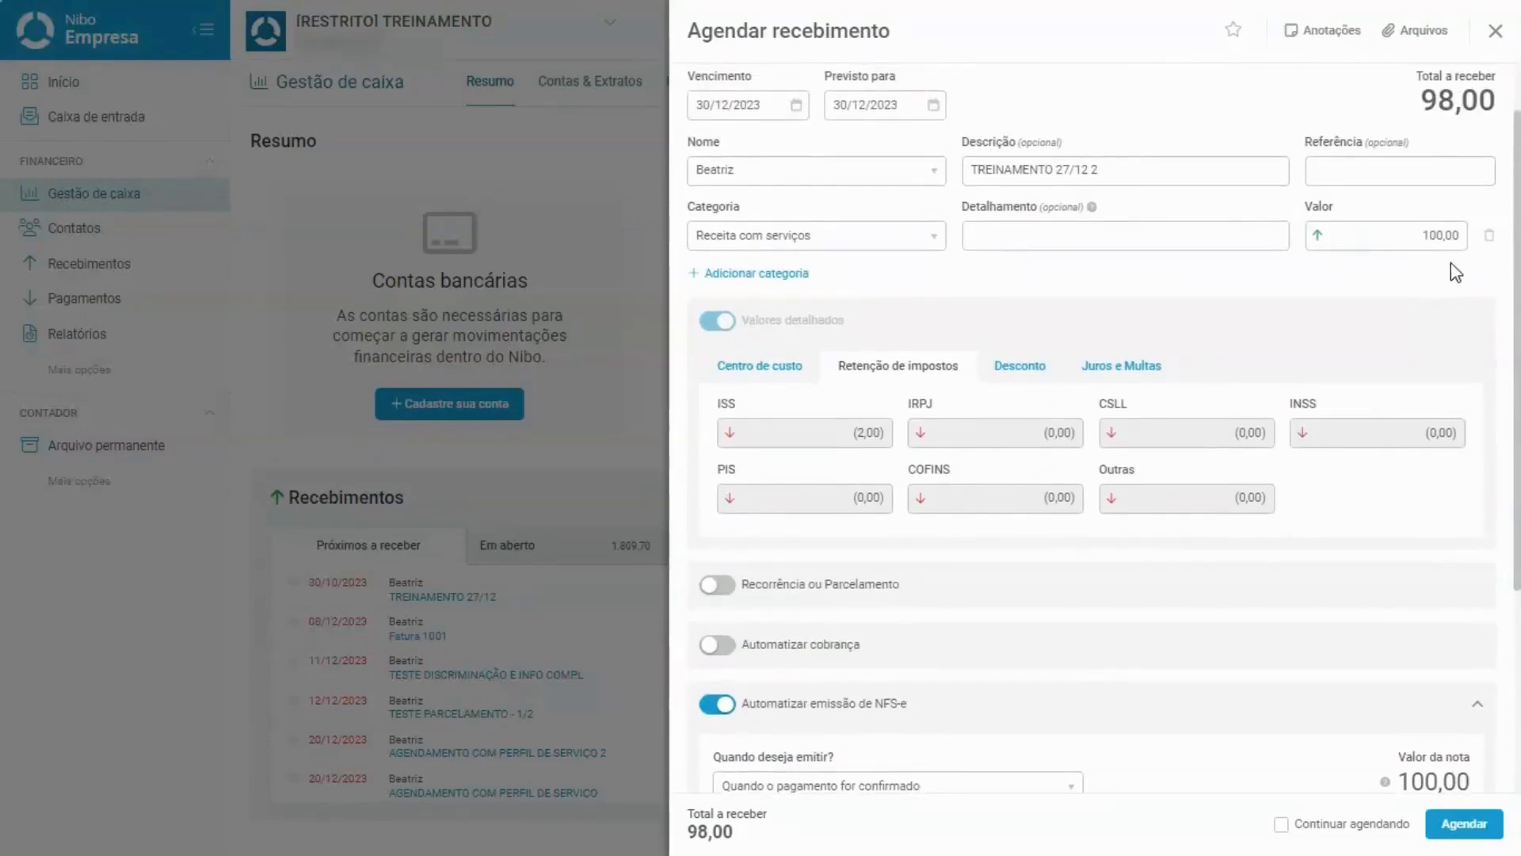
scroll(1452, 263, "up", 1)
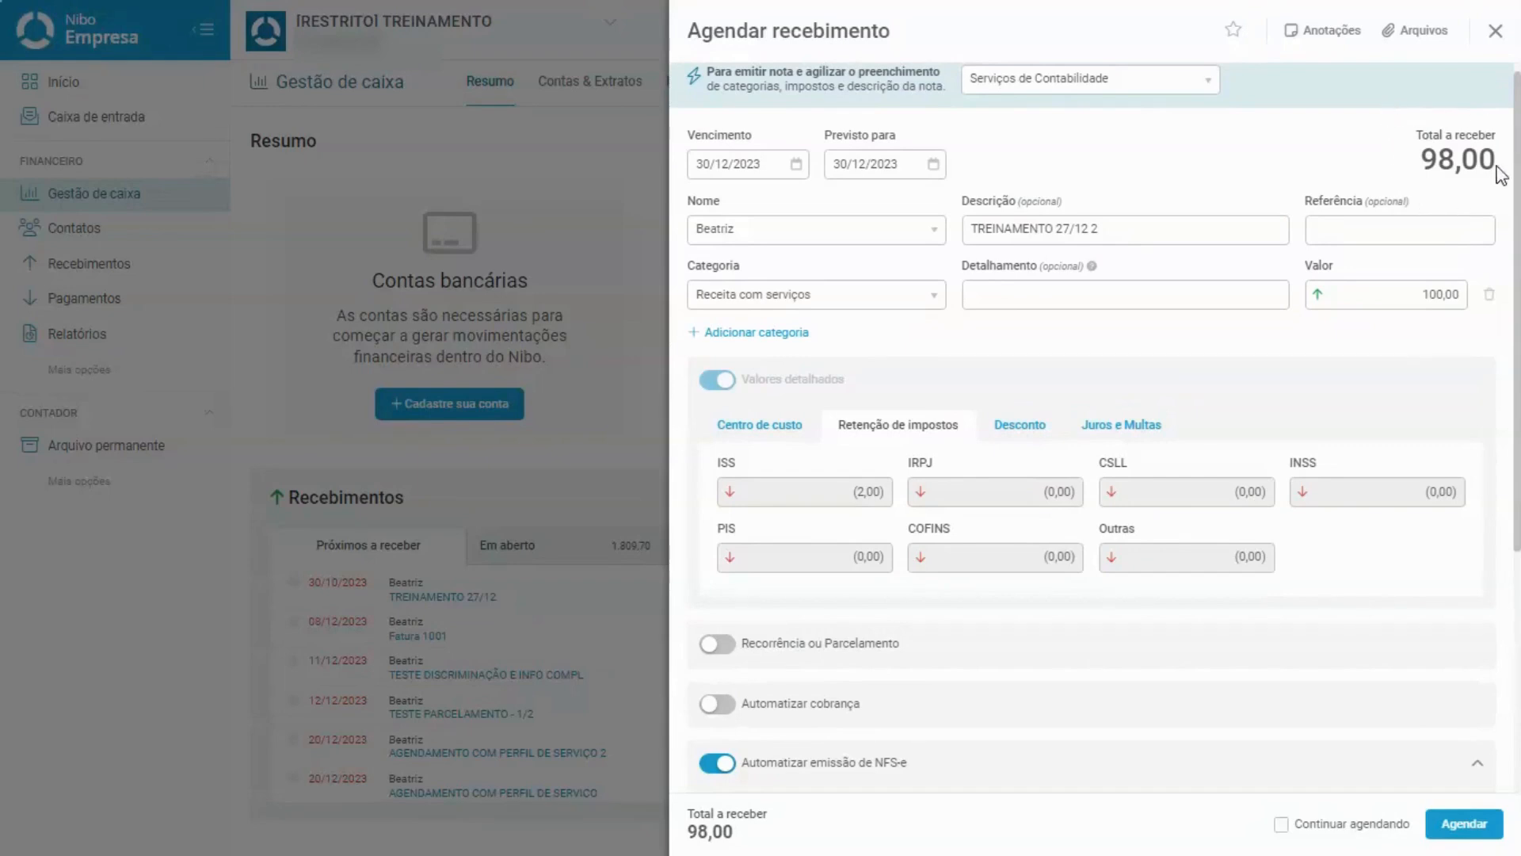
double_click(1428, 161)
left_click(1476, 187)
scroll(1272, 544, "down", 5)
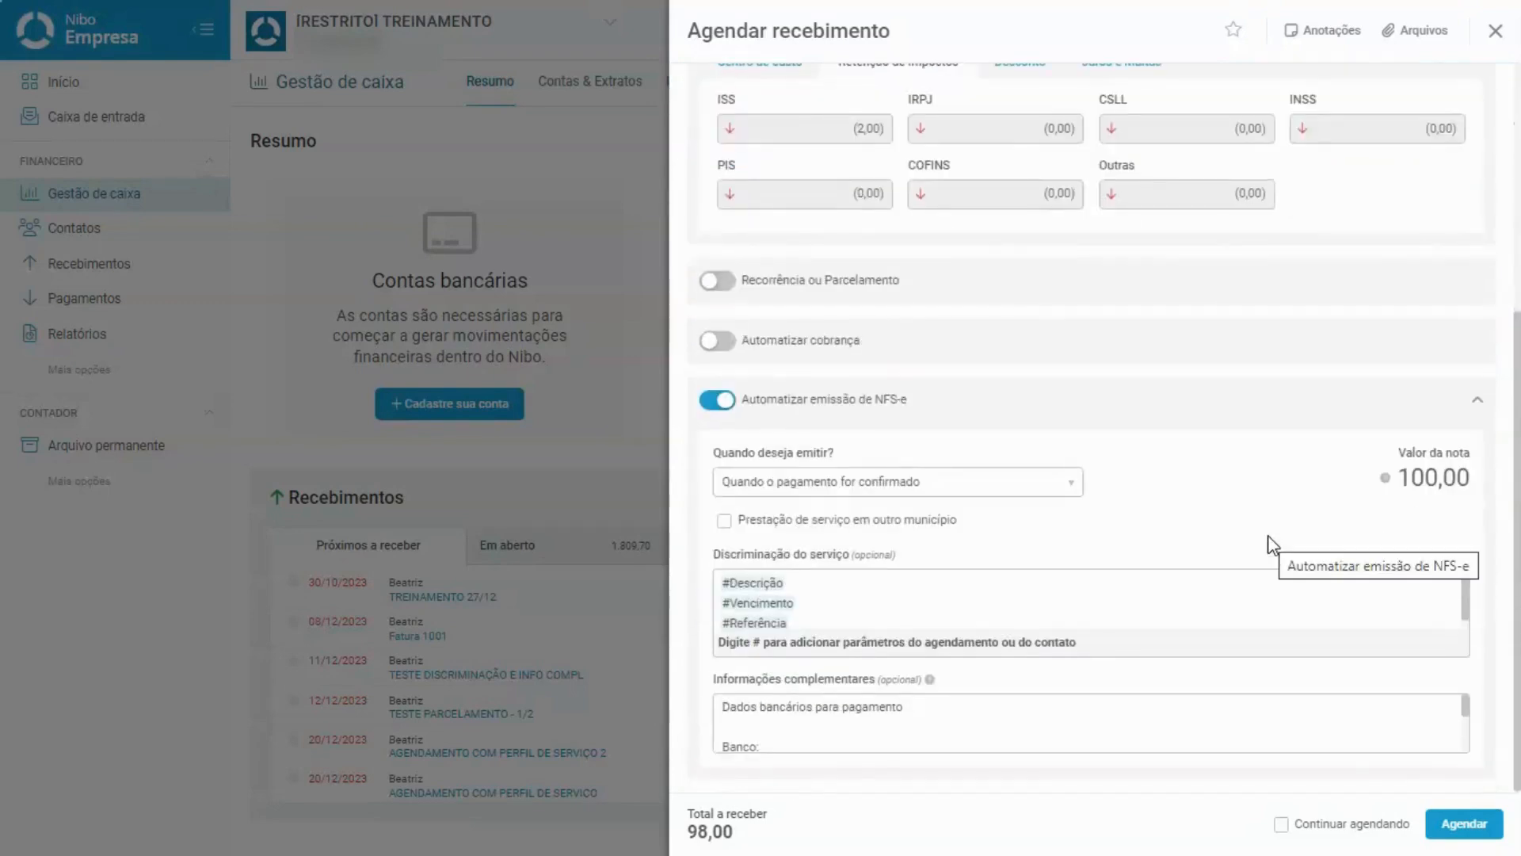
Issue the note Alguns dias antes do vencimento with 2 days, then save the scheduled receivable.
left_click(835, 485)
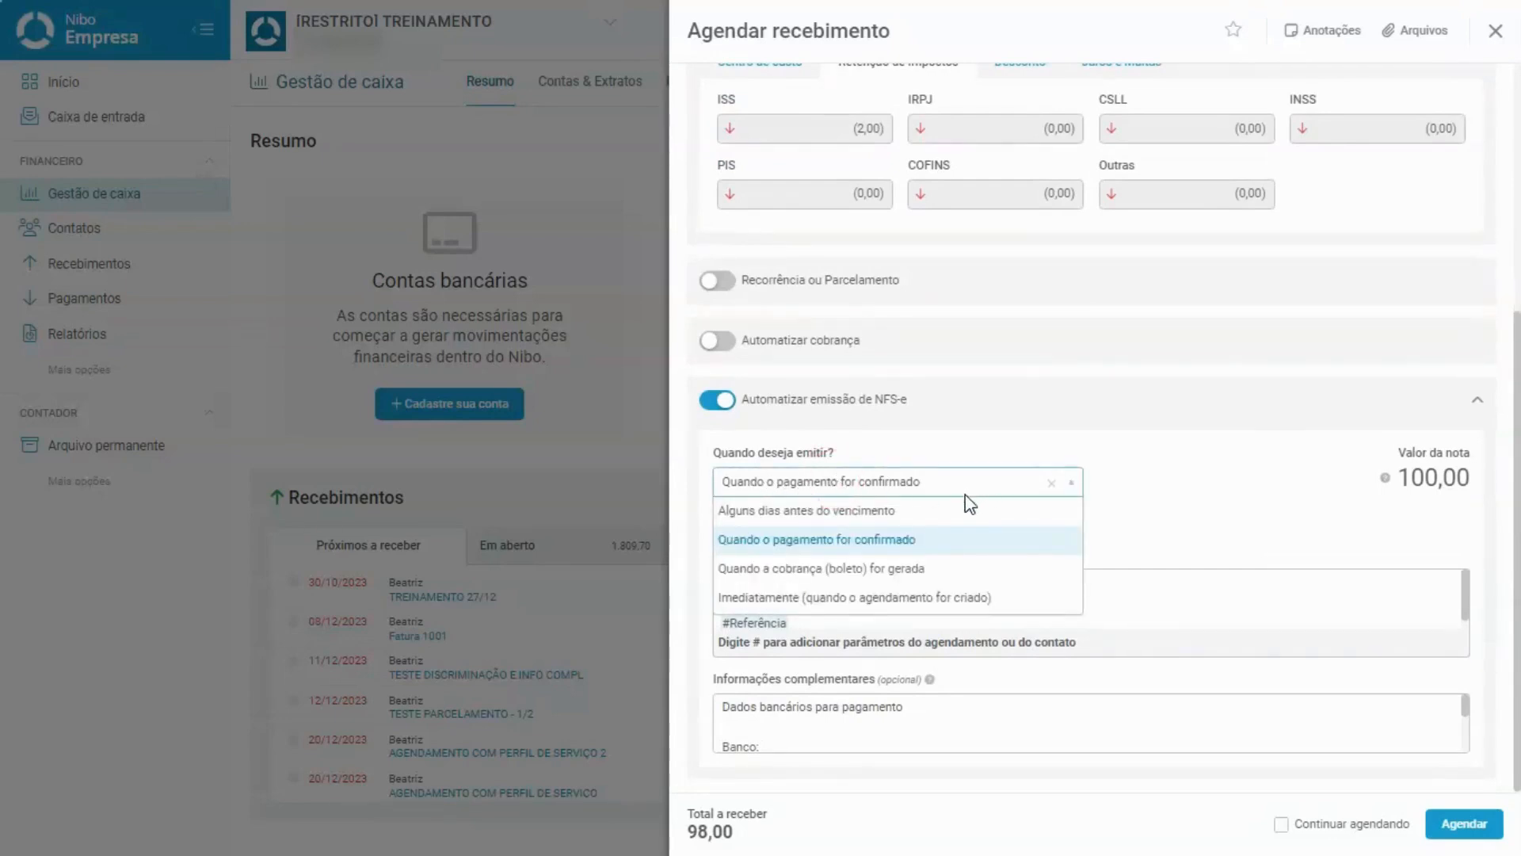
left_click(955, 515)
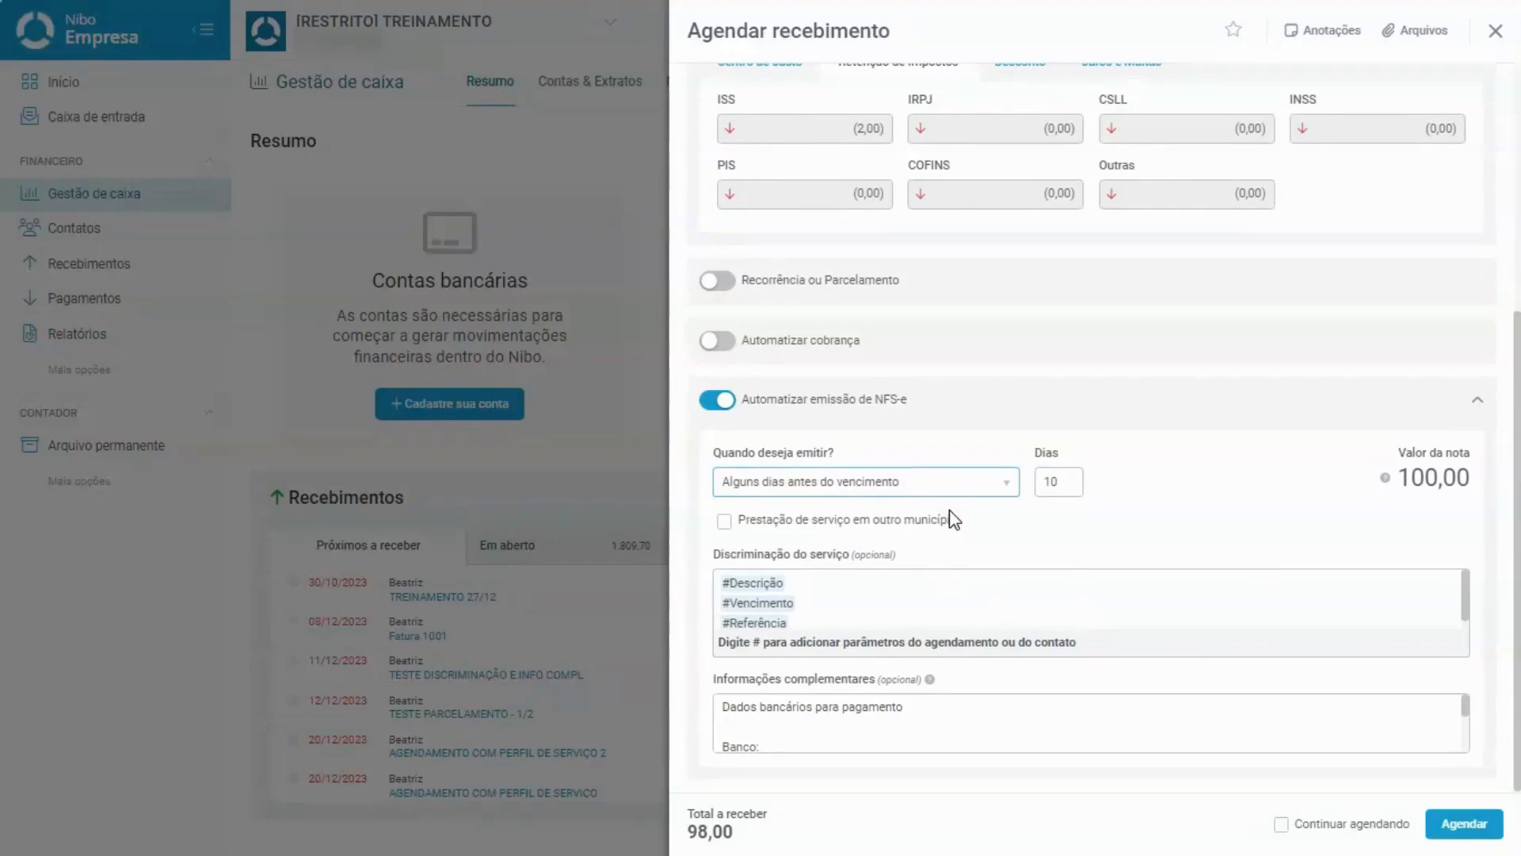
scroll(954, 519, "up", 5)
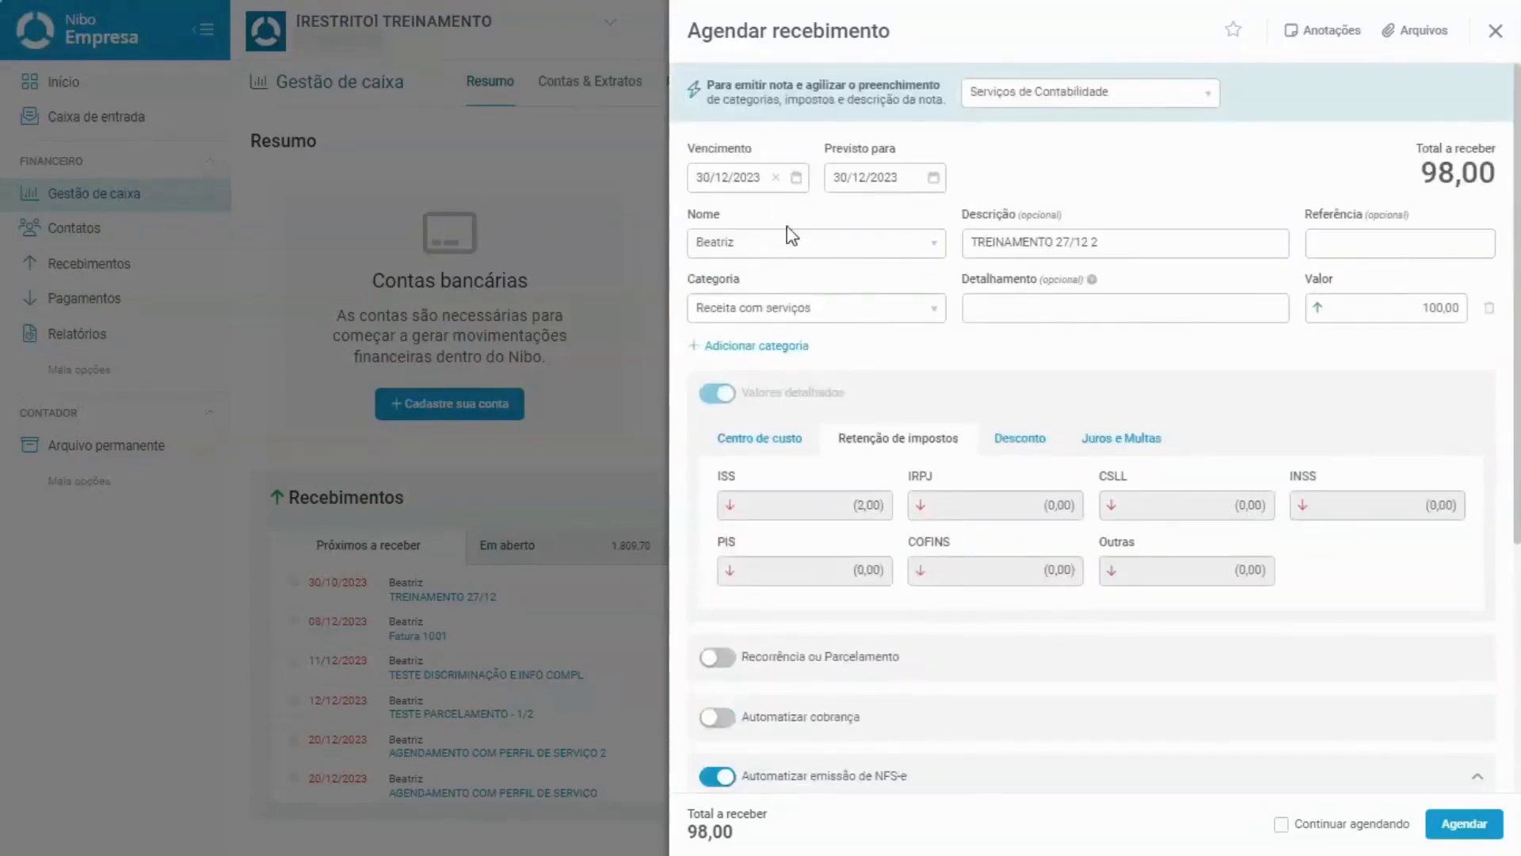
scroll(999, 467, "down", 5)
left_click(1069, 481)
key("BackSpace")
key("BackSpace")
type("2")
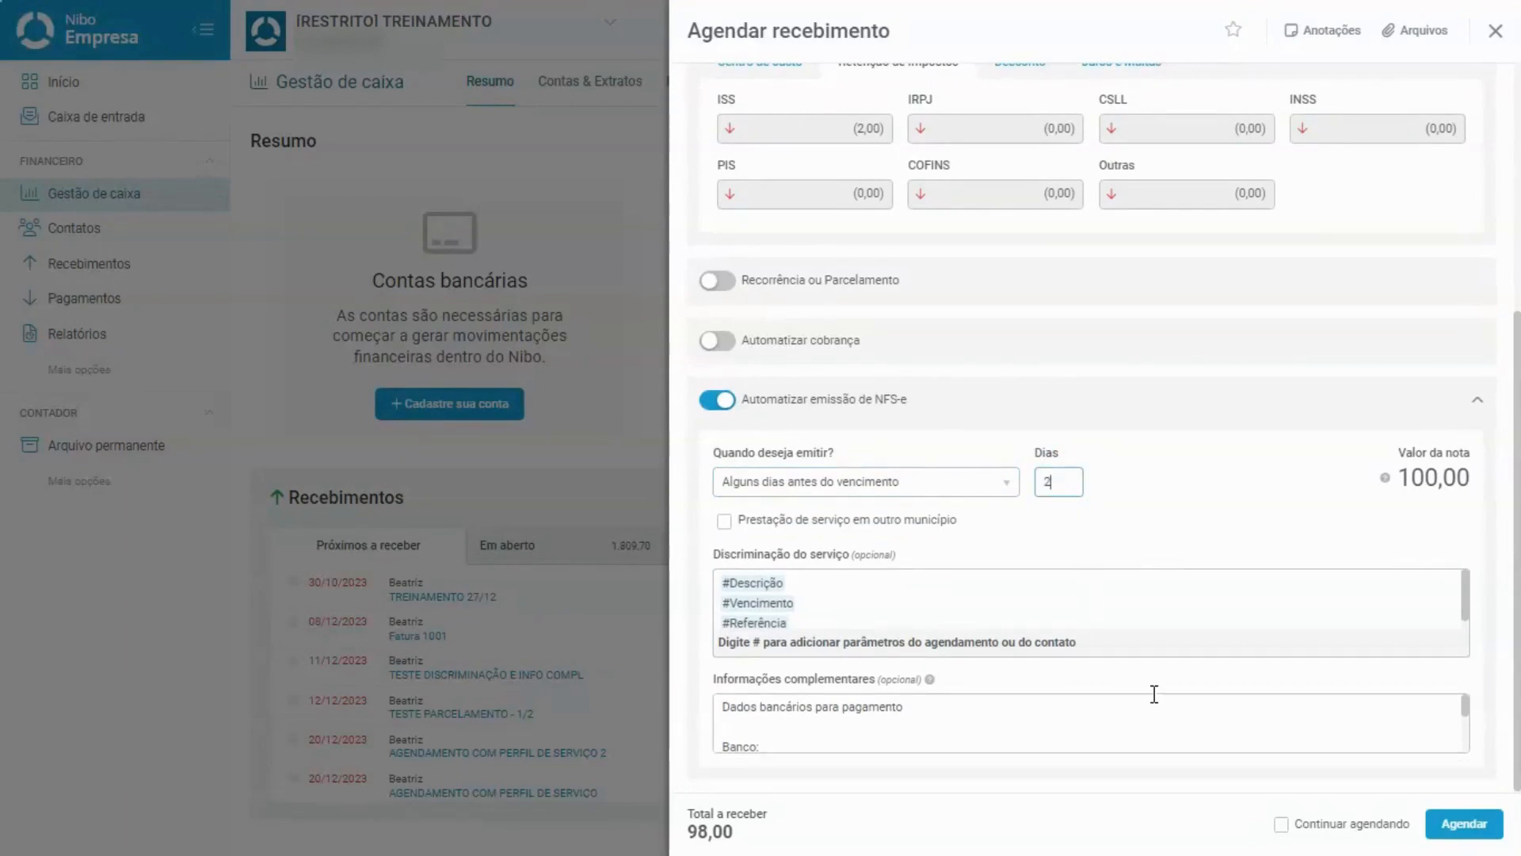
scroll(1154, 694, "down", 3)
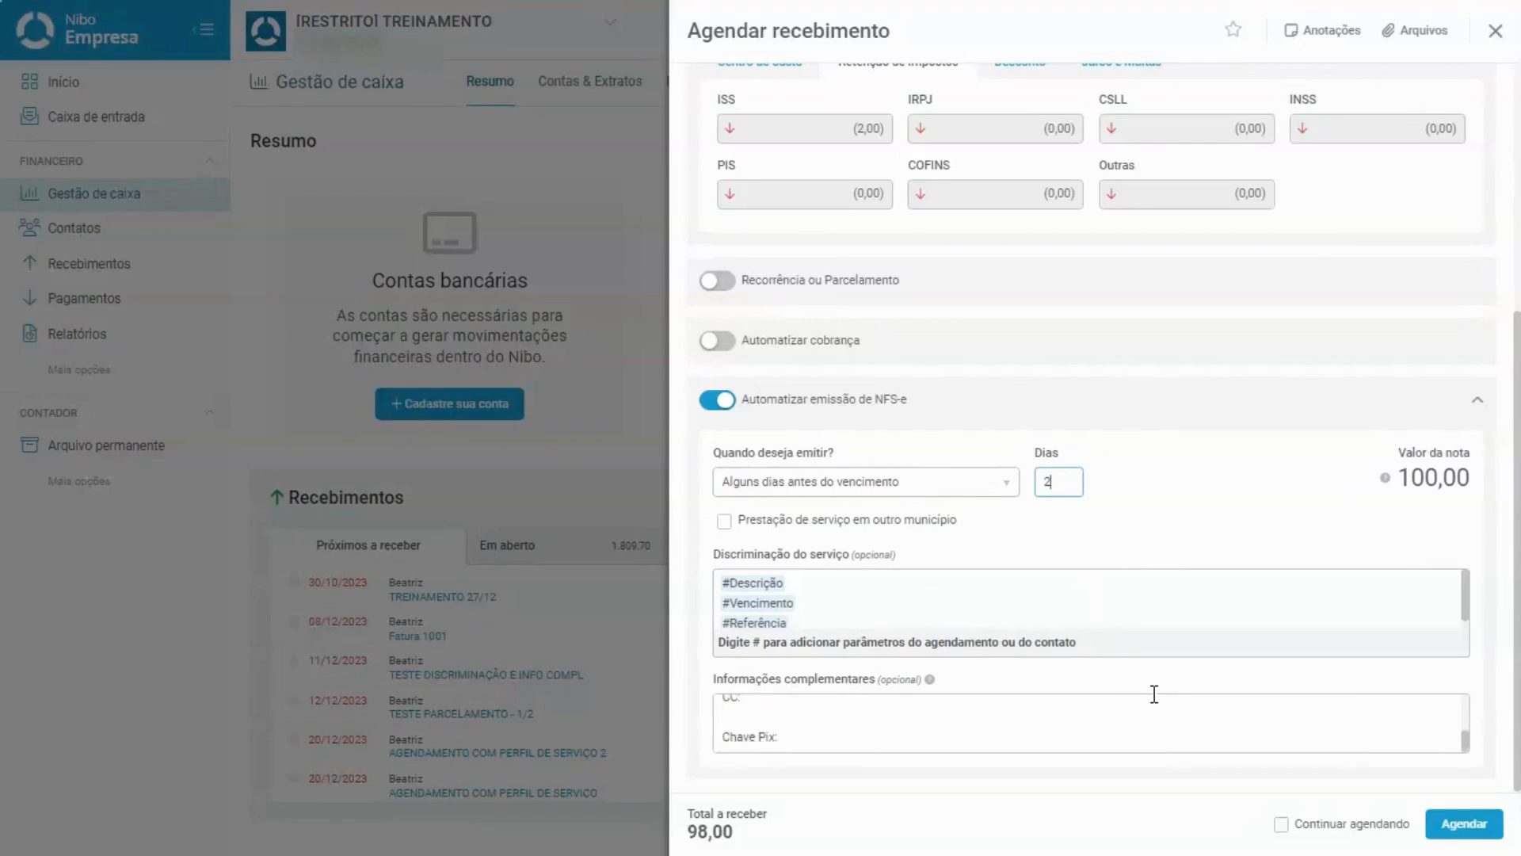
left_click(1453, 820)
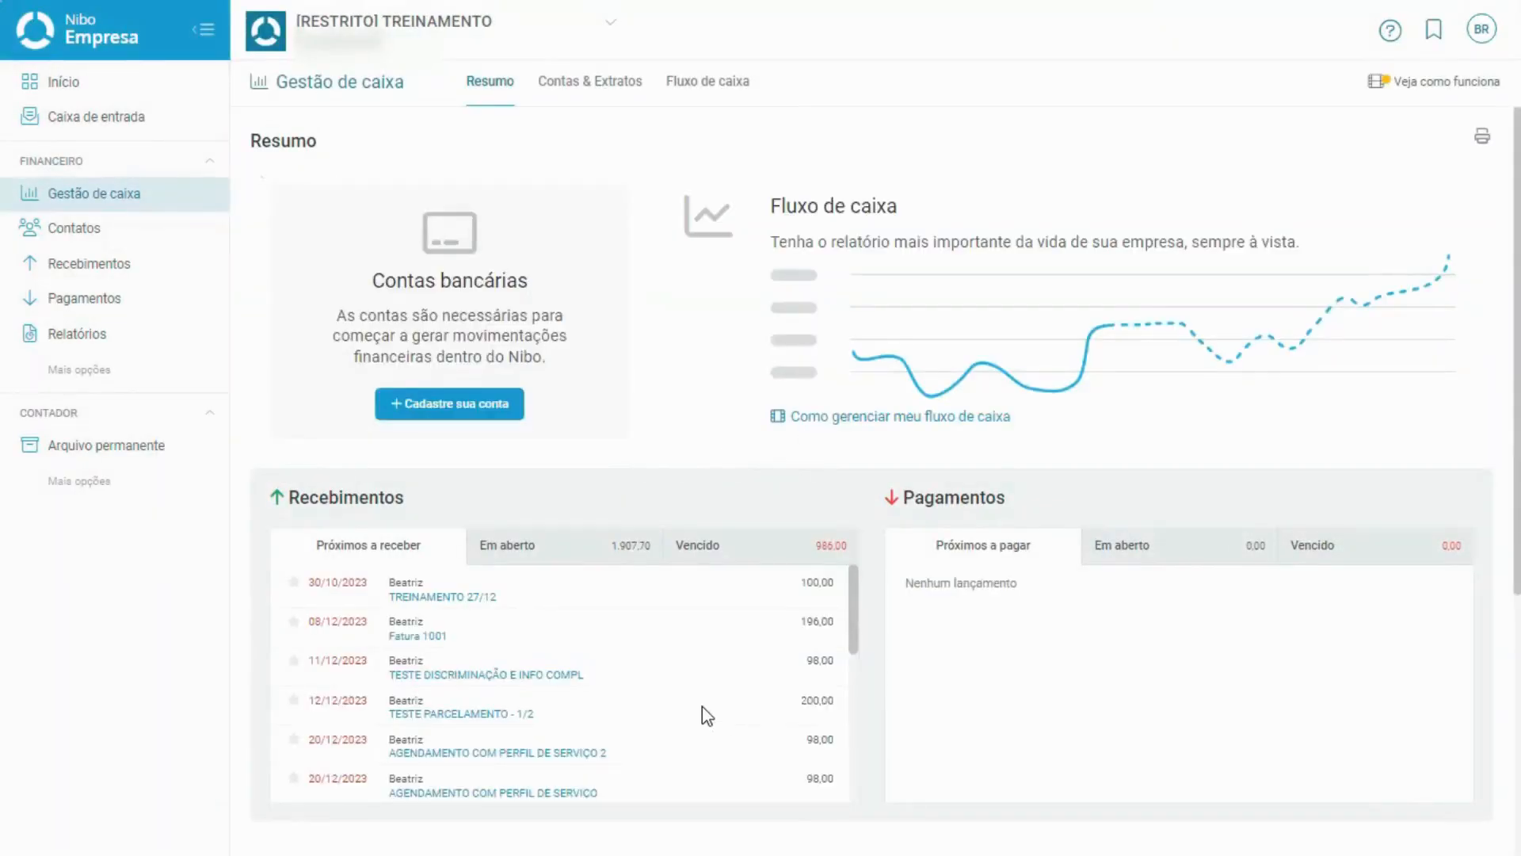
Open TREINAMENTO 27/12 2 and highlight when its NFS-e will be issued.
scroll(702, 706, "down", 5)
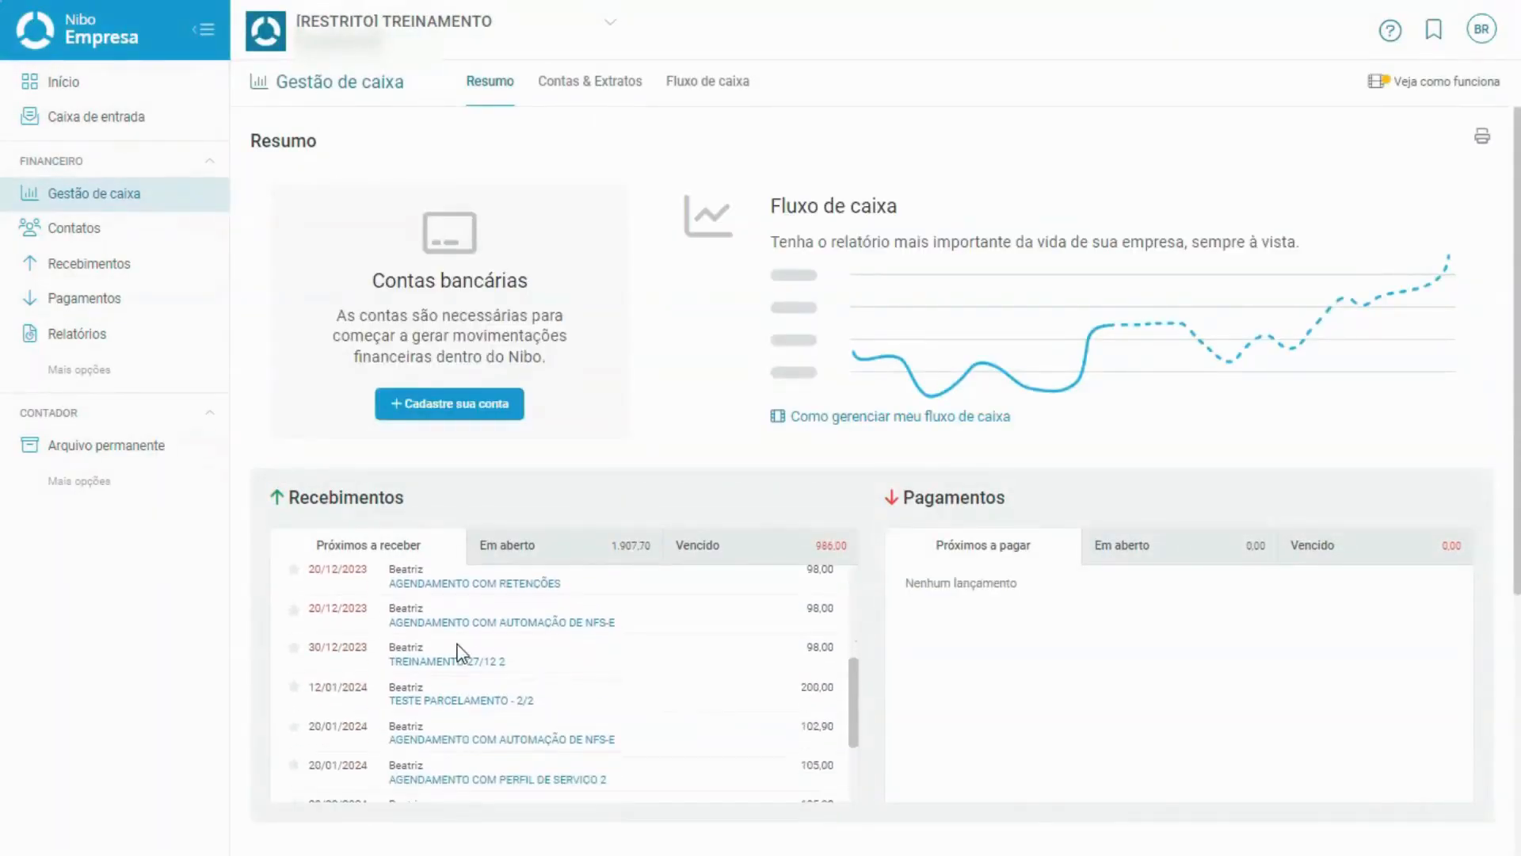
left_click(447, 664)
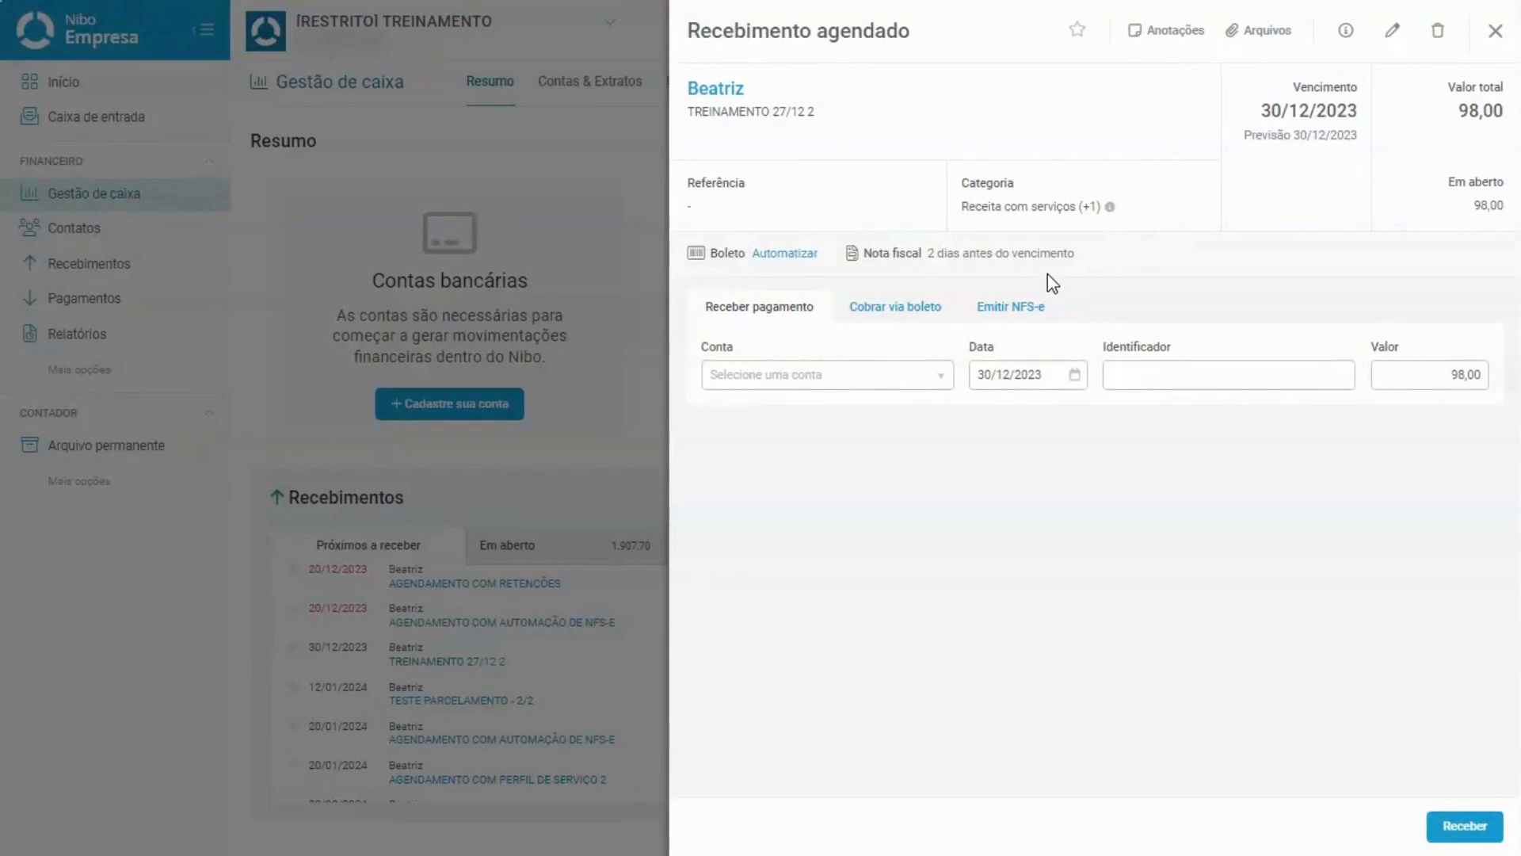
left_click_drag(929, 255, 1097, 263)
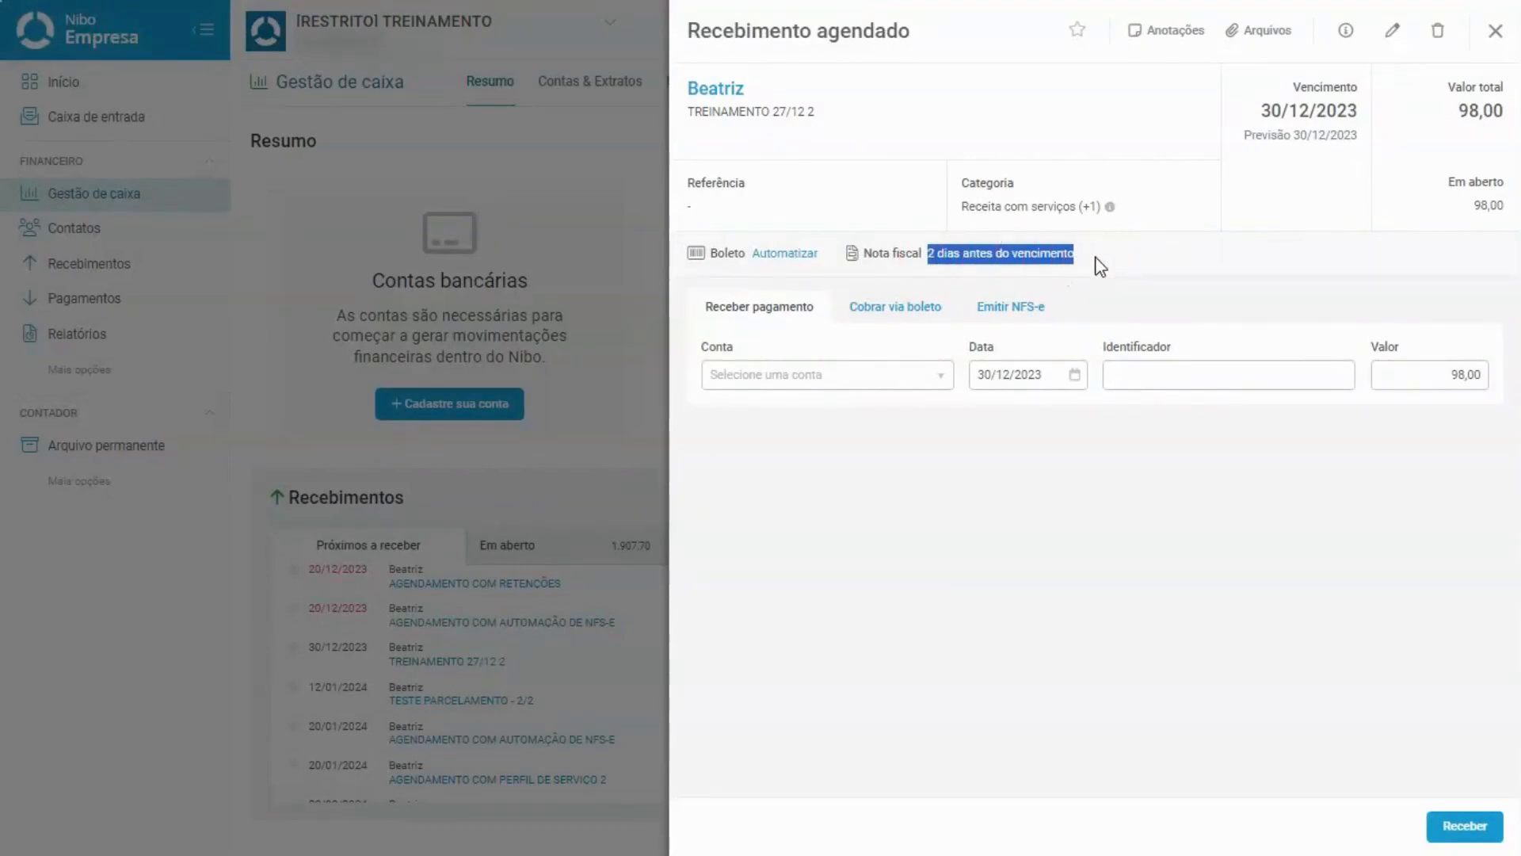
left_click(962, 248)
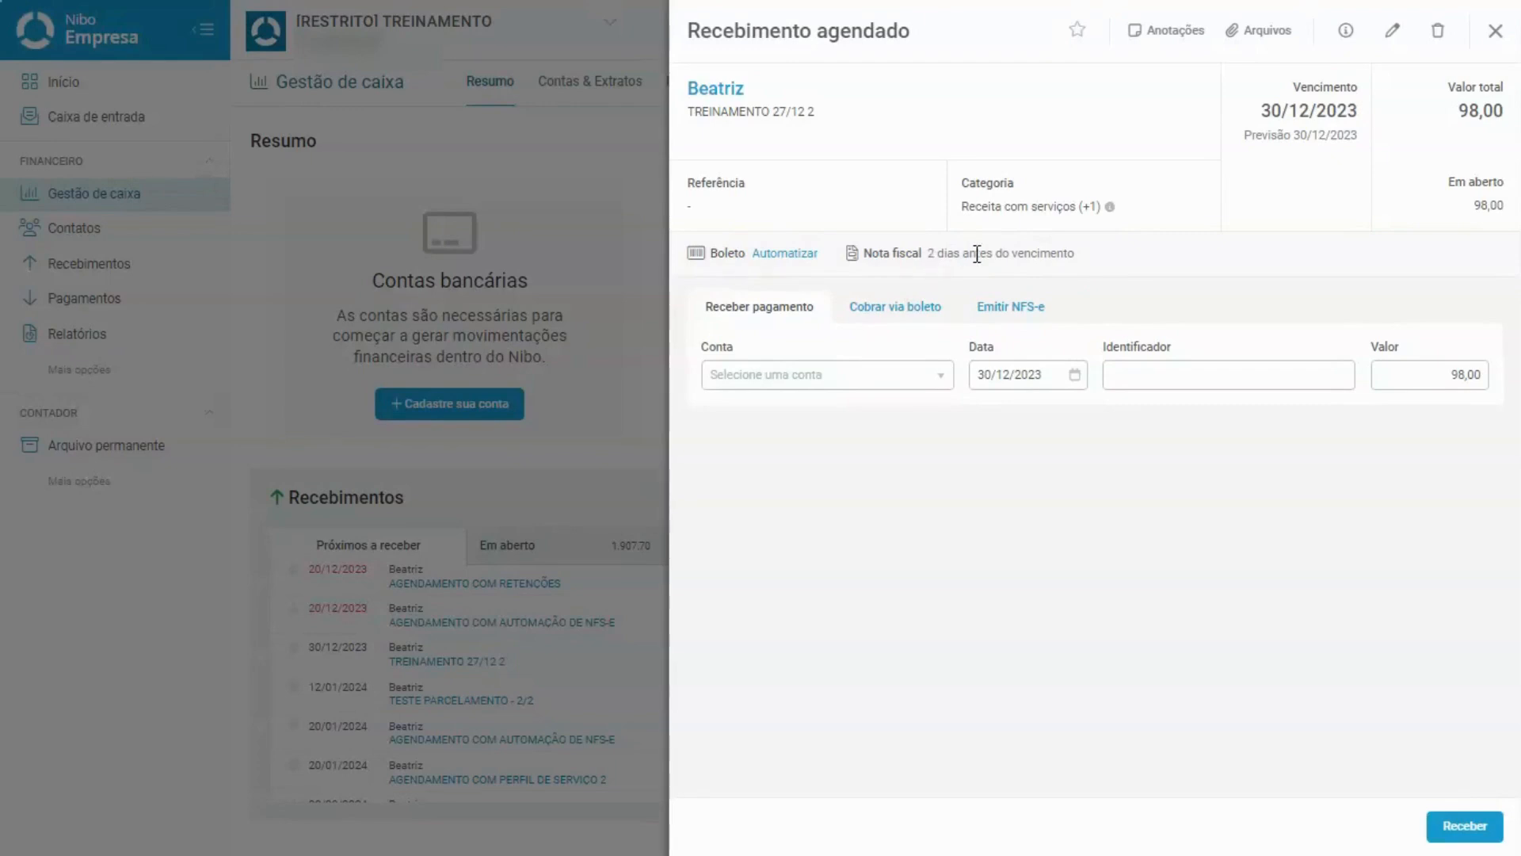
Show its Emitir NFS-e details, highlighting the Serviços de Contabilidade profile and 100,00 value.
left_click(1028, 314)
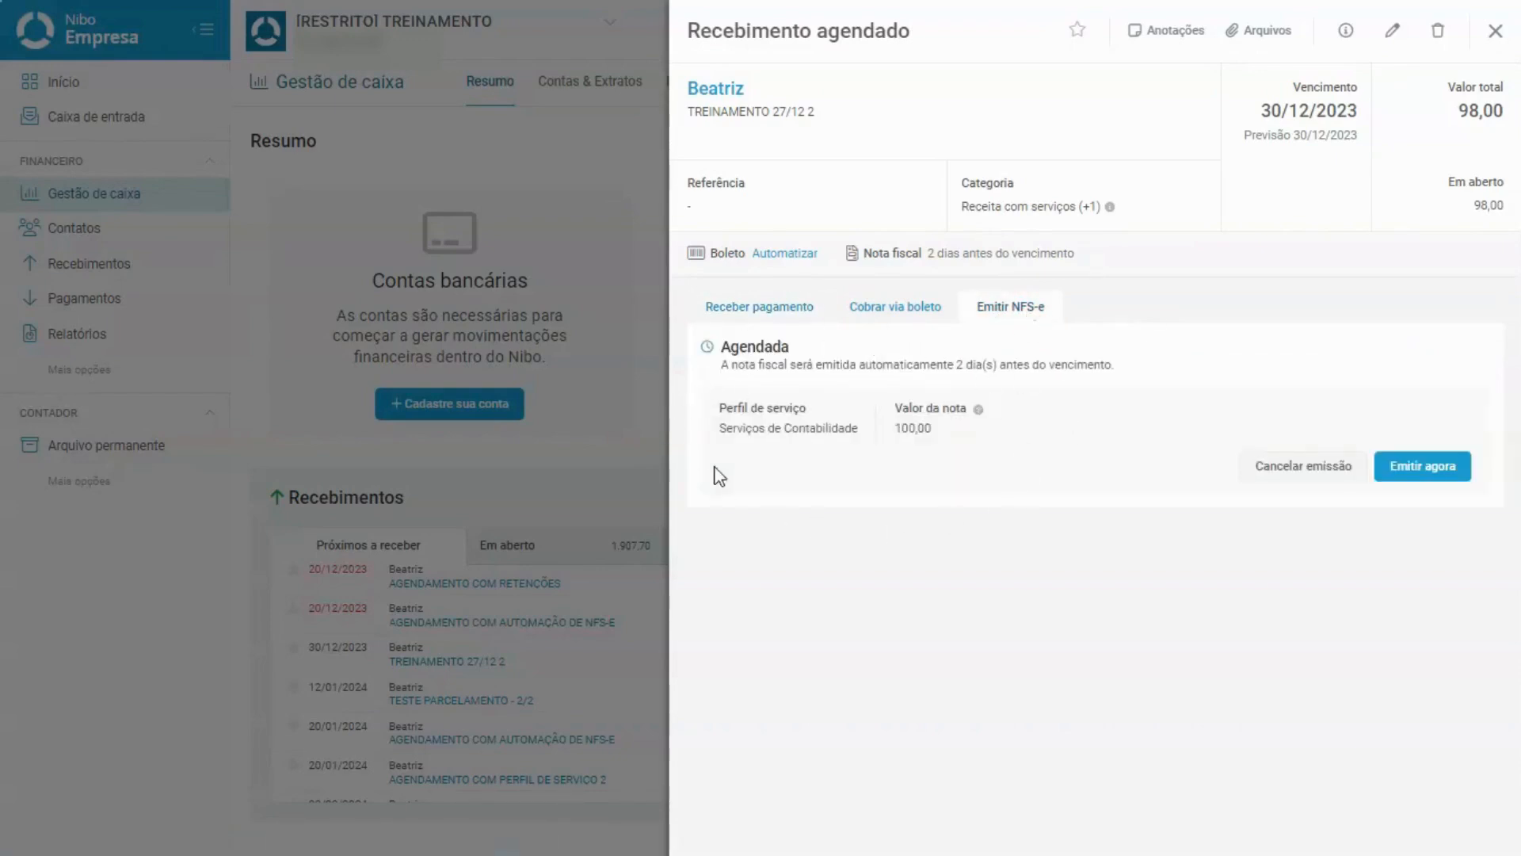
left_click_drag(708, 410, 871, 437)
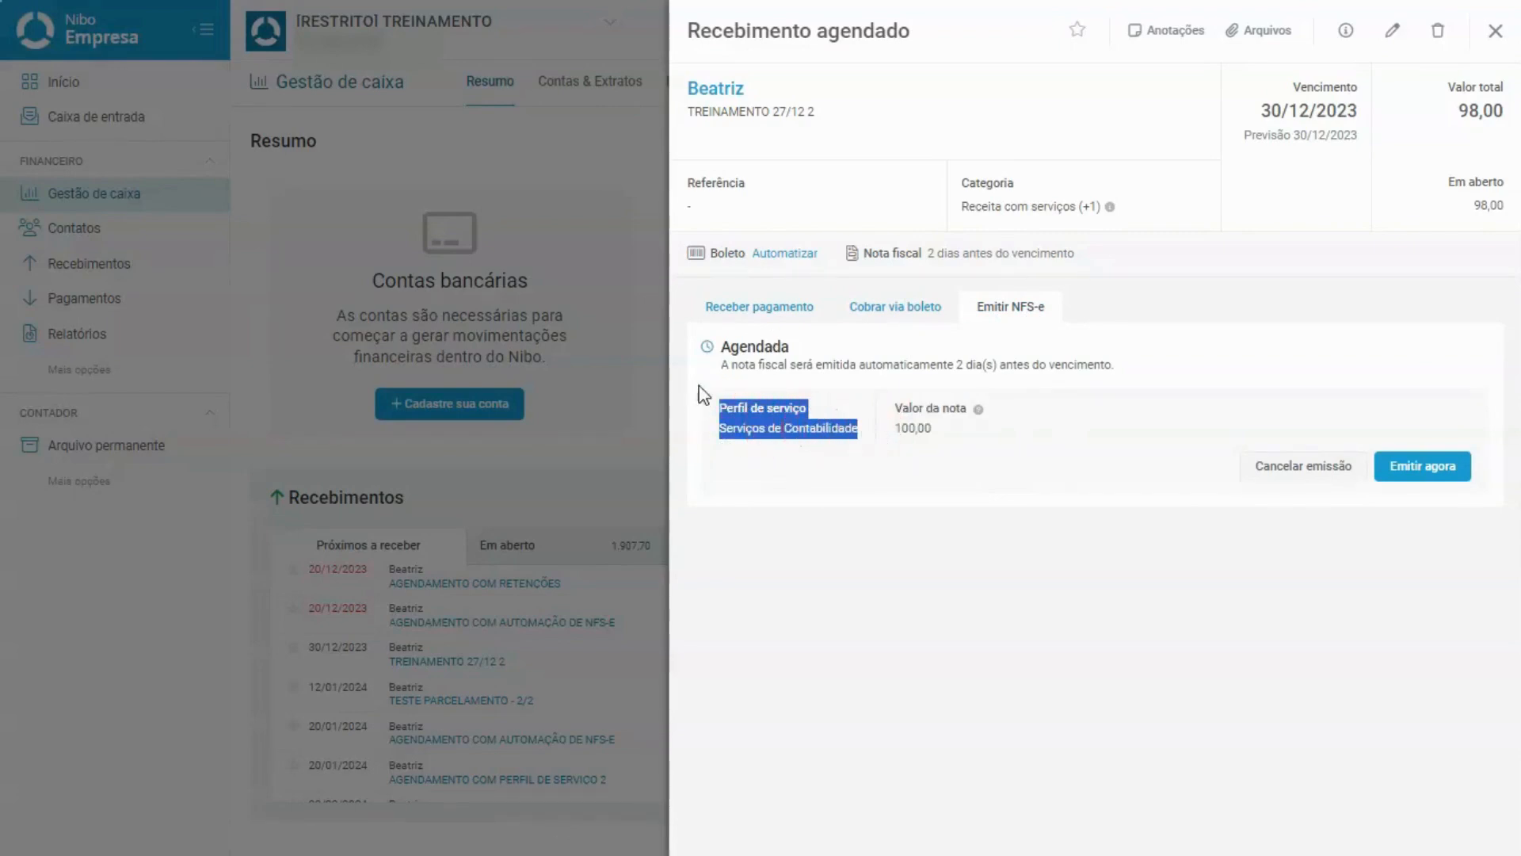
left_click(777, 435)
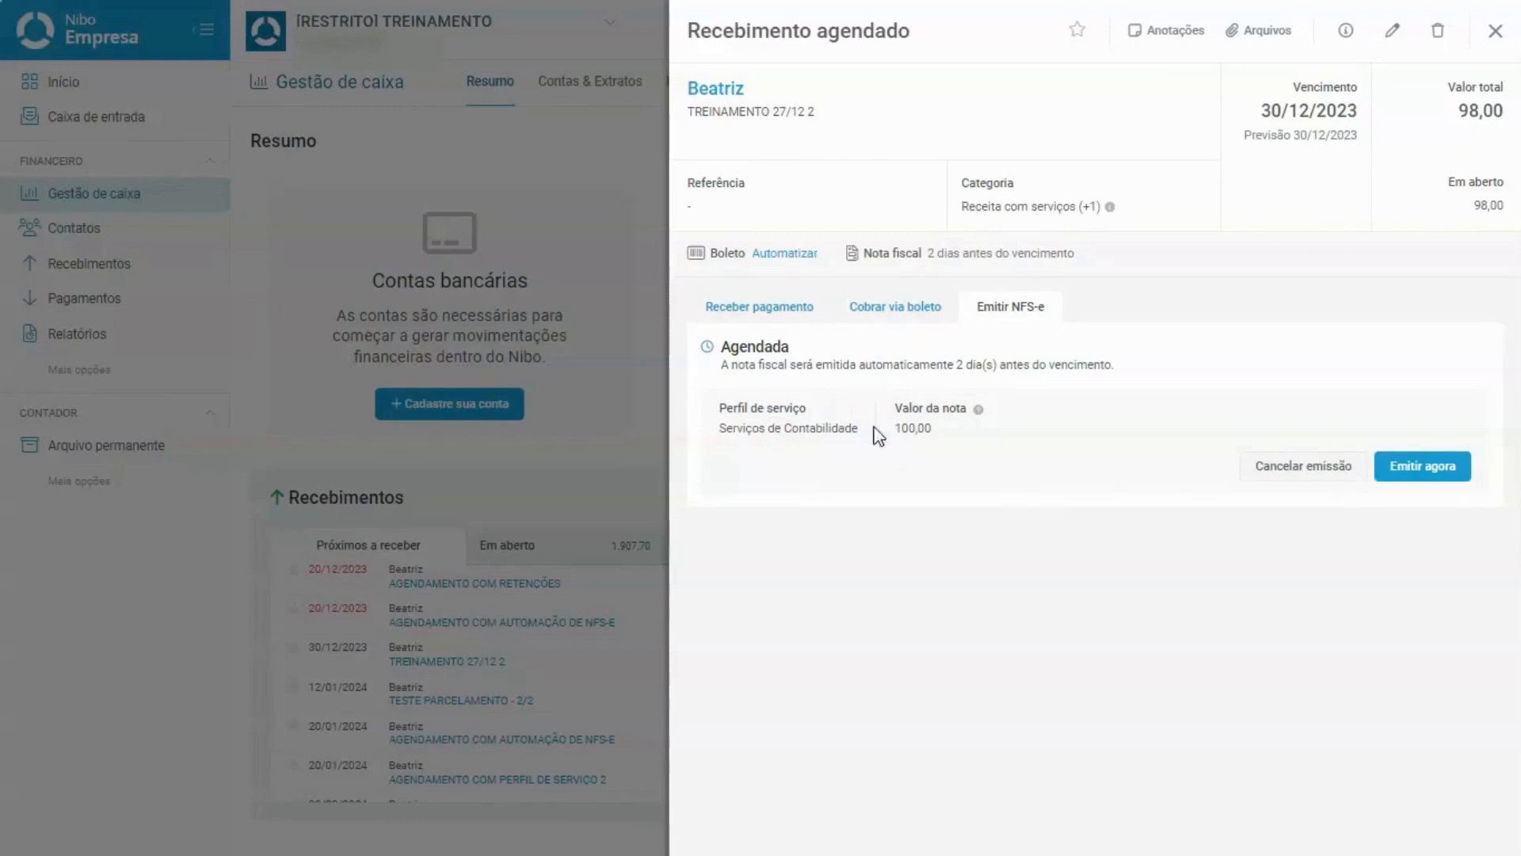
left_click_drag(893, 406, 954, 435)
left_click(950, 437)
Issue the NFS-e for TREINAMENTO 27/12 2 immediately with Emitir agora.
left_click(1259, 492)
left_click(1450, 433)
left_click(1426, 467)
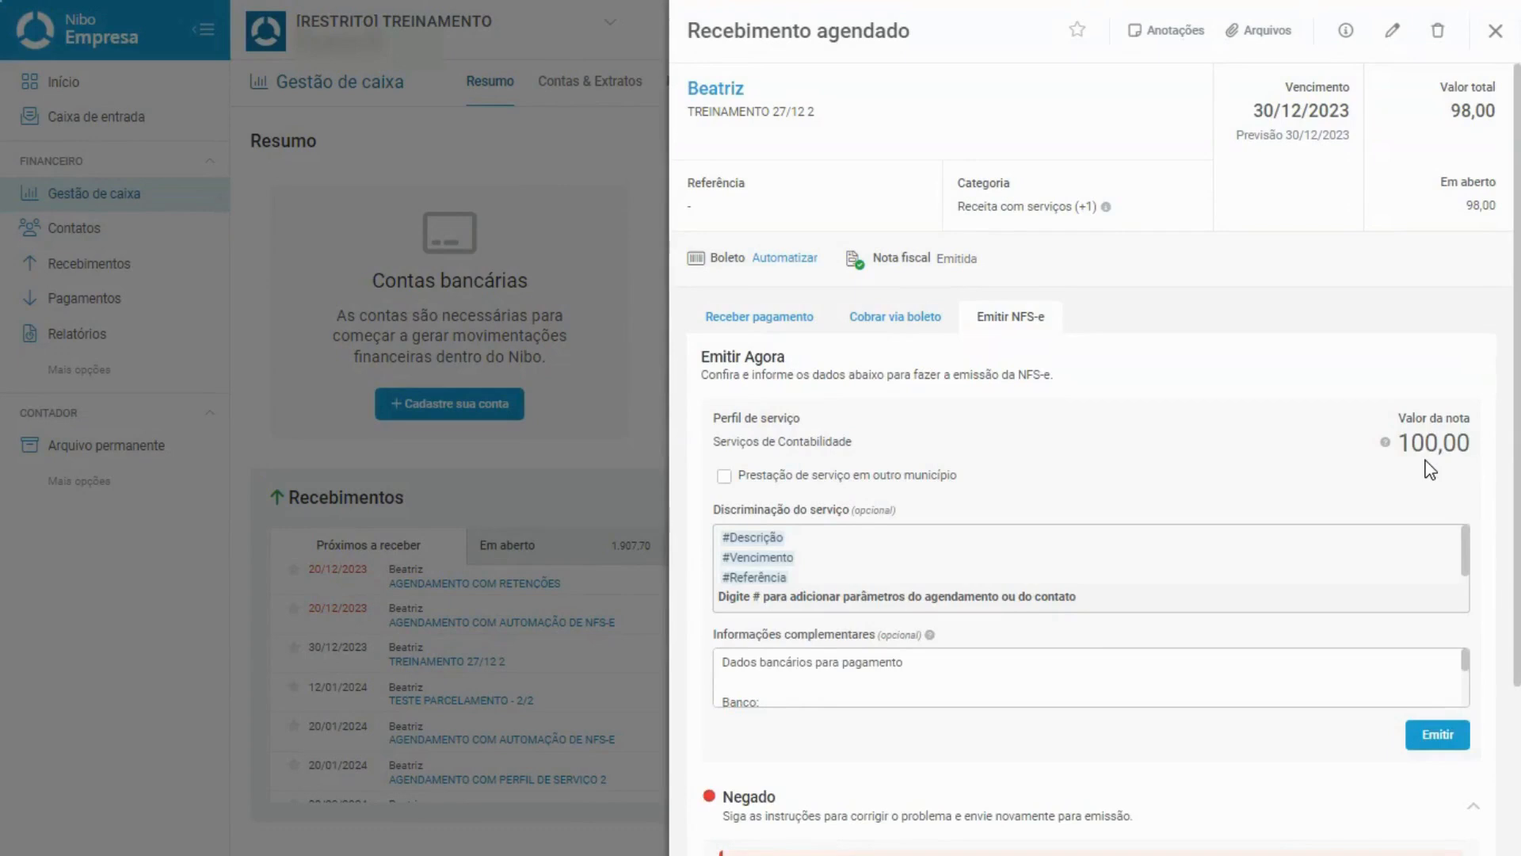
Expand the Negado box's E39 correction, highlight its code and description, then close the details.
scroll(1430, 469, "down", 3)
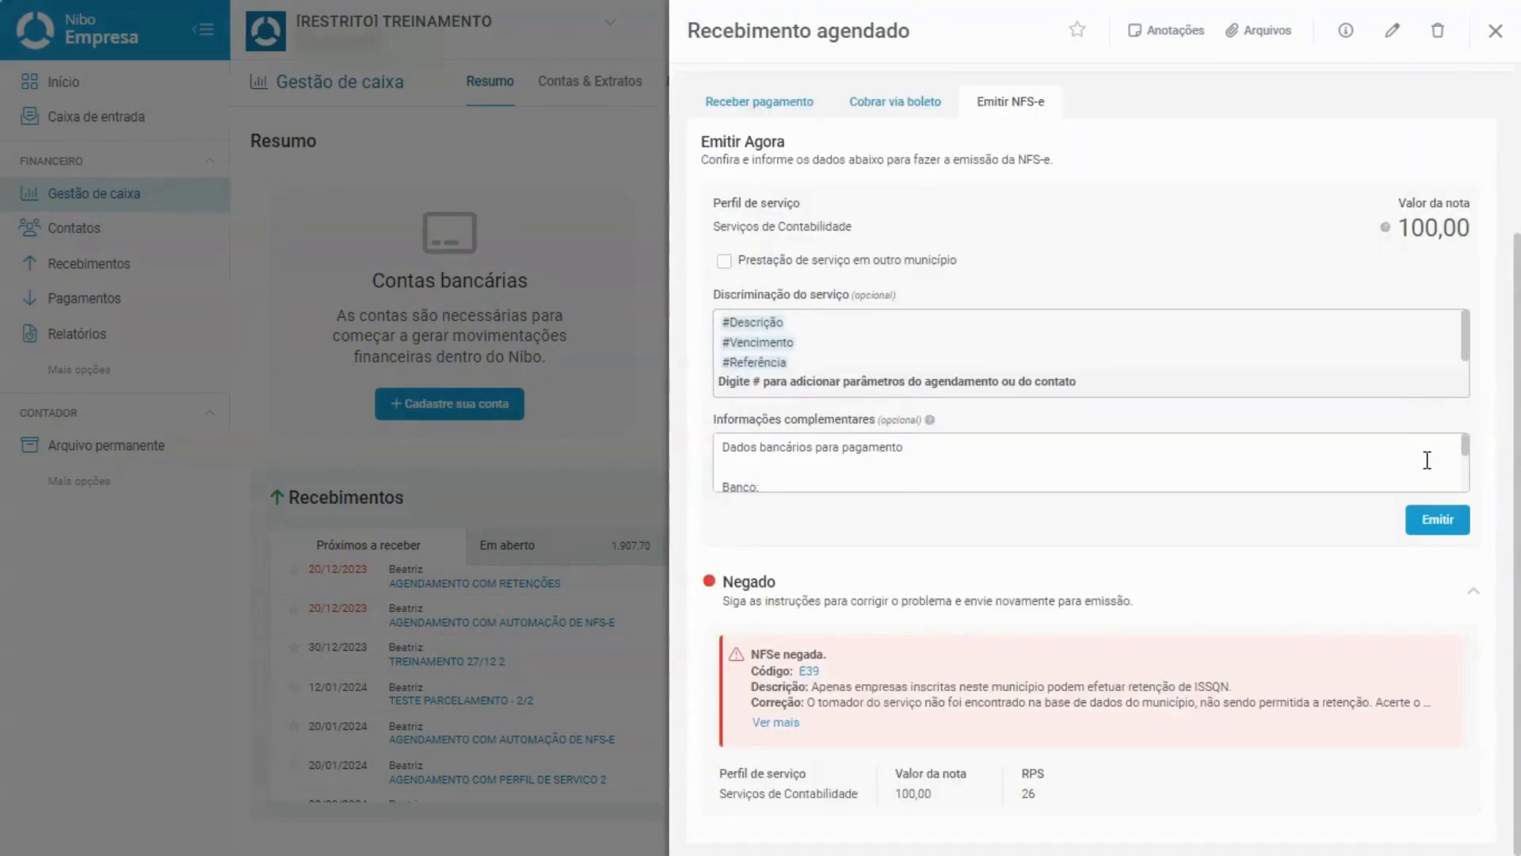
left_click(775, 722)
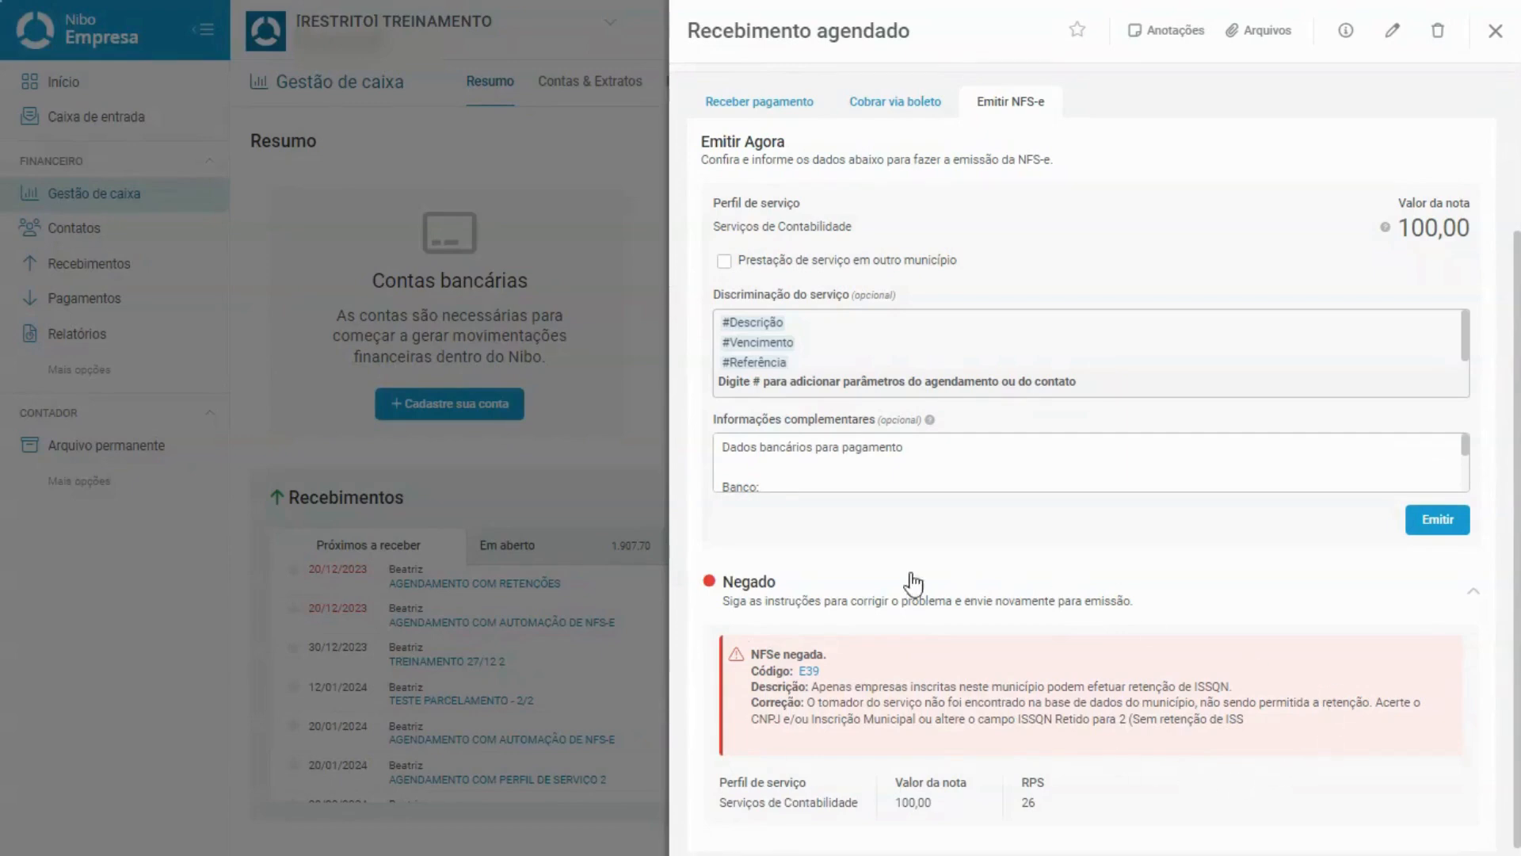
left_click_drag(750, 672, 786, 676)
mouse_move(812, 686)
left_mouse_down()
mouse_move(1169, 686)
mouse_move(1287, 715)
mouse_move(1293, 691)
mouse_move(765, 730)
mouse_move(780, 670)
mouse_move(818, 703)
left_mouse_up()
left_click(817, 703)
scroll(817, 703, "up", 3)
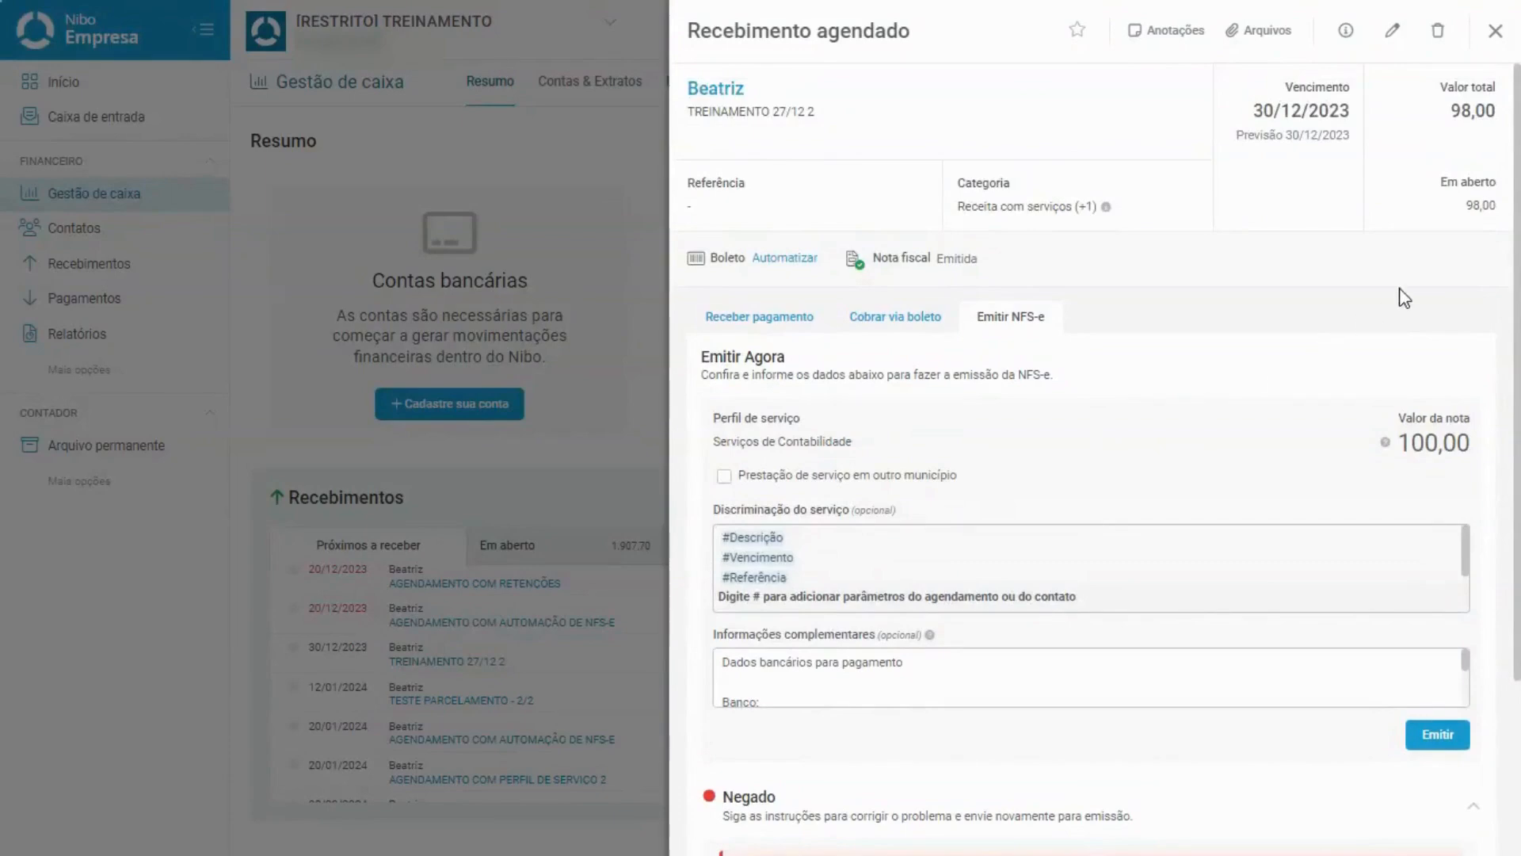
left_click(1494, 31)
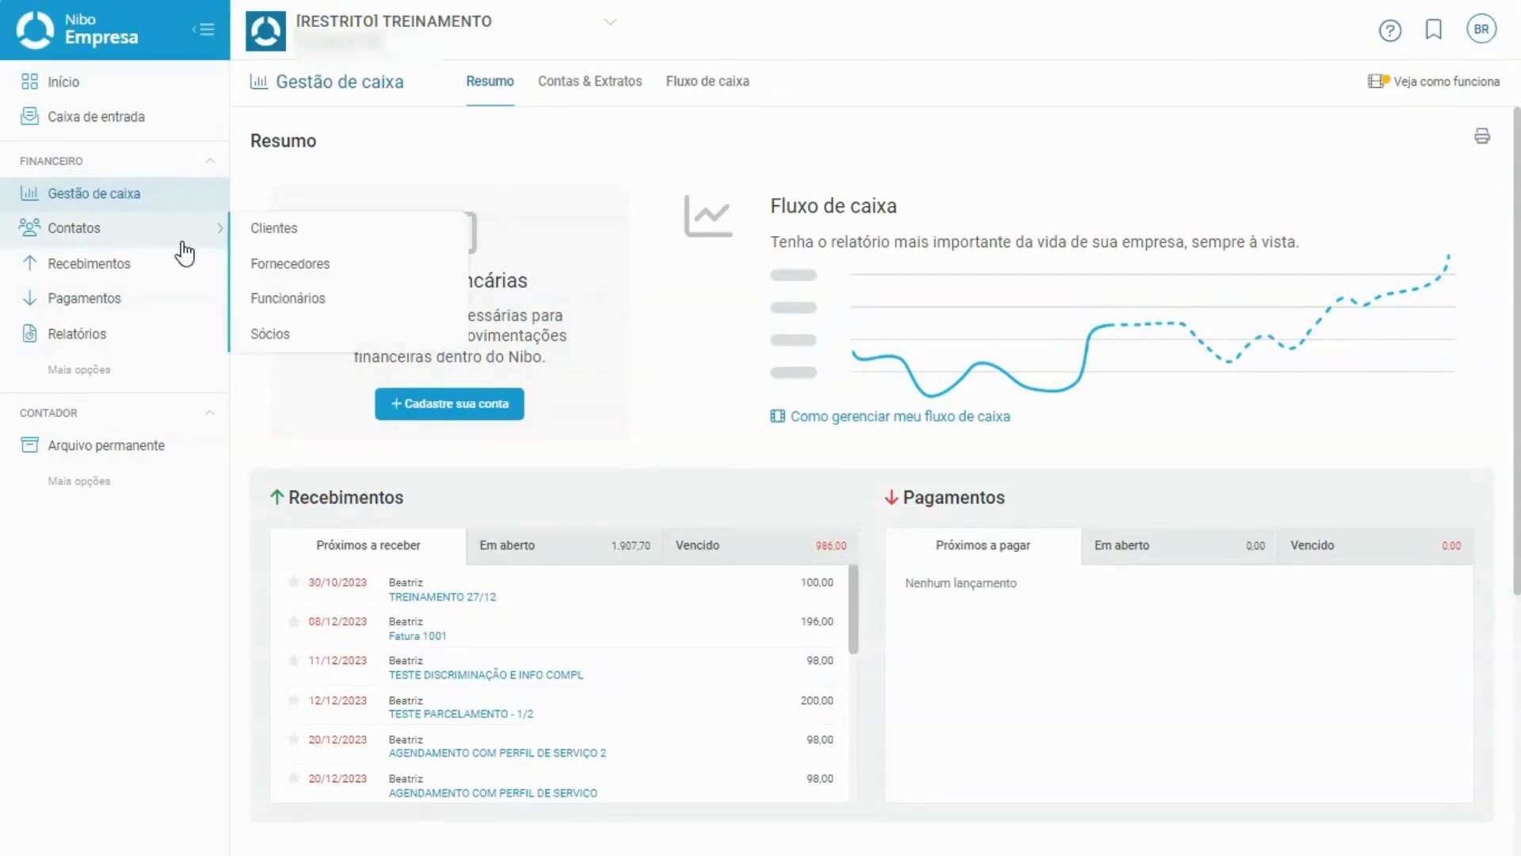
Open the Recebimentos Central de cobrança list of open receivables.
mouse_move(156, 269)
left_click(402, 372)
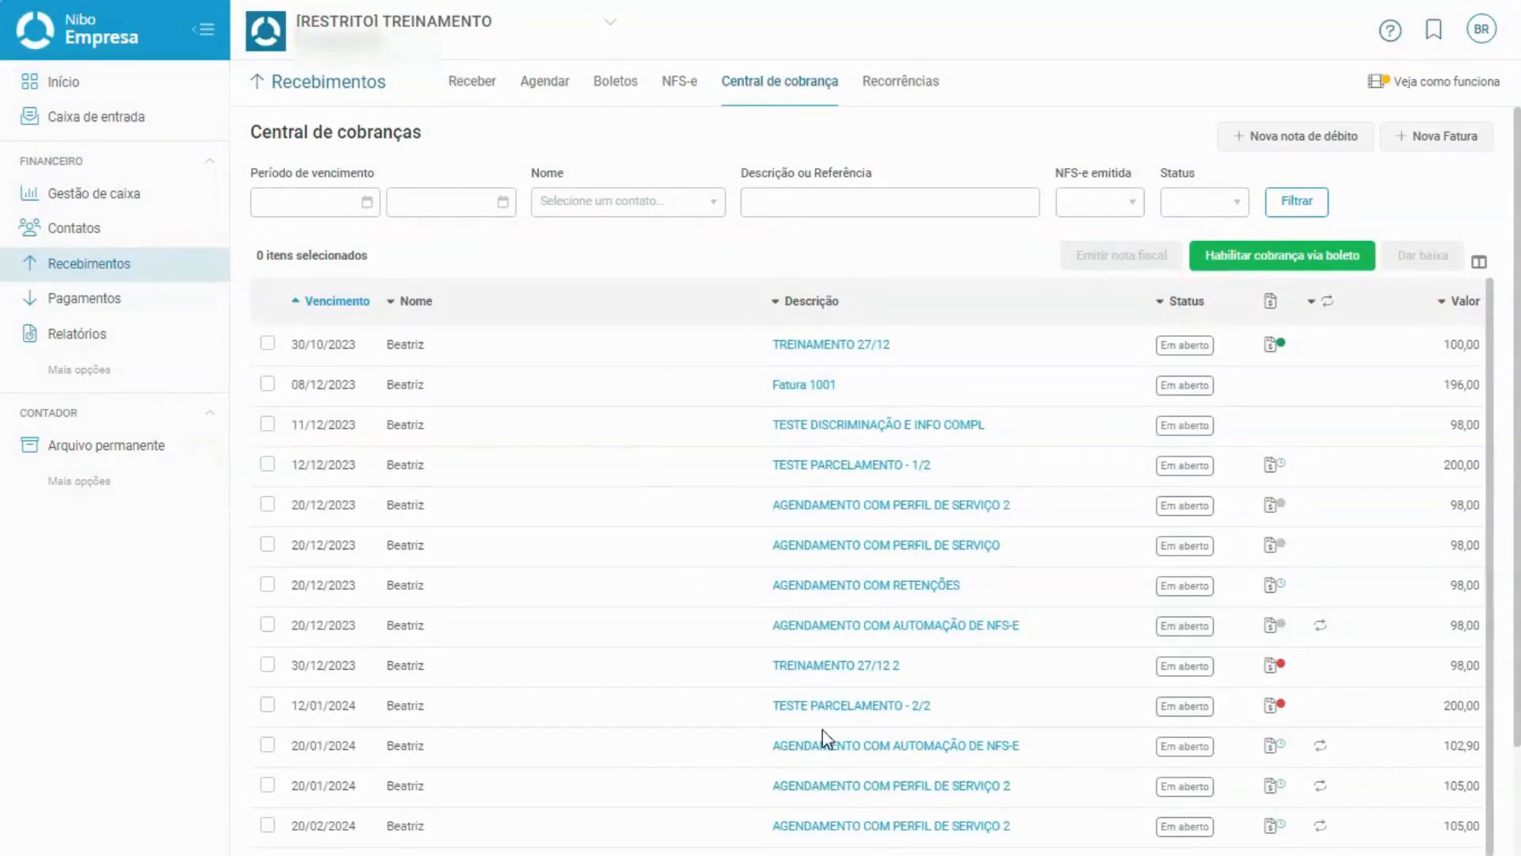
scroll(1052, 347, "down", 3)
scroll(1052, 347, "up", 3)
scroll(1114, 577, "down", 1)
scroll(1114, 578, "up", 1)
scroll(1181, 655, "down", 1)
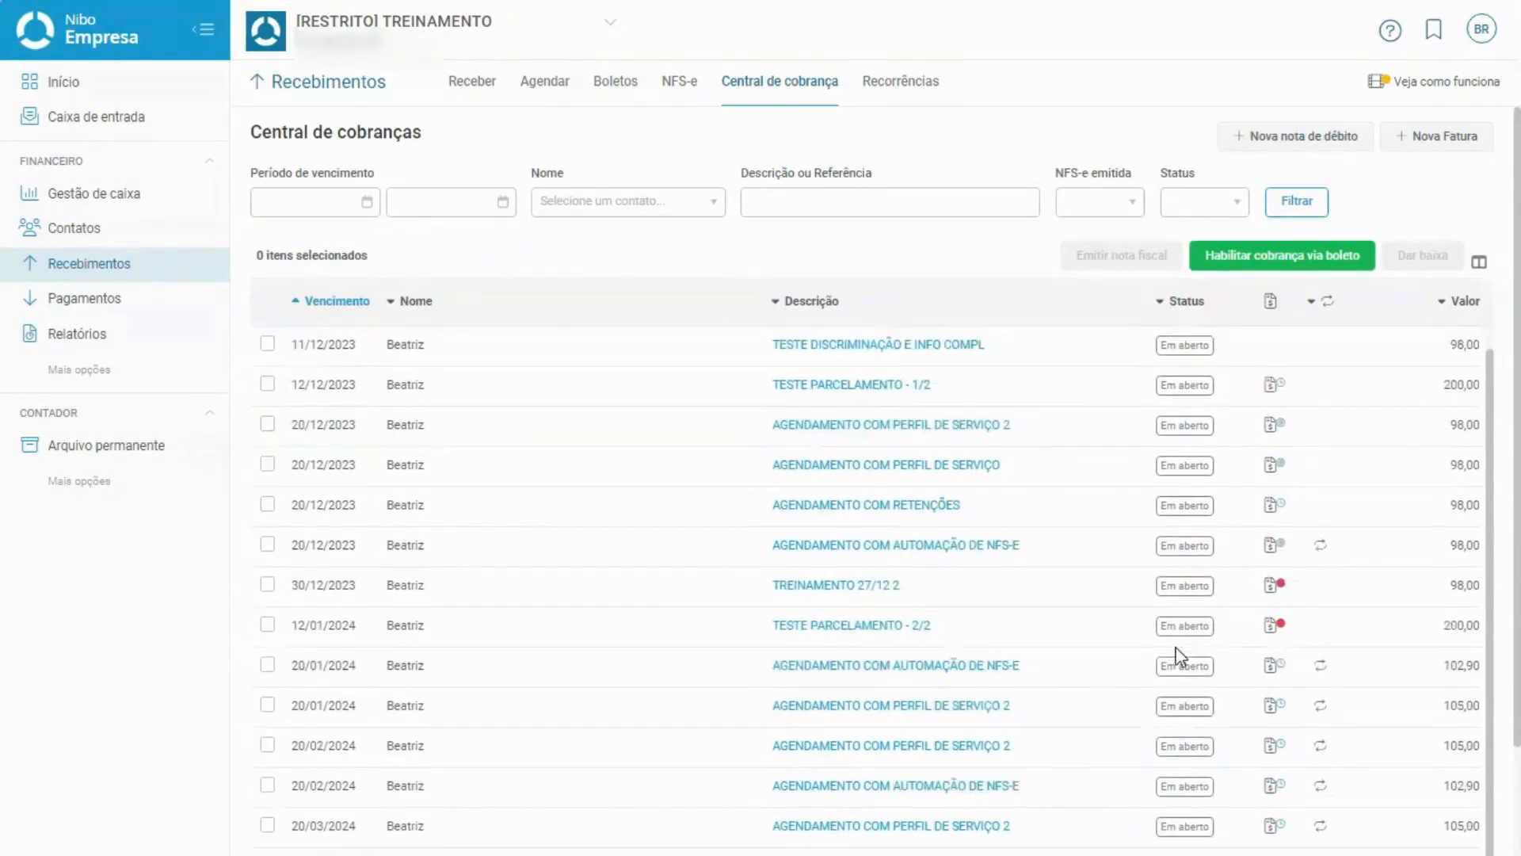
scroll(1180, 655, "up", 1)
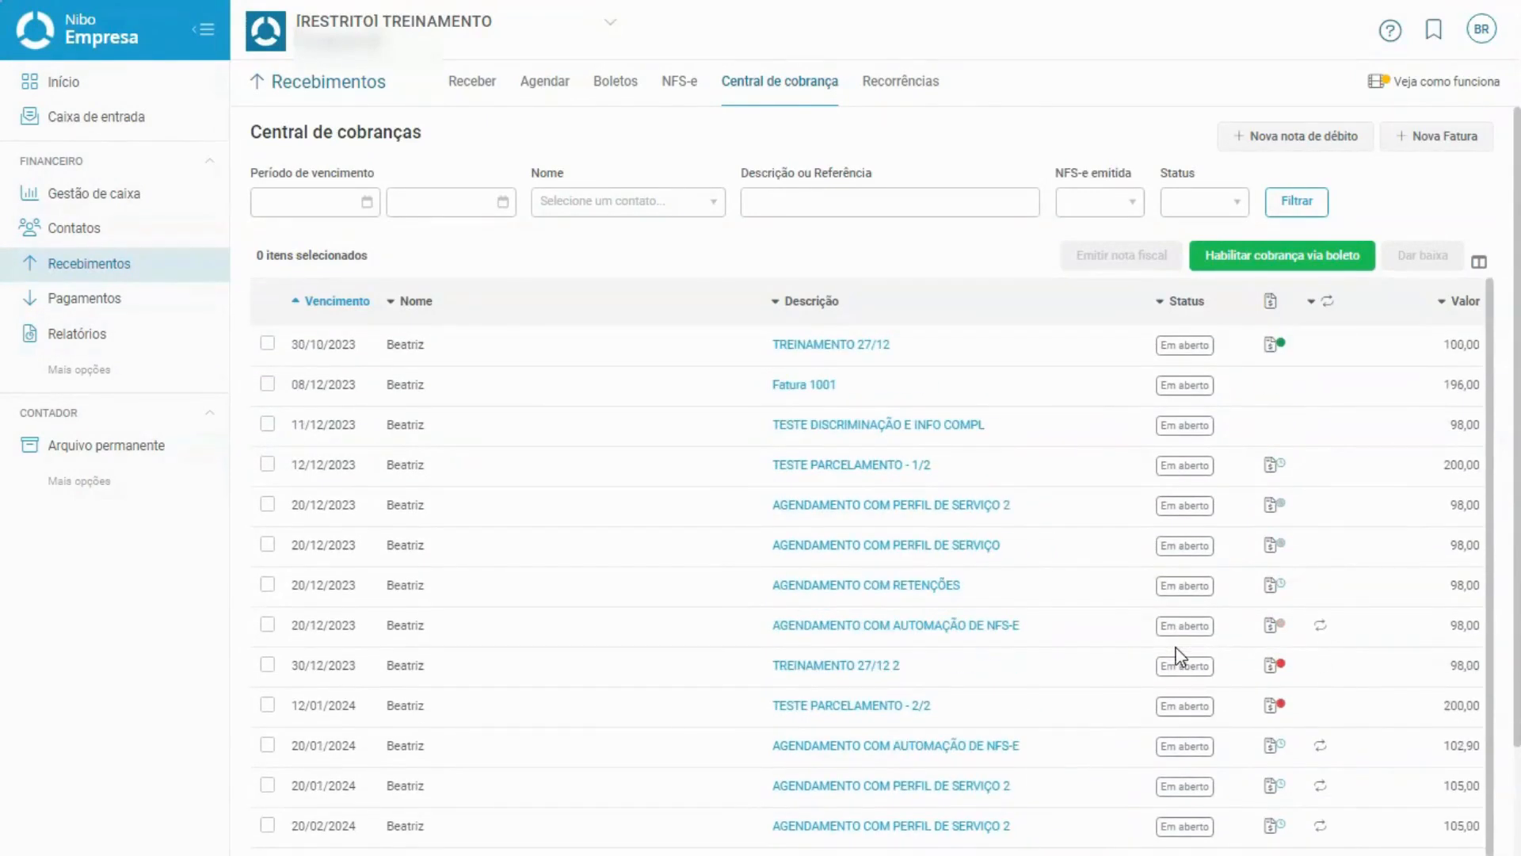
Select the first six receivables, from 30/10/2023 through the two 20/12/2023 entries.
left_click(267, 345)
left_click(268, 384)
left_click(274, 424)
left_click(267, 468)
left_click(267, 507)
left_click(274, 545)
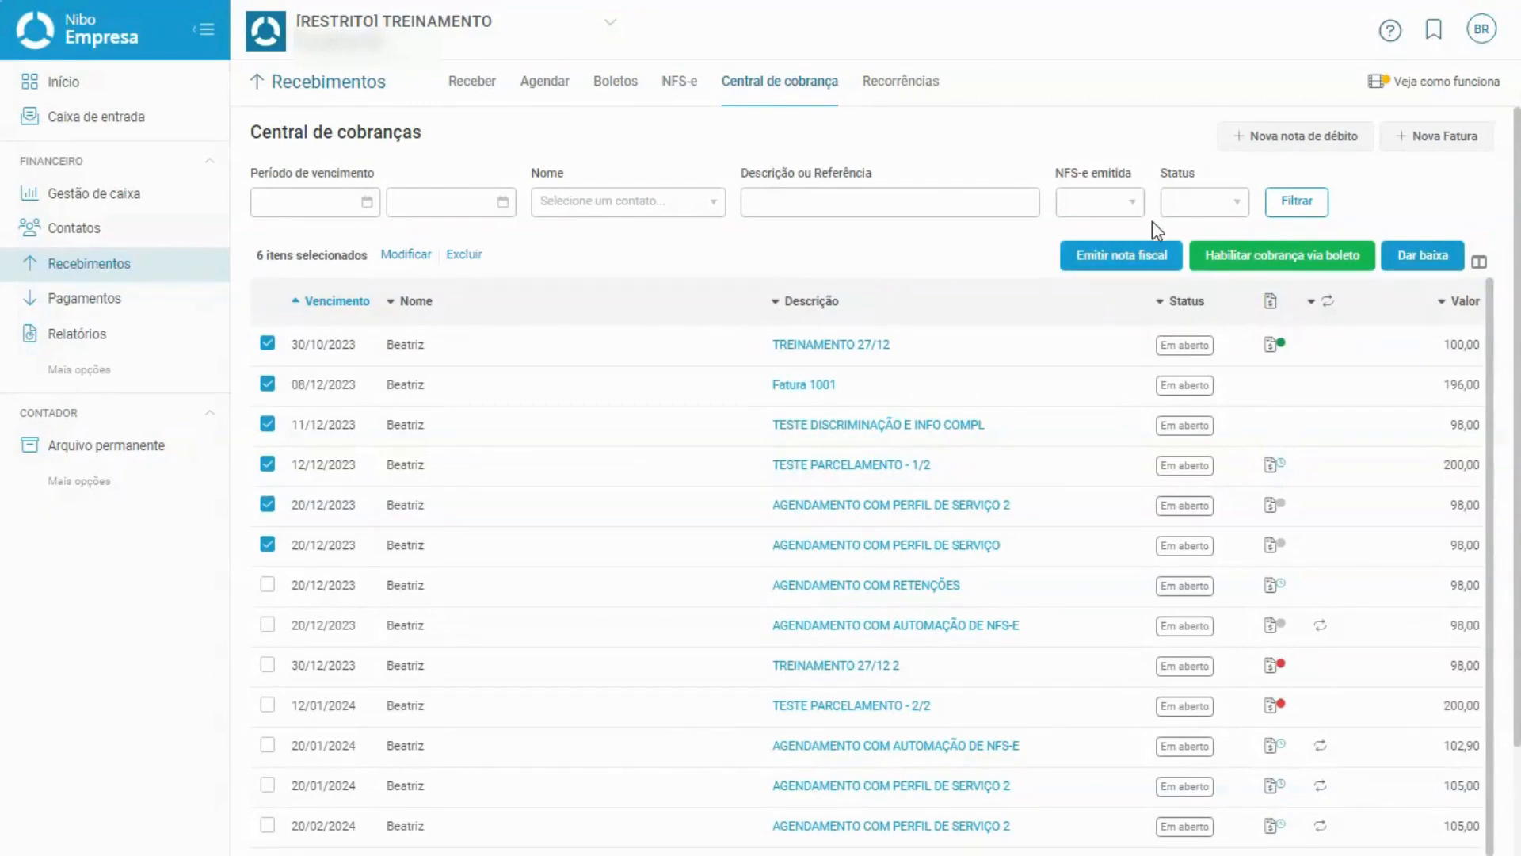
Send NFS-e emission for the six selected receivables, confirming in the Emitir notas fiscais dialog.
left_click(1147, 250)
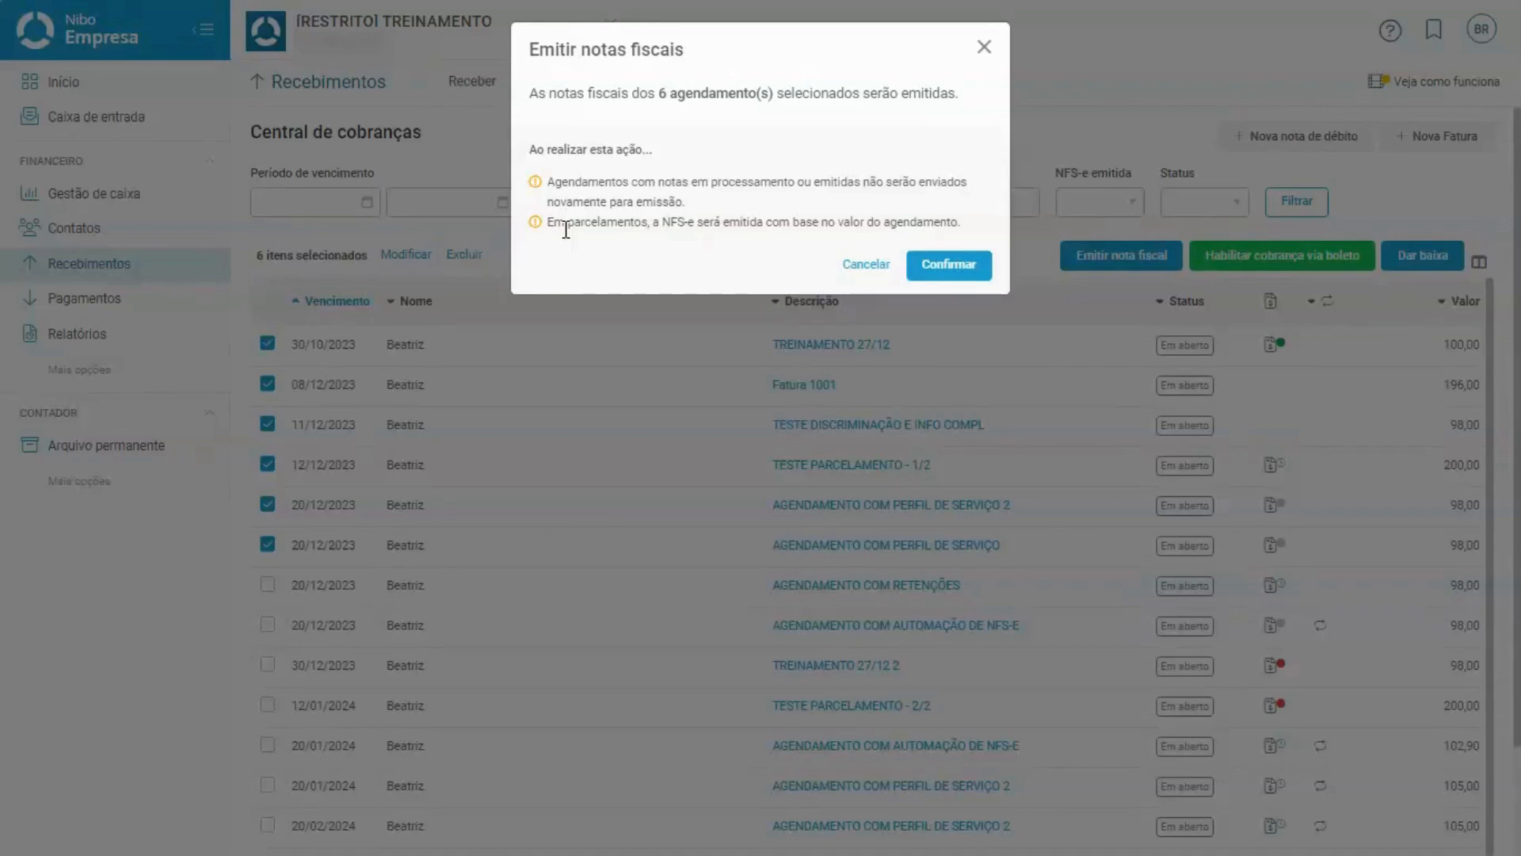
left_click(957, 277)
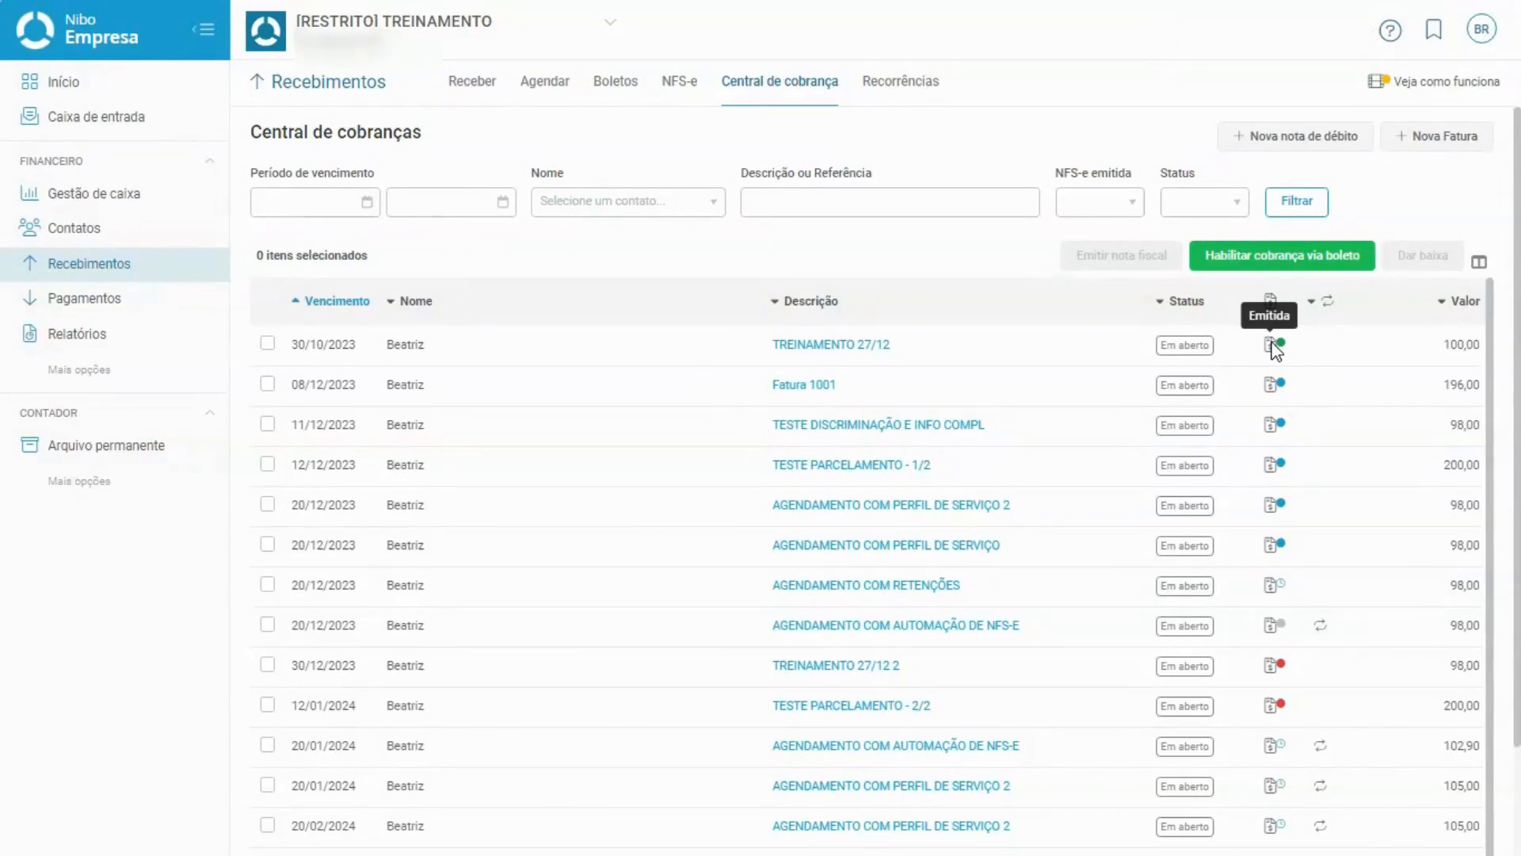
Reload the Central de cobranças table twice with Filtrar: two notes emitted, four rejected.
left_click(1279, 214)
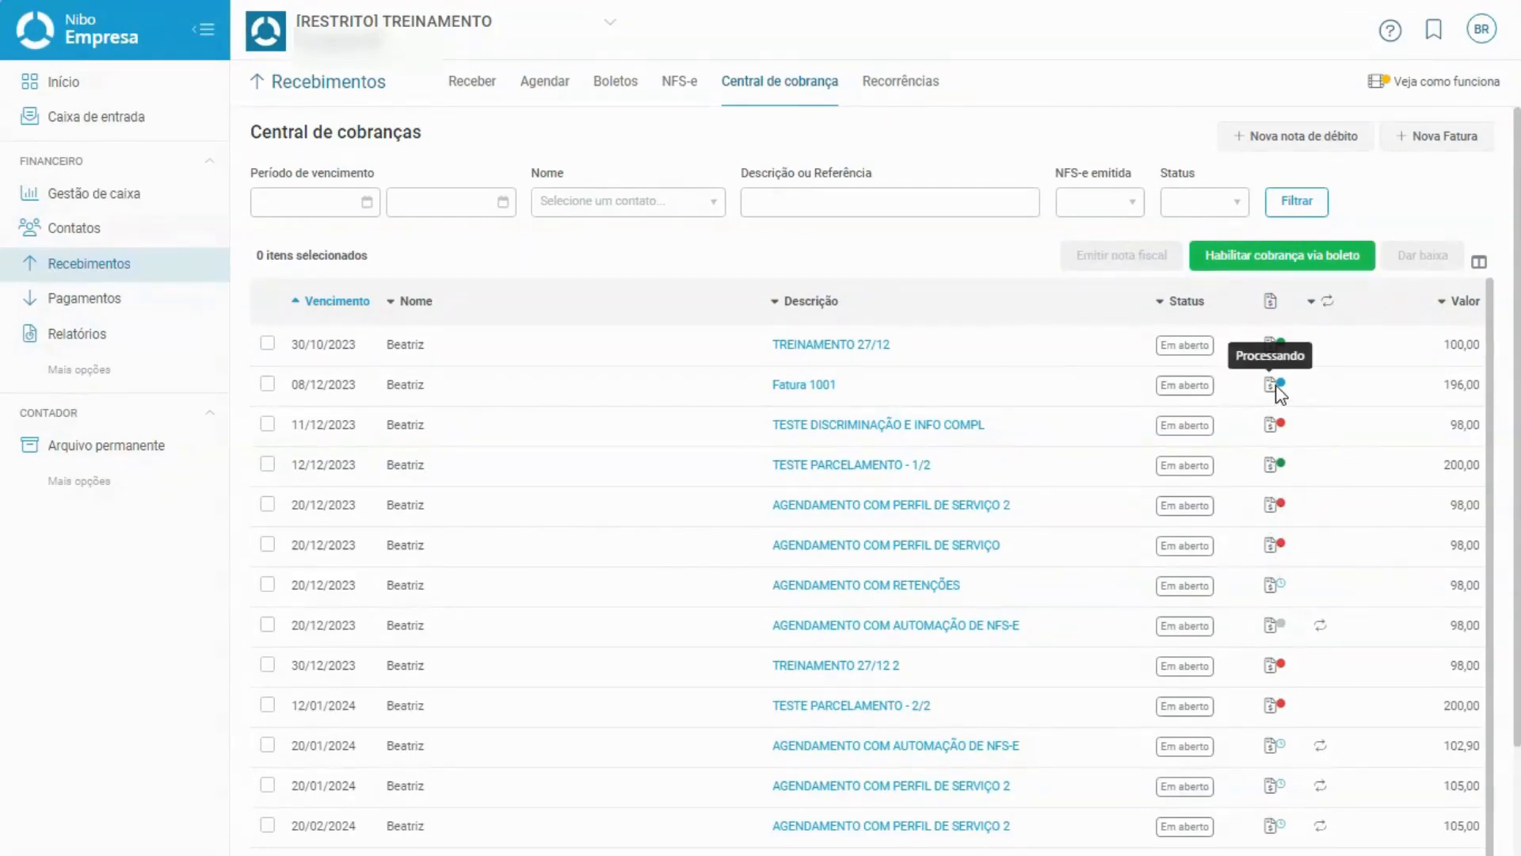
left_click(1296, 203)
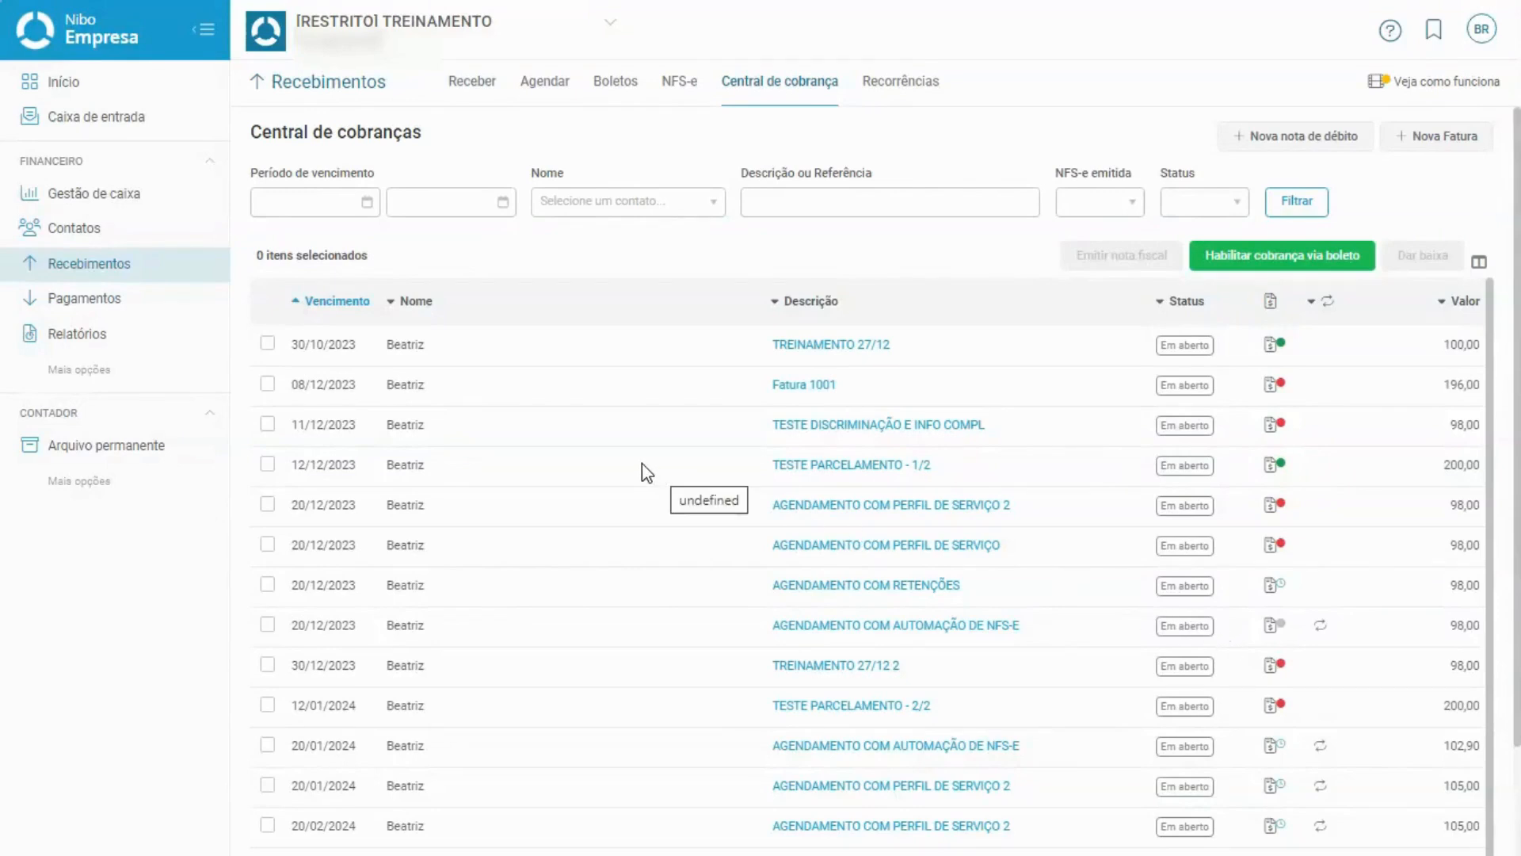
Open the Painel NFS-e and filter it to Emitida notes.
mouse_move(187, 264)
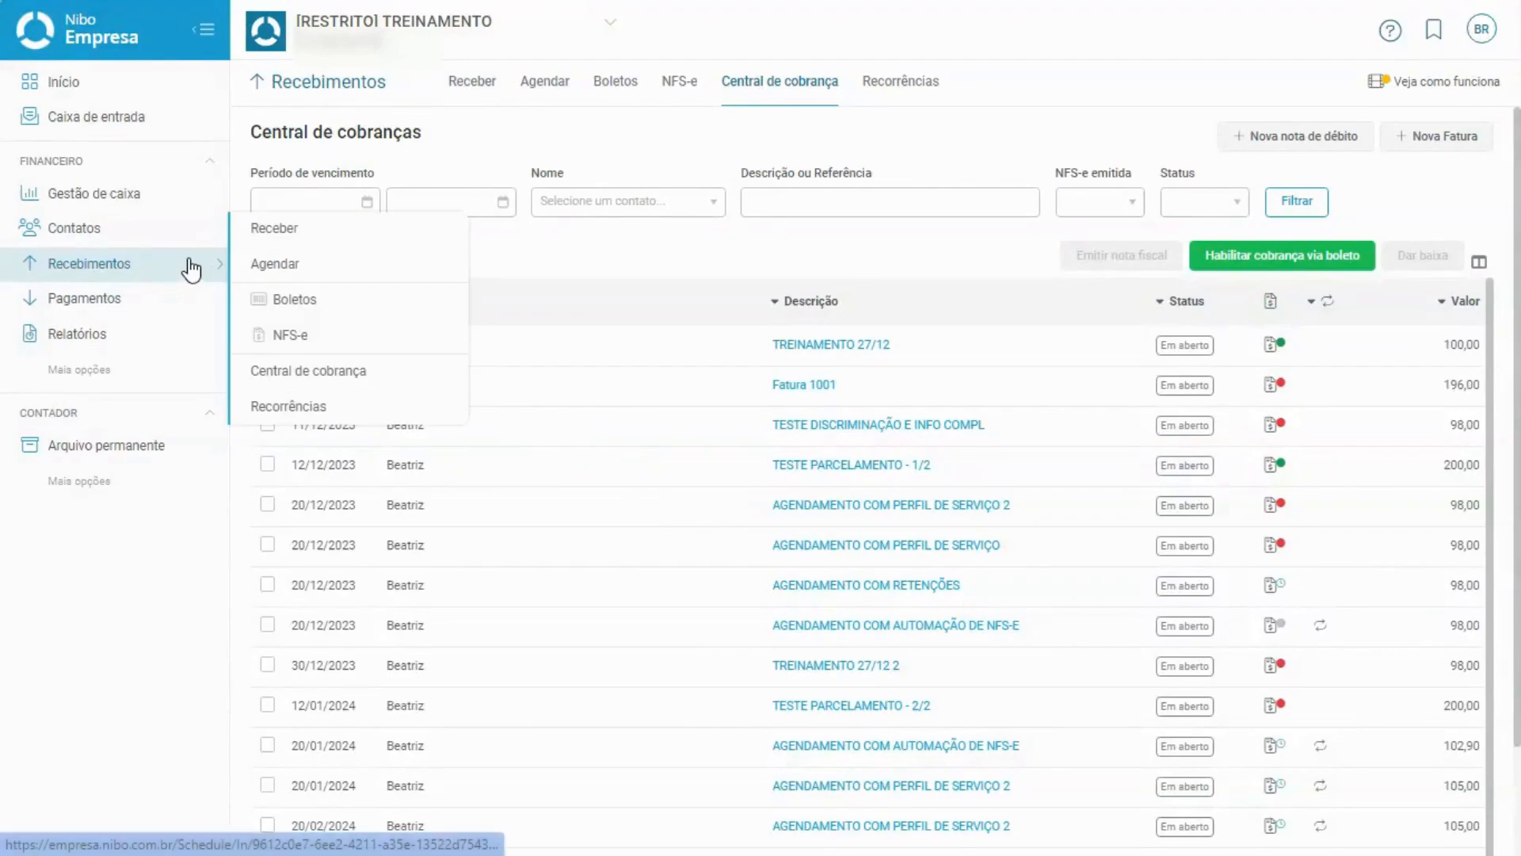
left_click(391, 342)
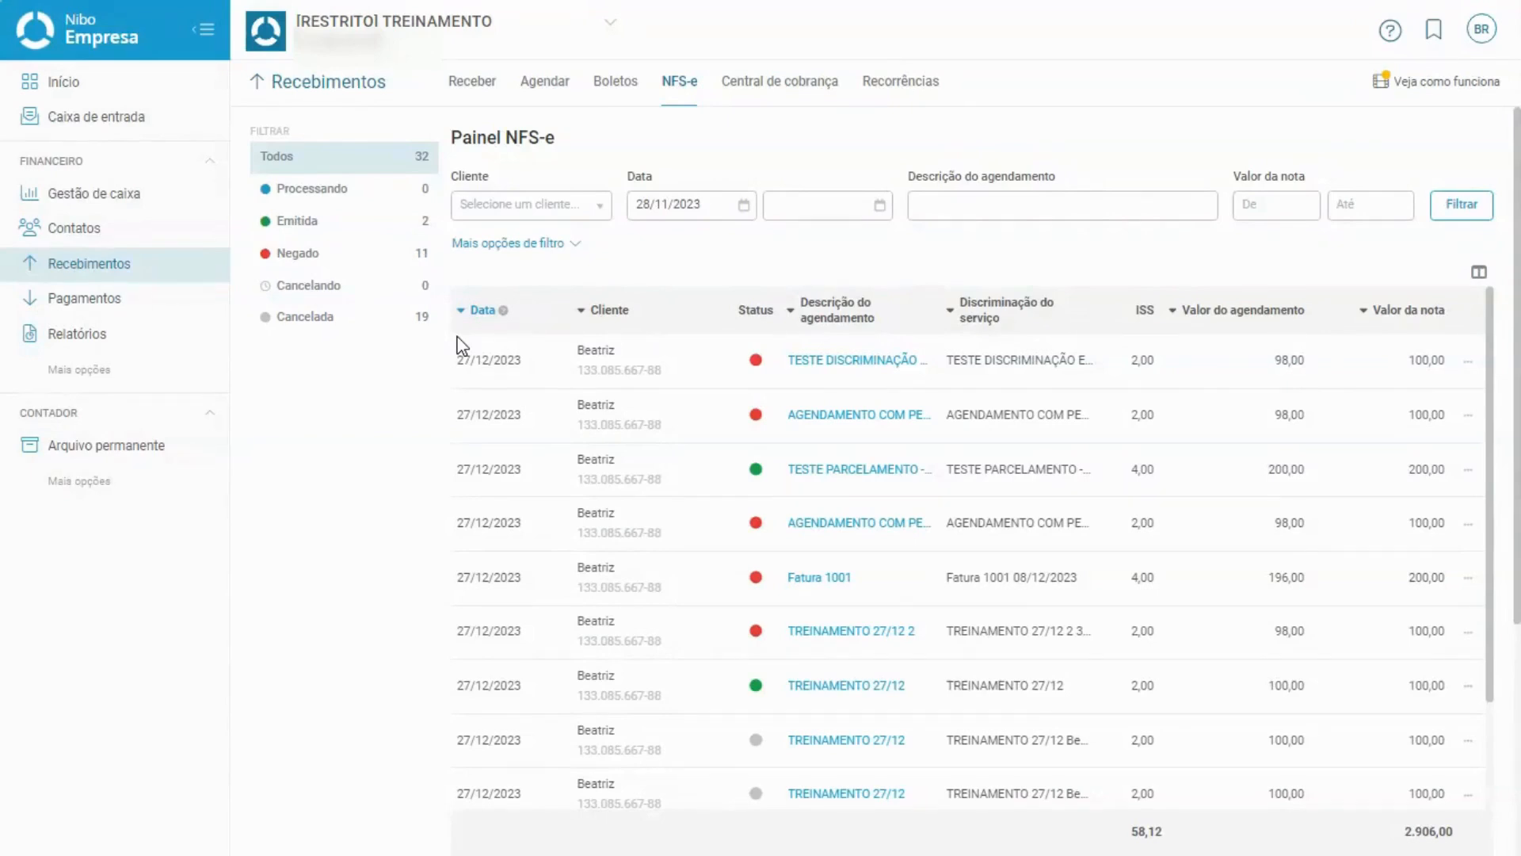
mouse_move(192, 263)
left_click(382, 225)
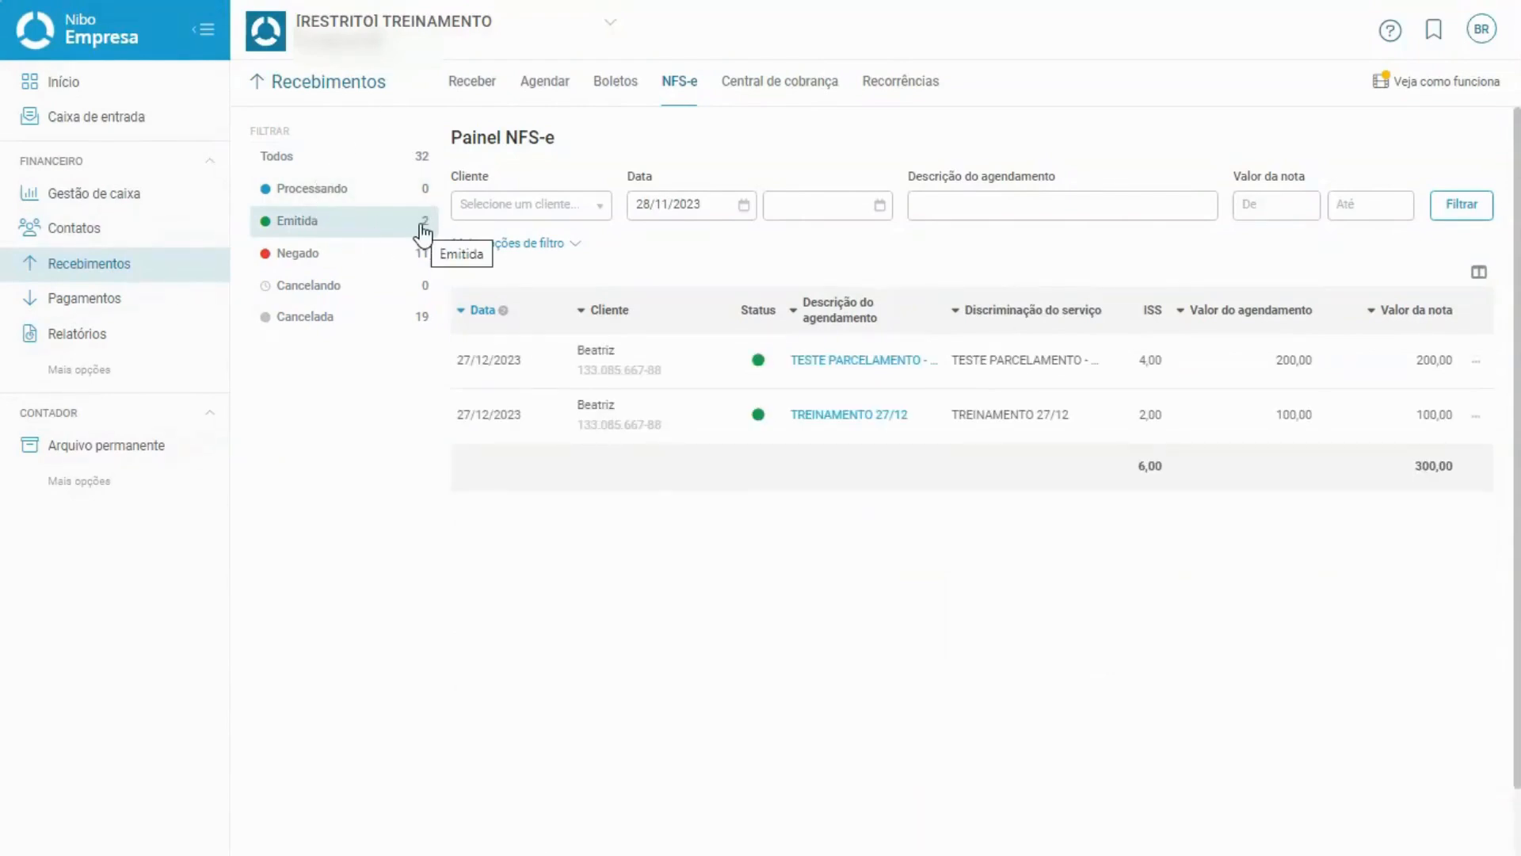
Switch to Negado, then Cancelada (19 of 32 notes), and reveal the extra filter fields.
left_click(363, 255)
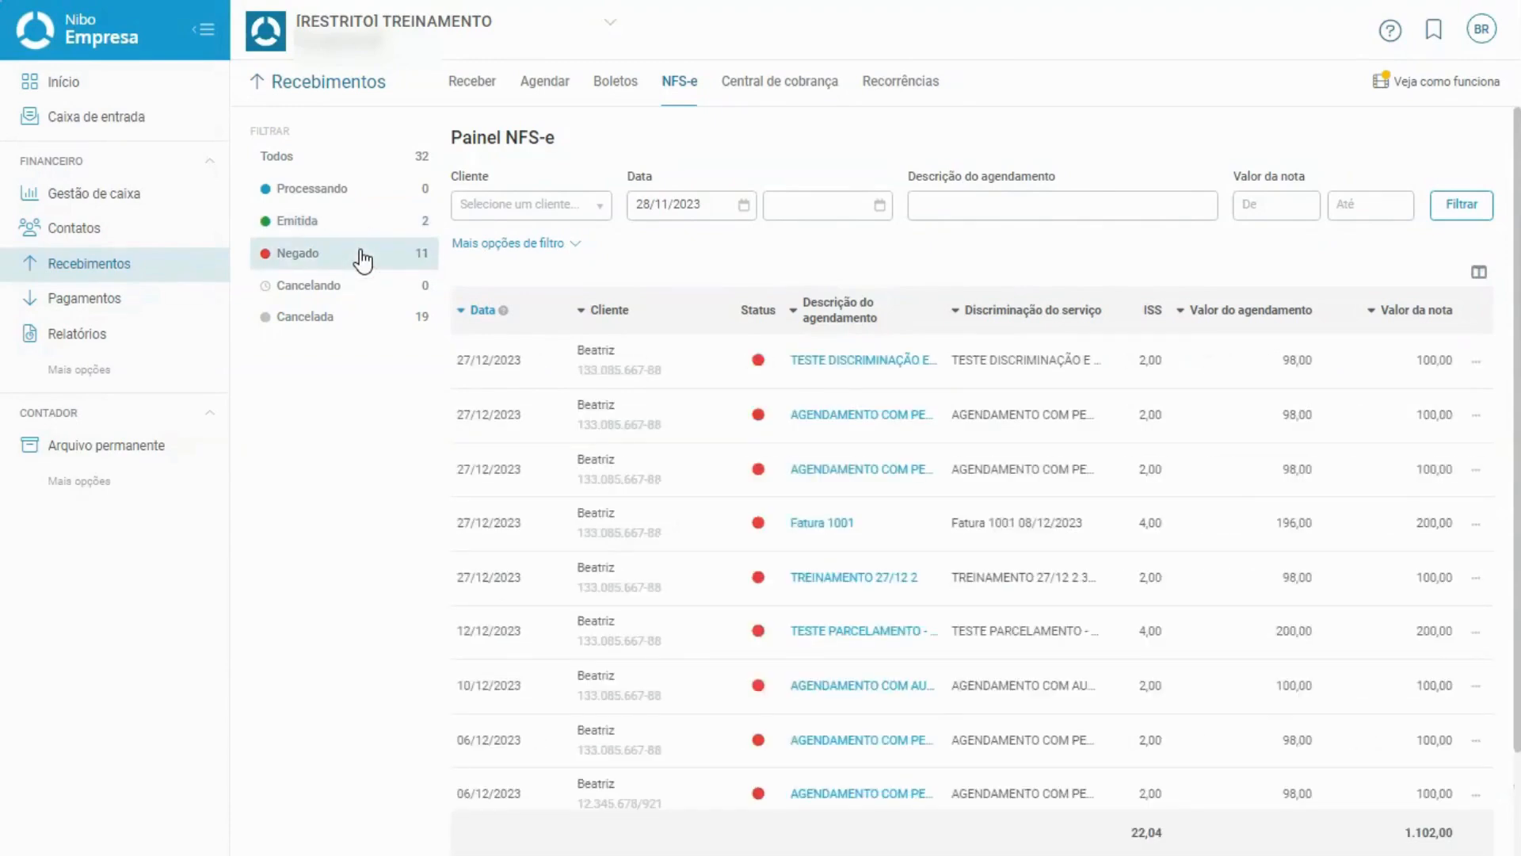
left_click(362, 335)
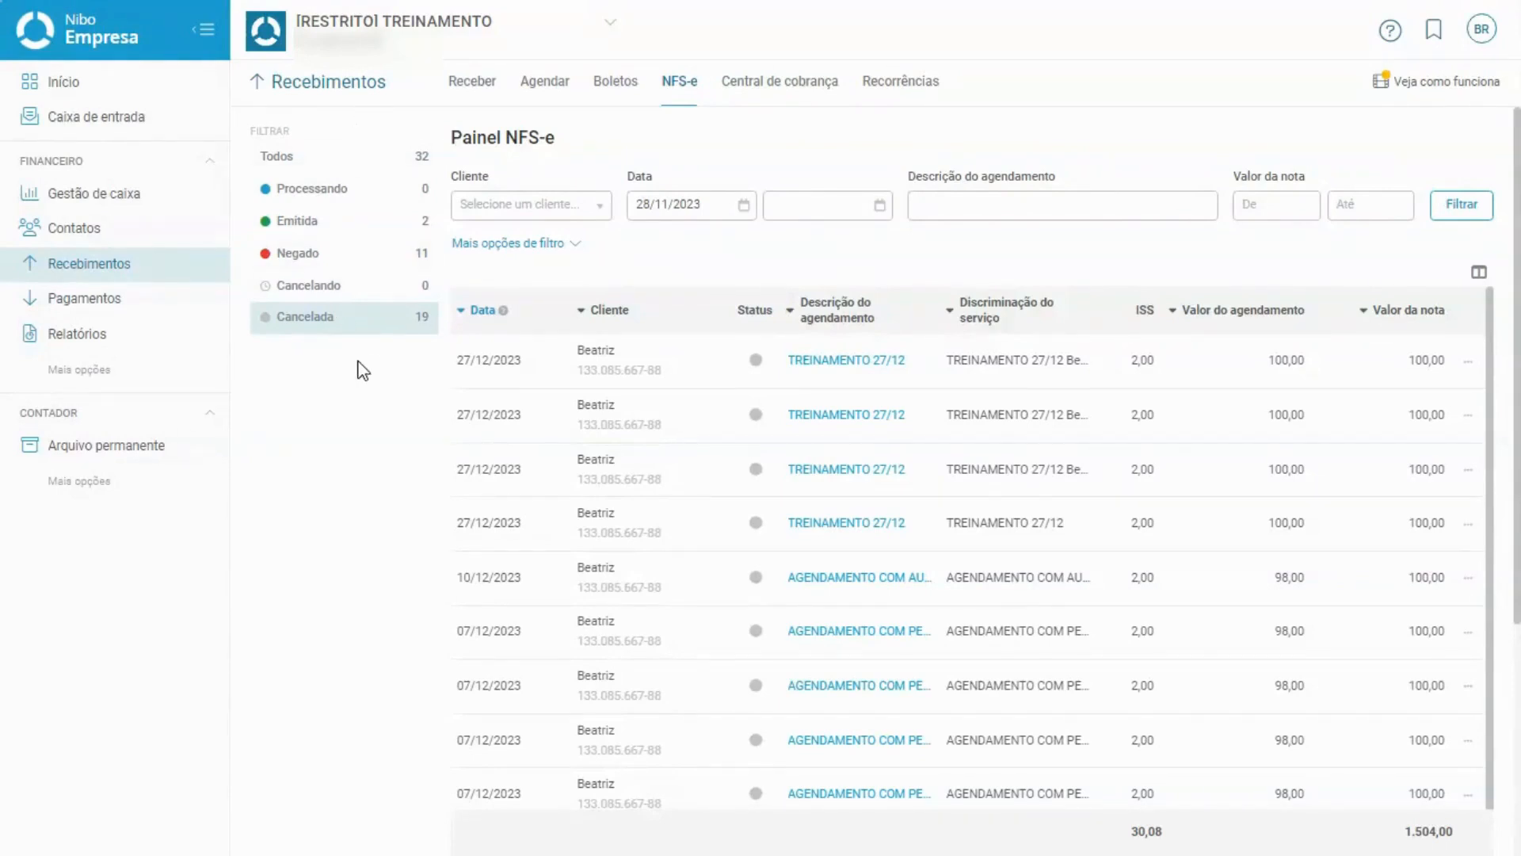
left_click(568, 246)
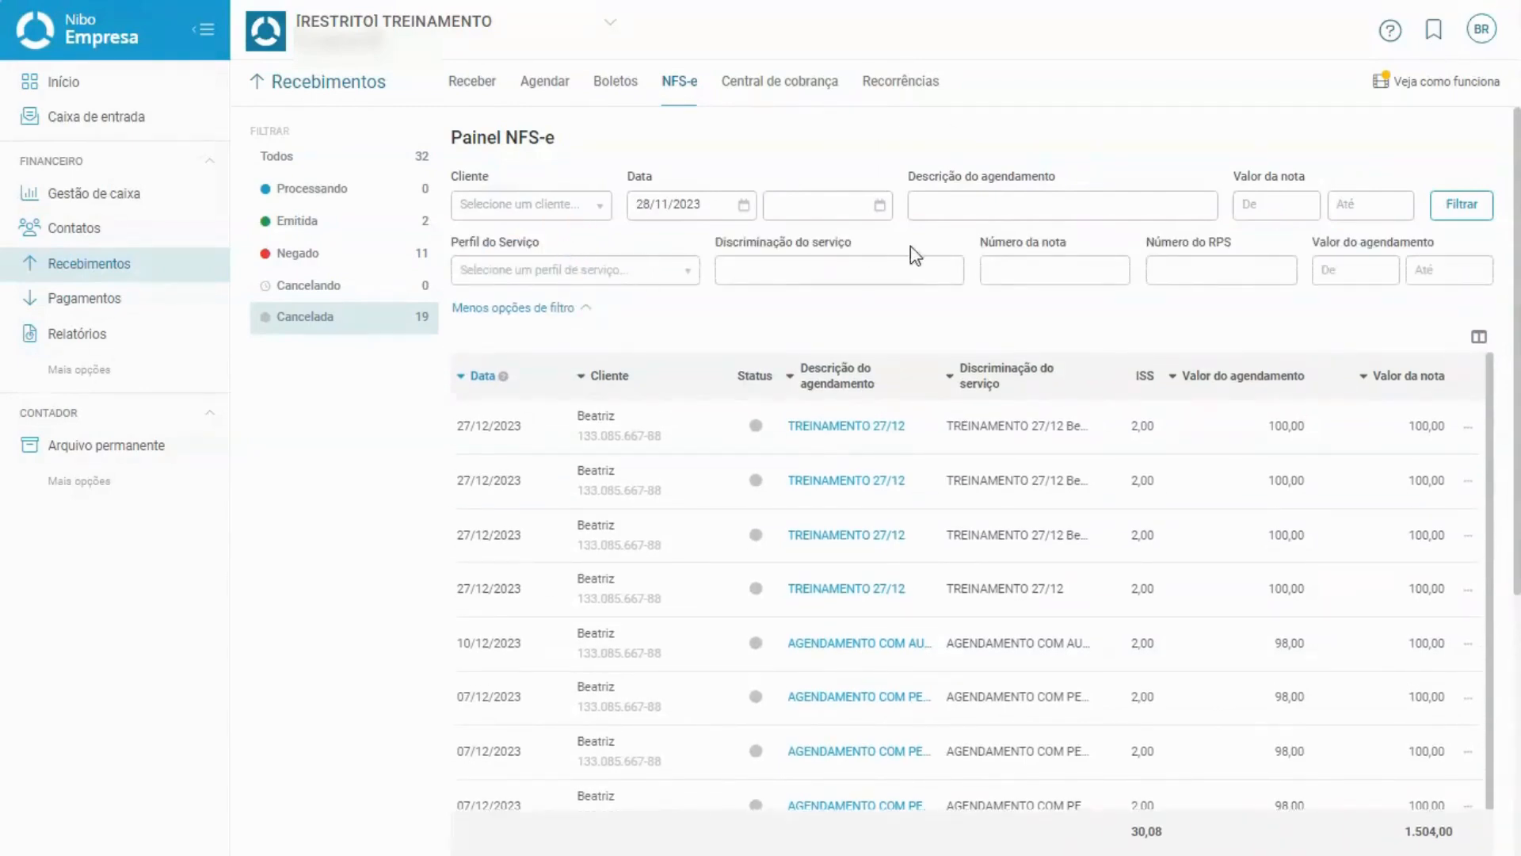
List the 2 Emitida notes (300,00, 6,00 ISS) and open the table column settings.
left_click(557, 207)
left_click(723, 168)
left_click(337, 229)
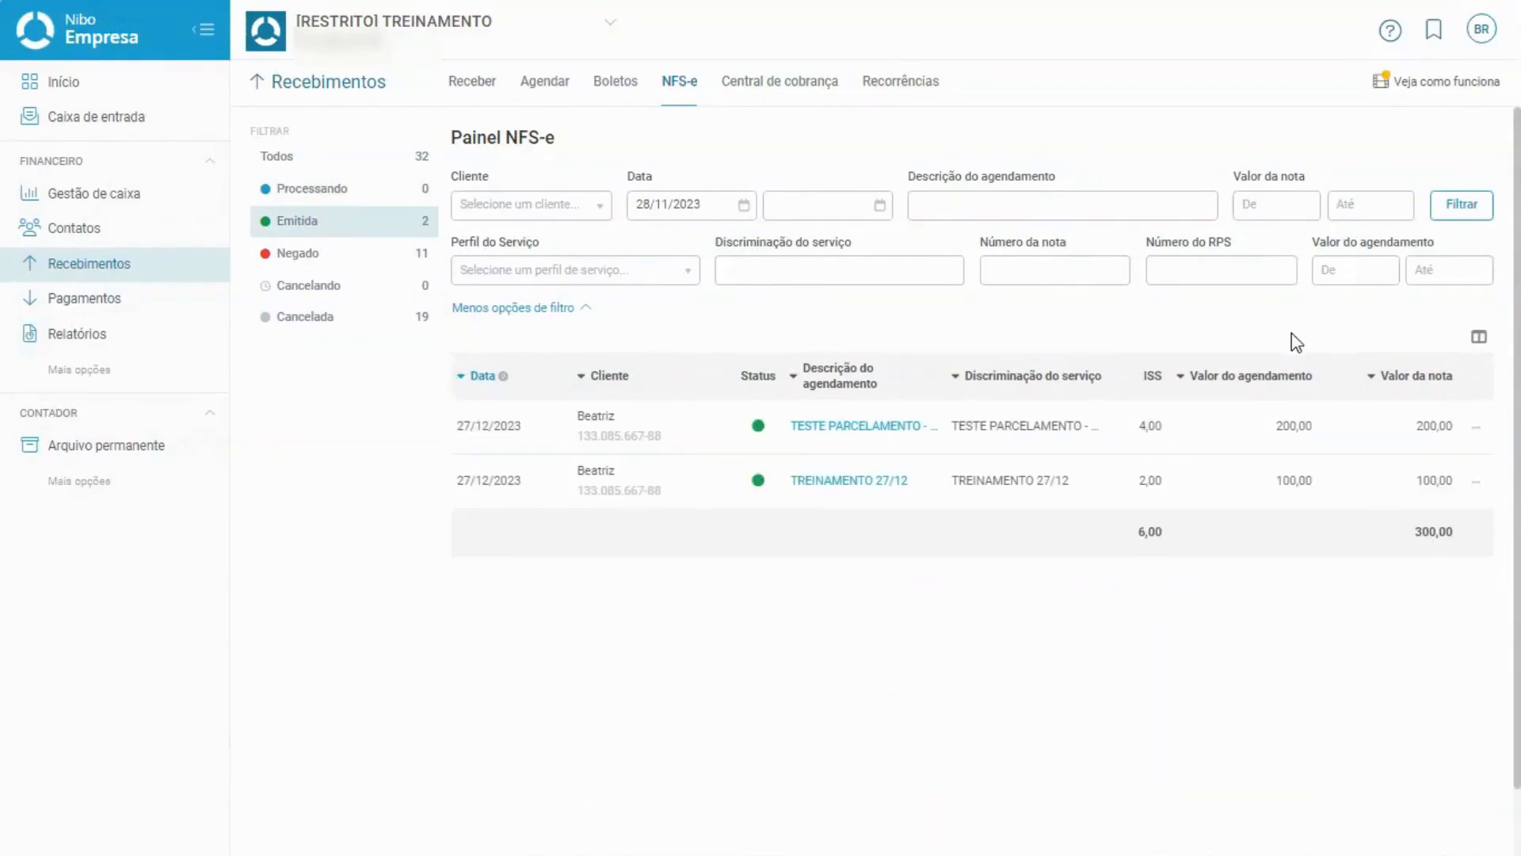
left_click(1480, 339)
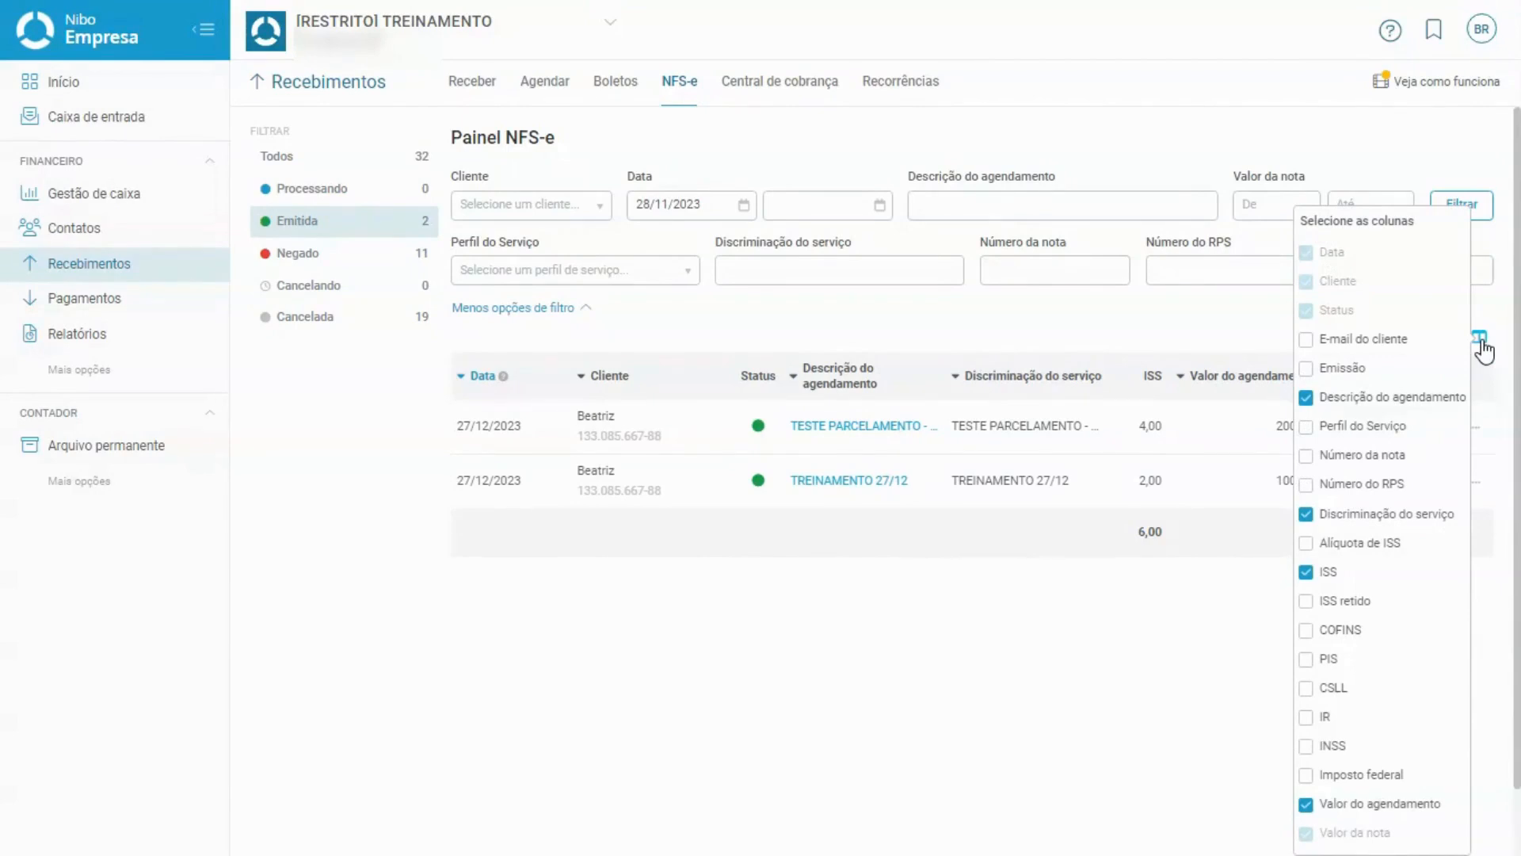
Add the ISS retido column to the table, showing Não for the 200,00 and 100,00 notes.
left_click(1177, 646)
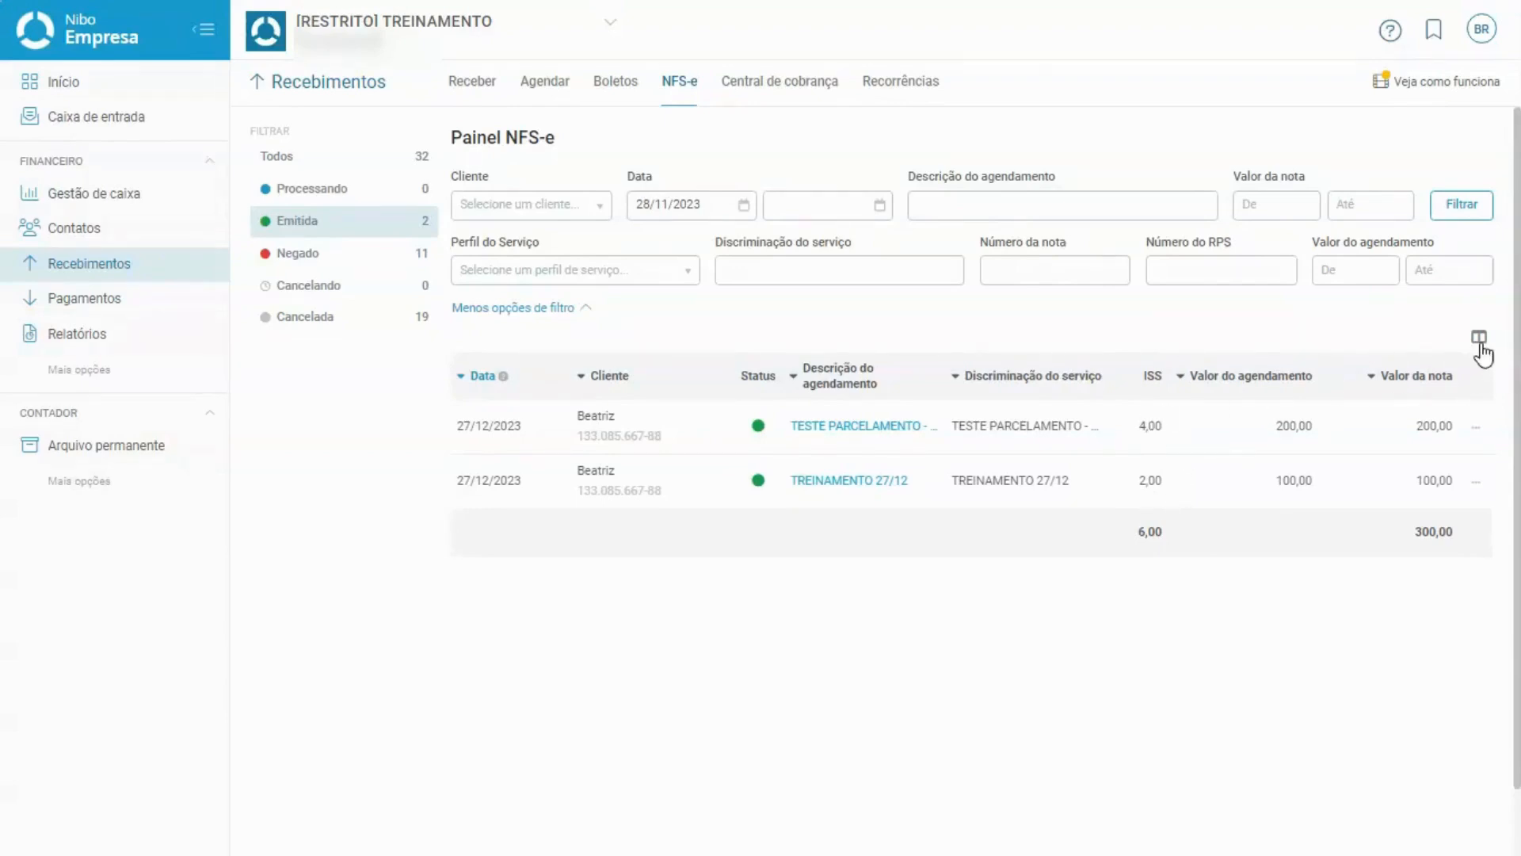
left_click(1479, 337)
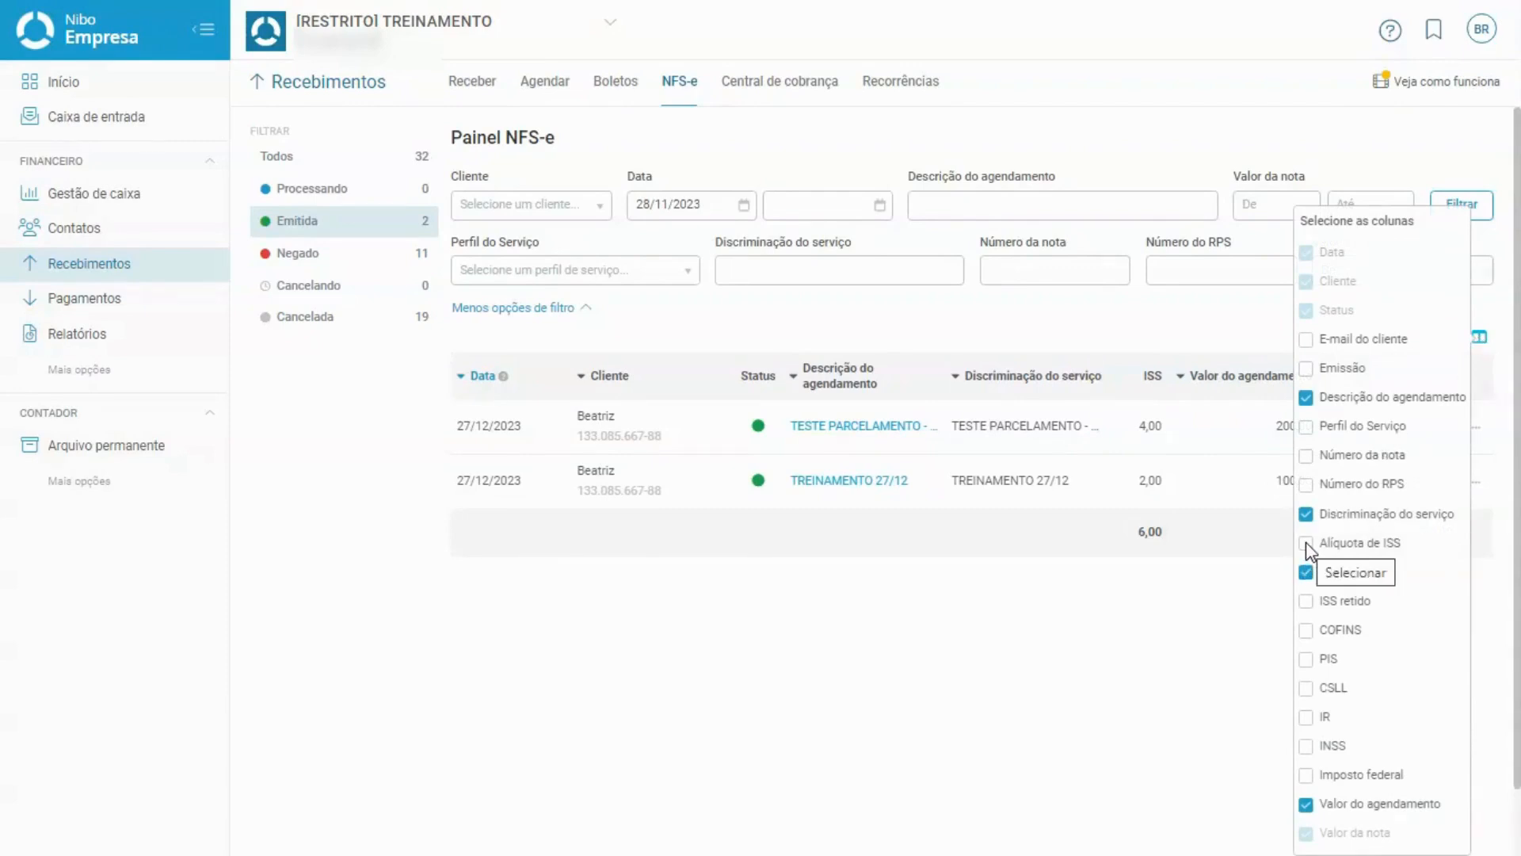
left_click(1306, 603)
left_click(1091, 626)
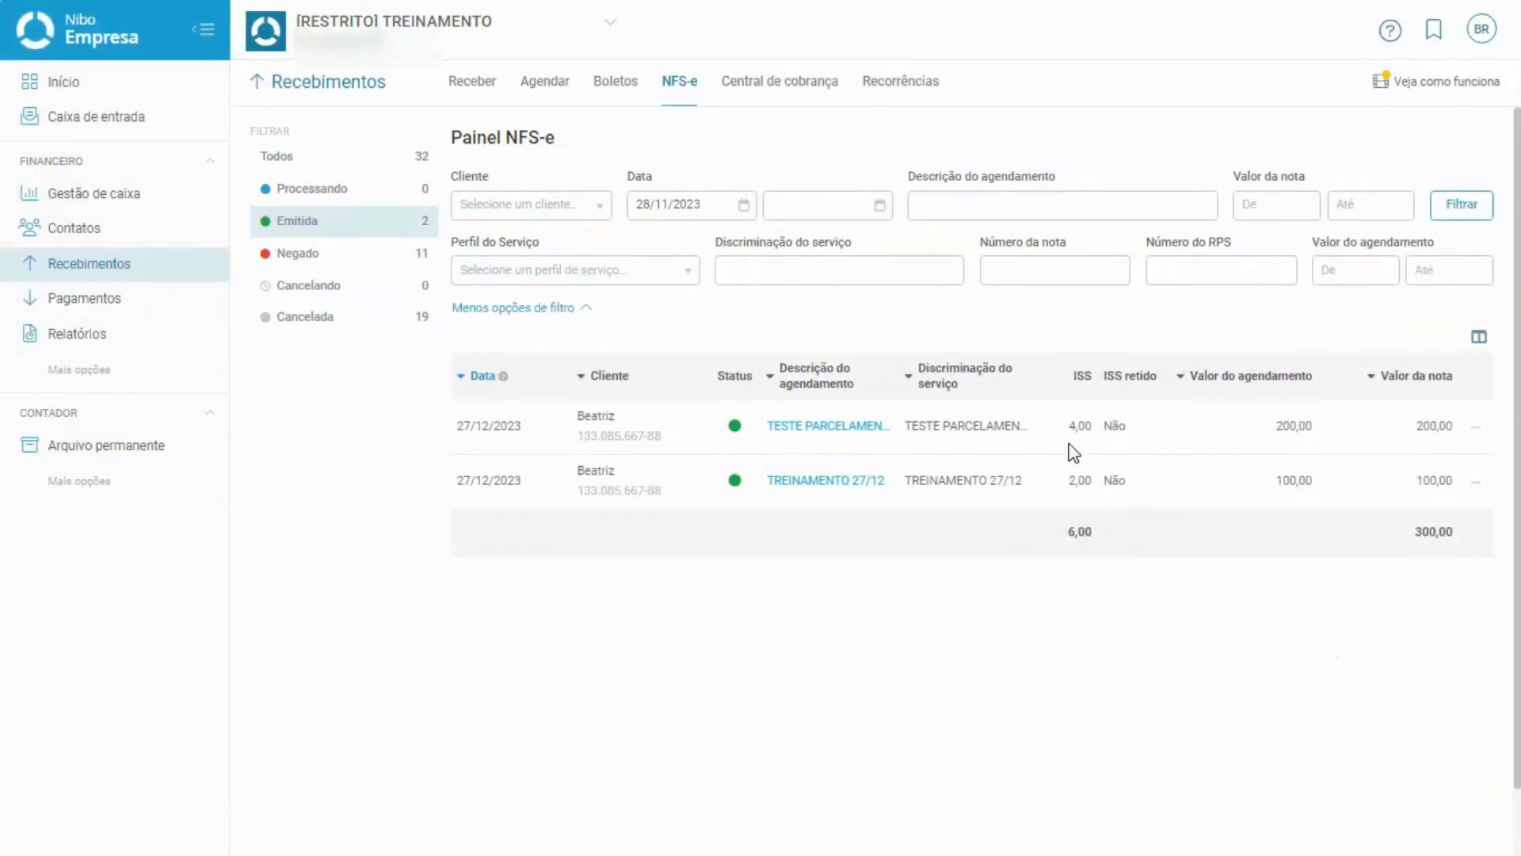
left_click(1117, 430)
left_click(1120, 480)
left_click(1479, 338)
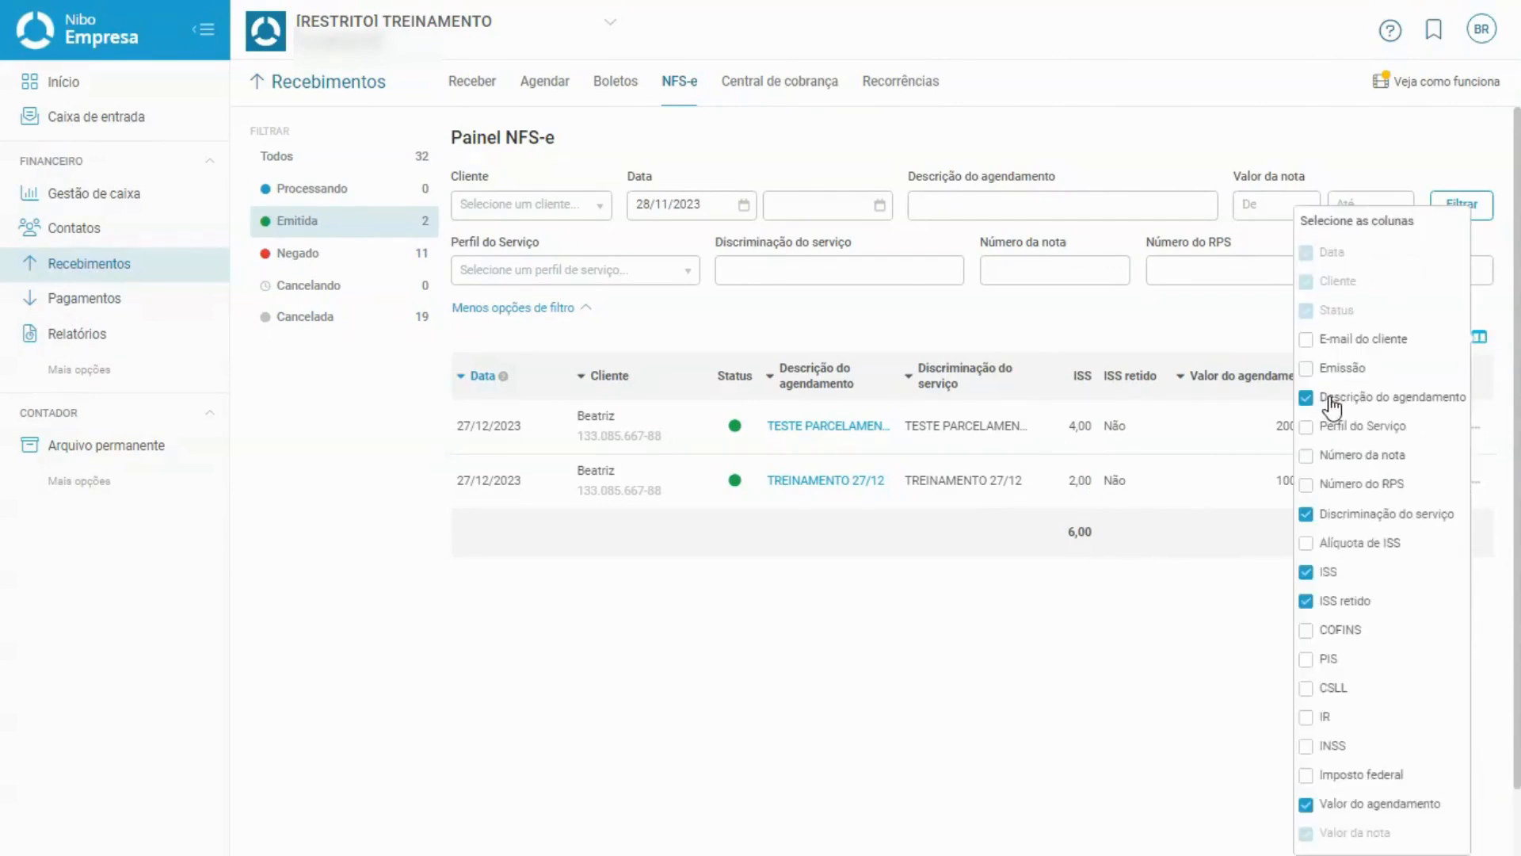
left_click(1229, 583)
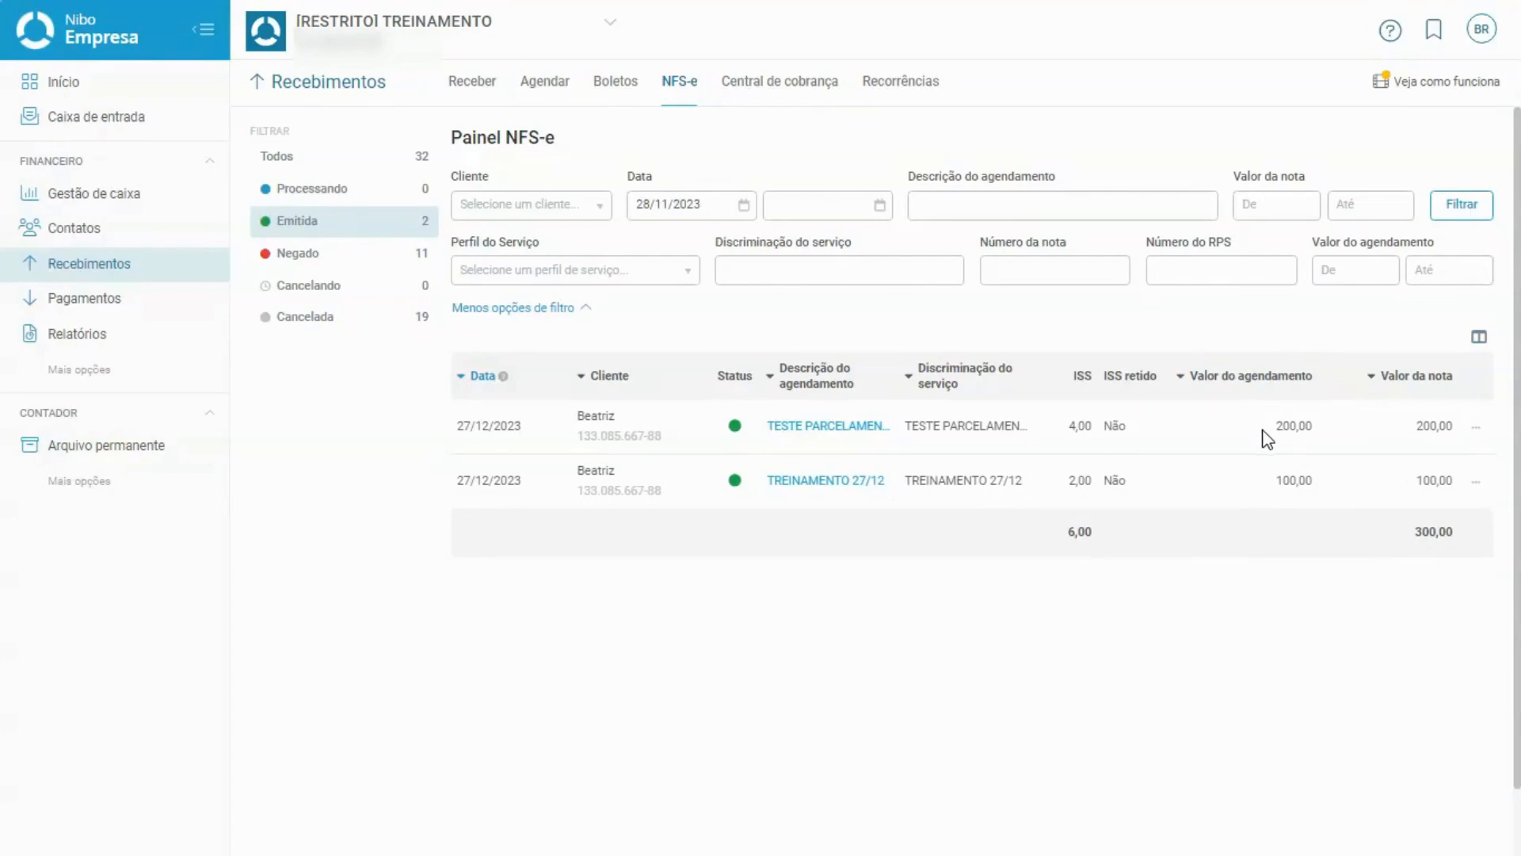
left_click(1472, 428)
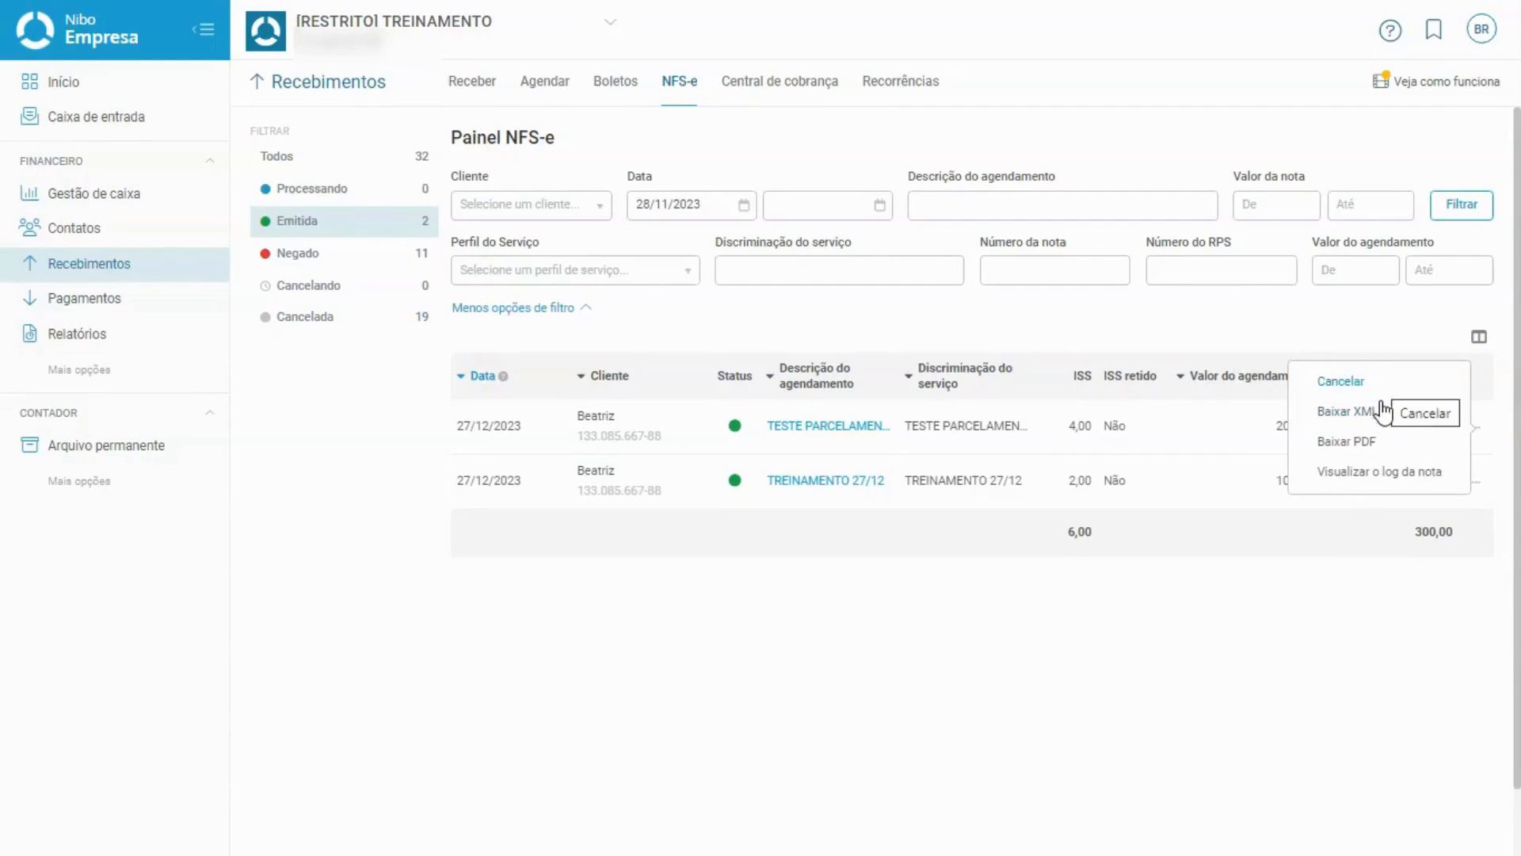
left_click(1361, 483)
left_click(1359, 475)
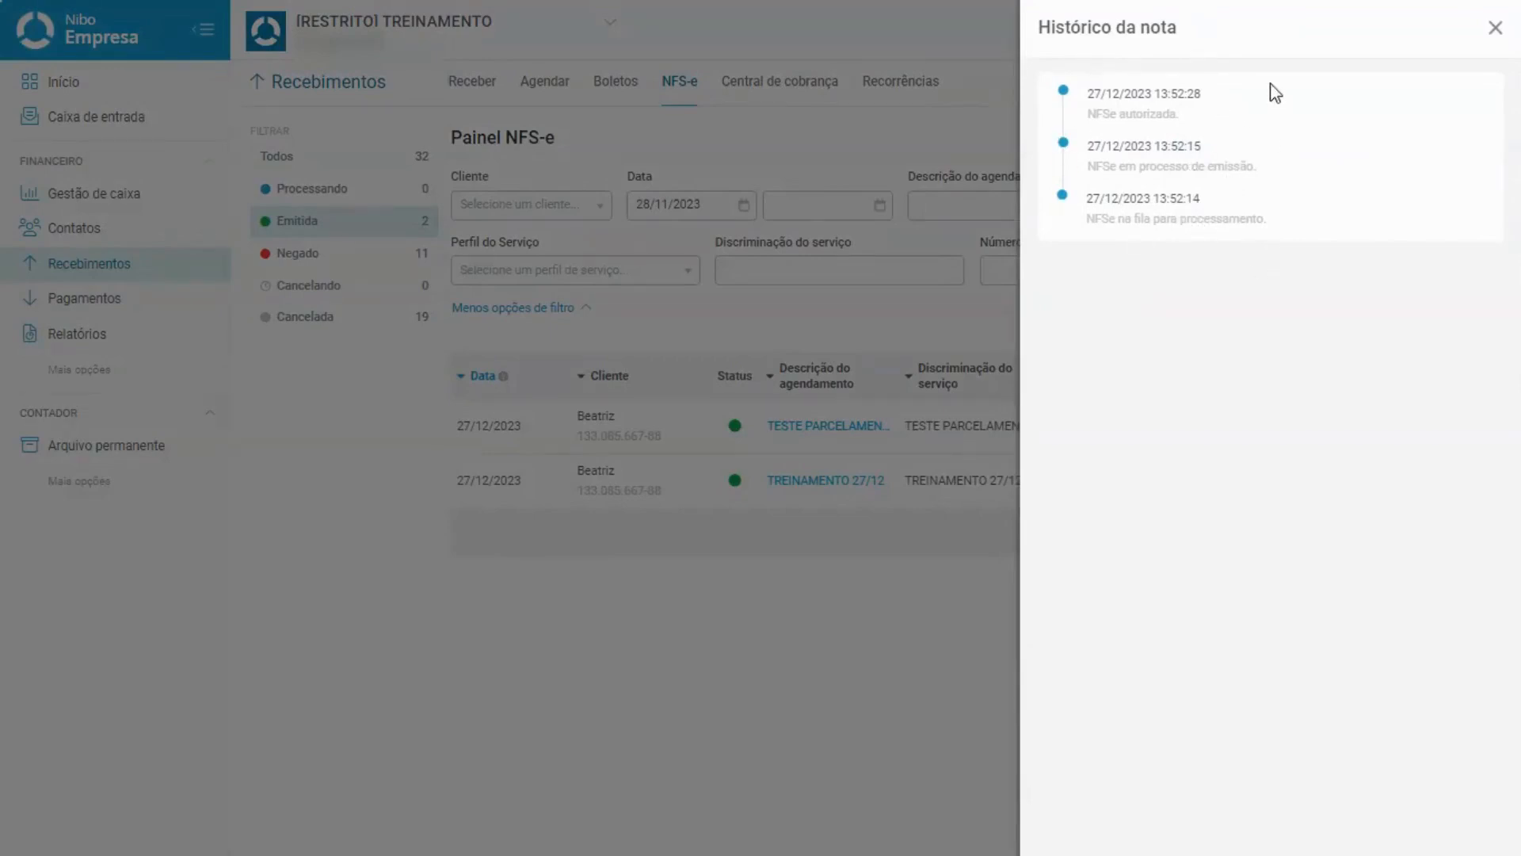
left_click(1495, 28)
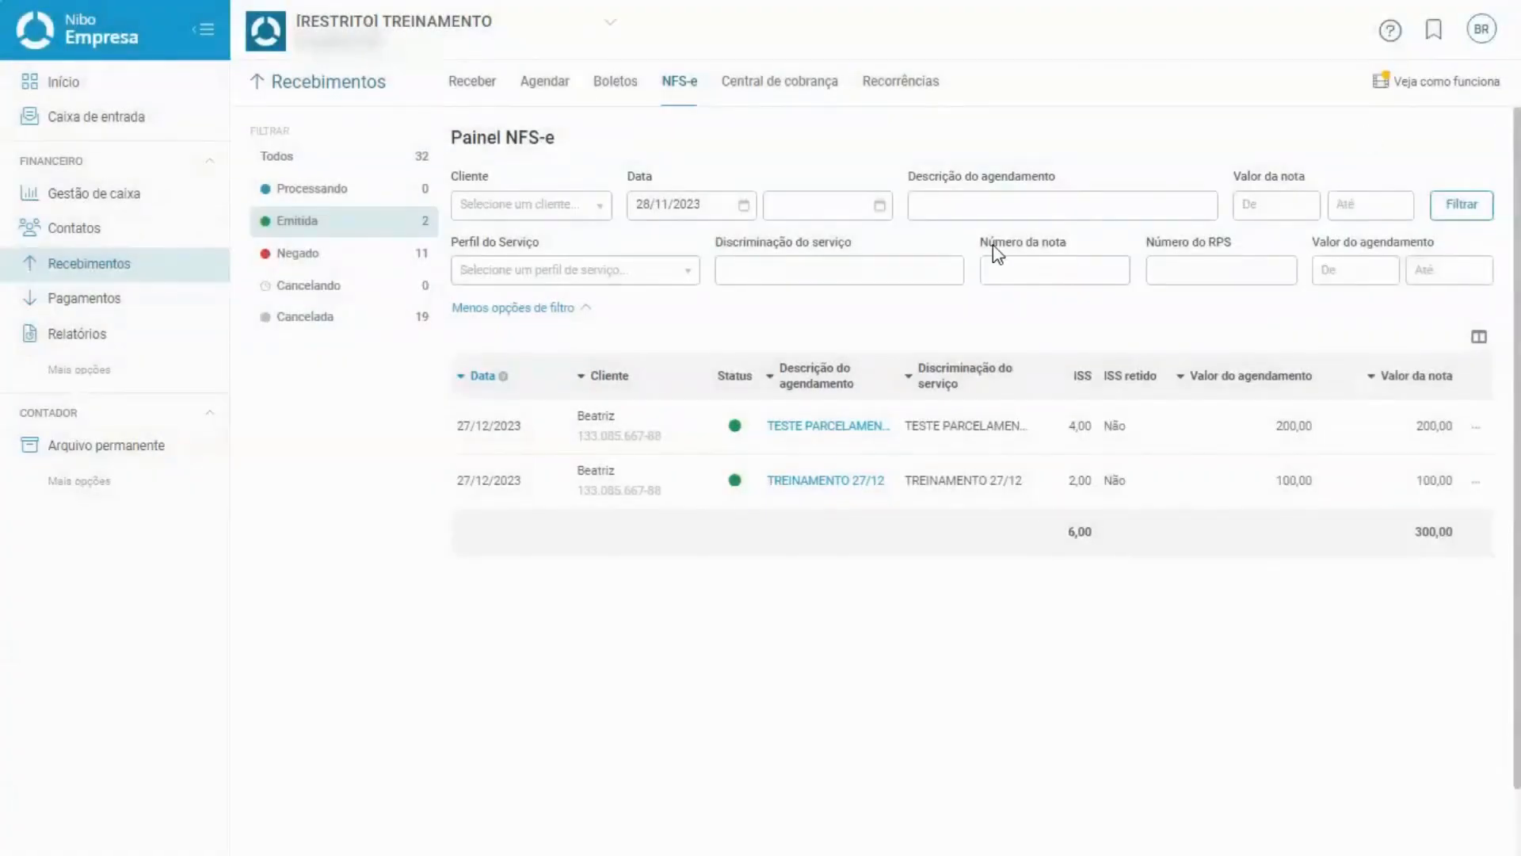
Filter to the 11 Negado notes and view the first note's rejection log.
left_click(369, 257)
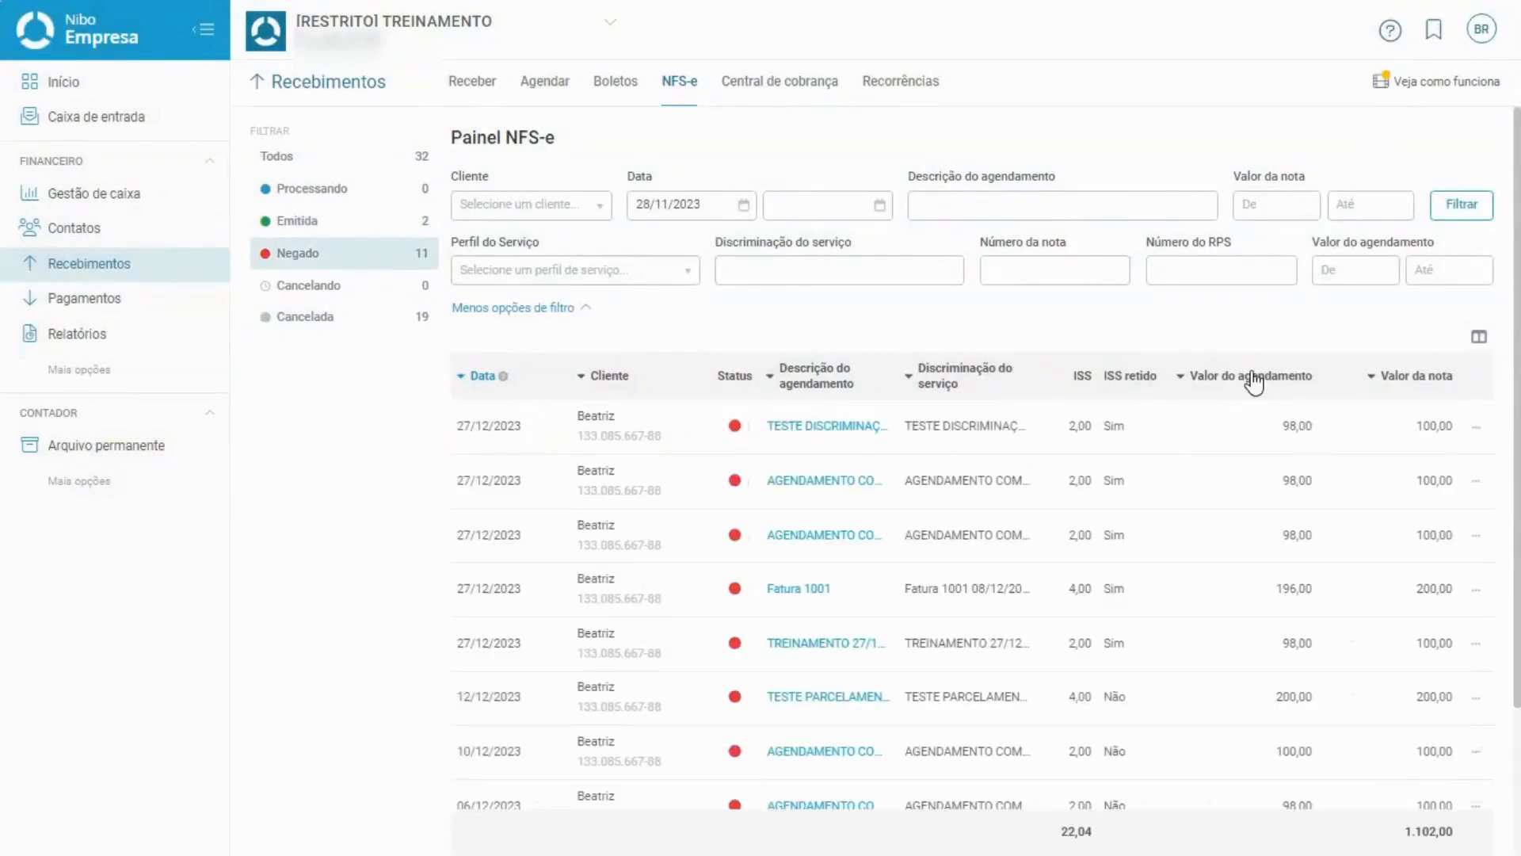
left_click(1476, 429)
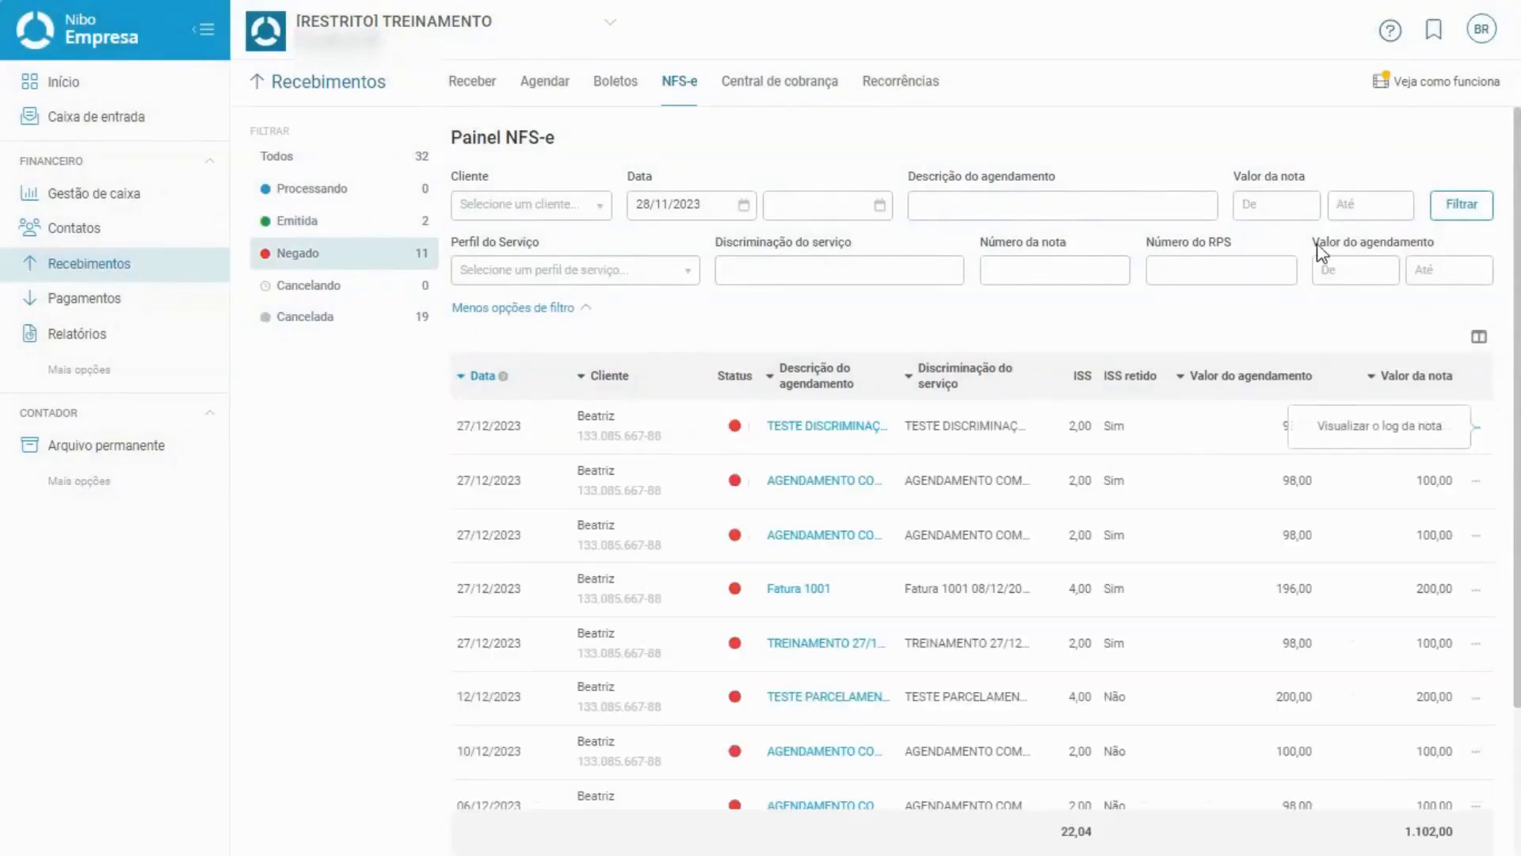
left_click(1404, 435)
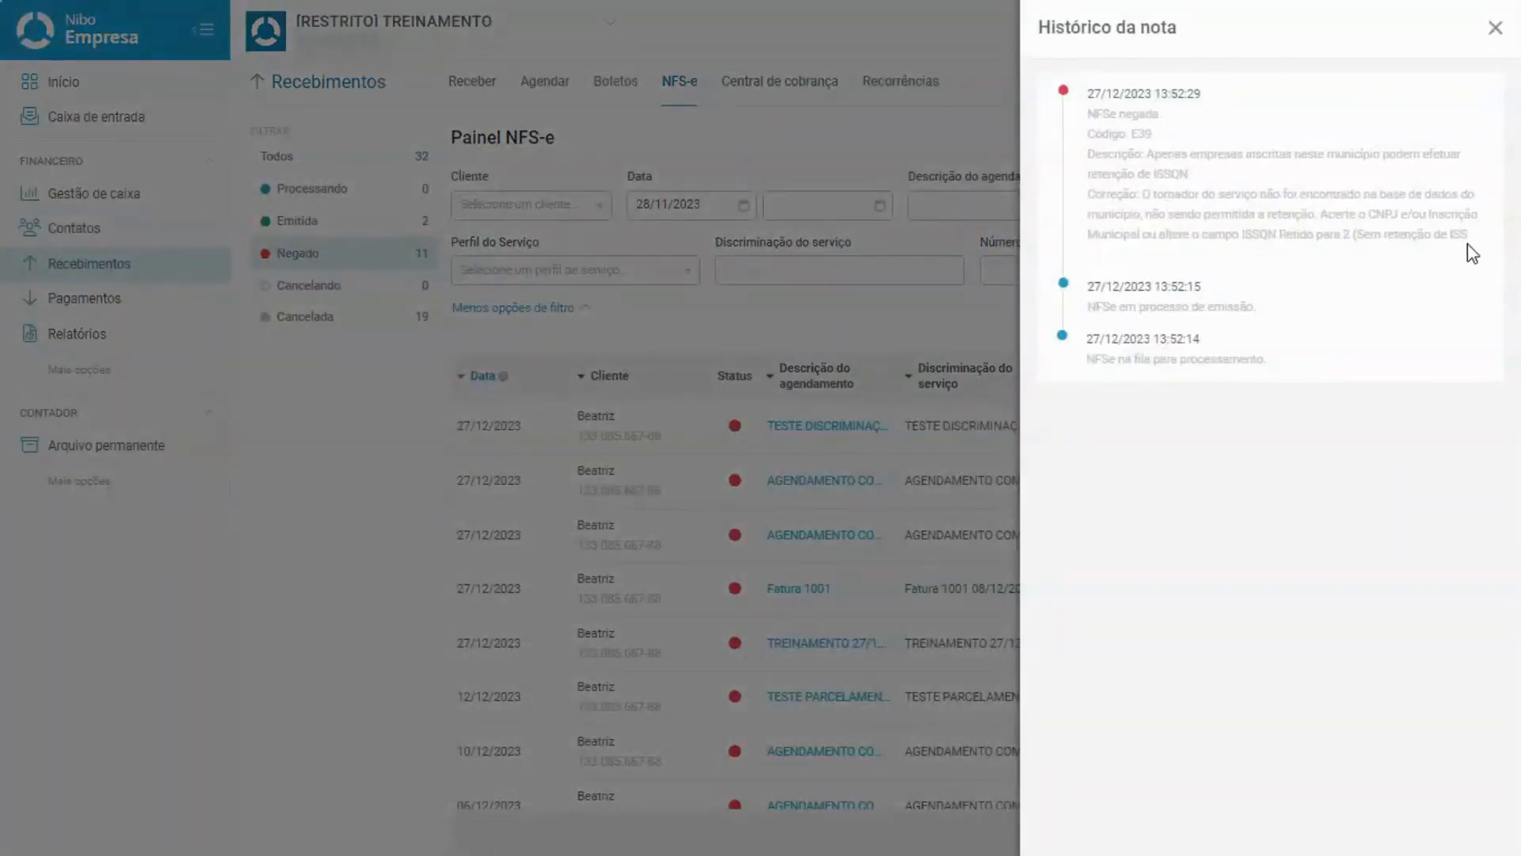
left_click(1495, 28)
Filter to the 19 Cancelada notes, download the first one's XML, and open the help assistant.
left_click(382, 316)
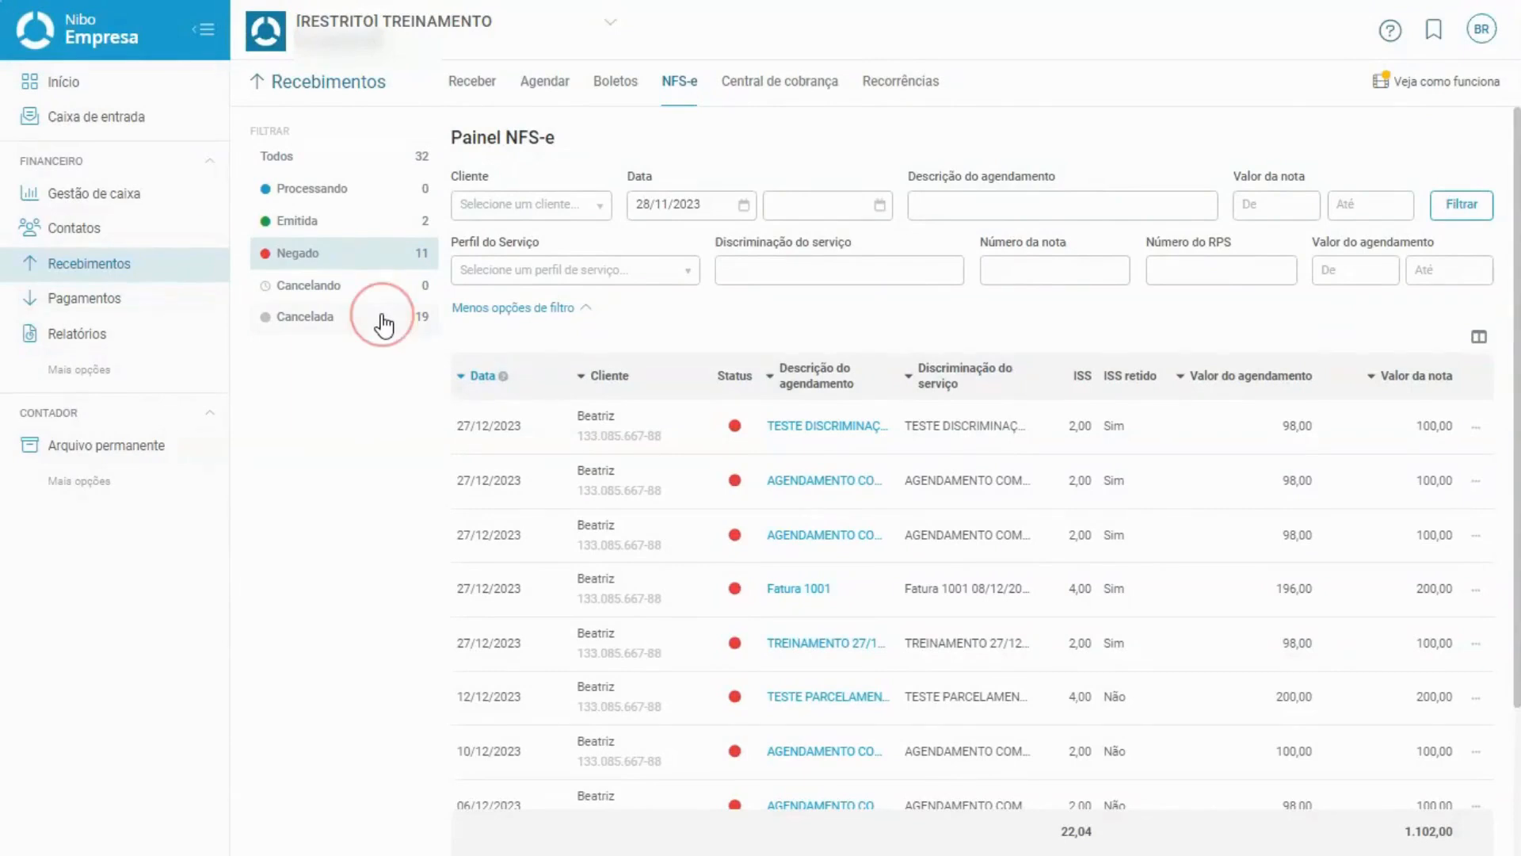
left_click(1467, 428)
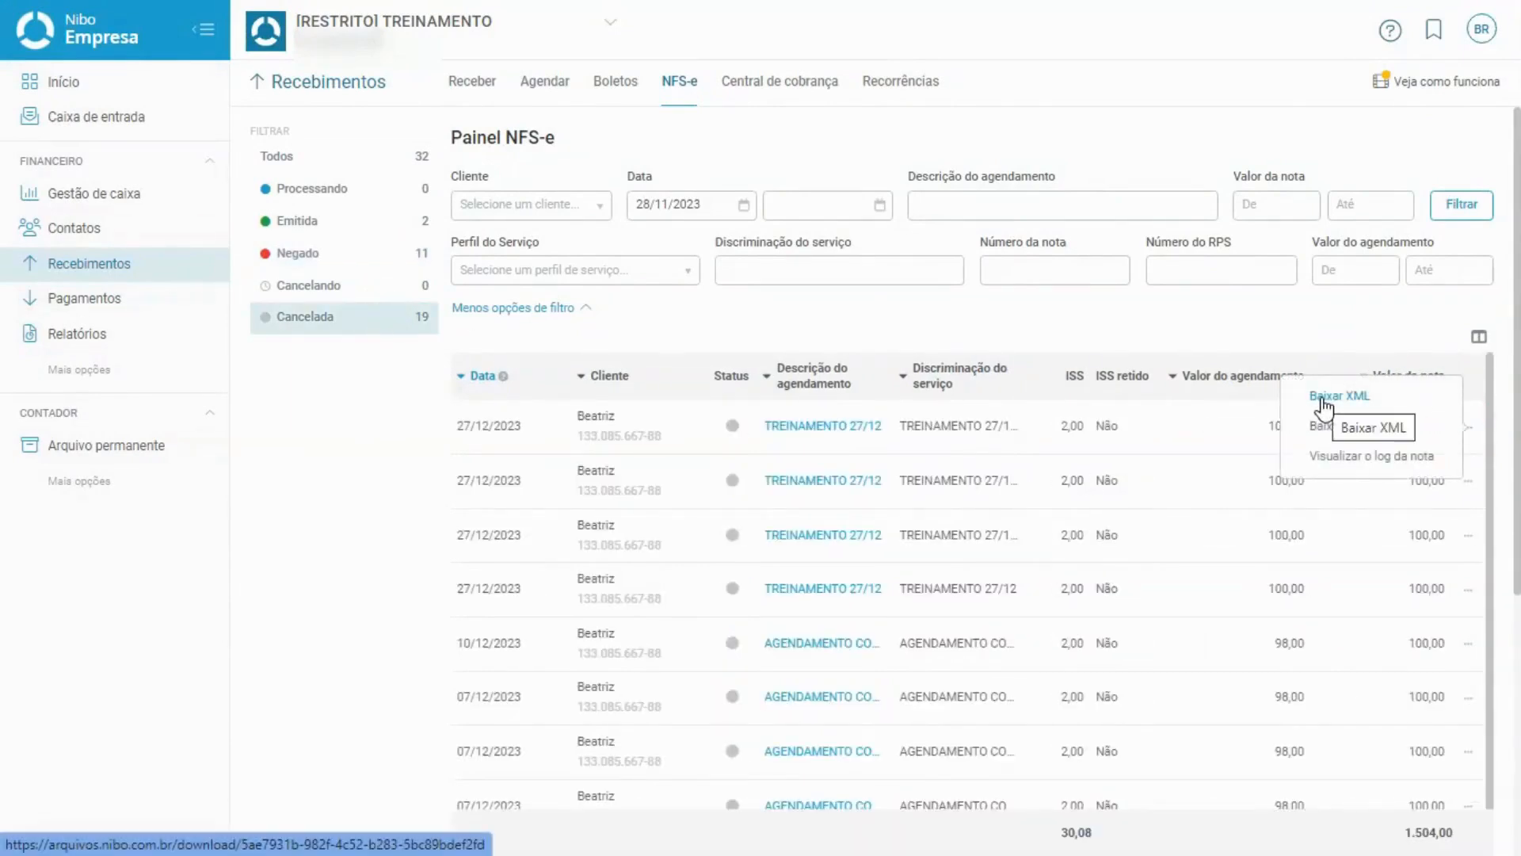
left_click(1321, 400)
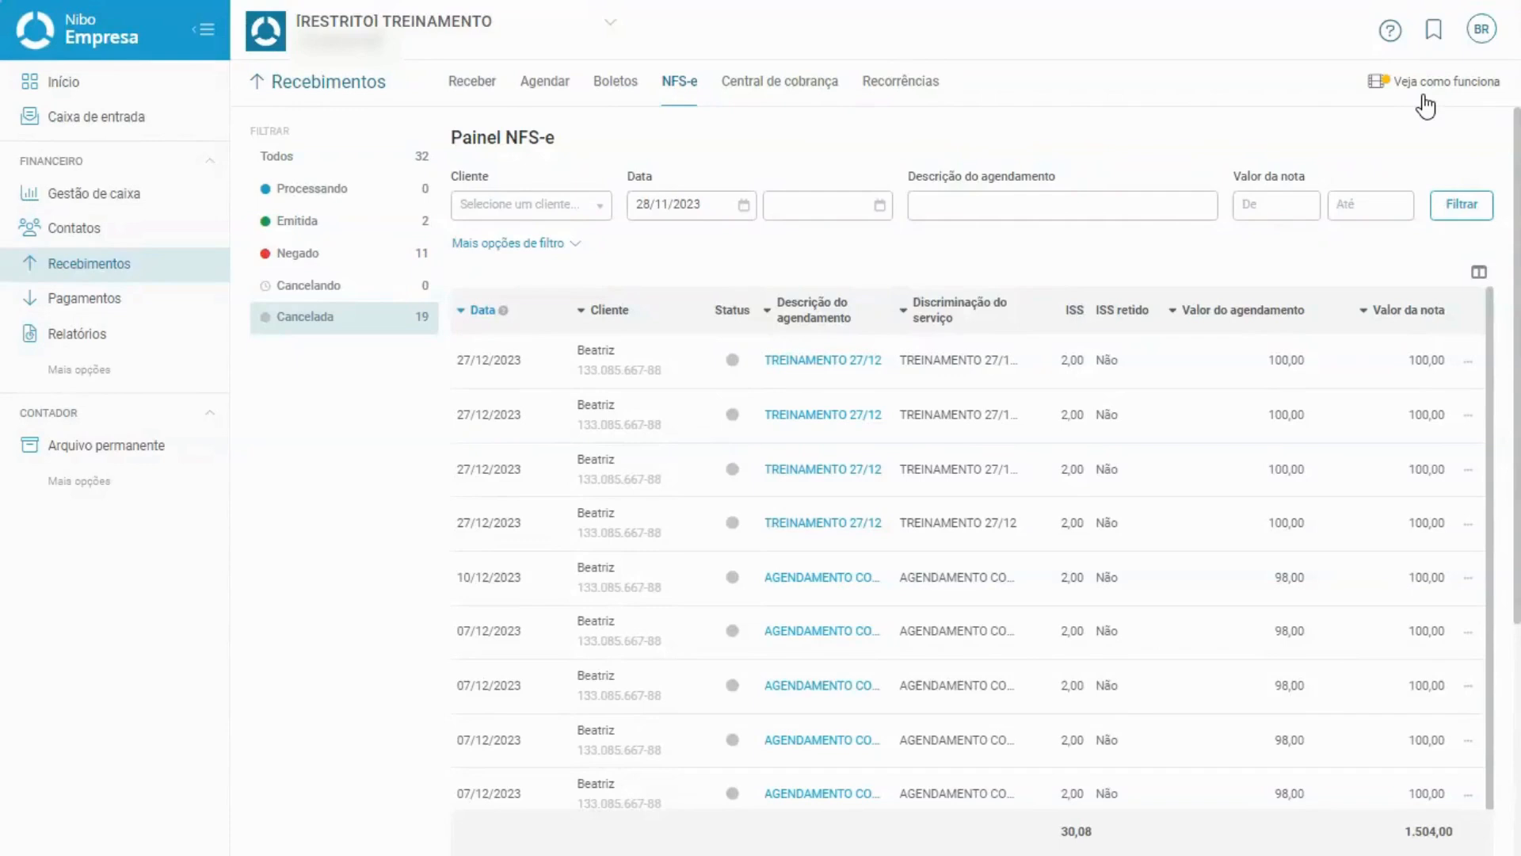
left_click(1391, 36)
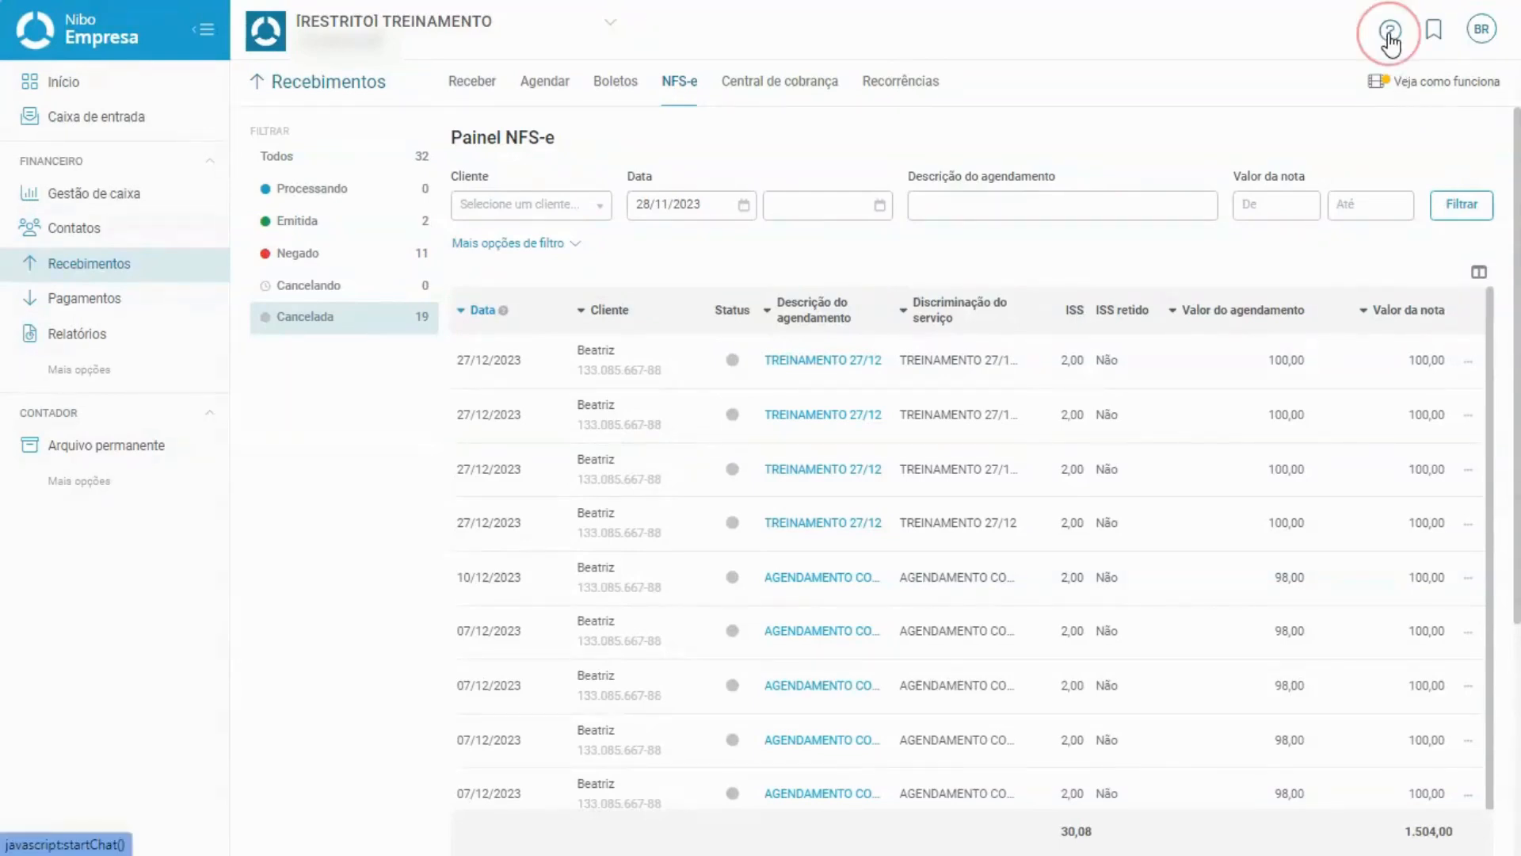